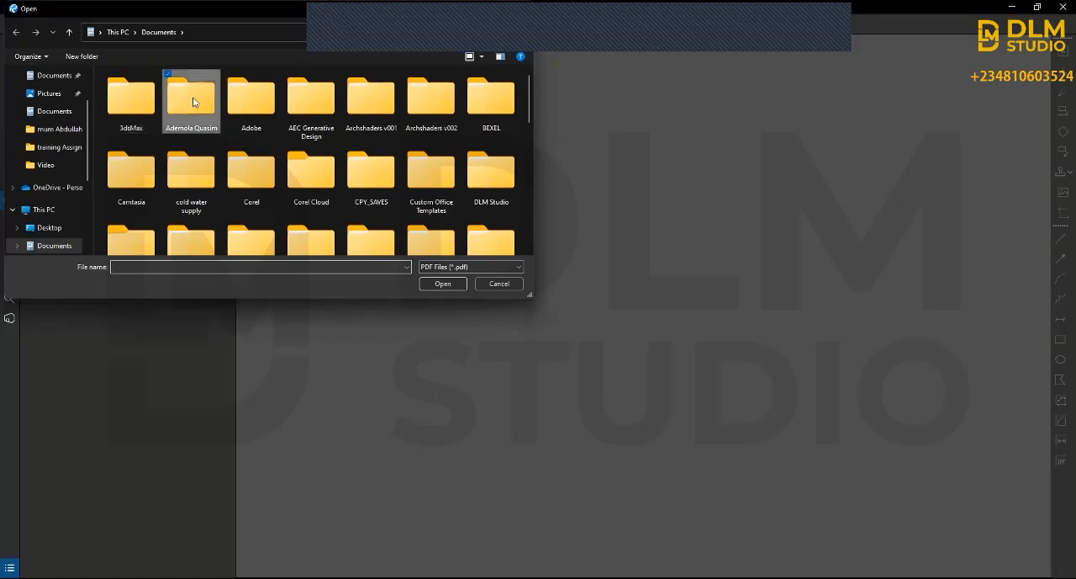
Step: Open the drawing file Complete Dwf Metric.pdf from the client's folder in Documents
double_click(176, 101)
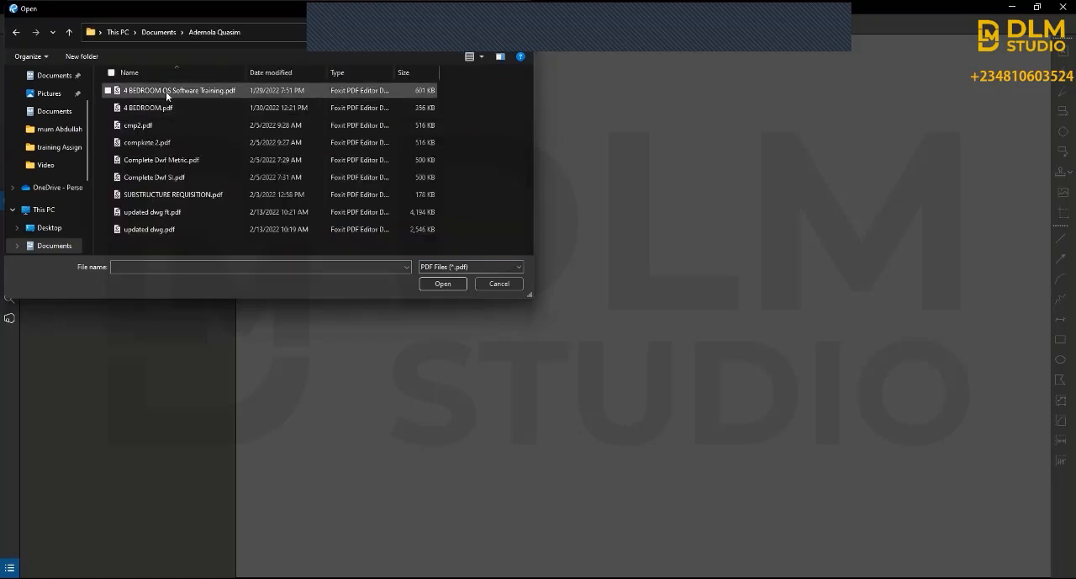
click(159, 176)
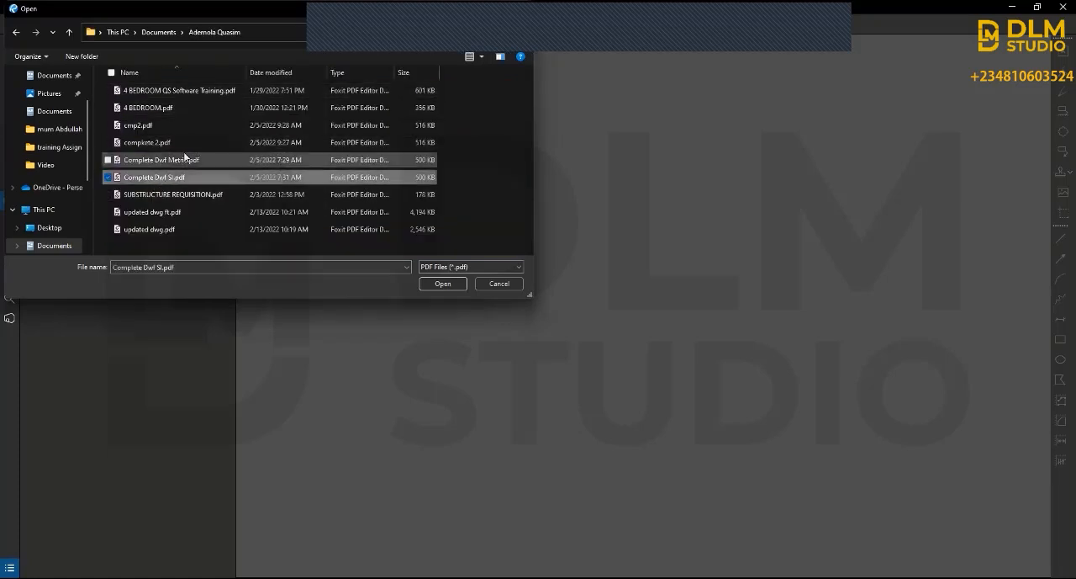
click(185, 159)
double_click(190, 159)
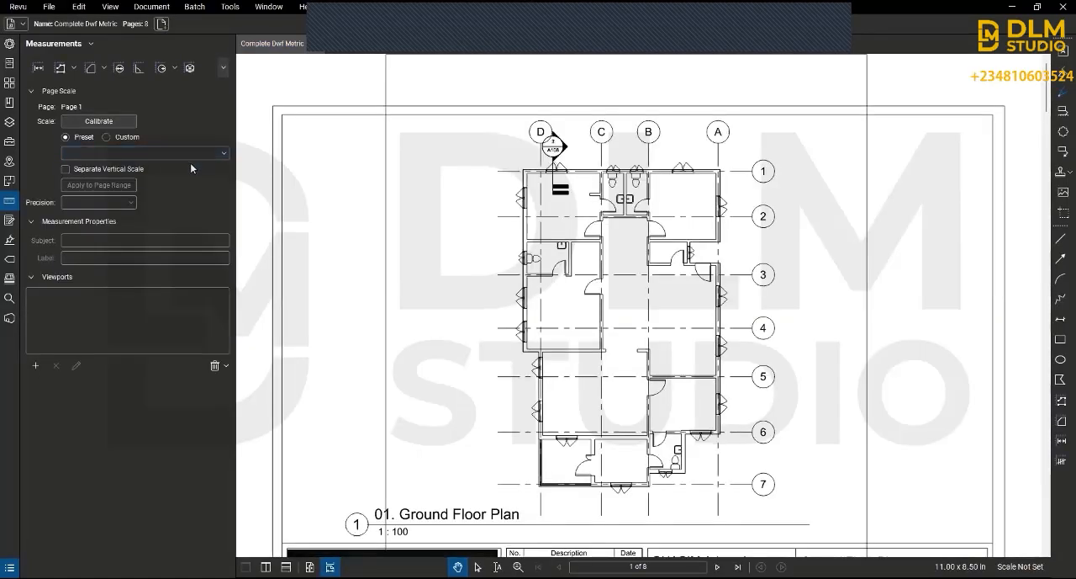
click(81, 7)
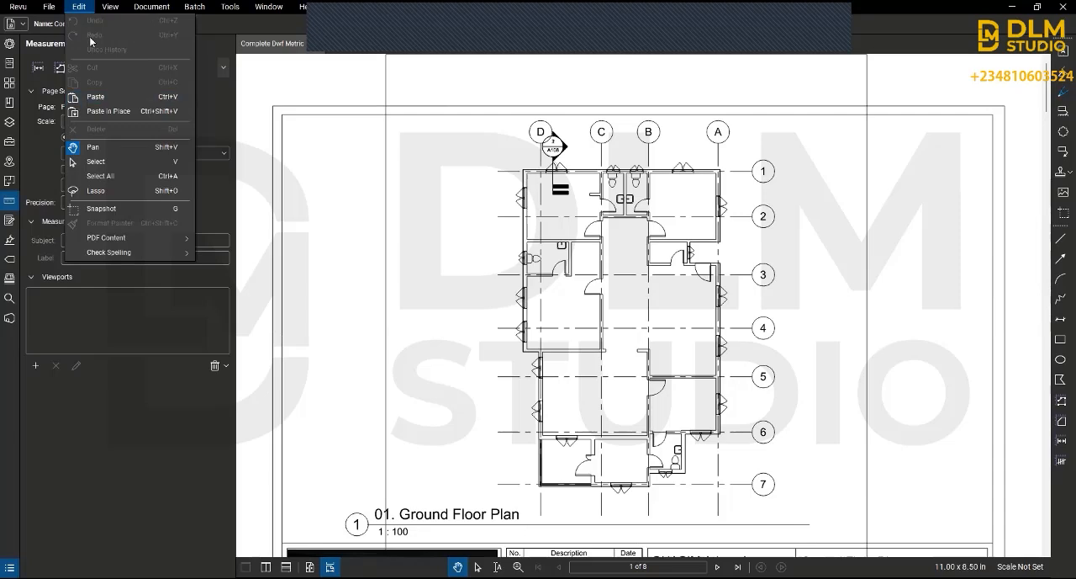
click(87, 10)
click(87, 12)
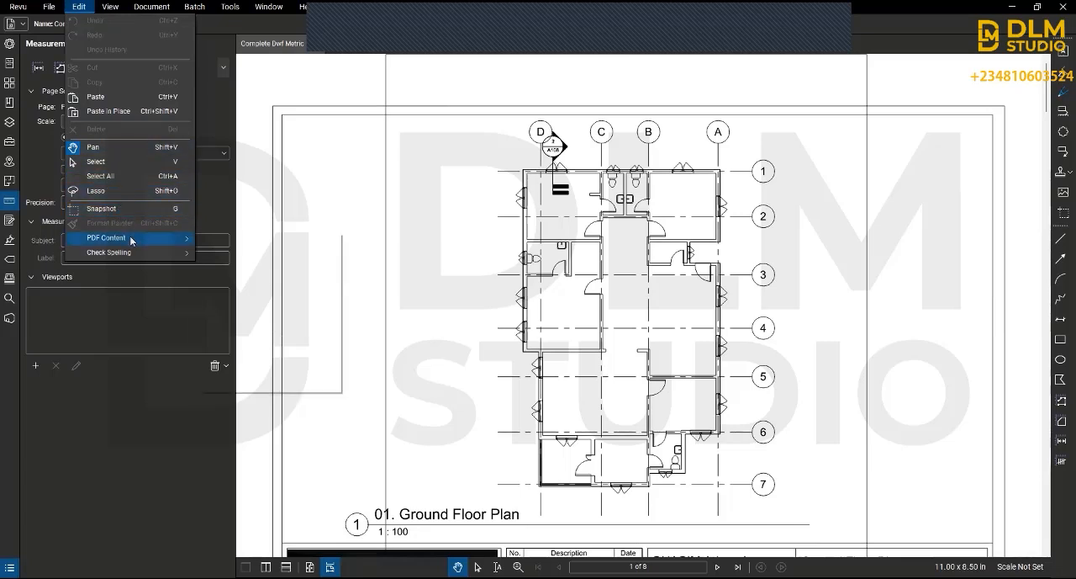
mouse_move(131, 240)
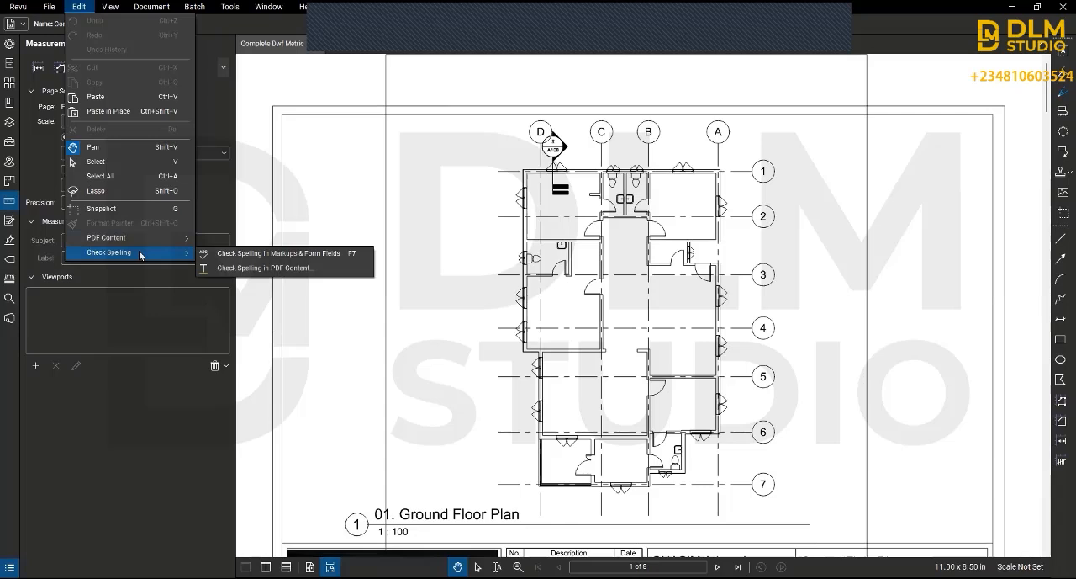
Step: Zoom the ground floor plan with Fit Page, and with Fit Width after that
click(105, 10)
click(108, 9)
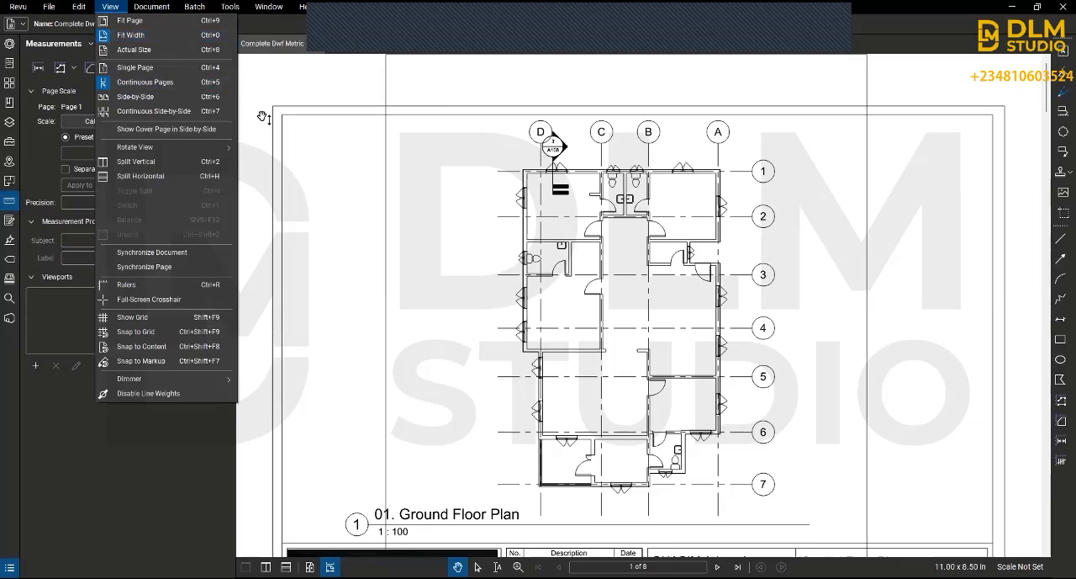
click(128, 21)
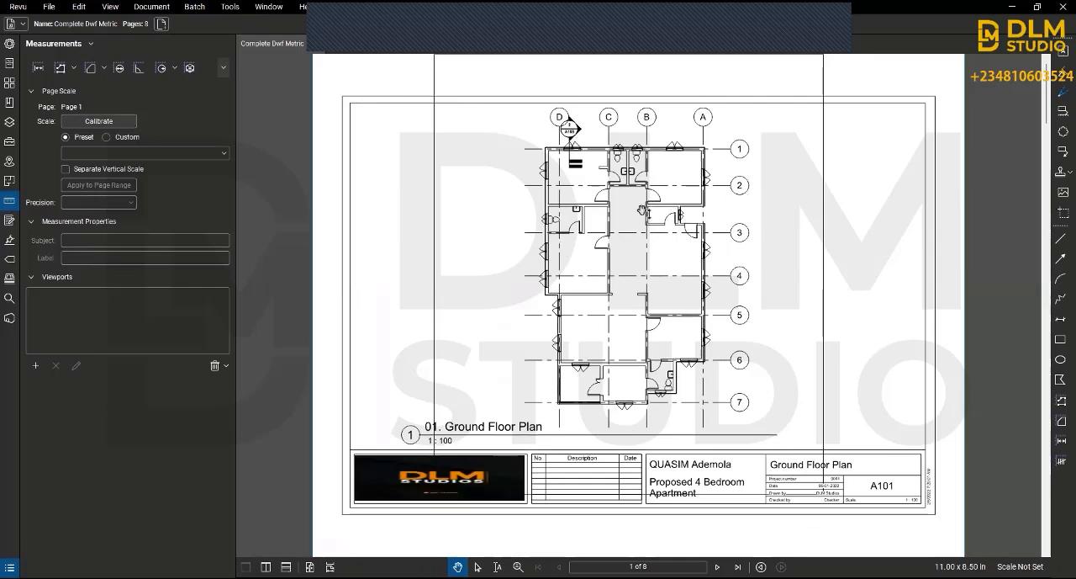
click(107, 7)
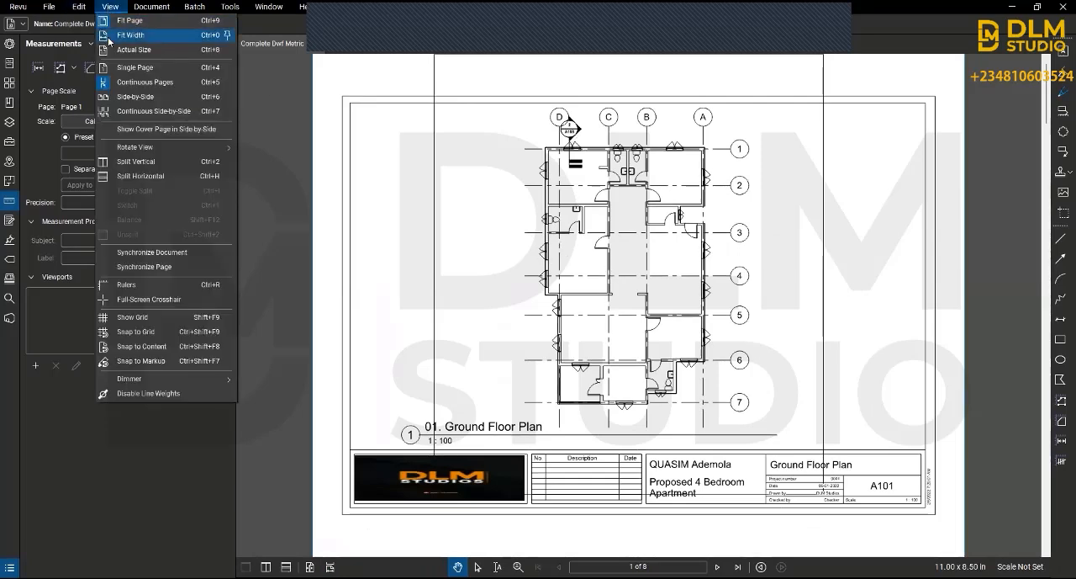
click(110, 38)
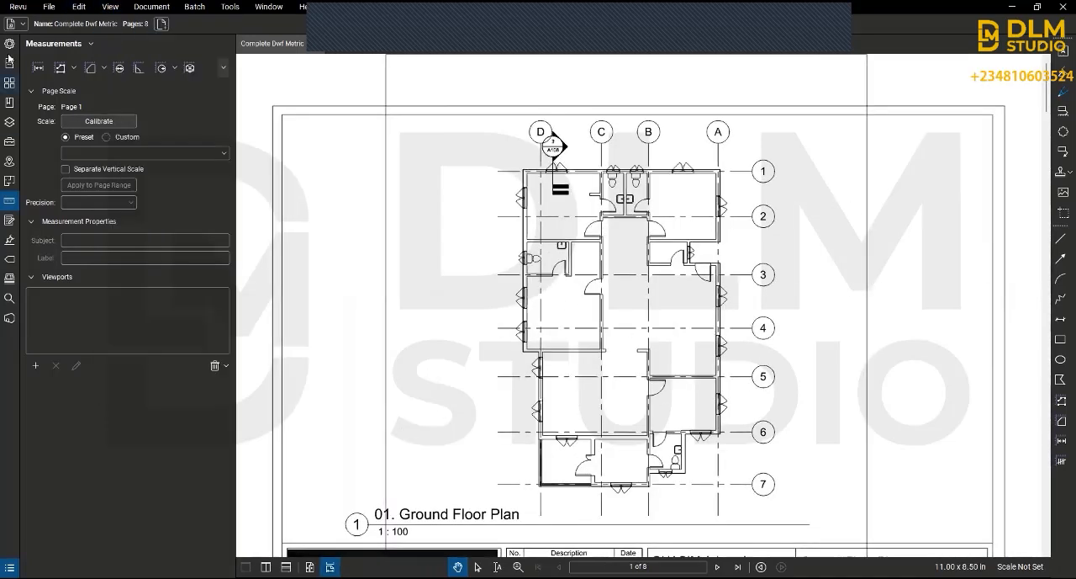
Step: Display the ground floor plan at actual size in the Single Page layout
click(110, 7)
click(130, 50)
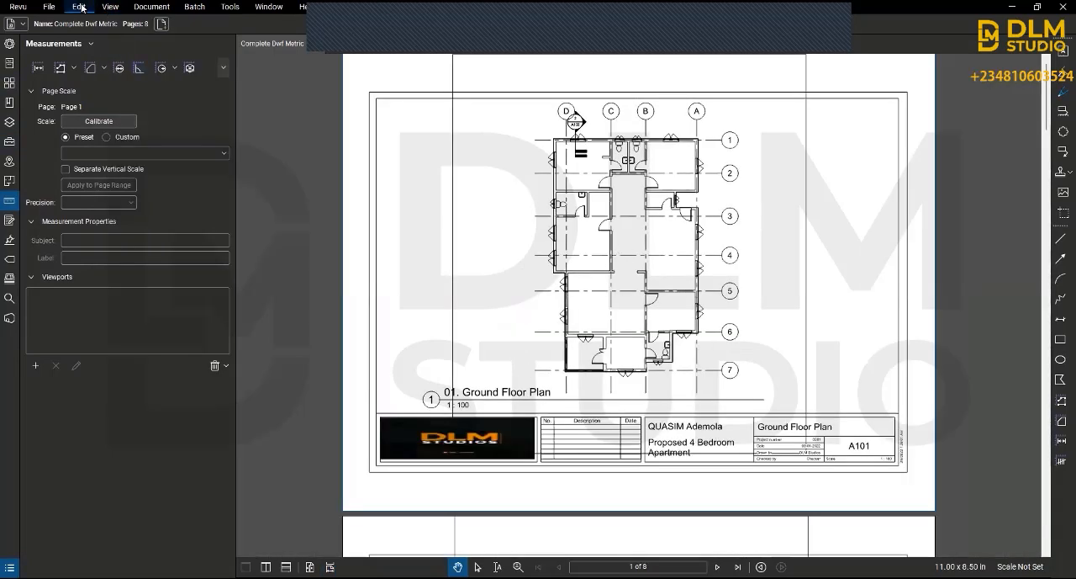
click(109, 7)
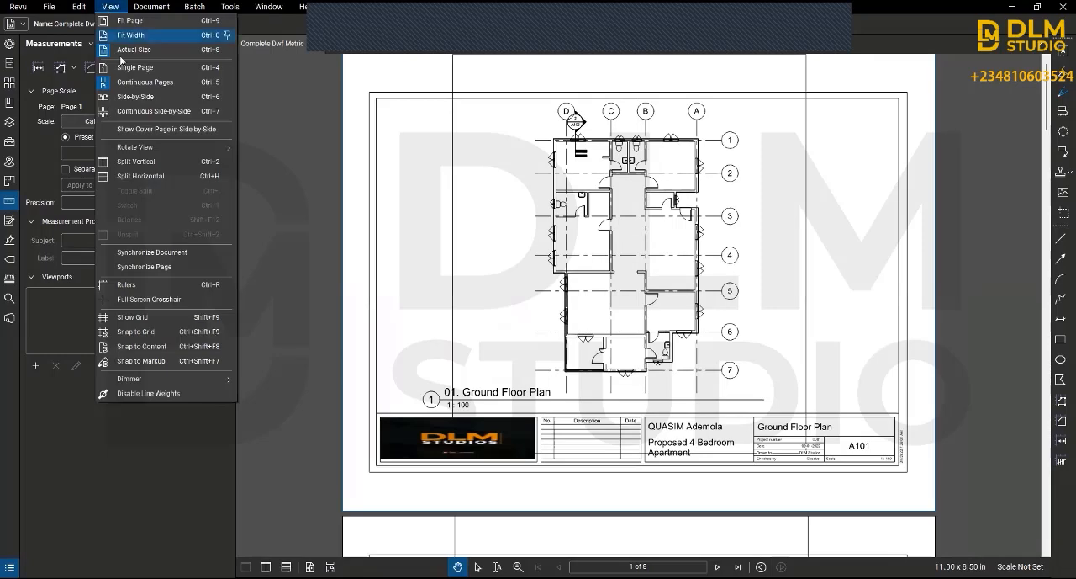
click(123, 68)
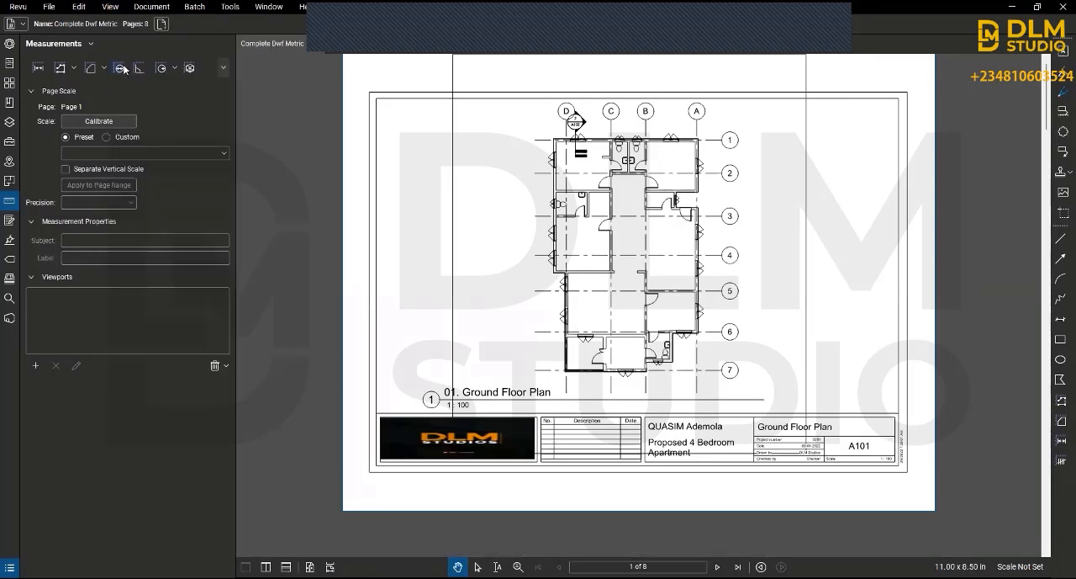
mouse_move(586, 261)
mouse_down()
mouse_move(582, 318)
mouse_move(568, 264)
mouse_move(598, 269)
mouse_up()
drag(502, 235, 466, 254)
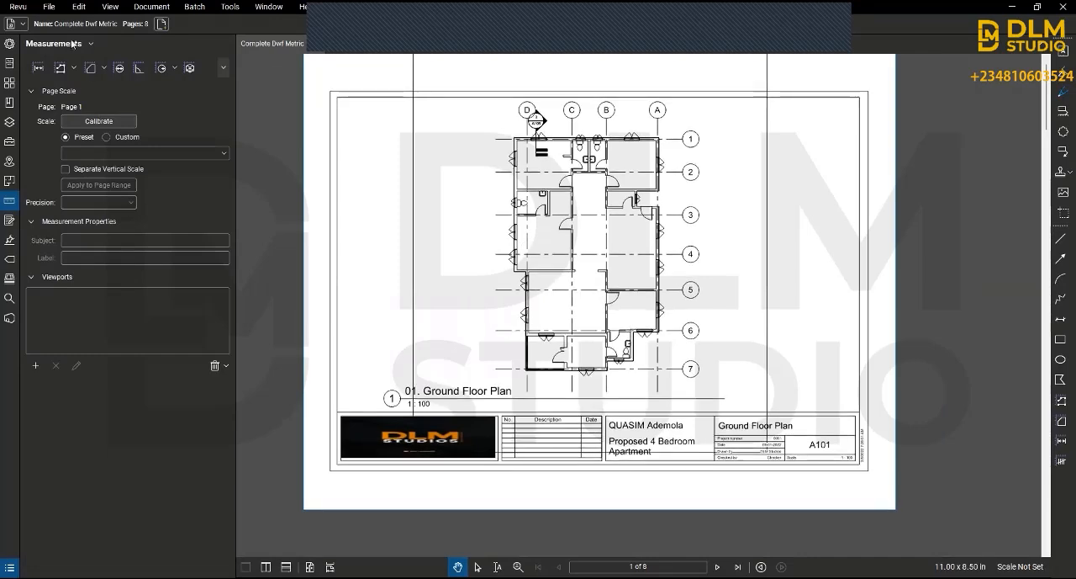
Step: Switch the page layout to Continuous Pages and browse down to the following floor plan sheets
click(108, 8)
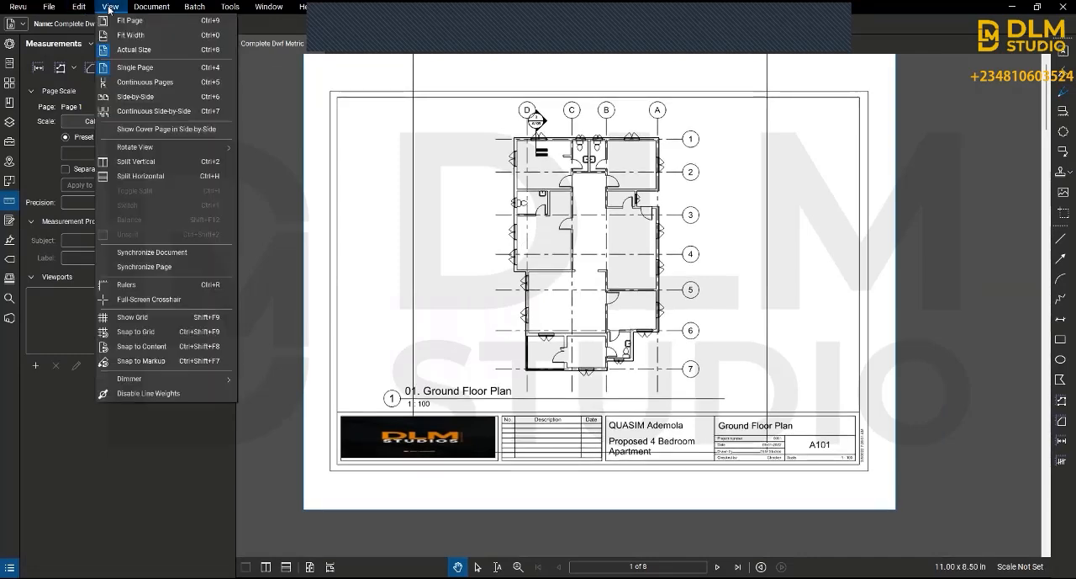
click(126, 79)
scroll(707, 254, down, 5)
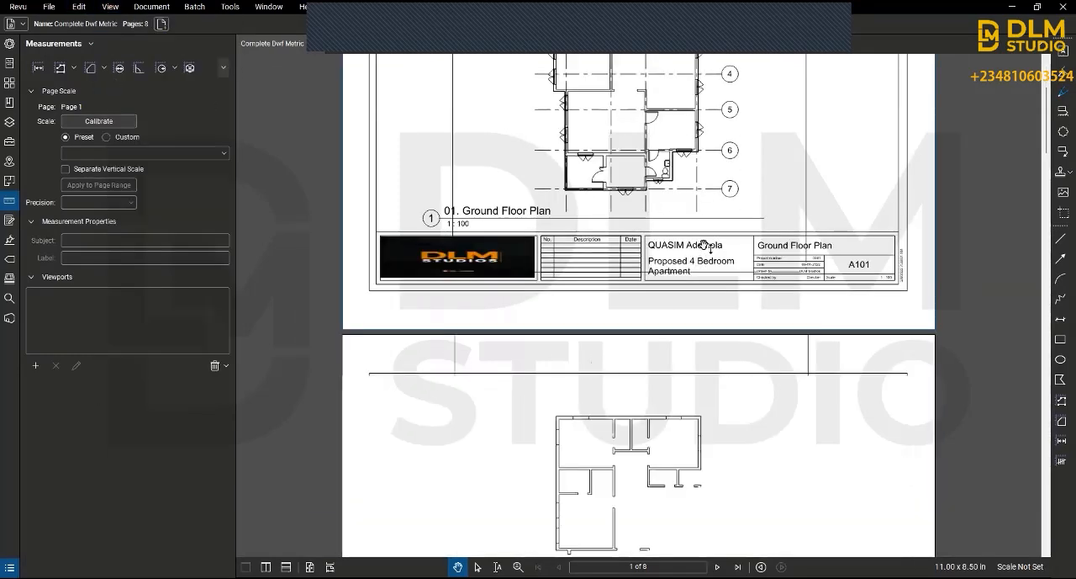
scroll(707, 255, down, 8)
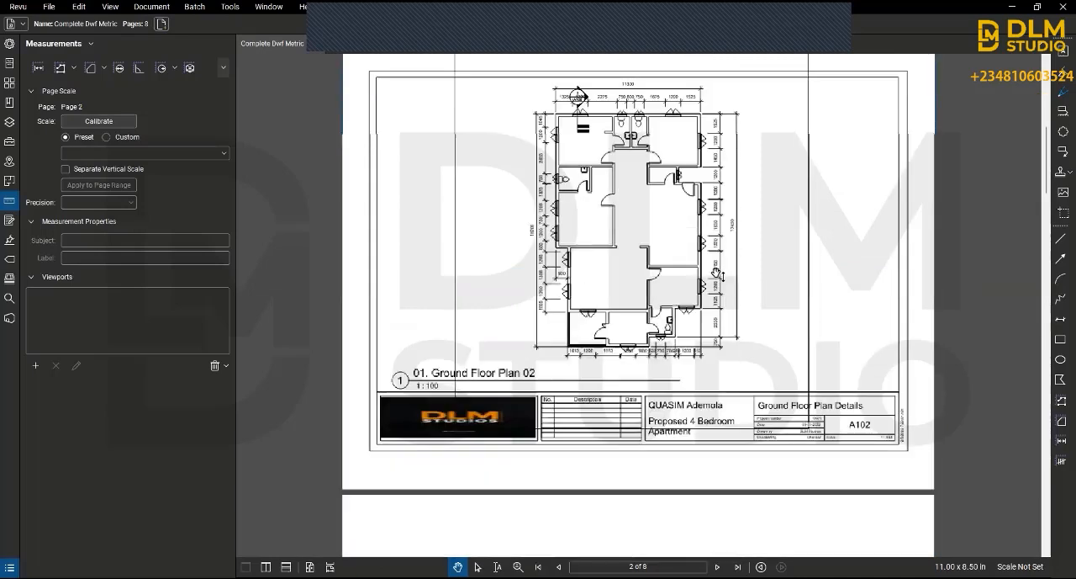
Step: Switch the layout to Side-by-Side and view sheets A103 and A104 next to each other
click(110, 7)
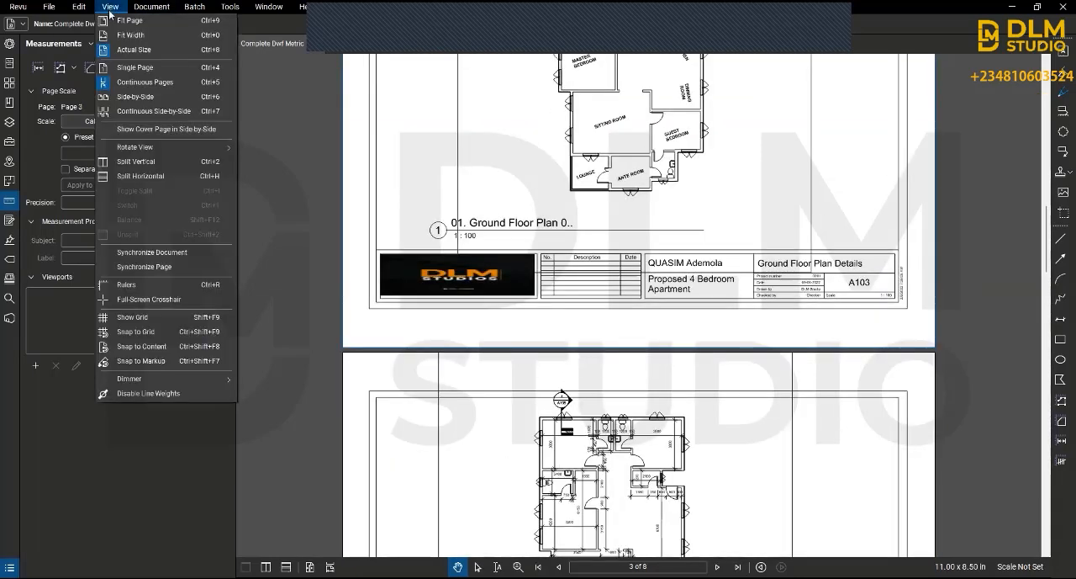
click(139, 98)
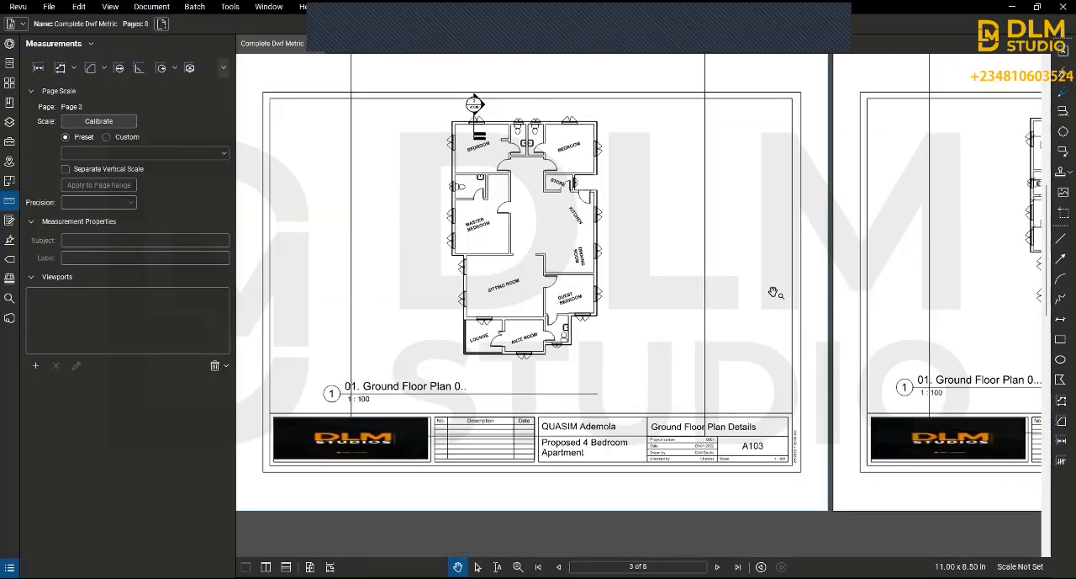
drag(836, 301, 310, 323)
scroll(839, 322, down, 3)
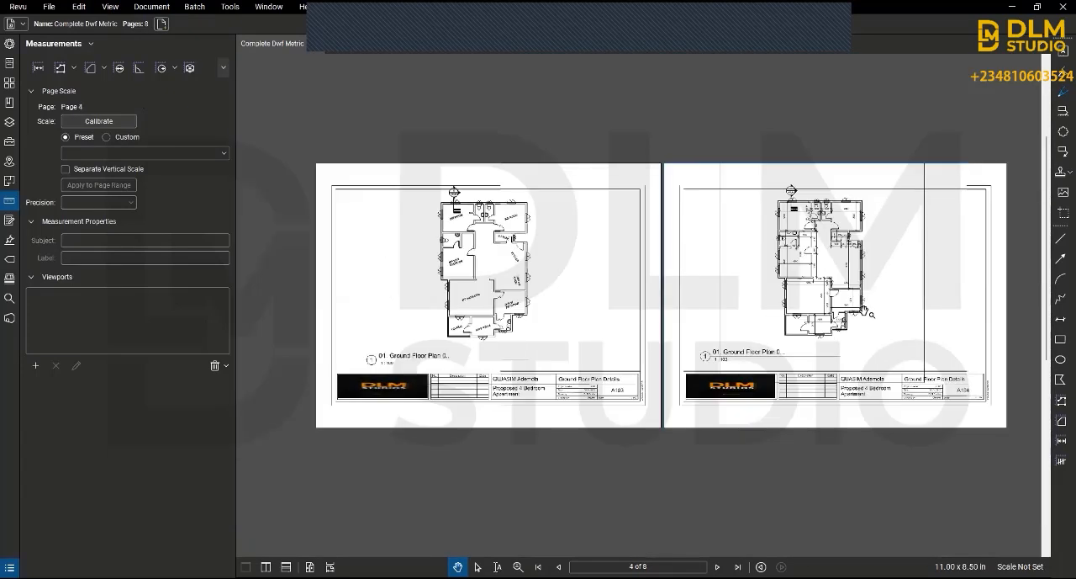
scroll(874, 350, up, 2)
scroll(874, 350, down, 2)
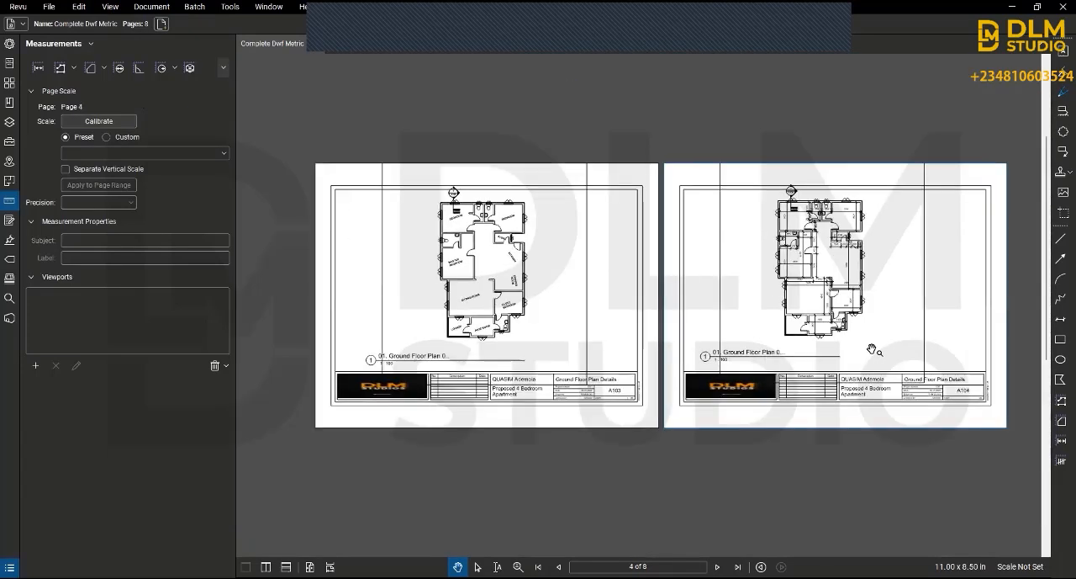
scroll(757, 339, down, 2)
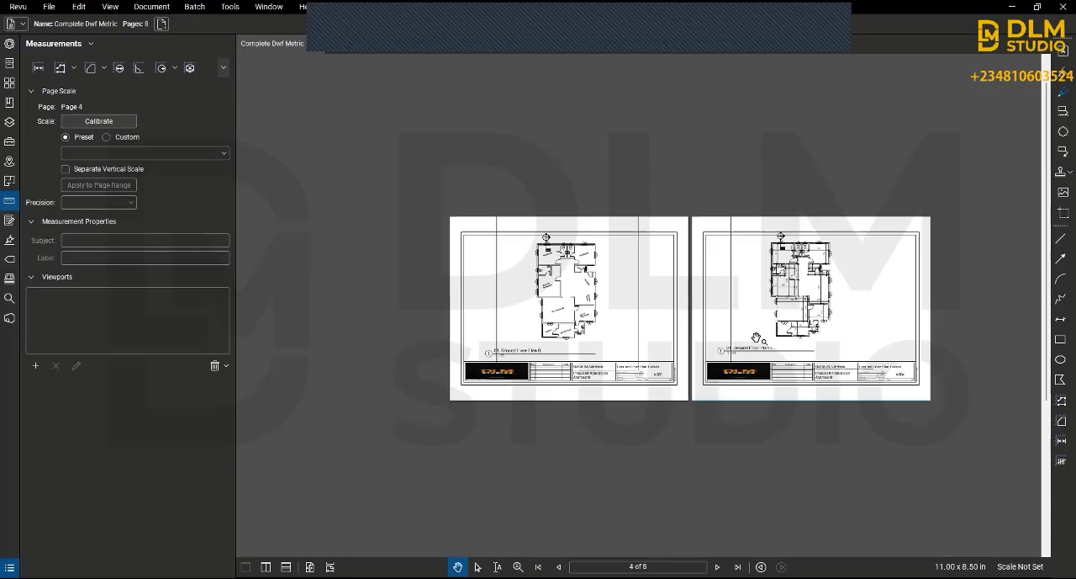
scroll(756, 338, up, 4)
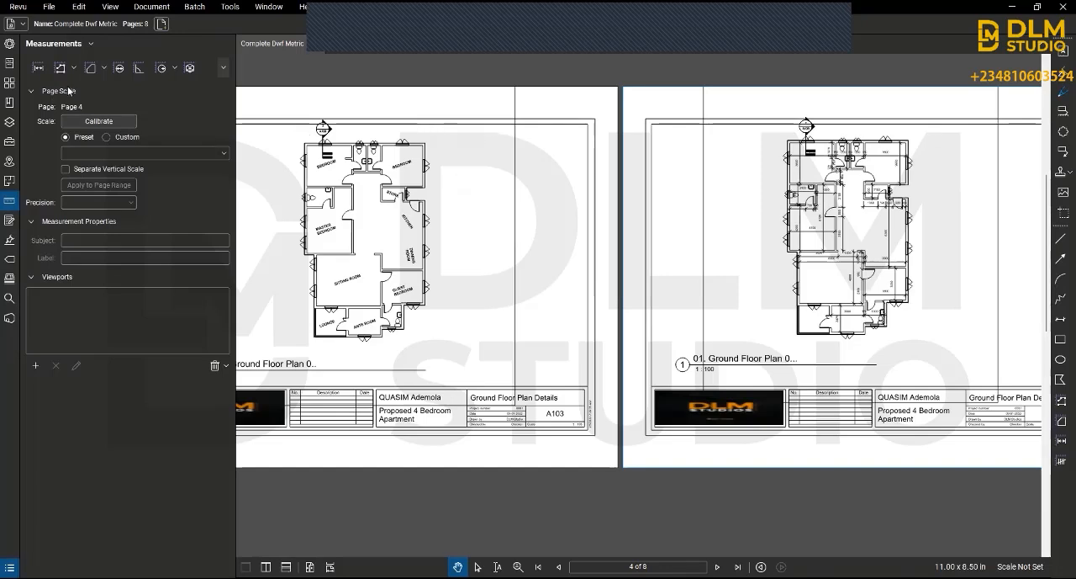
Step: Switch the layout to Continuous Side-by-Side and browse through the roof plan, elevation and foundation sheets
click(105, 8)
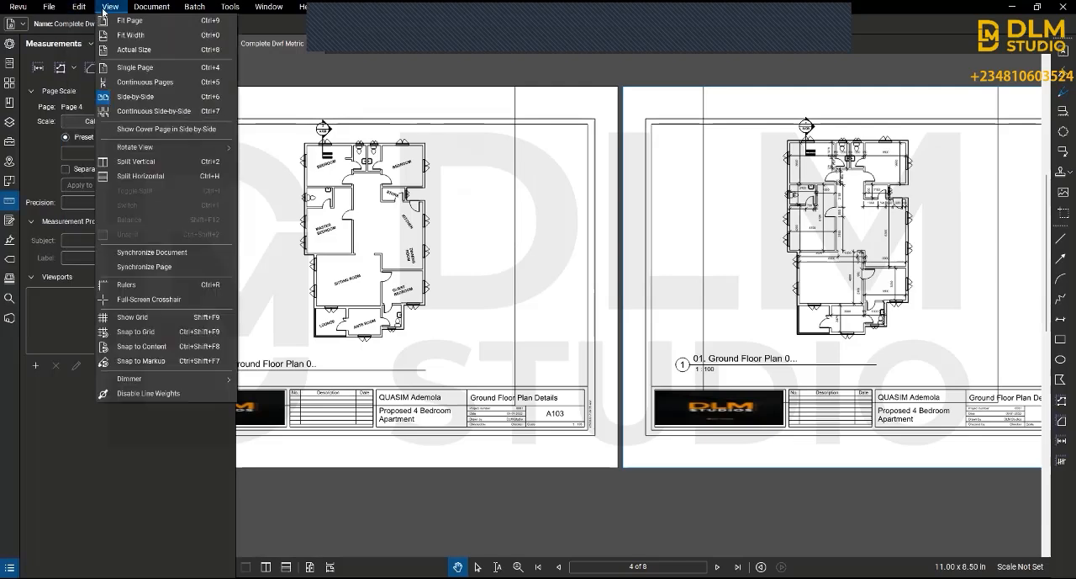
click(126, 112)
scroll(584, 147, down, 5)
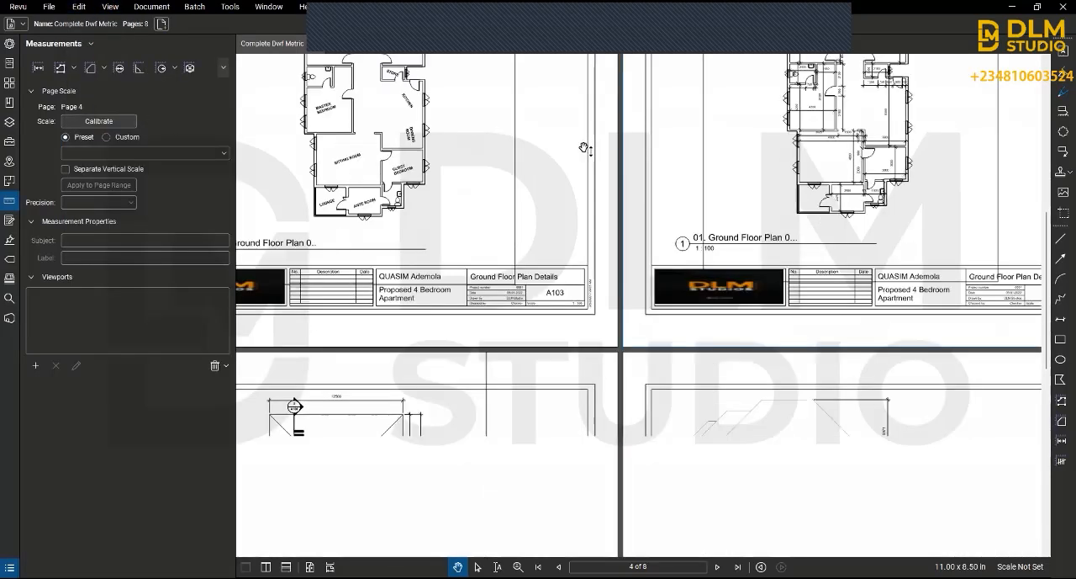
scroll(588, 151, up, 5)
scroll(613, 165, down, 6)
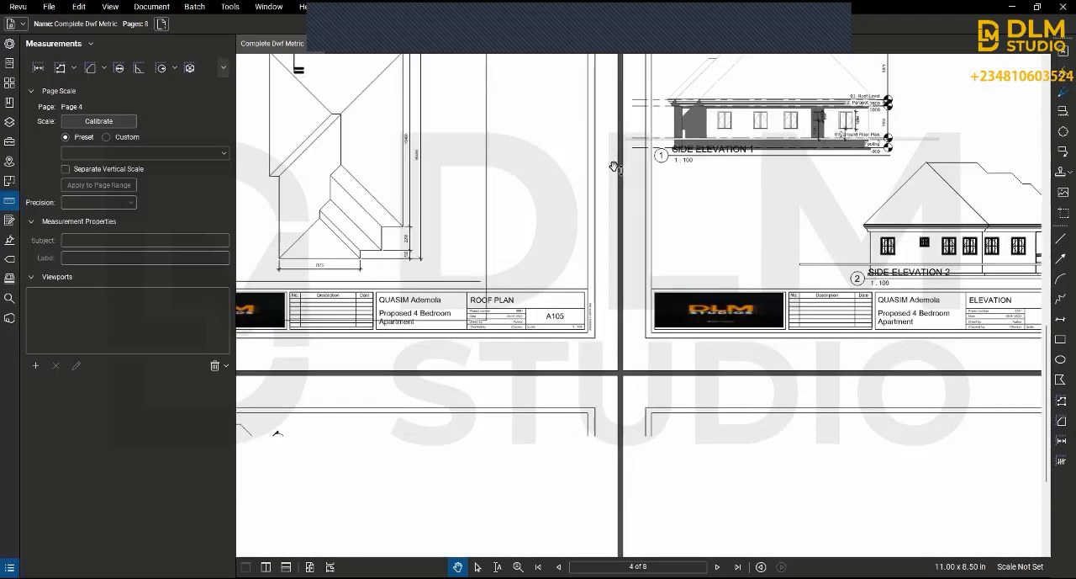
scroll(614, 165, down, 4)
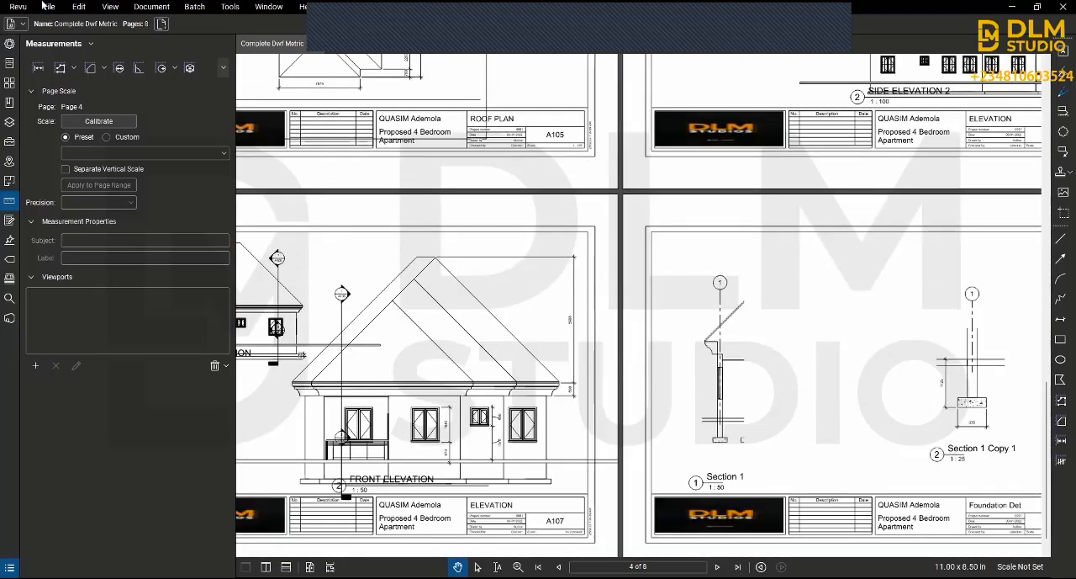
Step: Rotate the document view clockwise and check the rotated ground floor plan on page 1
click(78, 7)
click(80, 8)
click(110, 8)
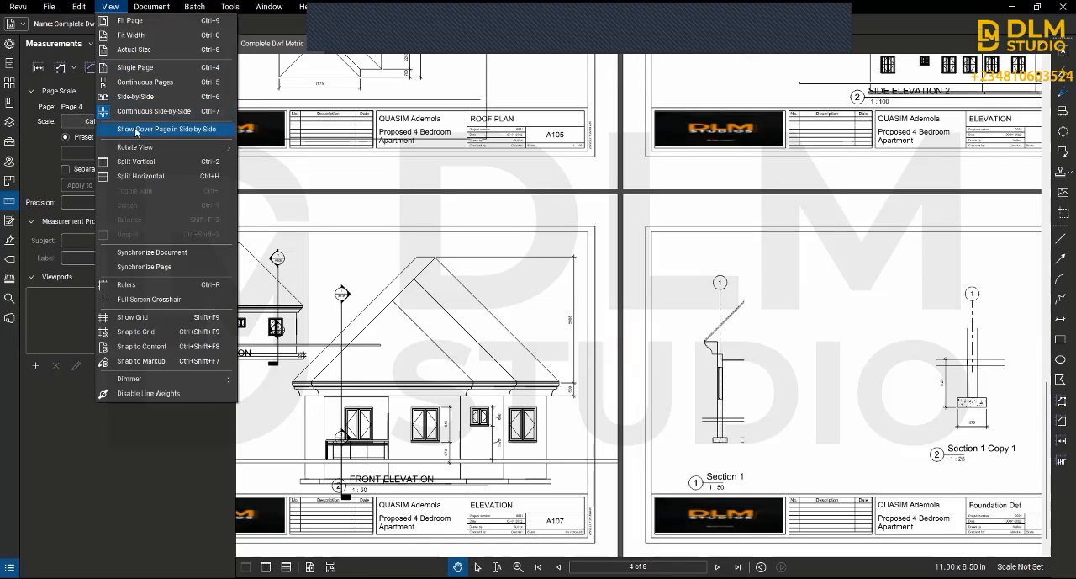
mouse_move(164, 149)
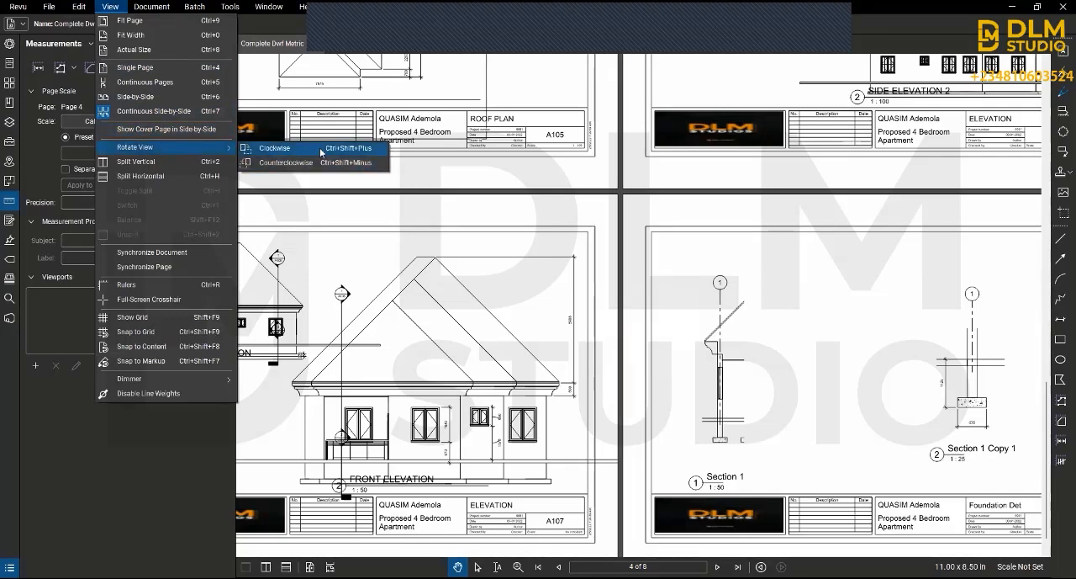
click(357, 148)
scroll(409, 174, up, 5)
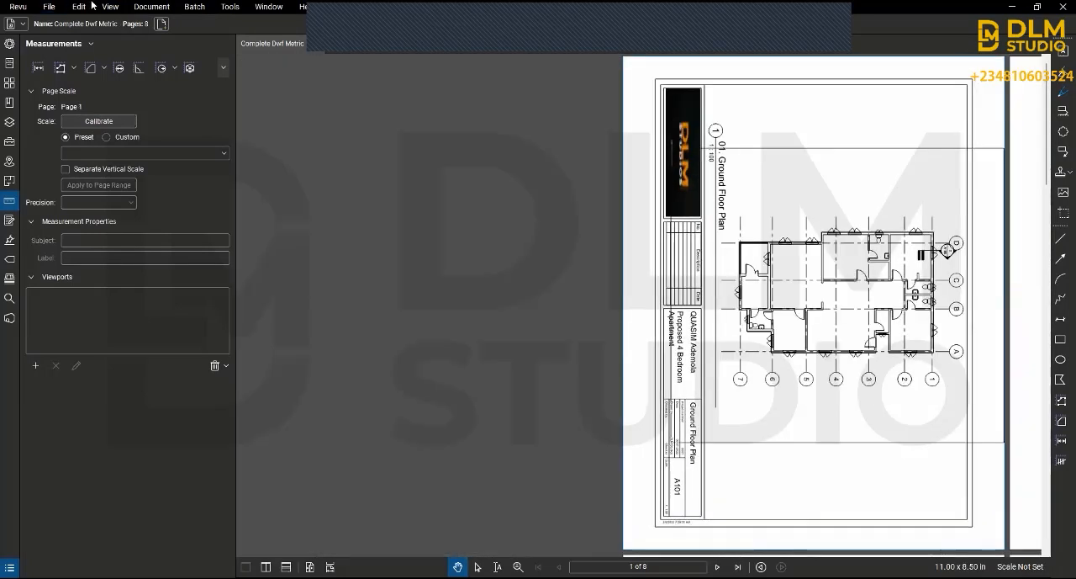
scroll(625, 227, down, 2)
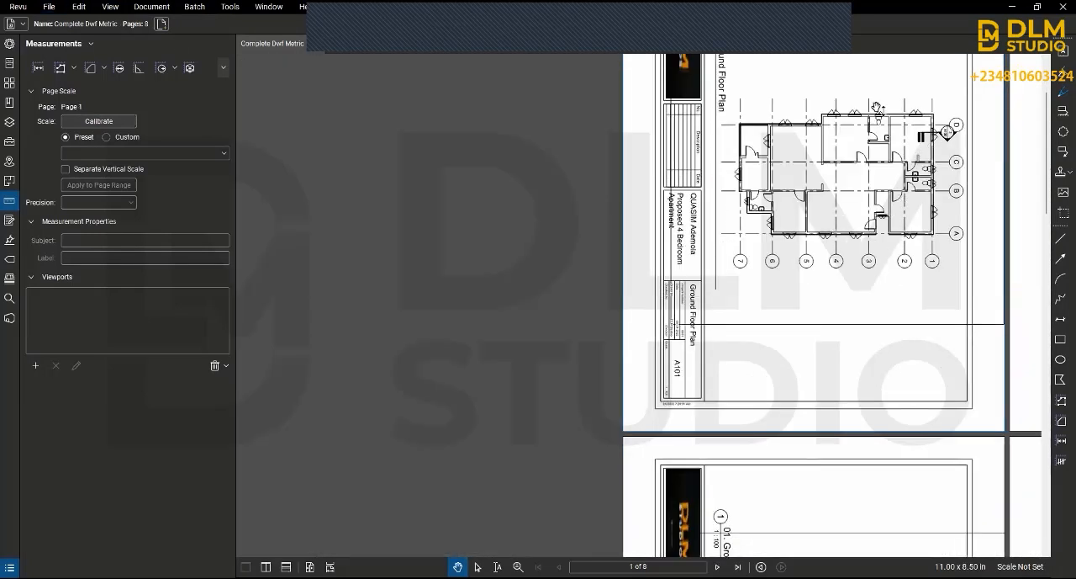
Step: Set the rotated document to the Continuous Pages layout and bring the first sheet into the middle of the view
click(122, 10)
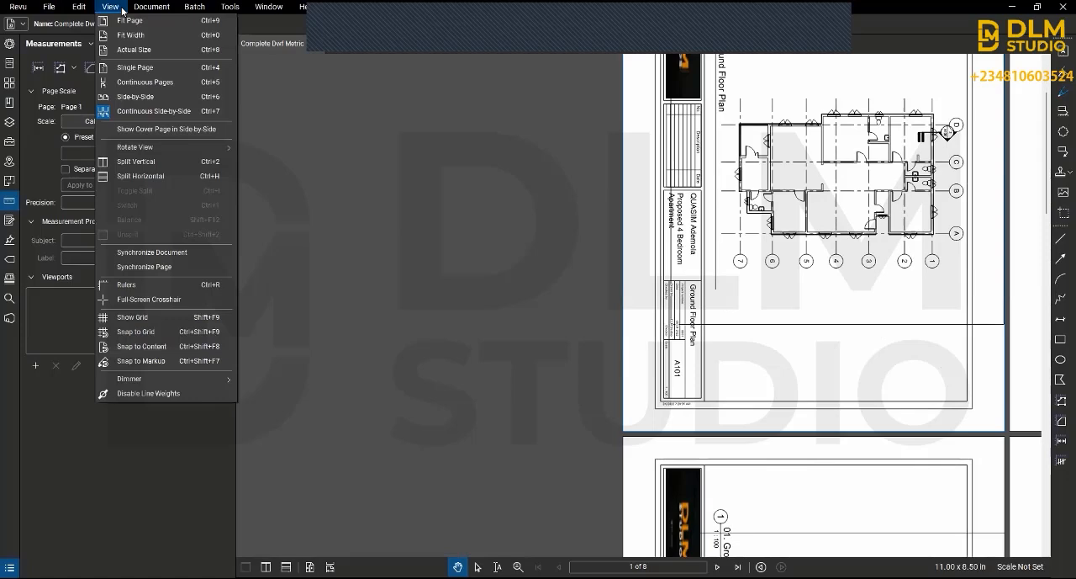
click(138, 77)
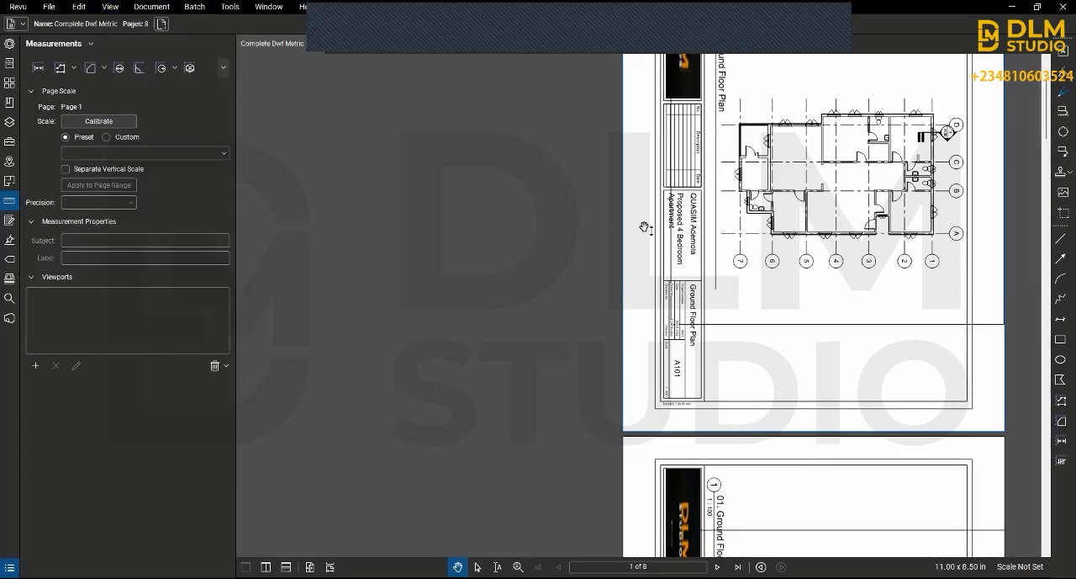
drag(696, 247, 498, 275)
scroll(538, 218, up, 1)
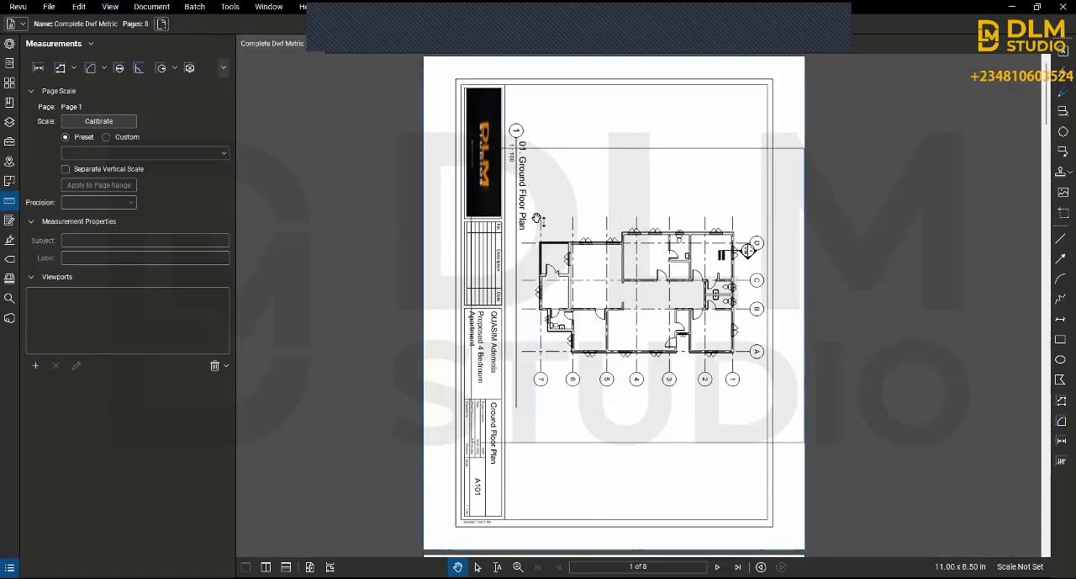
scroll(538, 218, down, 1)
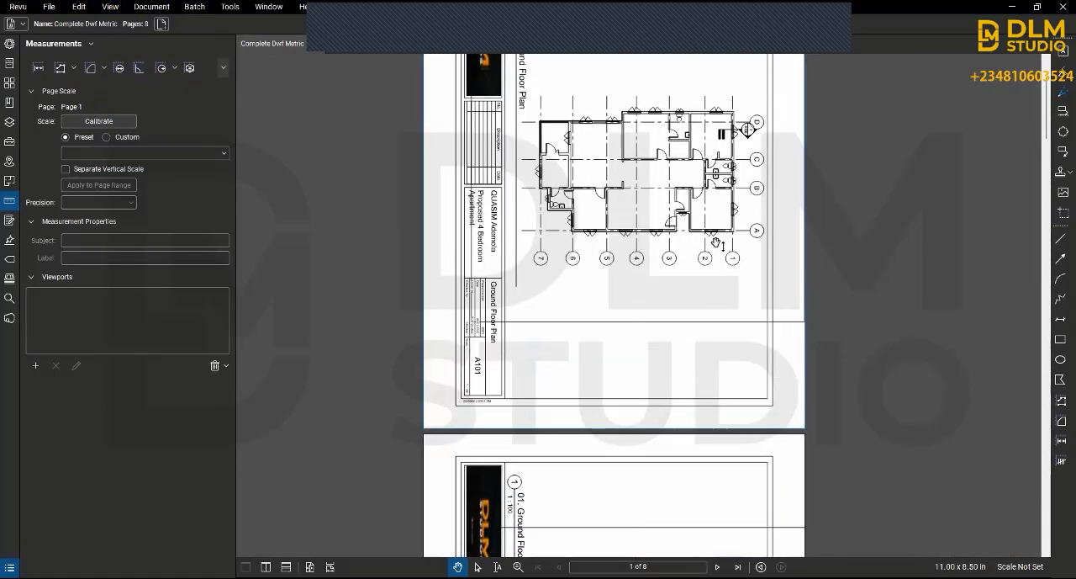
Step: Rotate the document view counterclockwise and check the upright ground floor plan sheets
click(116, 10)
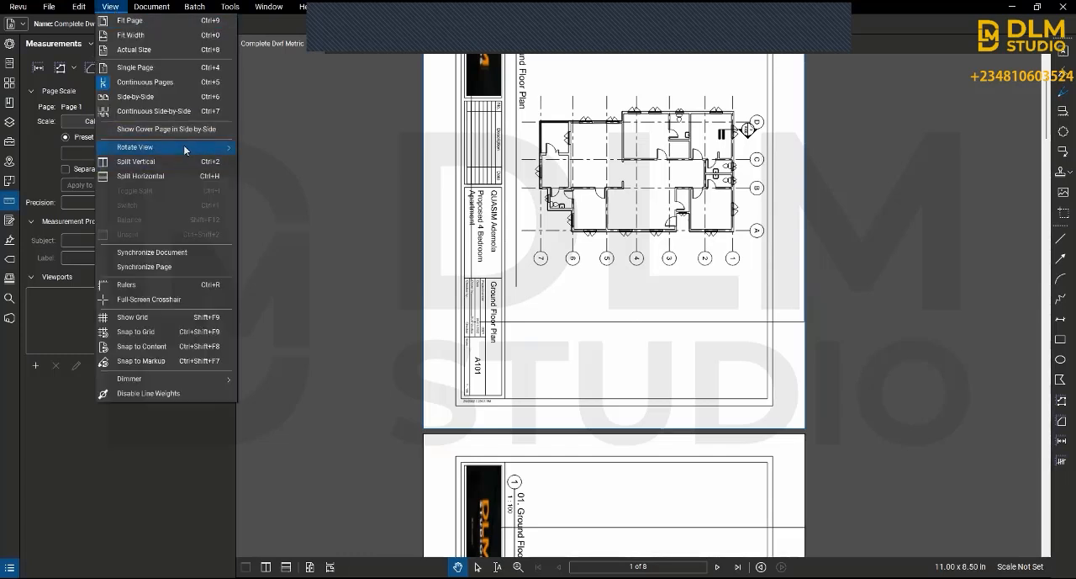
mouse_move(190, 148)
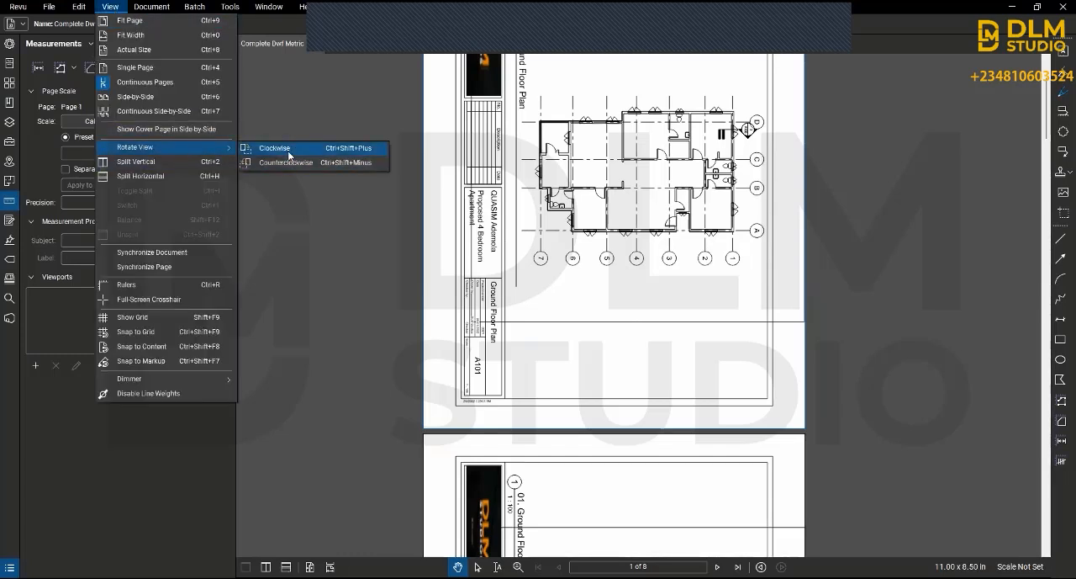
click(339, 164)
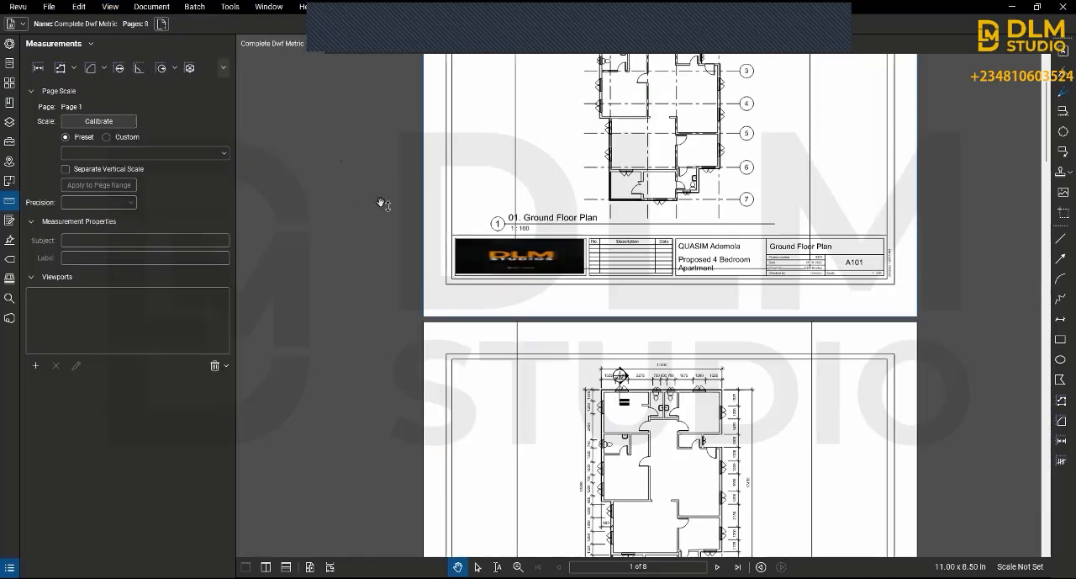
scroll(463, 180, up, 1)
scroll(469, 189, up, 1)
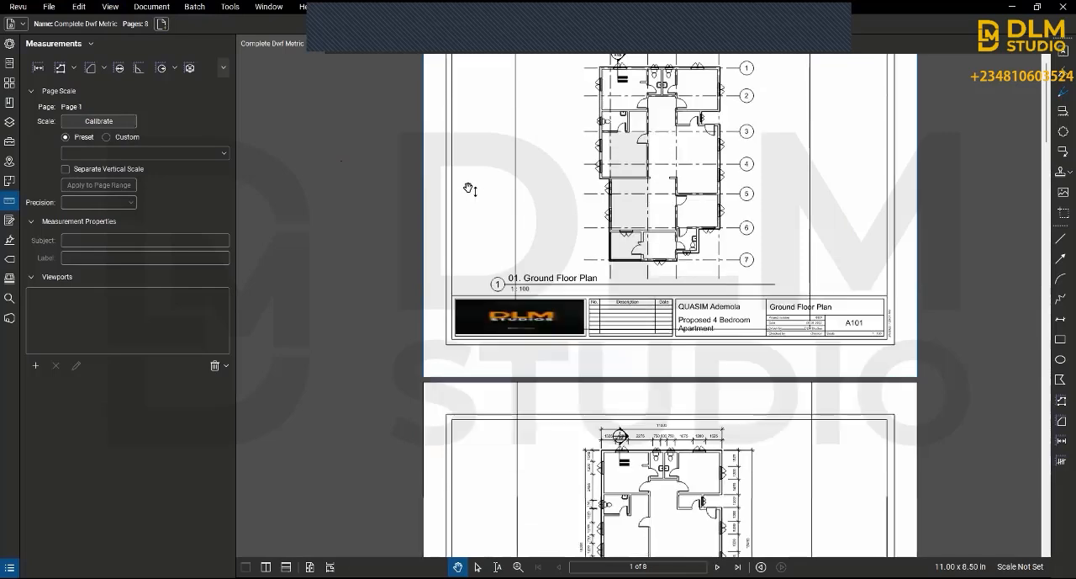
scroll(469, 189, down, 5)
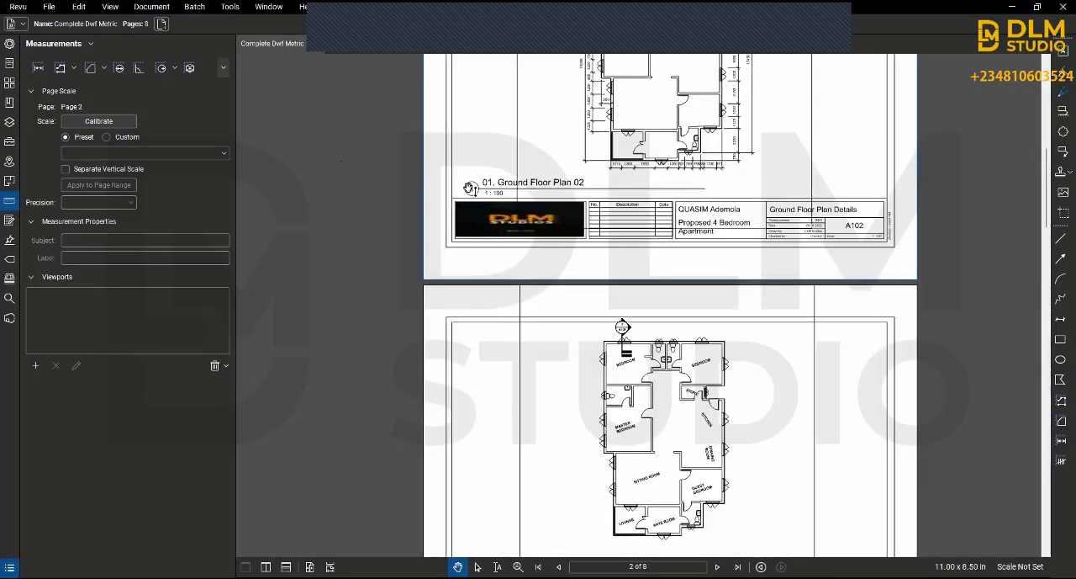
Step: Turn on snapping to the drawing's content
click(108, 10)
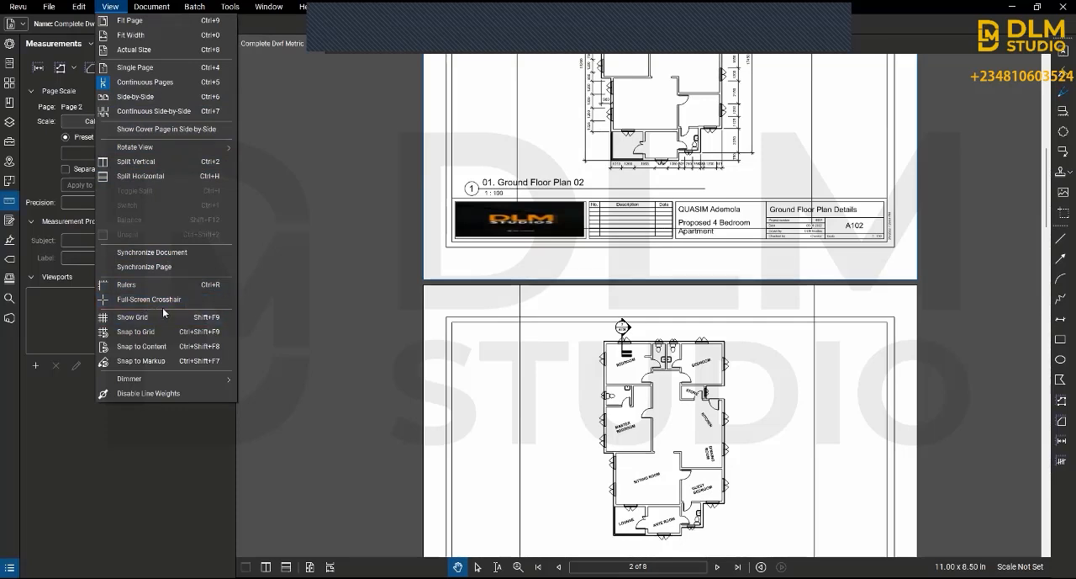
click(155, 351)
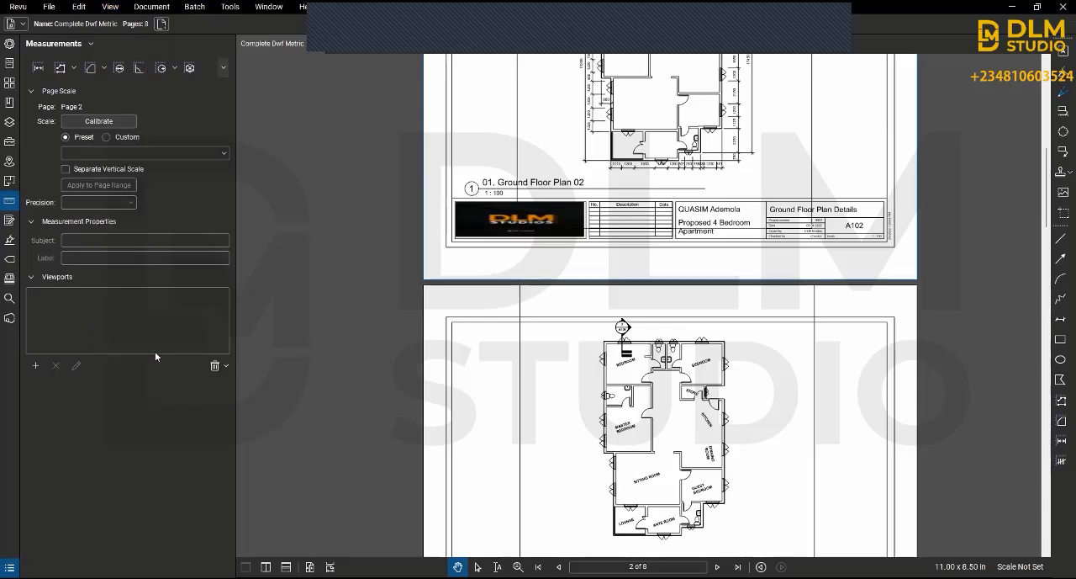
Step: Try the content dimmer on the floor plan sheets at 50%, 10% and 80%
click(104, 8)
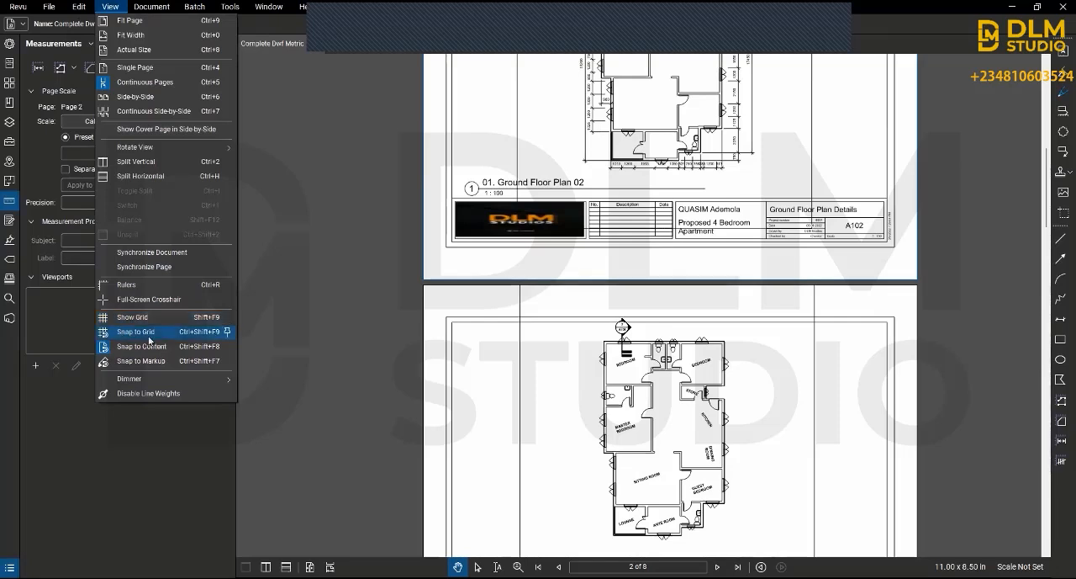
mouse_move(214, 382)
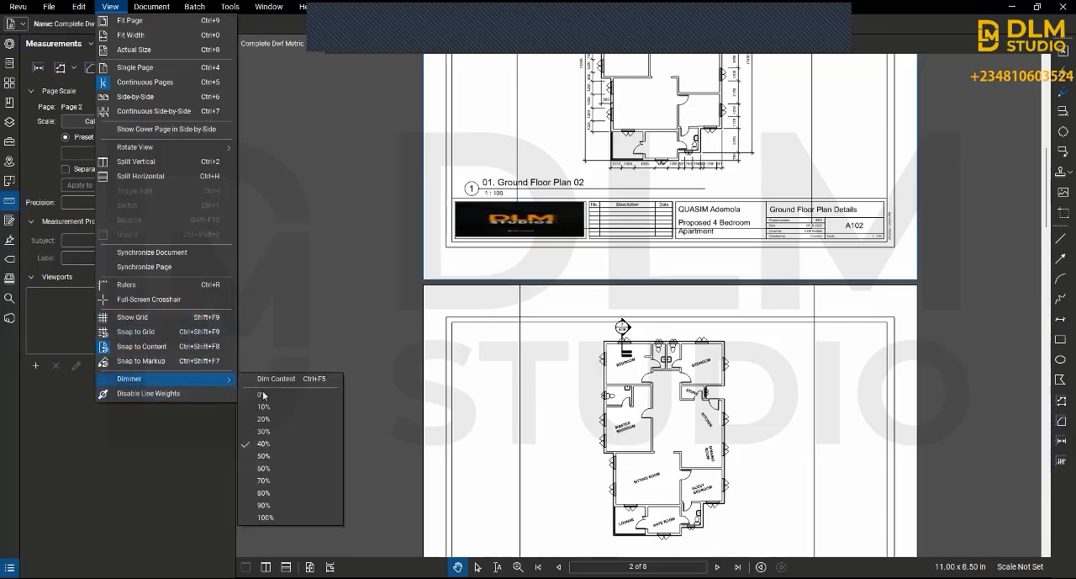
click(261, 455)
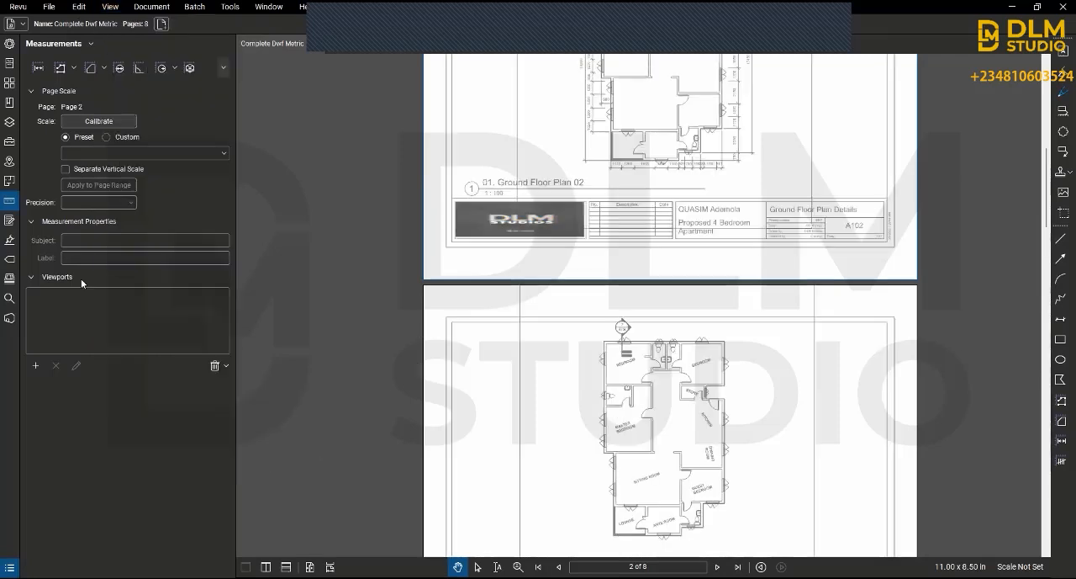
click(110, 8)
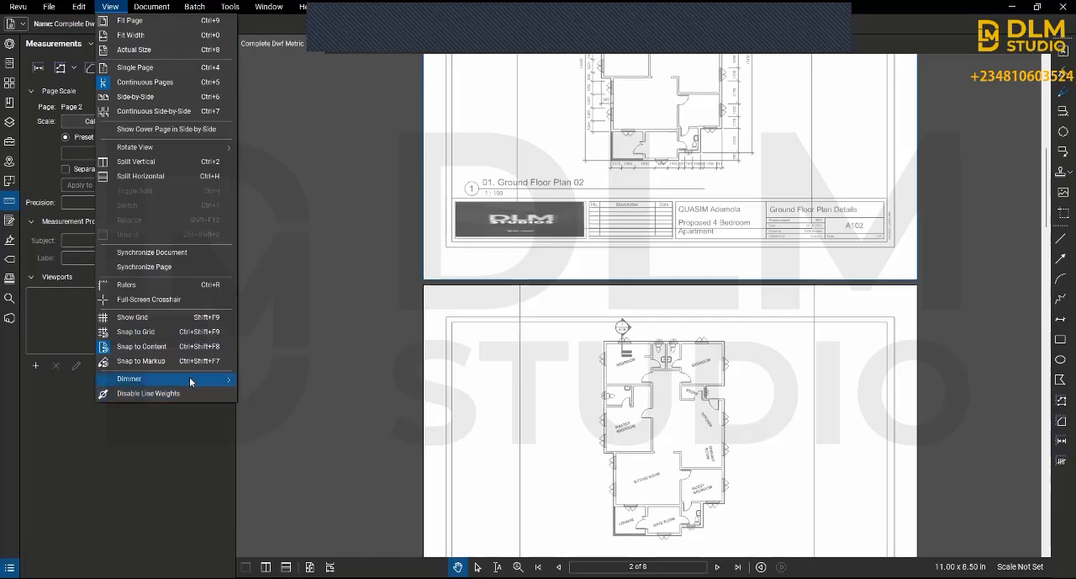
mouse_move(189, 378)
click(281, 406)
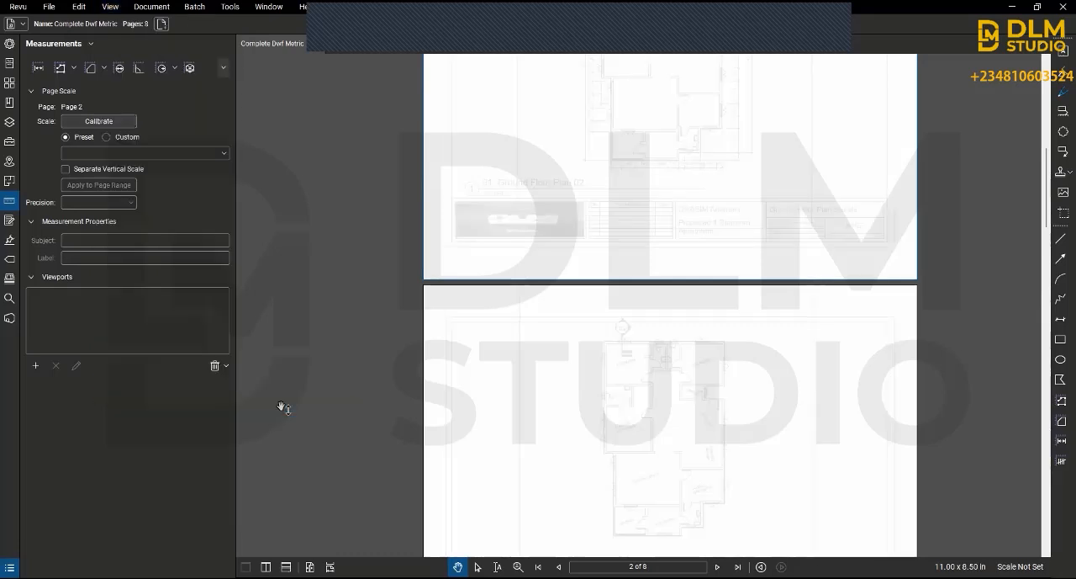
click(112, 7)
mouse_move(189, 383)
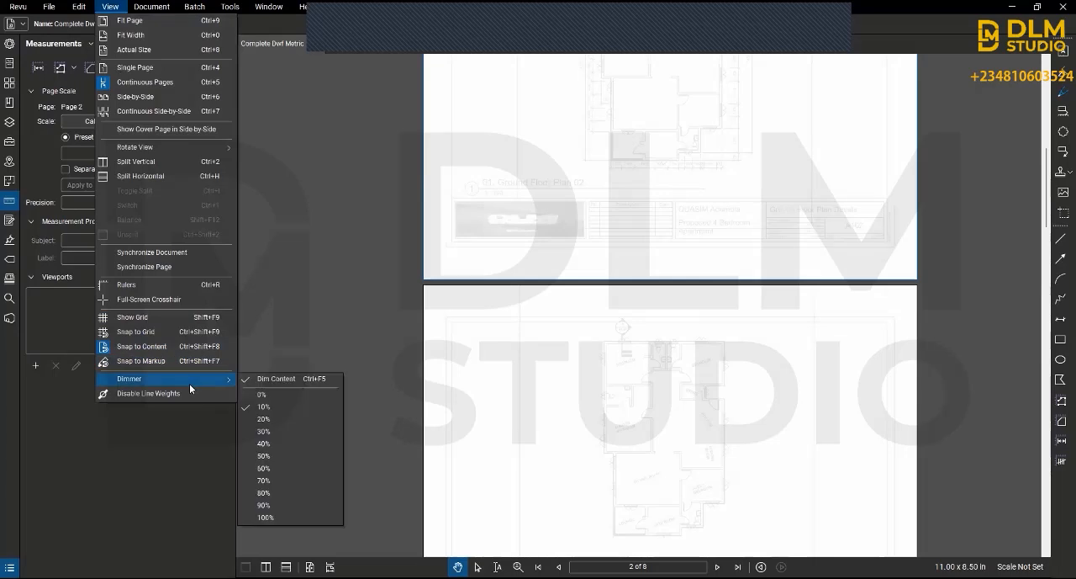
click(312, 495)
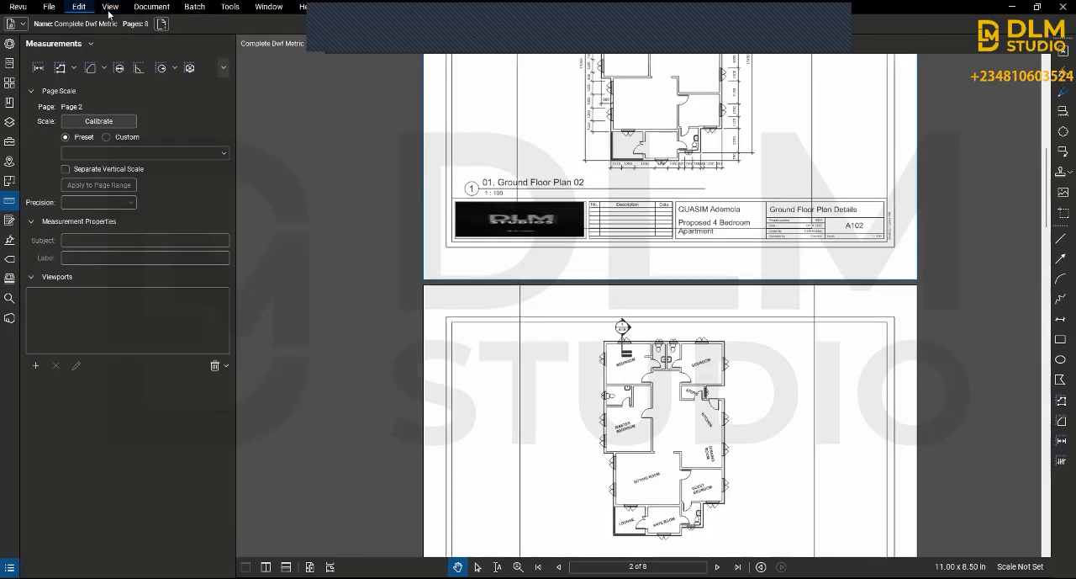
Step: Set the content dimmer to 90%
click(111, 6)
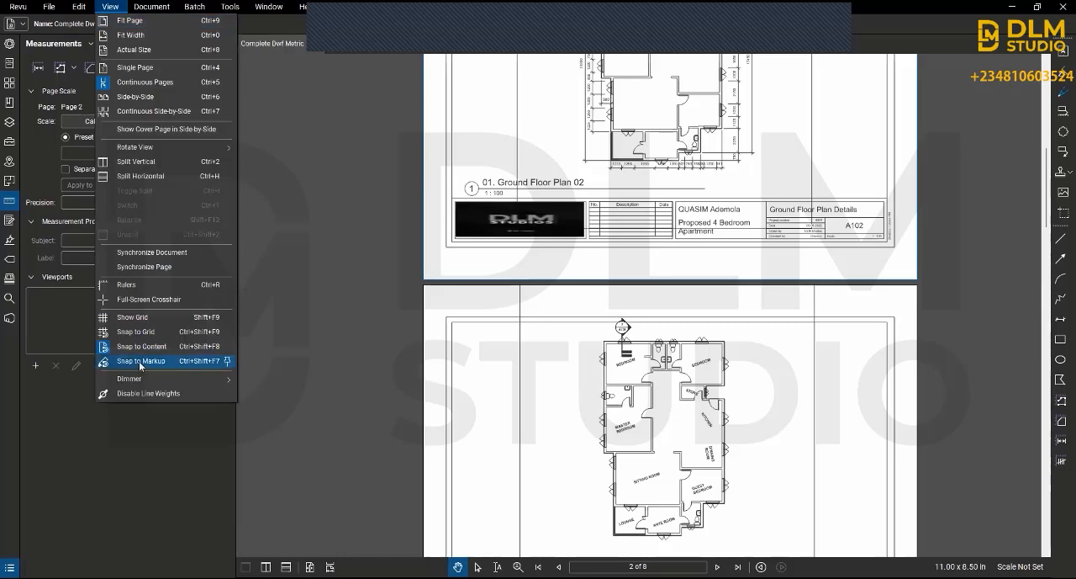
mouse_move(204, 380)
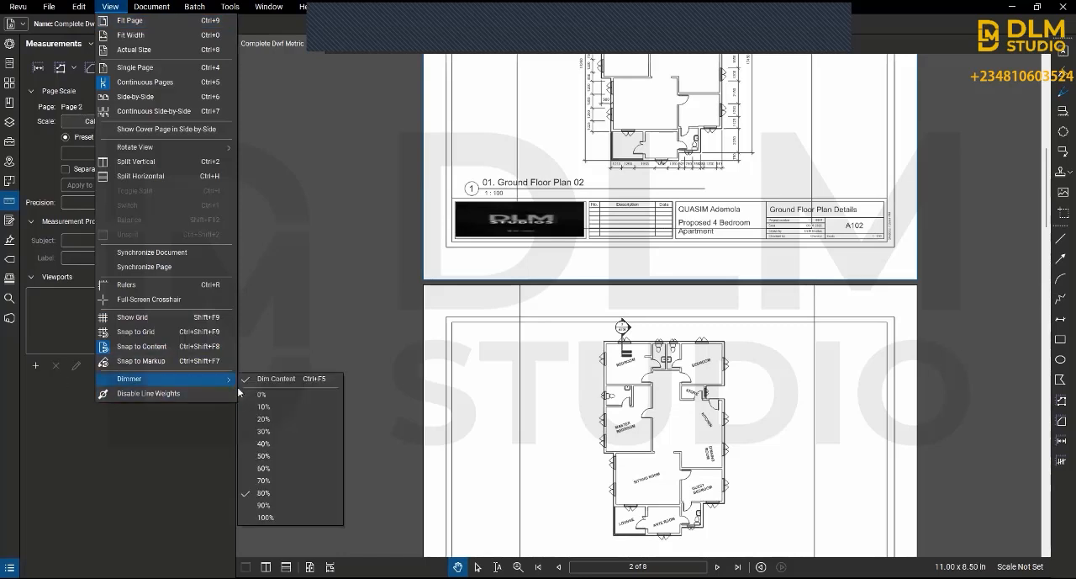
click(287, 507)
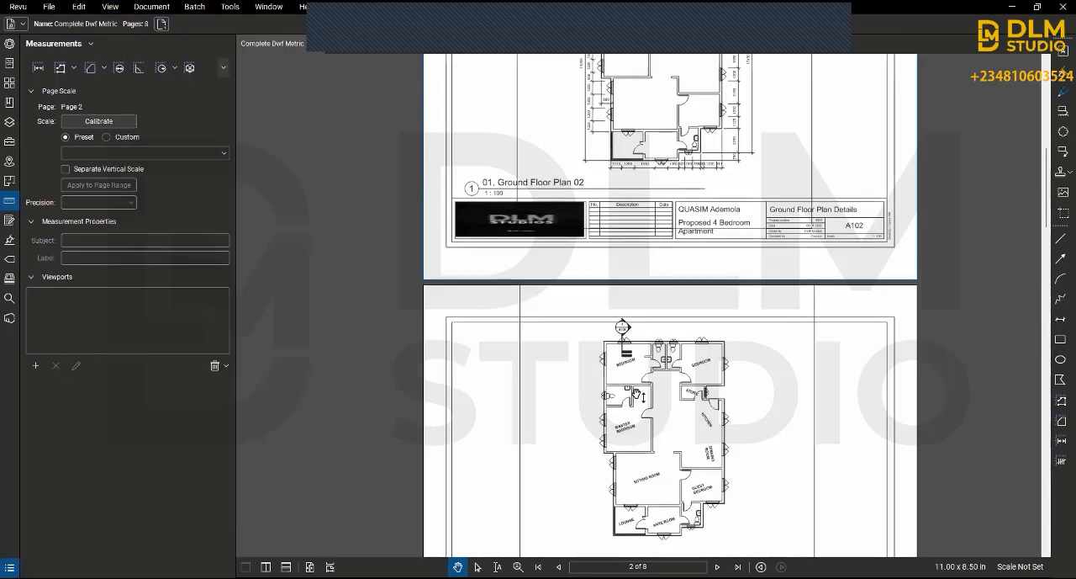
Step: Browse the dimmed ground floor plan, roof plan and elevation sheets to examine their appearance
scroll(619, 336, up, 5)
scroll(610, 389, down, 2)
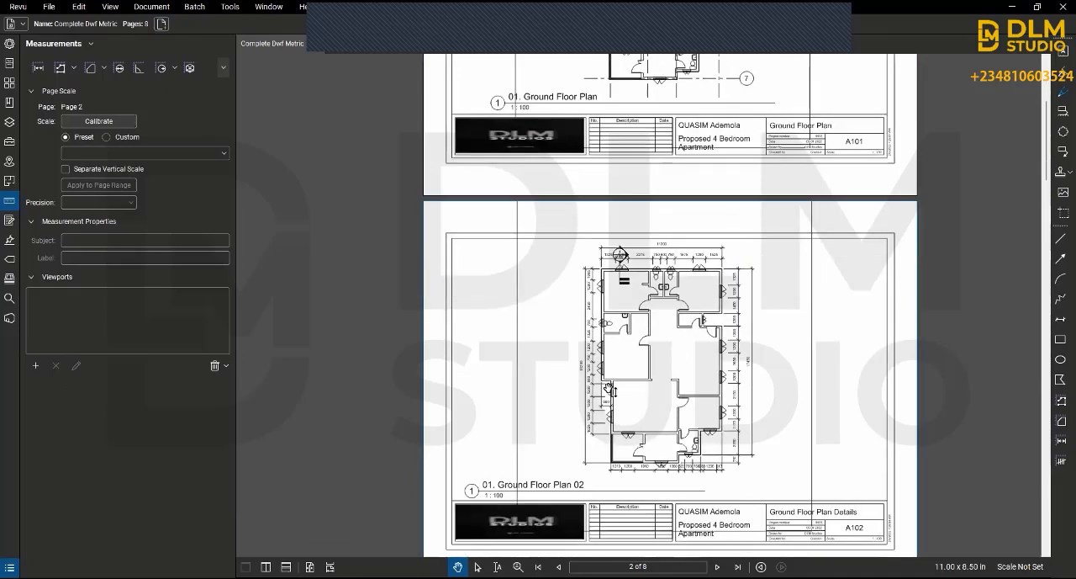
scroll(610, 388, up, 2)
scroll(611, 386, down, 4)
scroll(616, 384, up, 5)
scroll(616, 384, up, 1)
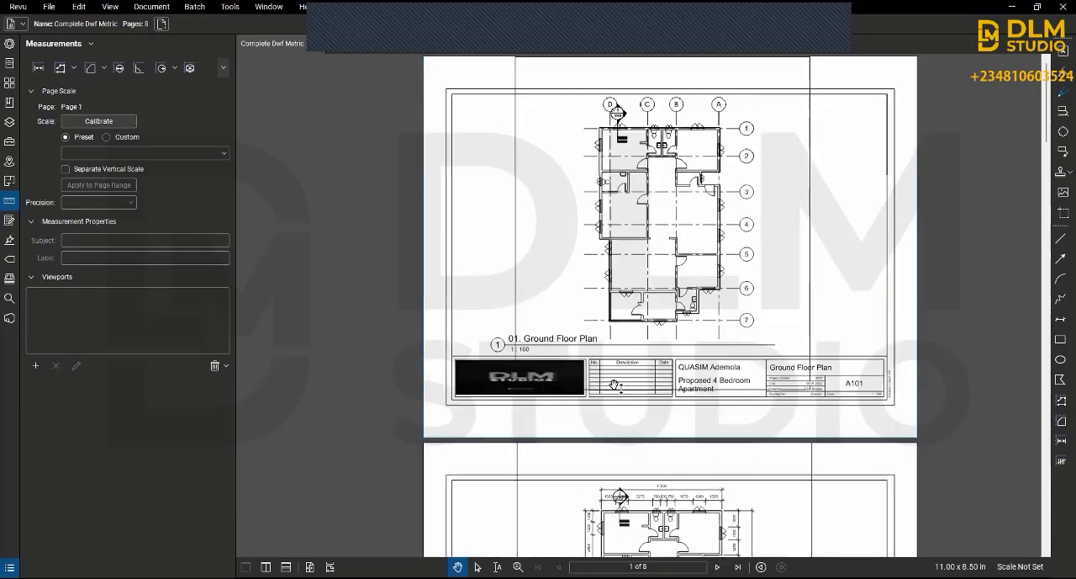
scroll(623, 370, down, 1)
scroll(623, 370, up, 1)
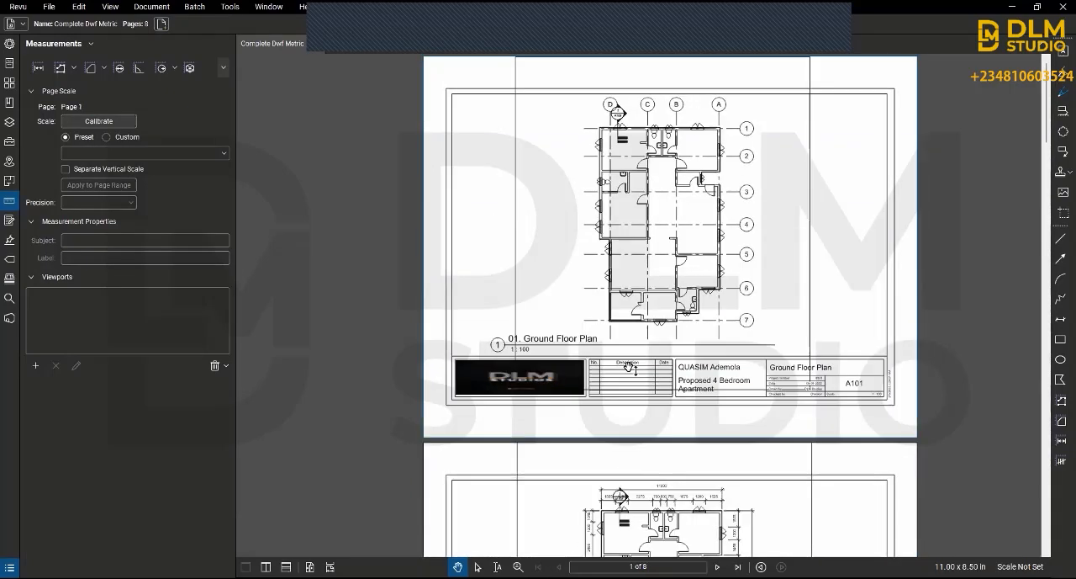
scroll(629, 366, down, 11)
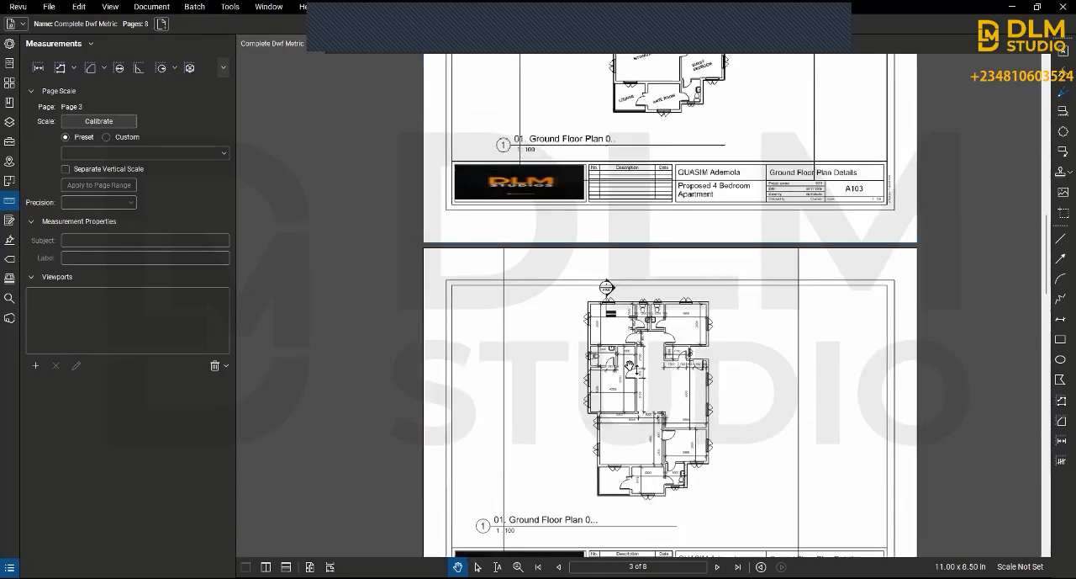
scroll(630, 374, up, 2)
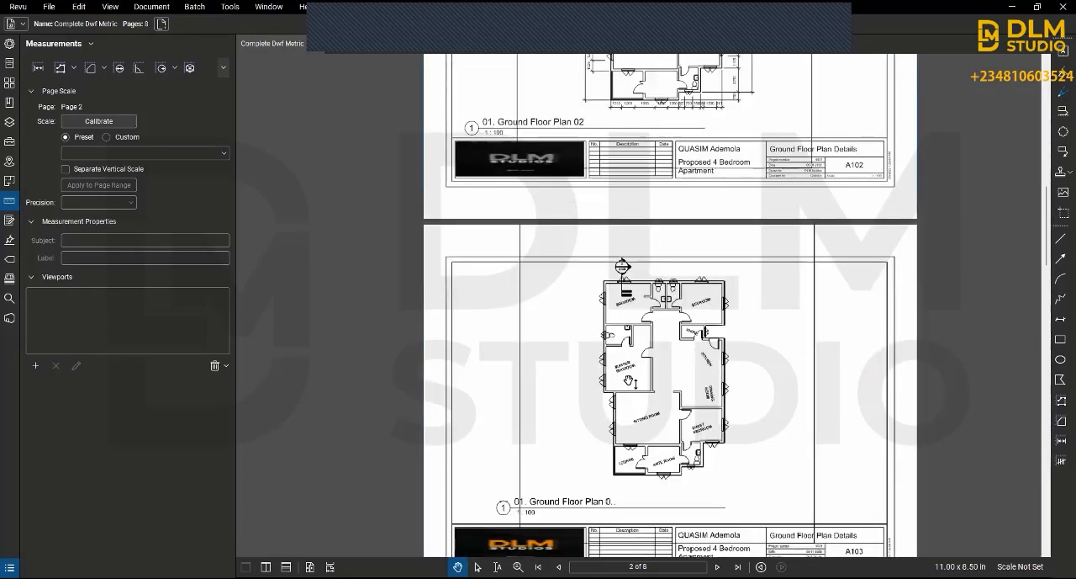
scroll(629, 381, down, 12)
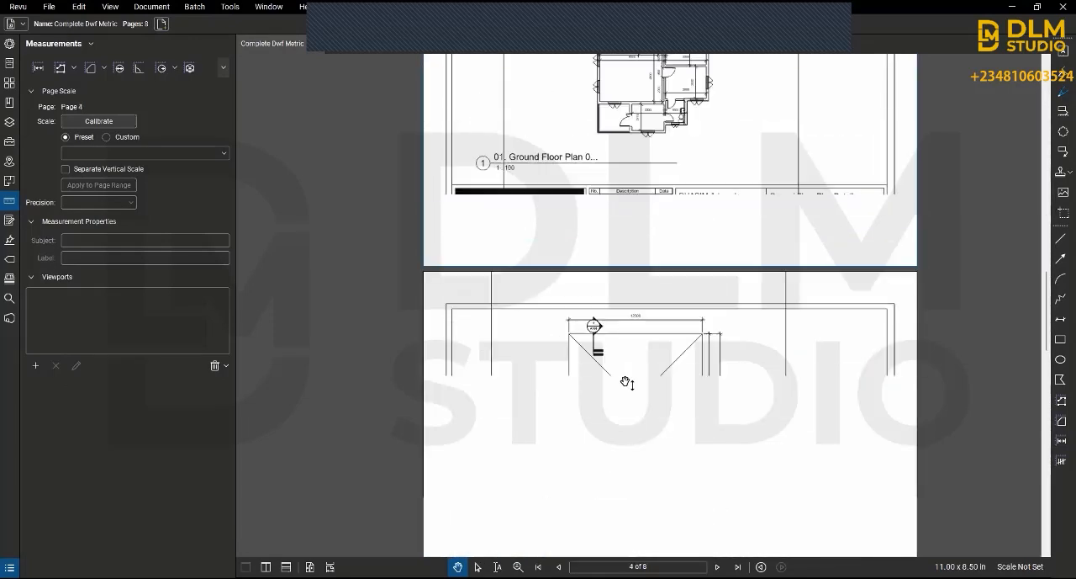
scroll(624, 385, up, 1)
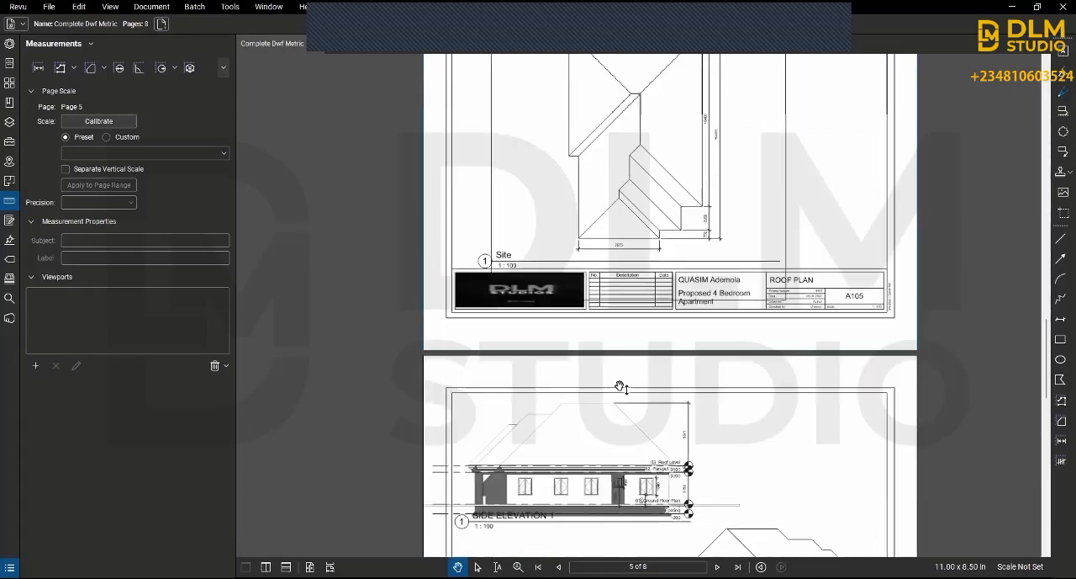
Step: Switch the layout to Single Page and inspect the roof plan on sheet A105 up close
click(108, 8)
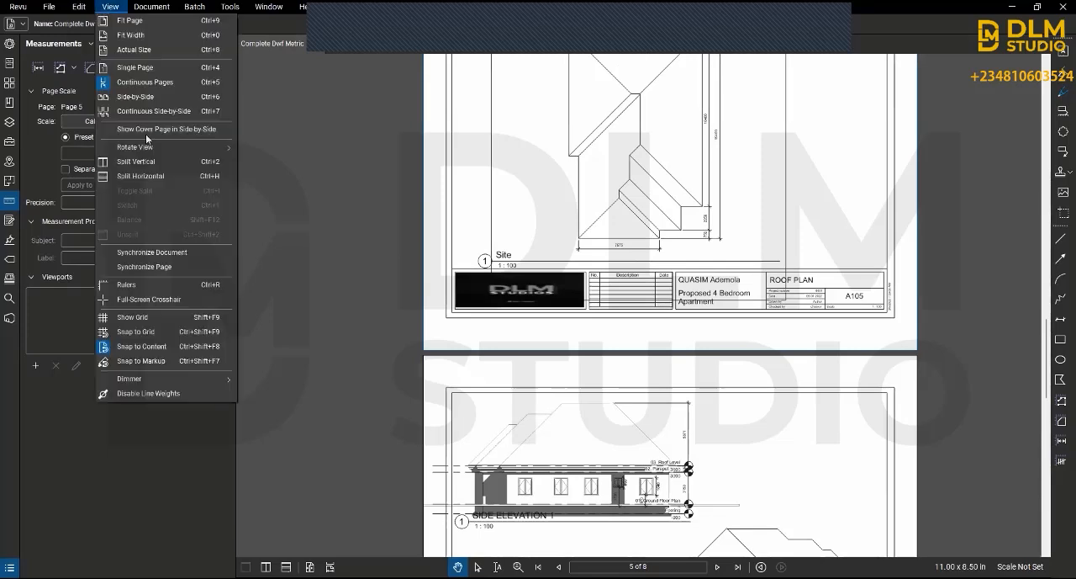
click(150, 66)
scroll(560, 242, up, 4)
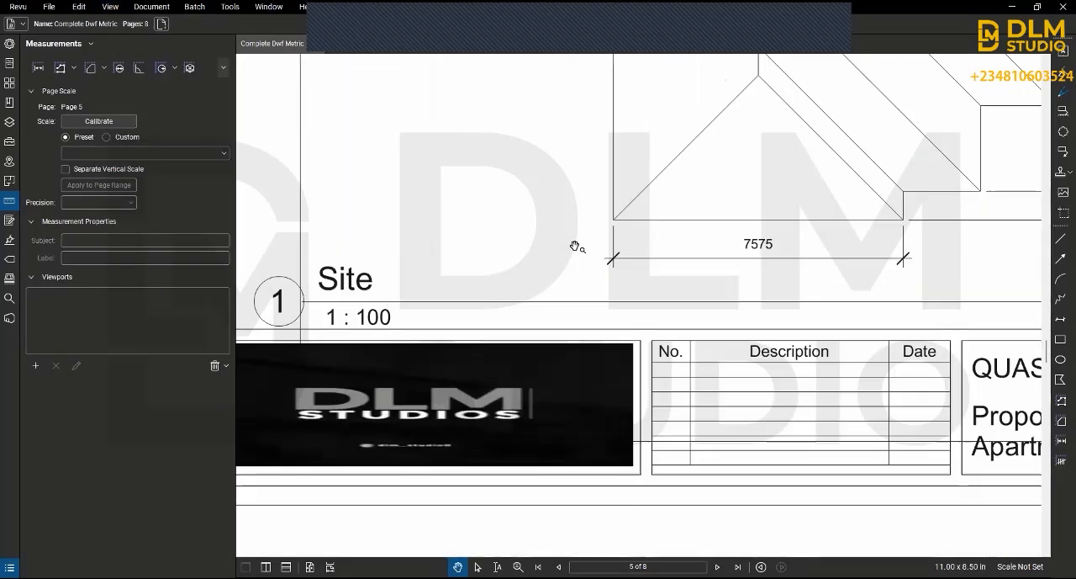
scroll(576, 247, down, 3)
drag(652, 152, 623, 372)
scroll(569, 174, up, 7)
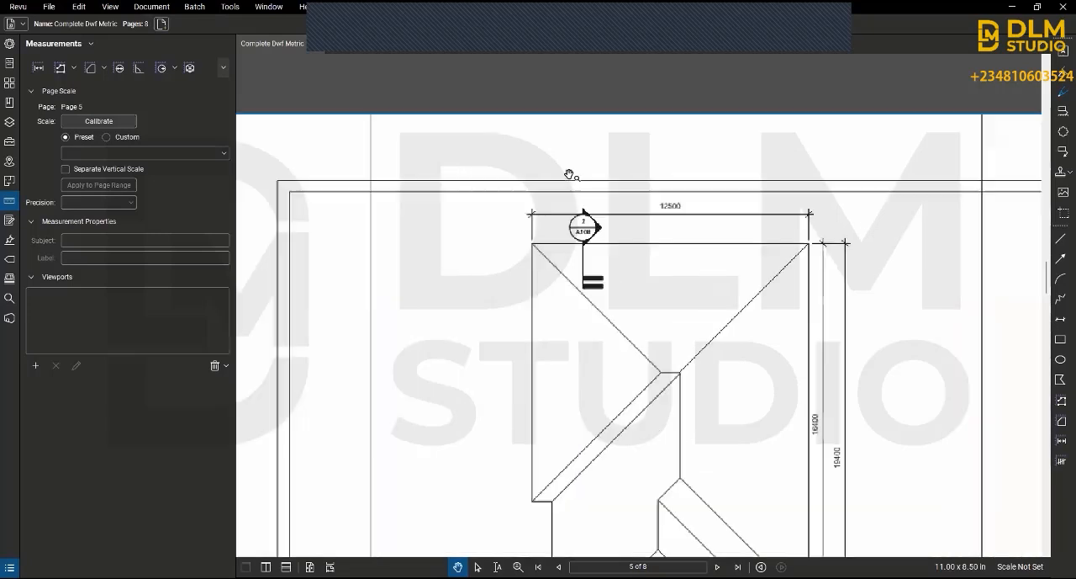
scroll(575, 191, down, 7)
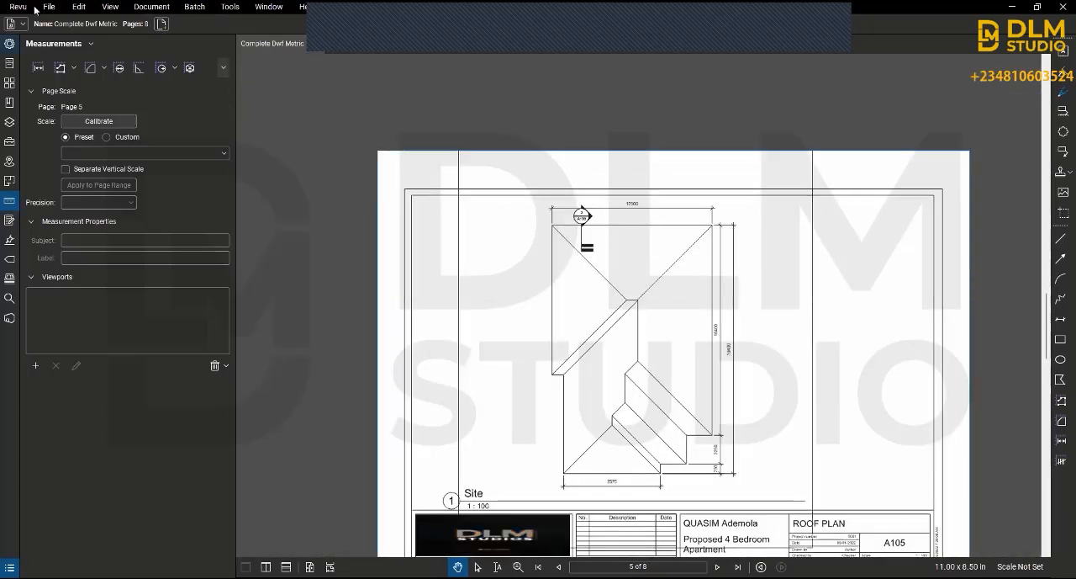
Step: Disable line weights and check the roof plan's lines up close
click(110, 7)
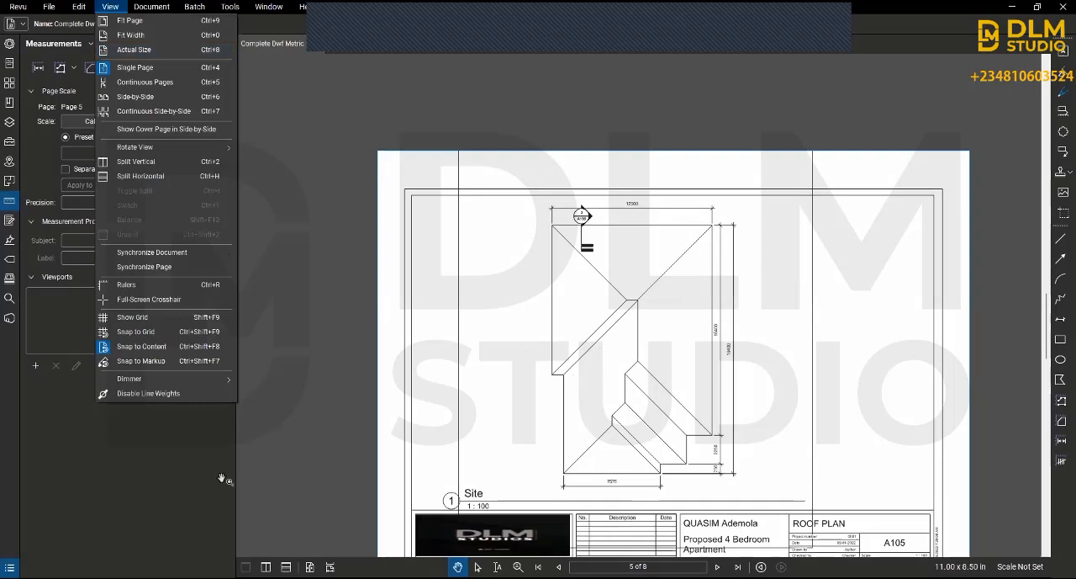
click(146, 394)
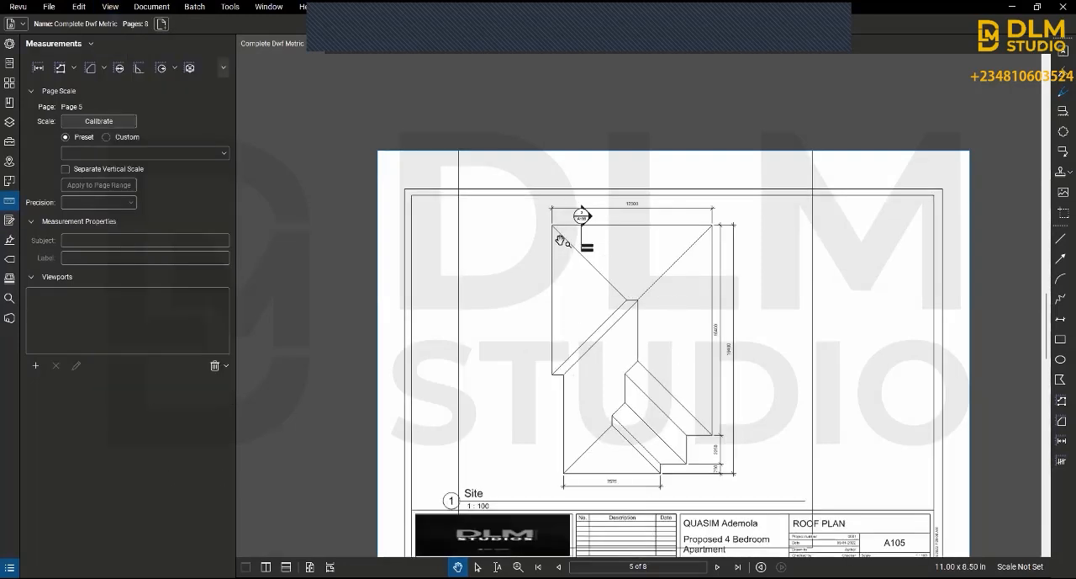
scroll(560, 240, up, 3)
scroll(568, 243, down, 3)
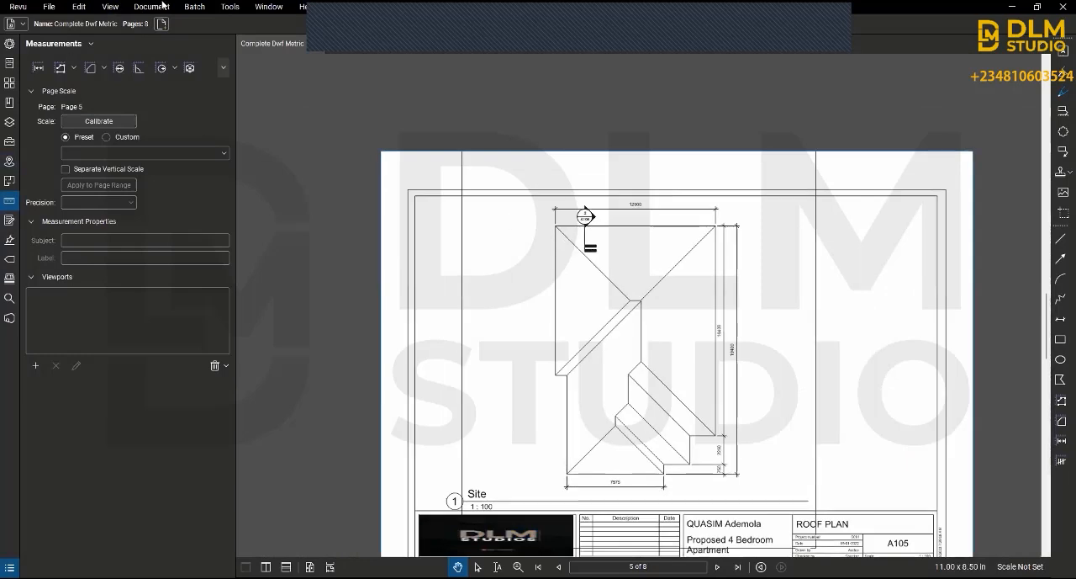
click(110, 7)
mouse_move(130, 10)
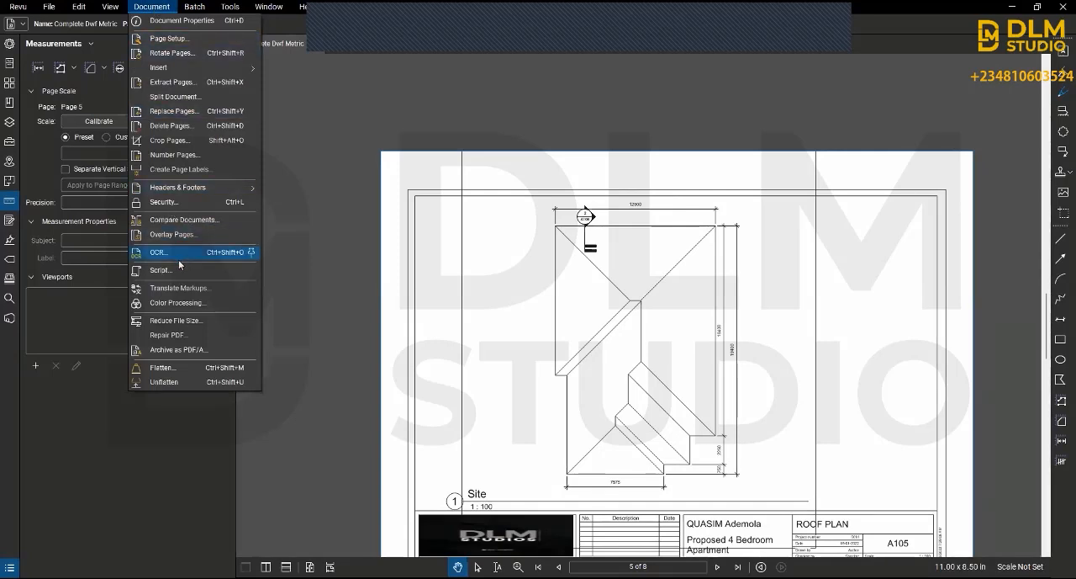
mouse_move(204, 13)
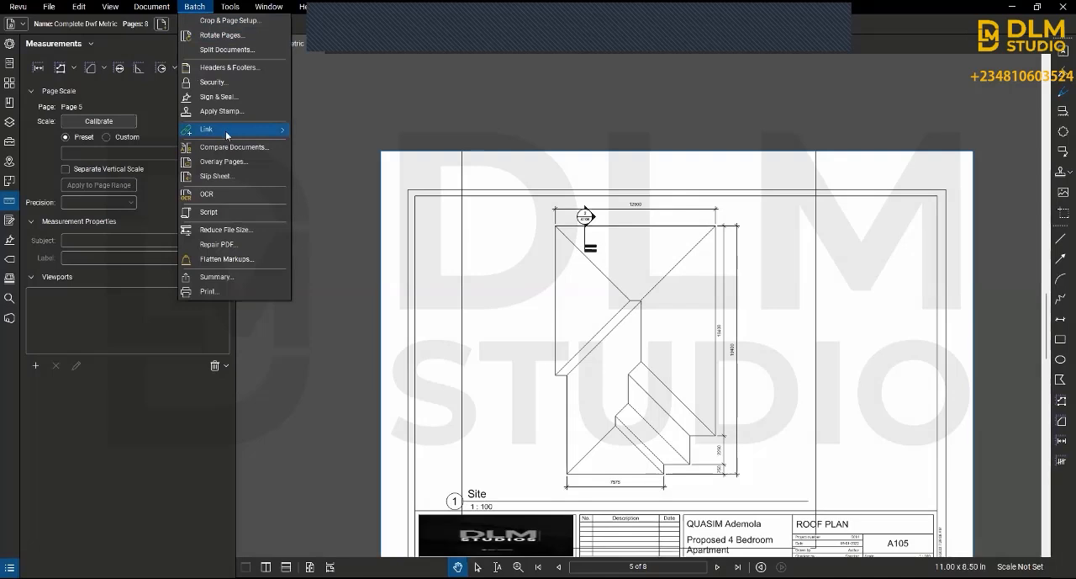
mouse_move(226, 134)
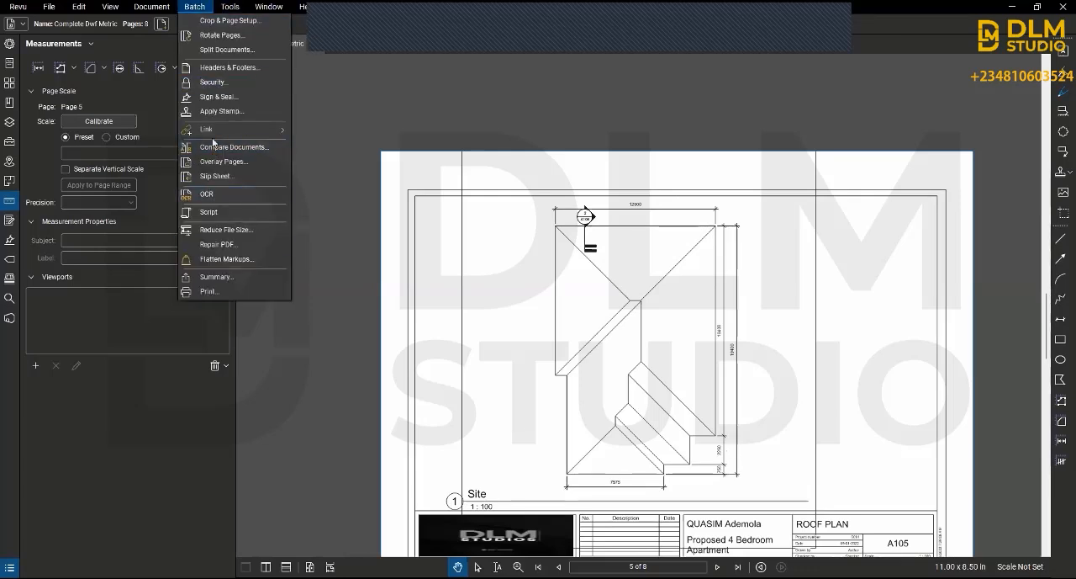
click(239, 11)
click(225, 10)
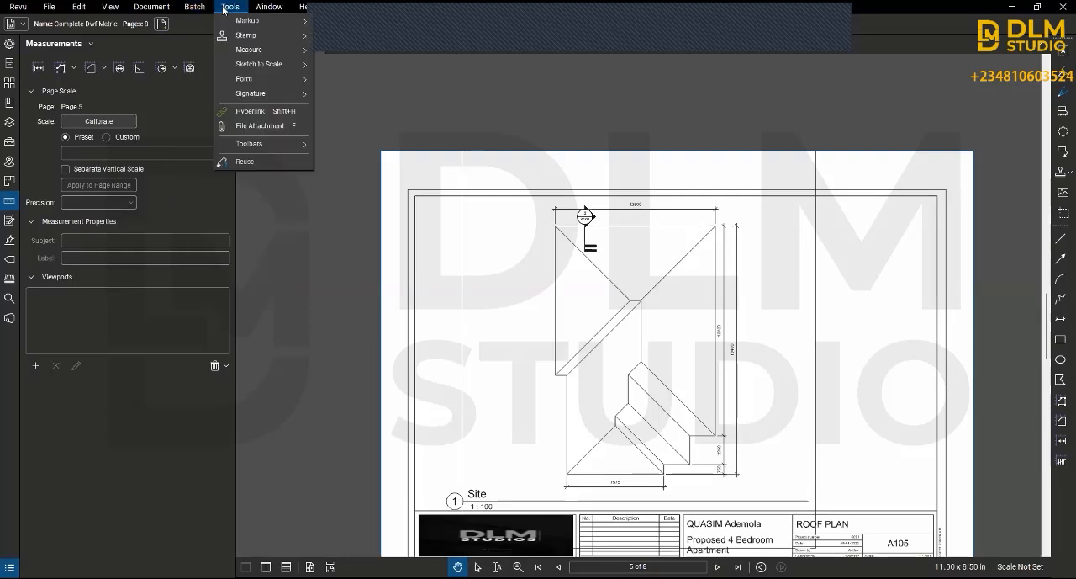
click(224, 10)
click(227, 9)
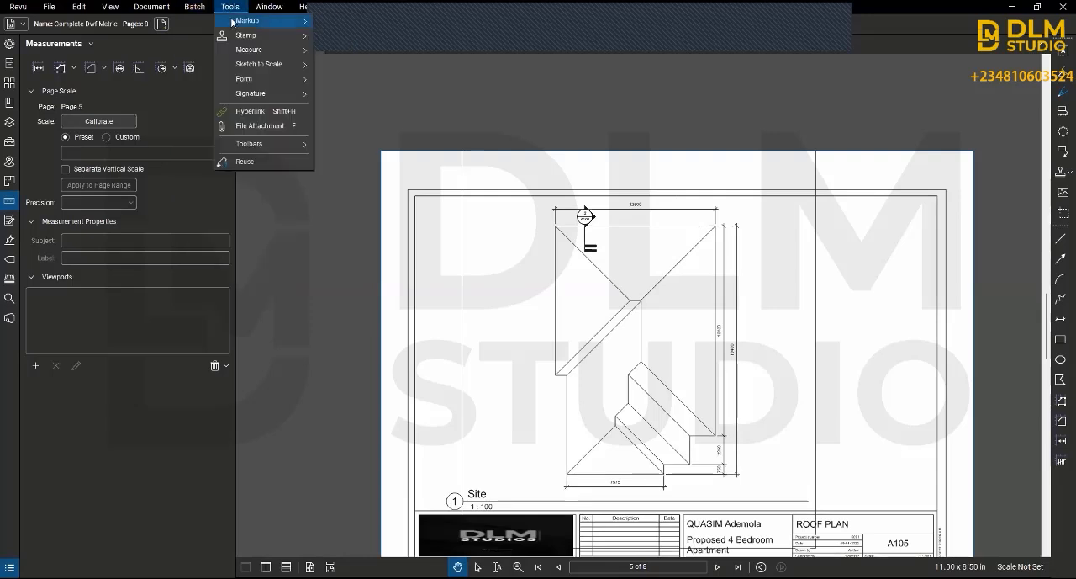
mouse_move(231, 24)
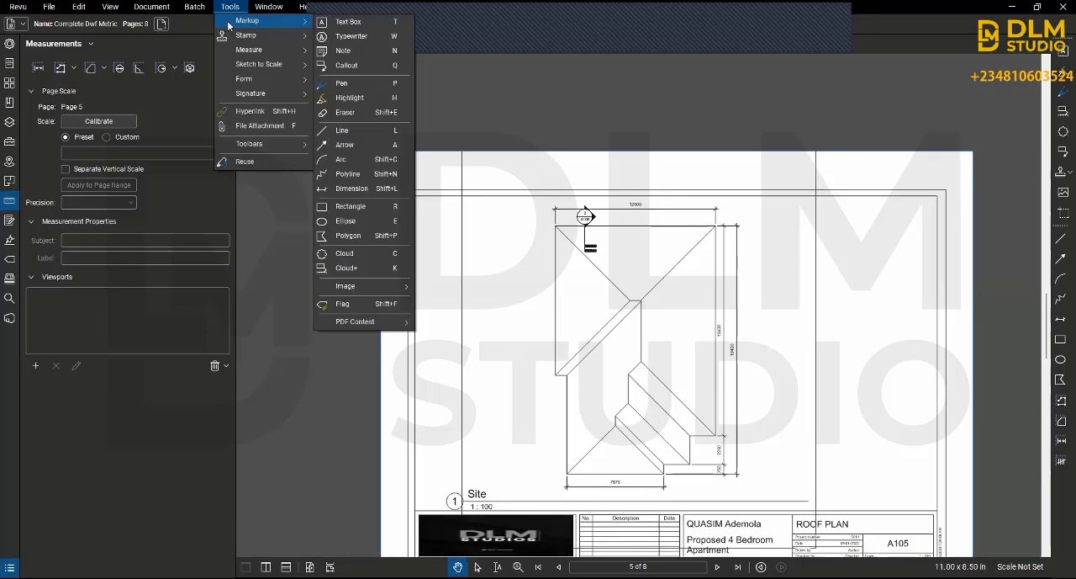
click(271, 7)
click(260, 8)
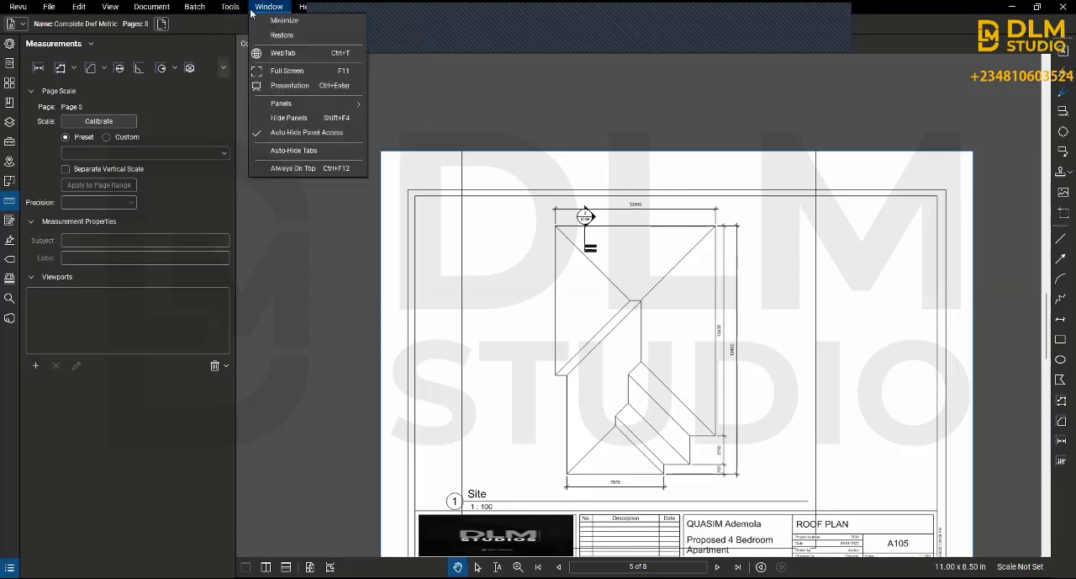
Step: Add a text box reading "Slope 30 deg" on the left slope of the roof plan
click(230, 7)
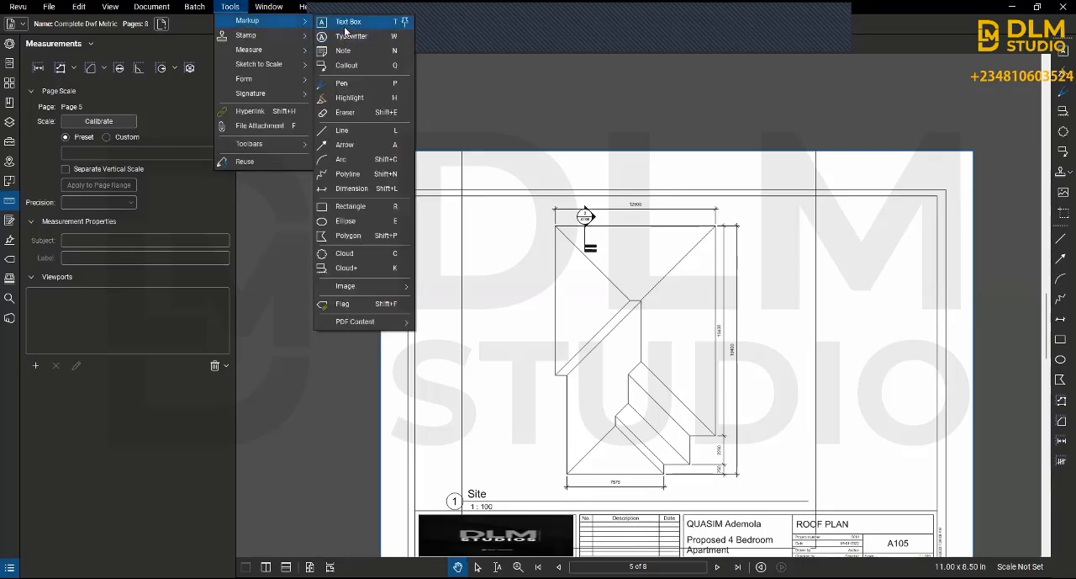
click(360, 24)
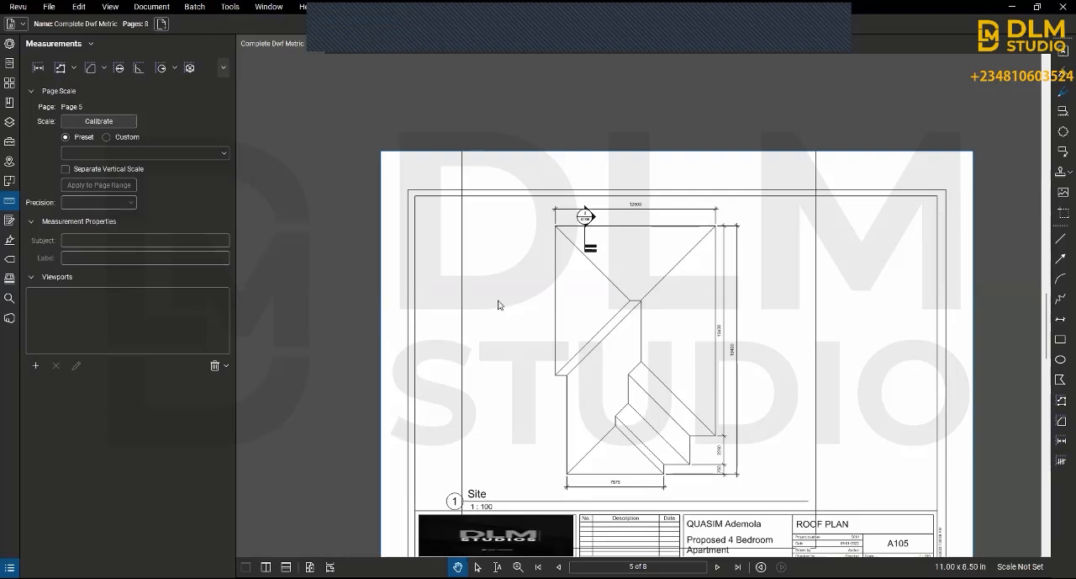
drag(562, 284, 607, 308)
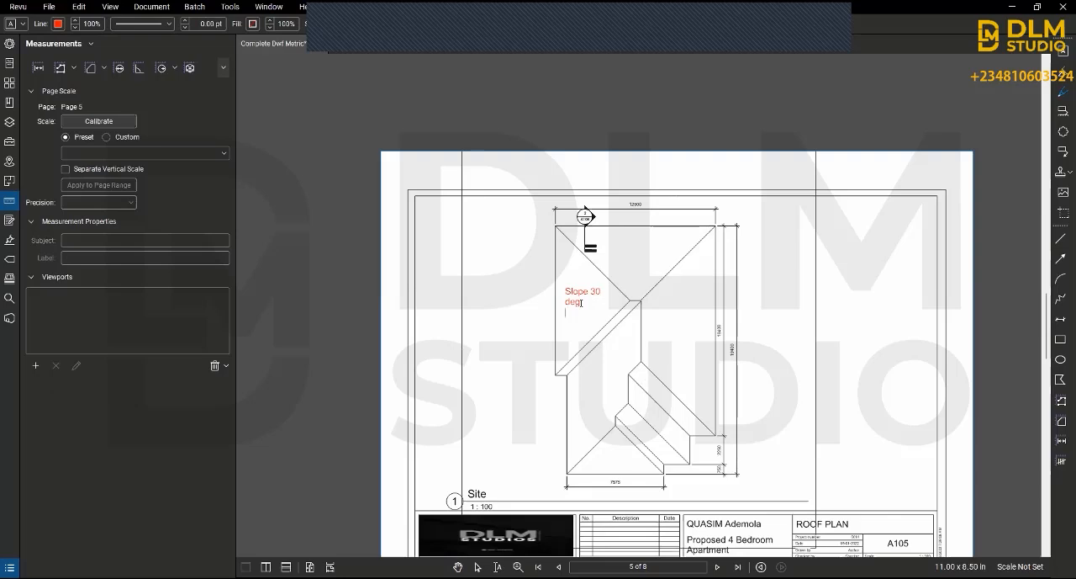
click(585, 293)
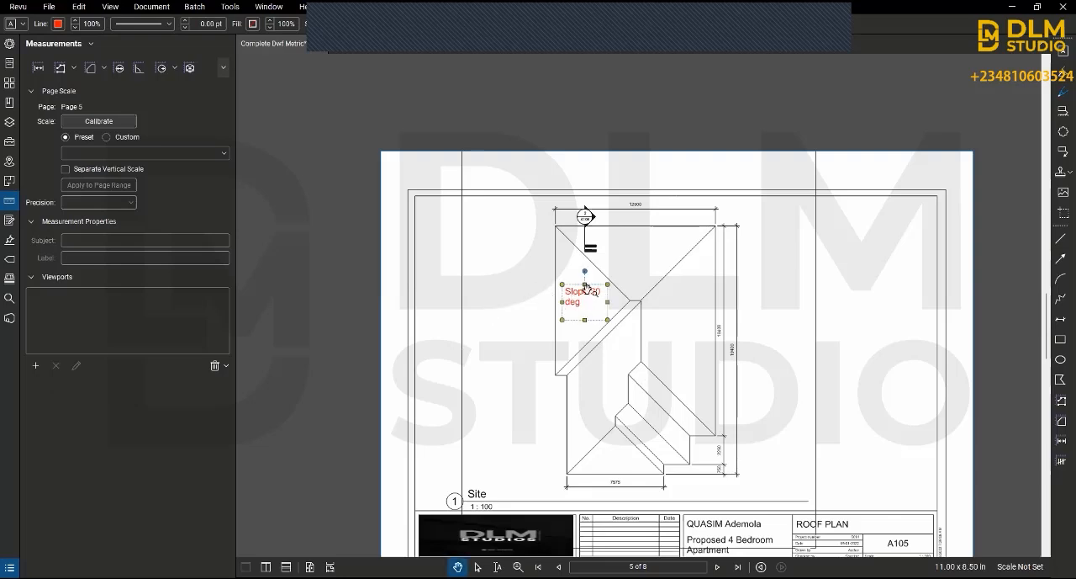
Step: Widen the "Slope 30 deg" text box so its text fits on one line and set its font size to 9
scroll(619, 308, up, 3)
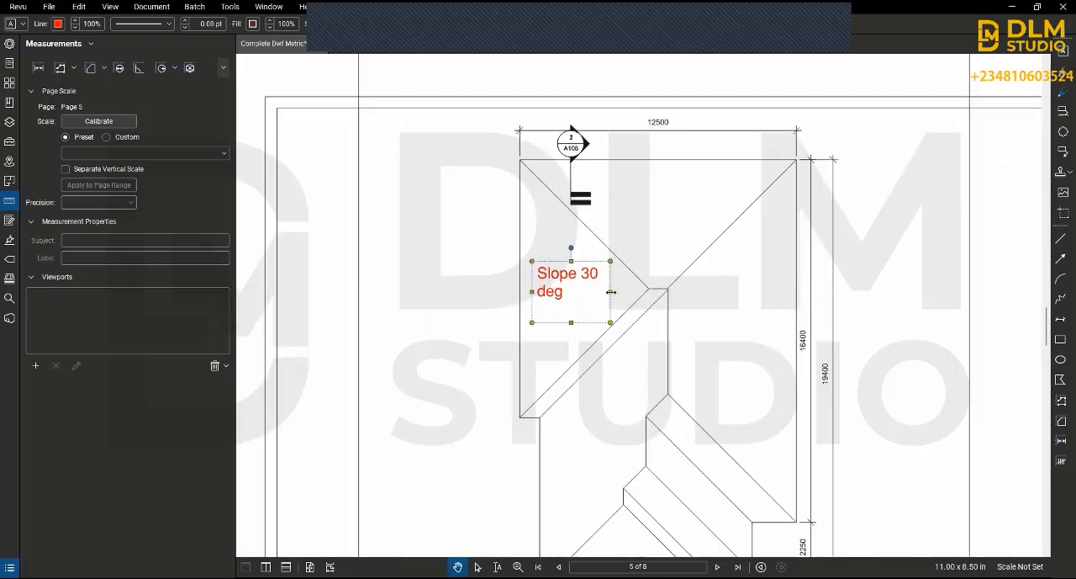
drag(611, 292, 659, 292)
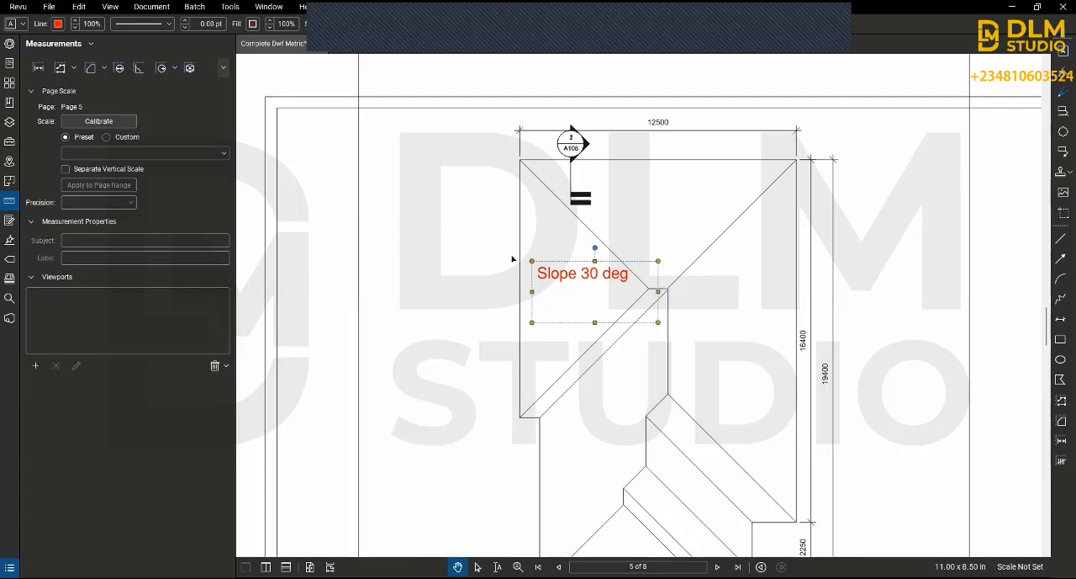
click(509, 24)
scroll(508, 92, up, 3)
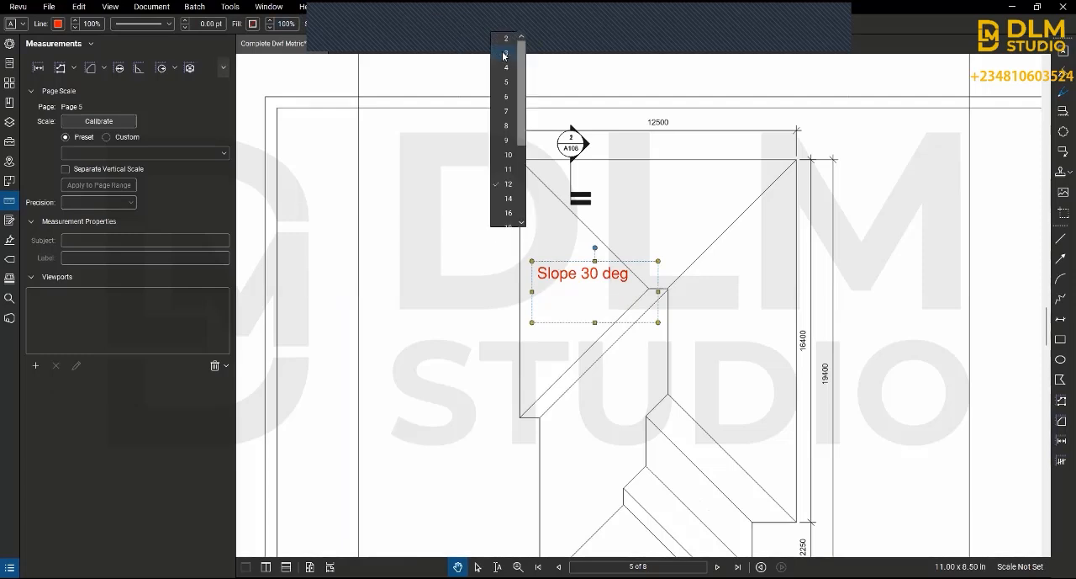
click(502, 142)
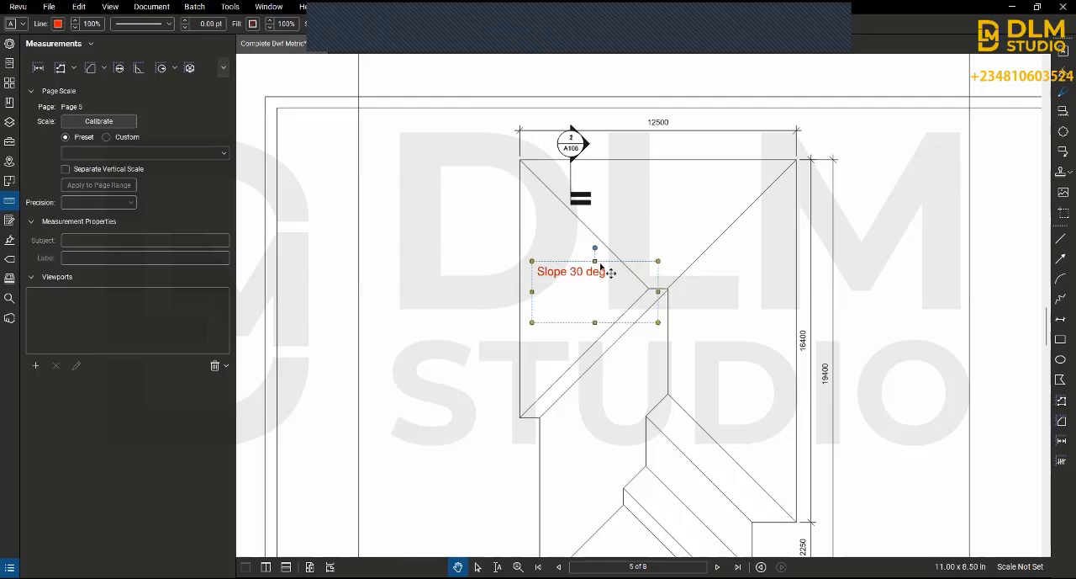
Step: Move the "Slope 30 deg" text box inside the left roof slope and shrink its frame closely around the text
mouse_move(551, 267)
mouse_down()
mouse_move(535, 286)
mouse_move(540, 277)
mouse_up()
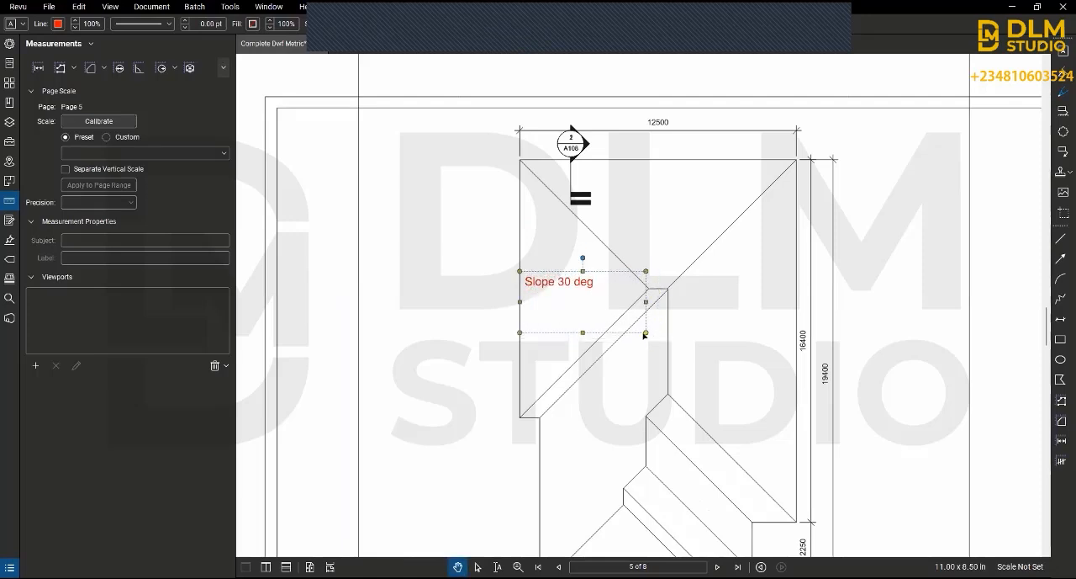
drag(644, 334, 600, 306)
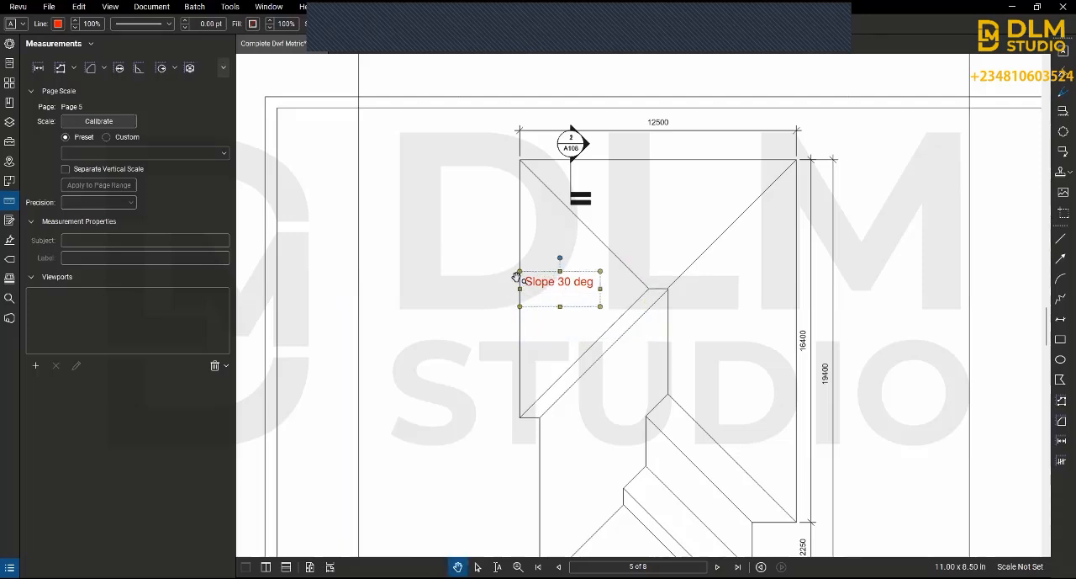
scroll(436, 301, down, 2)
click(438, 302)
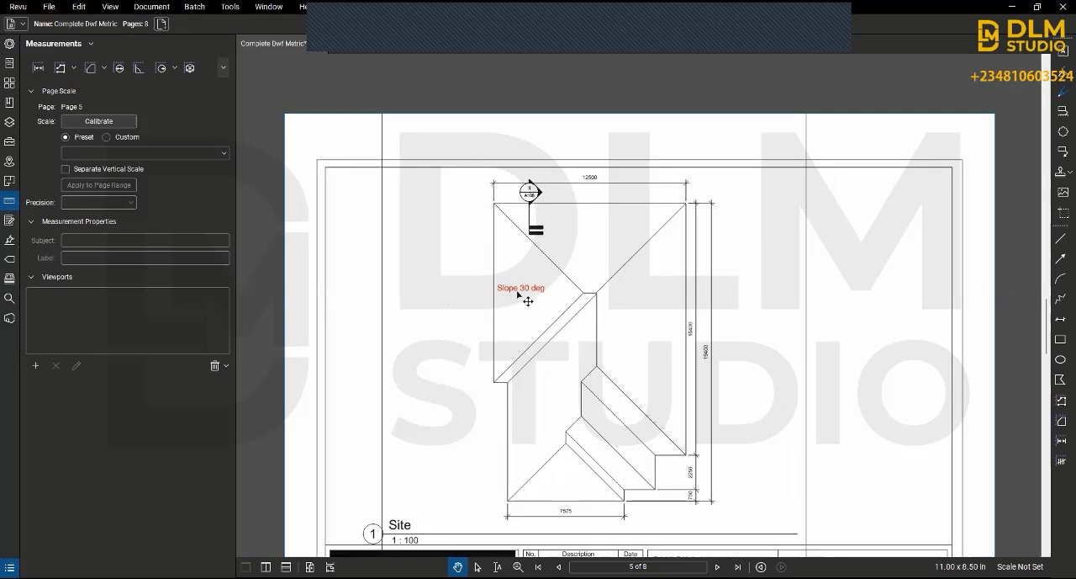
Step: Add a callout pointing to the right roof slope, with its text outside the plan reading "Wallplate 50mm x 150mm"
click(230, 7)
mouse_move(250, 26)
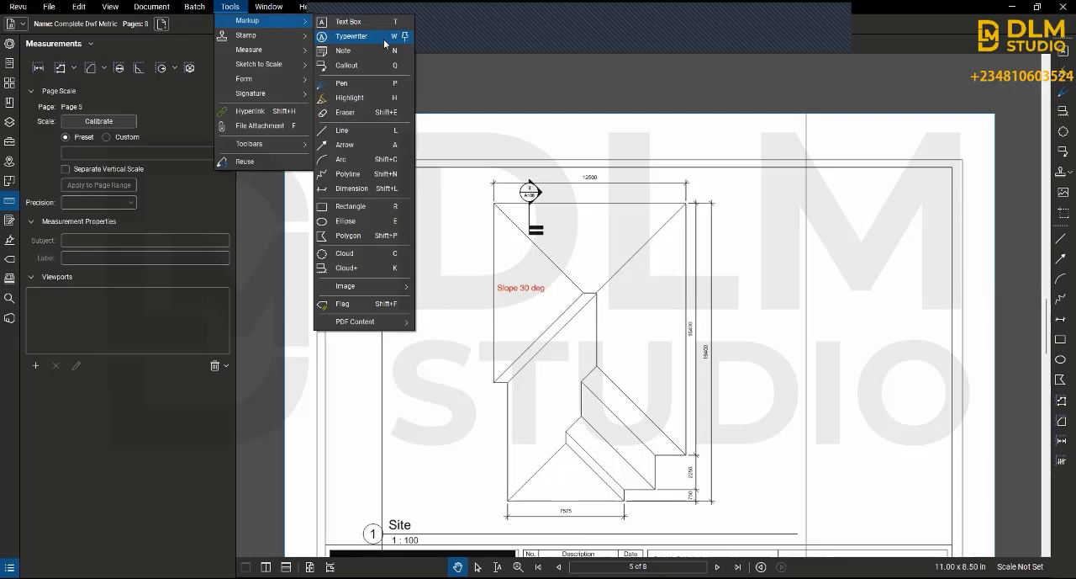
click(350, 65)
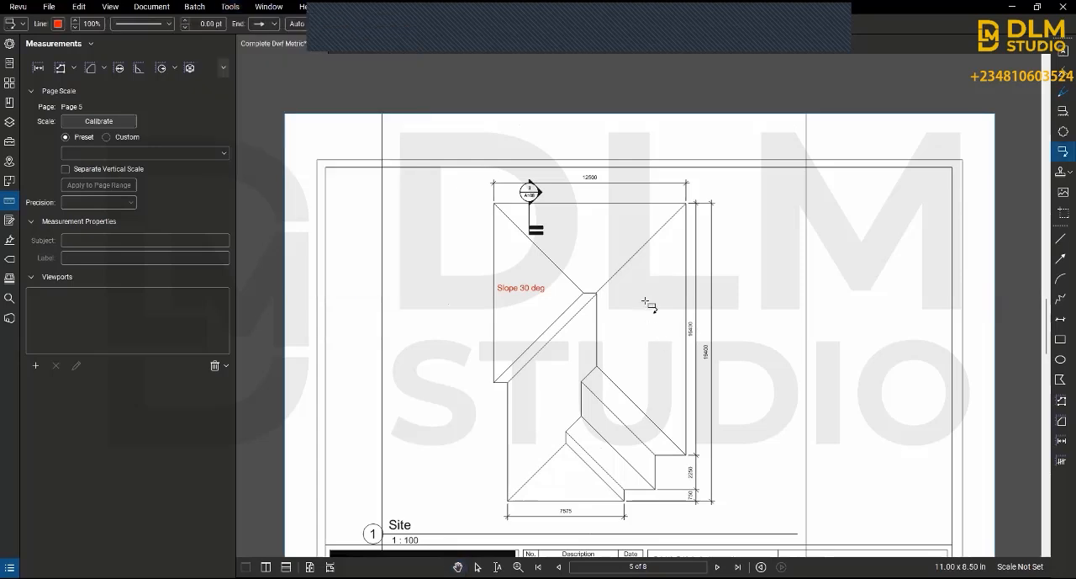
click(740, 243)
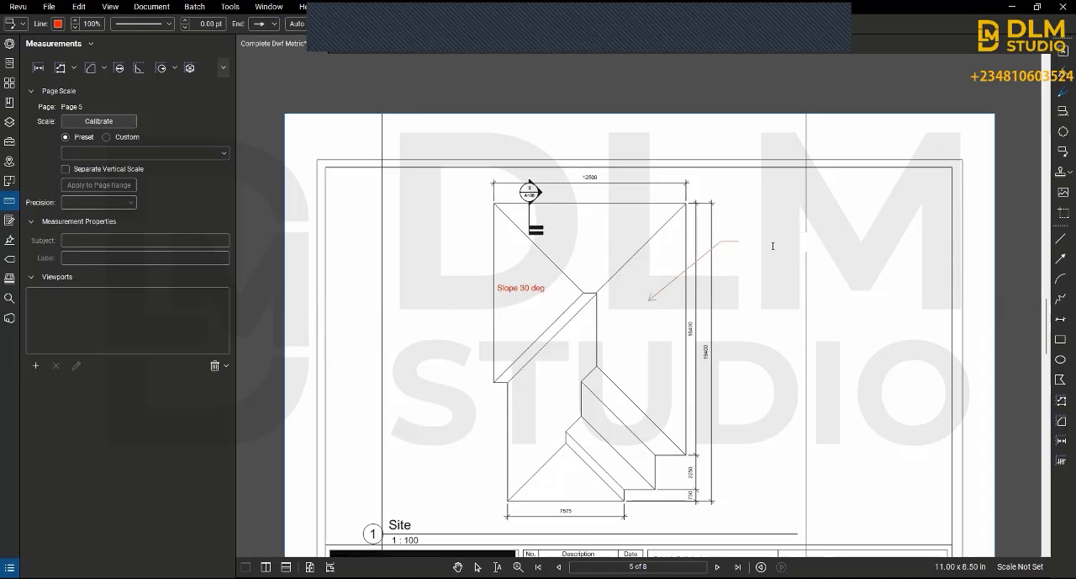
text(Wallplate)
text(59)
key(BackSpace)
text(0mm x 150mm)
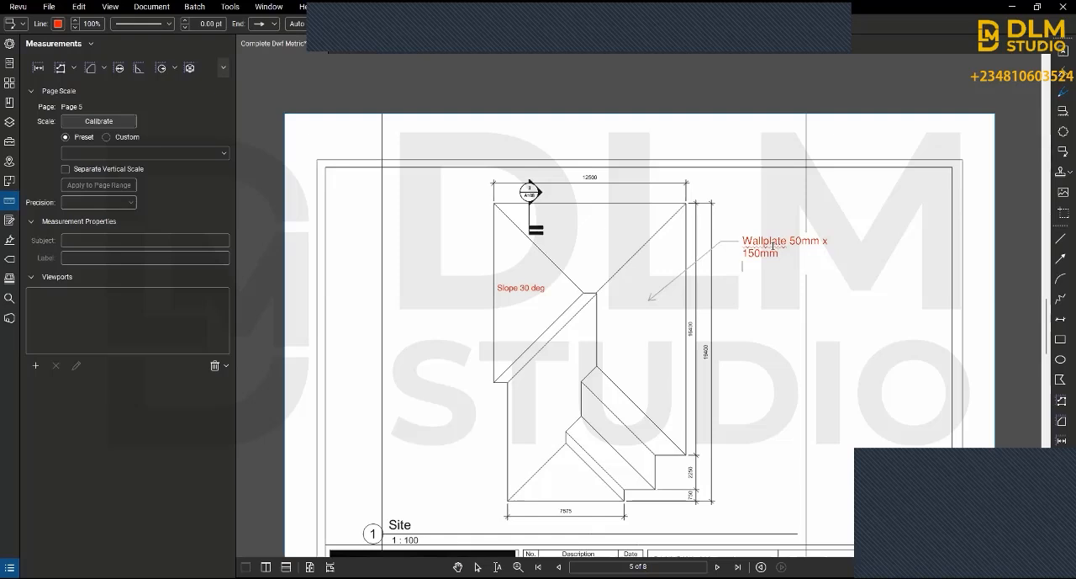
text(R)
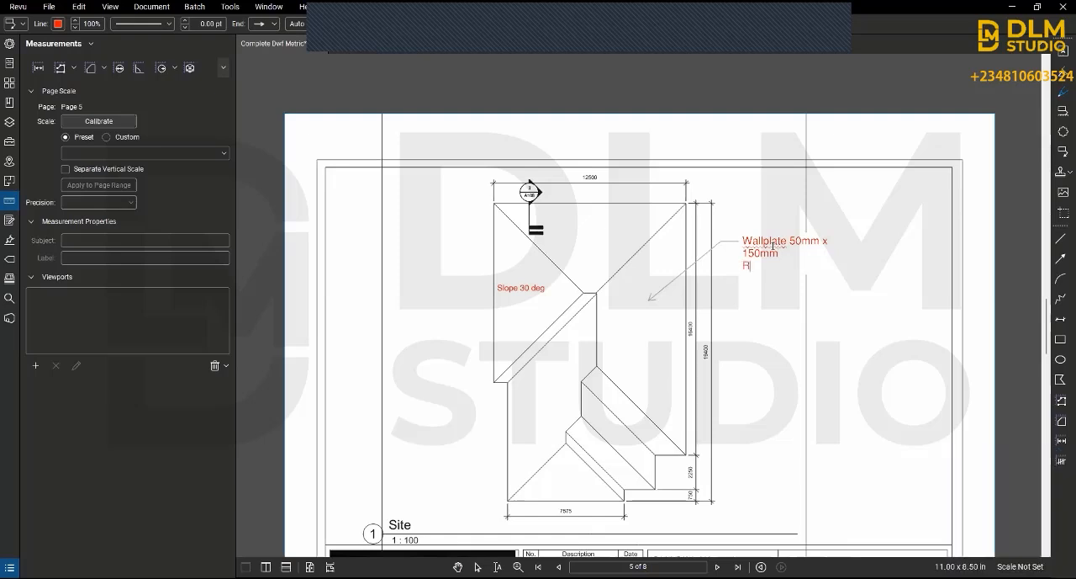
text(after)
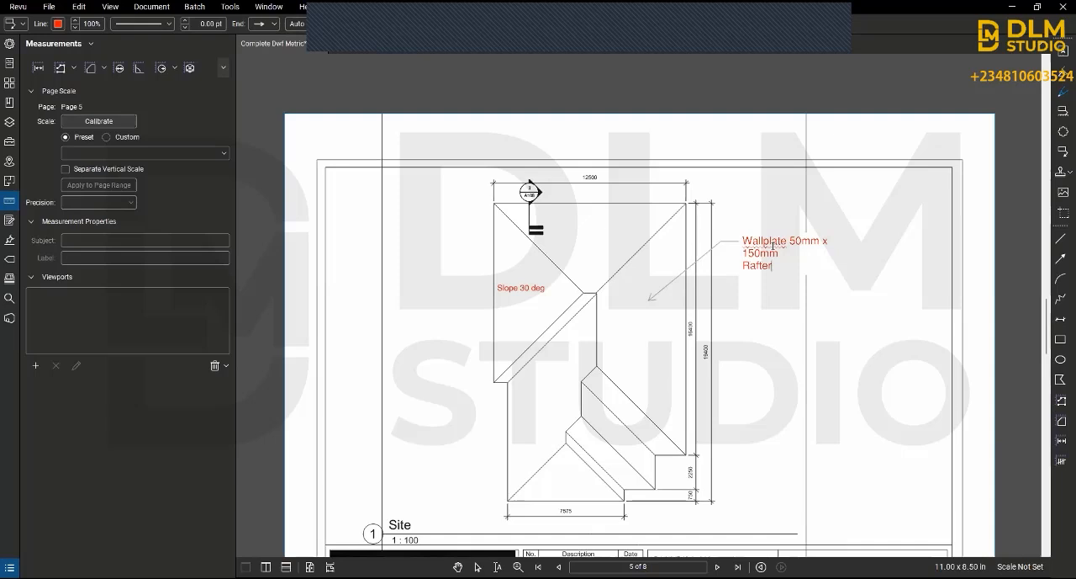
text( 50mm x 75mm)
Step: Add a second line reading "Rafter 50mm x 75mm" to the callout and finish the text
key(Escape)
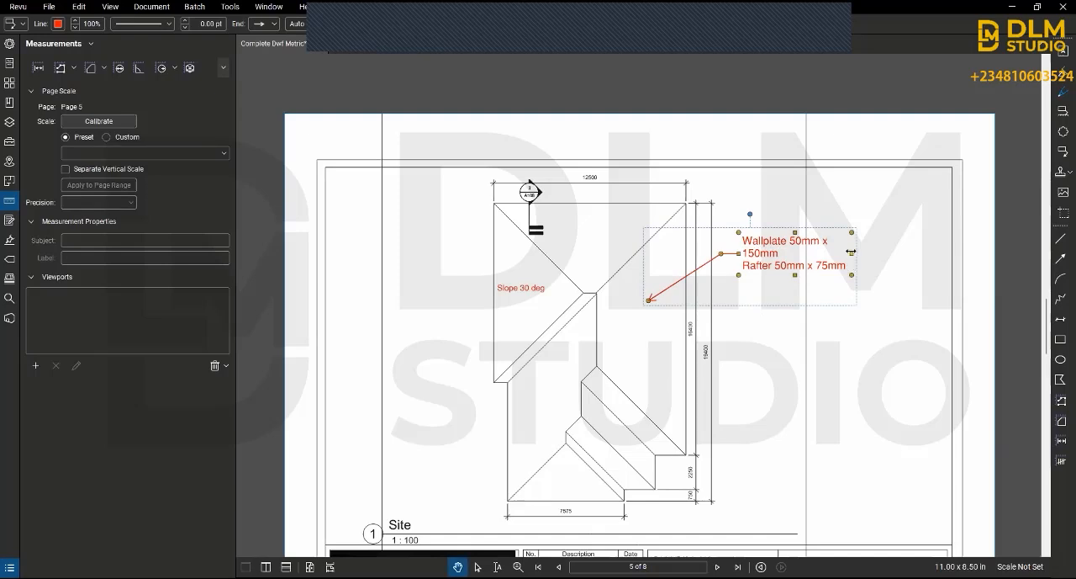
Step: Widen the callout so each entry fits on one line and set its font size to 11
drag(853, 253, 883, 253)
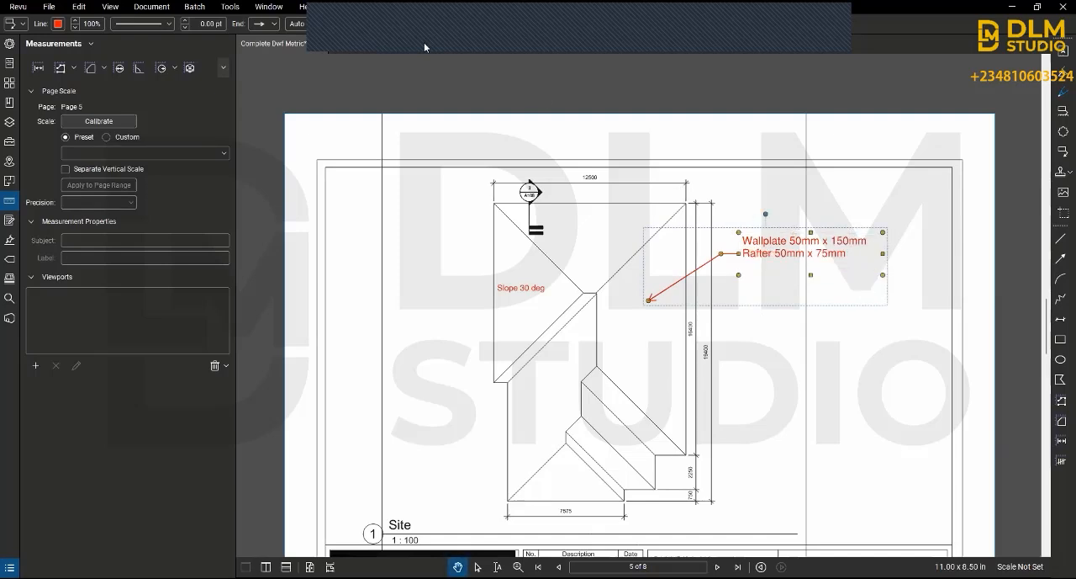
click(604, 20)
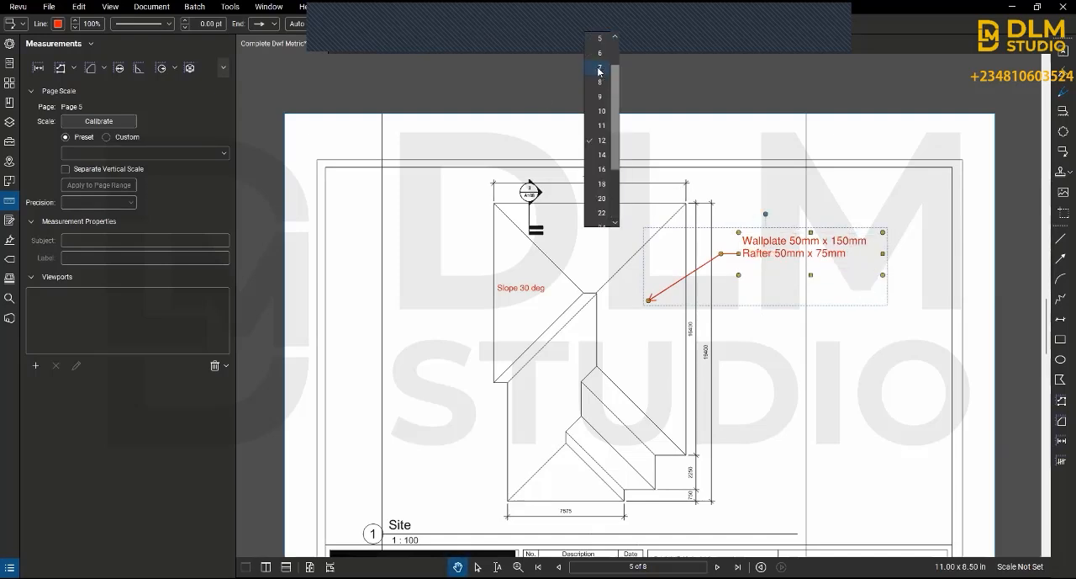
click(596, 125)
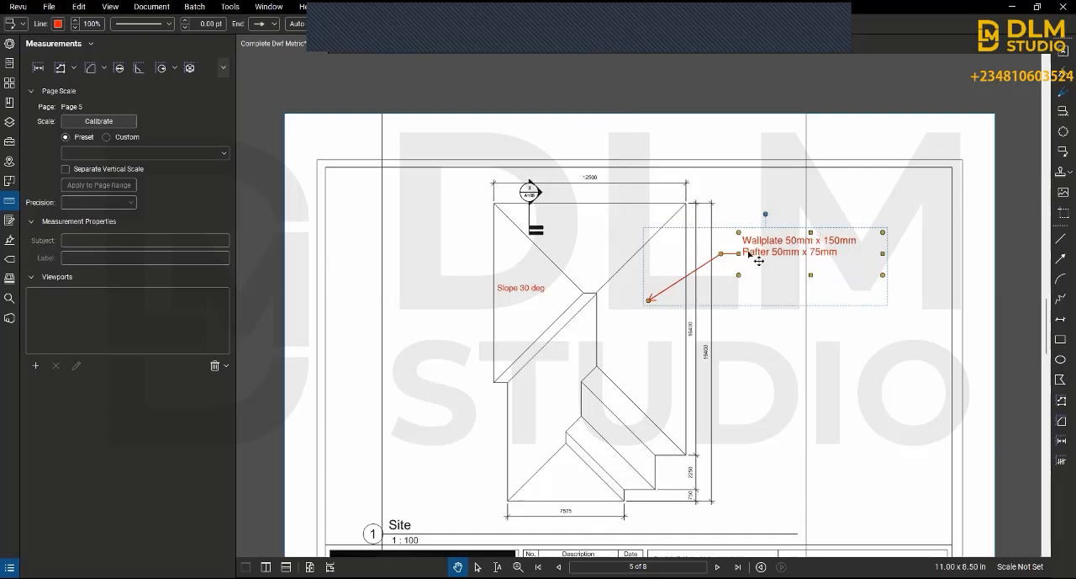
click(812, 335)
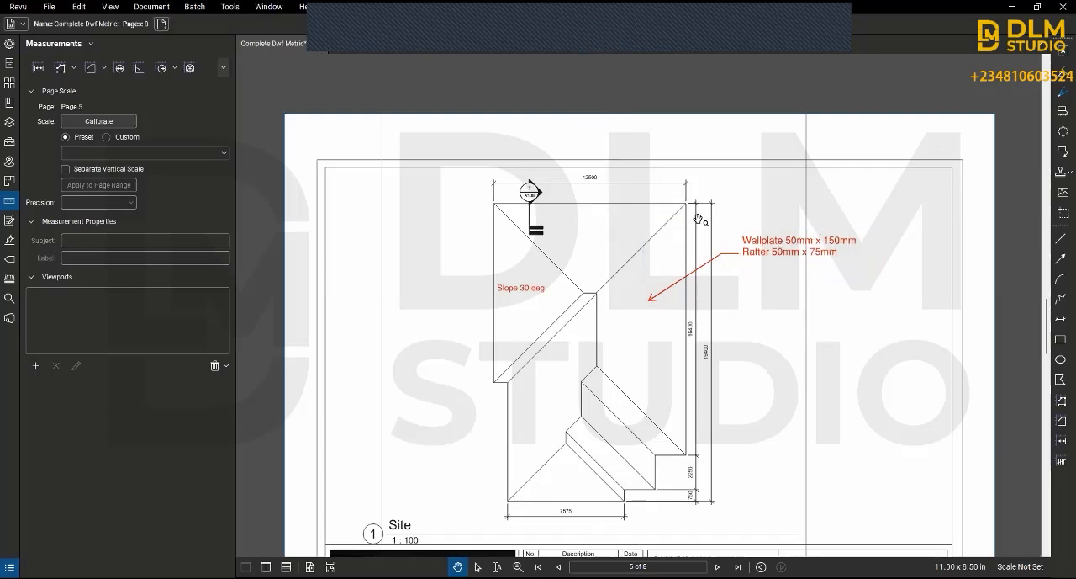
Step: Place the Approved stamp on the roof plan sheet, then shrink and position it just above the title block's ROOF PLAN cell
click(229, 7)
mouse_move(290, 22)
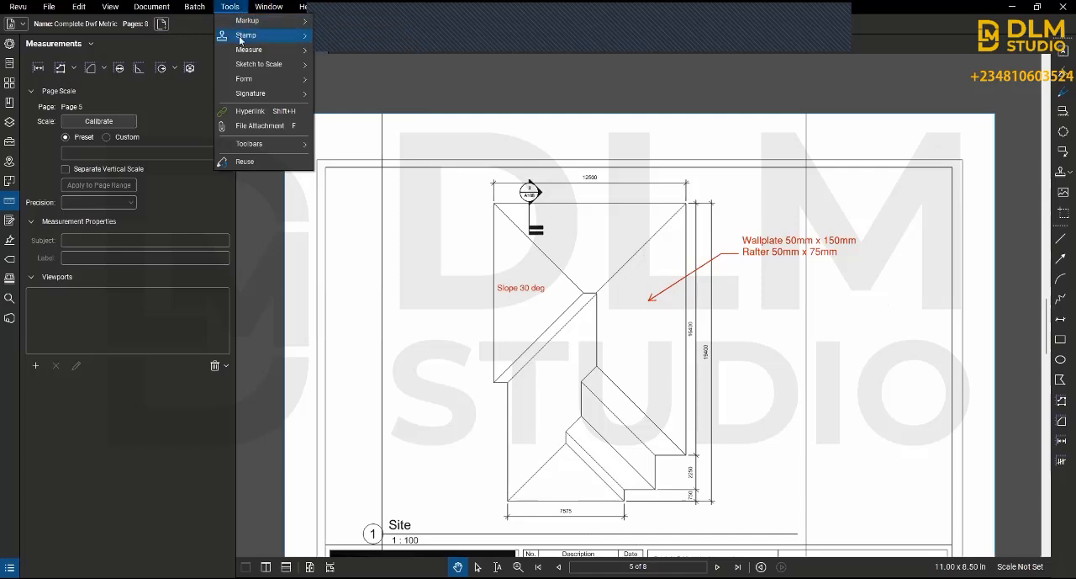
mouse_move(241, 38)
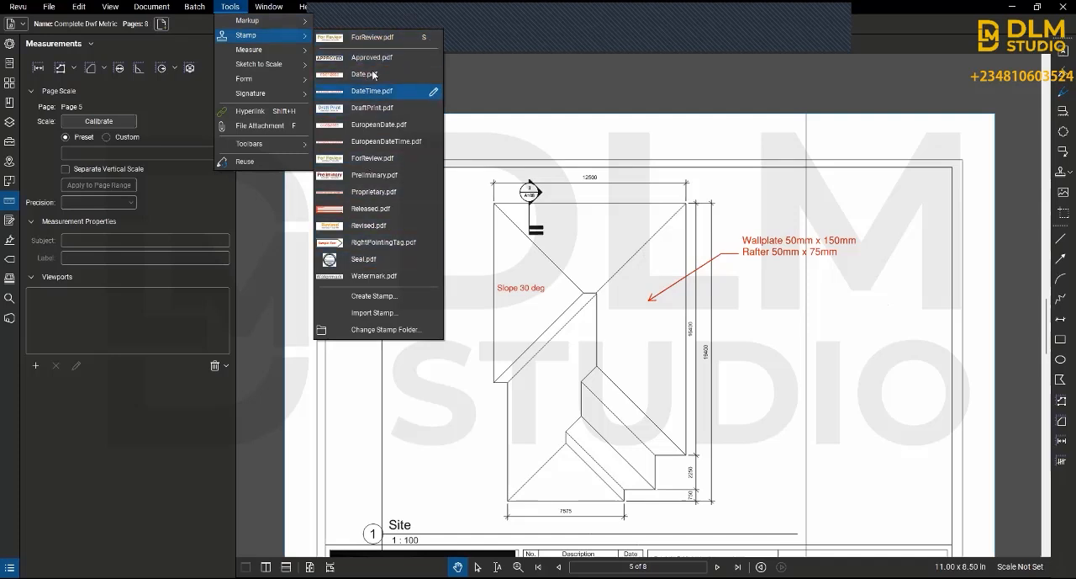
click(745, 472)
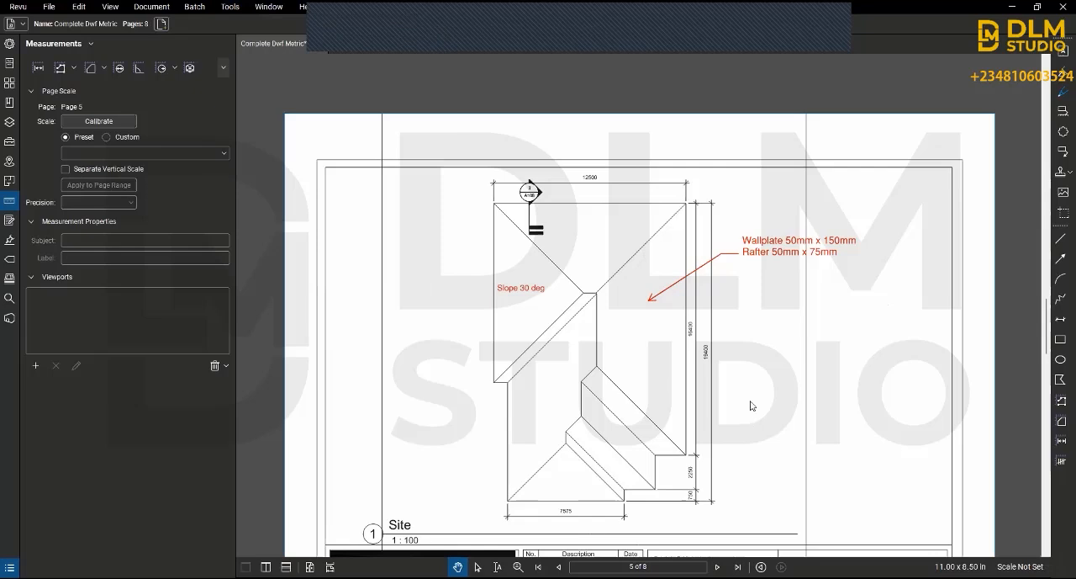
key(s)
scroll(823, 513, down, 4)
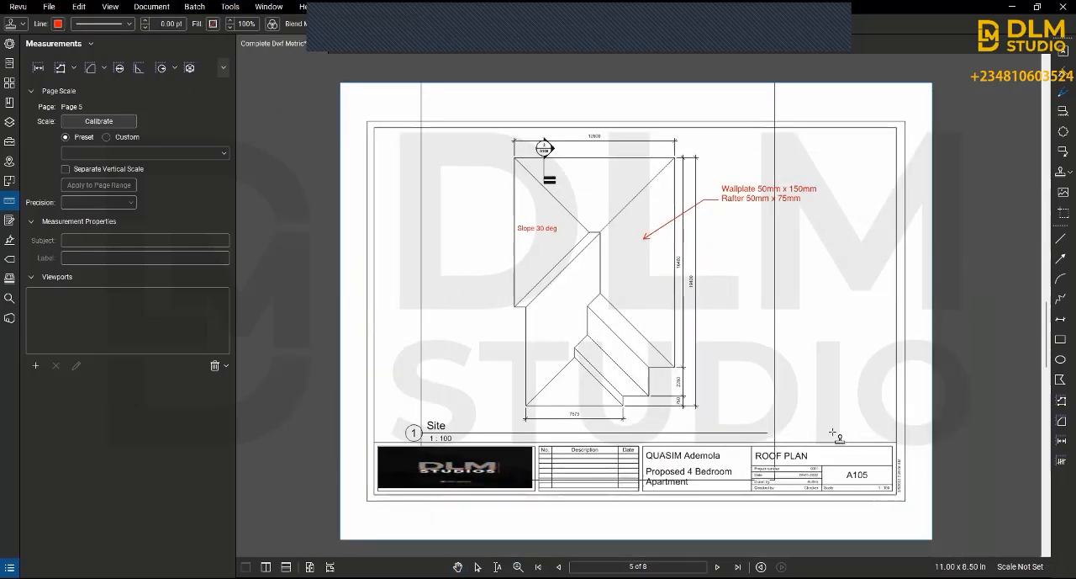
click(838, 437)
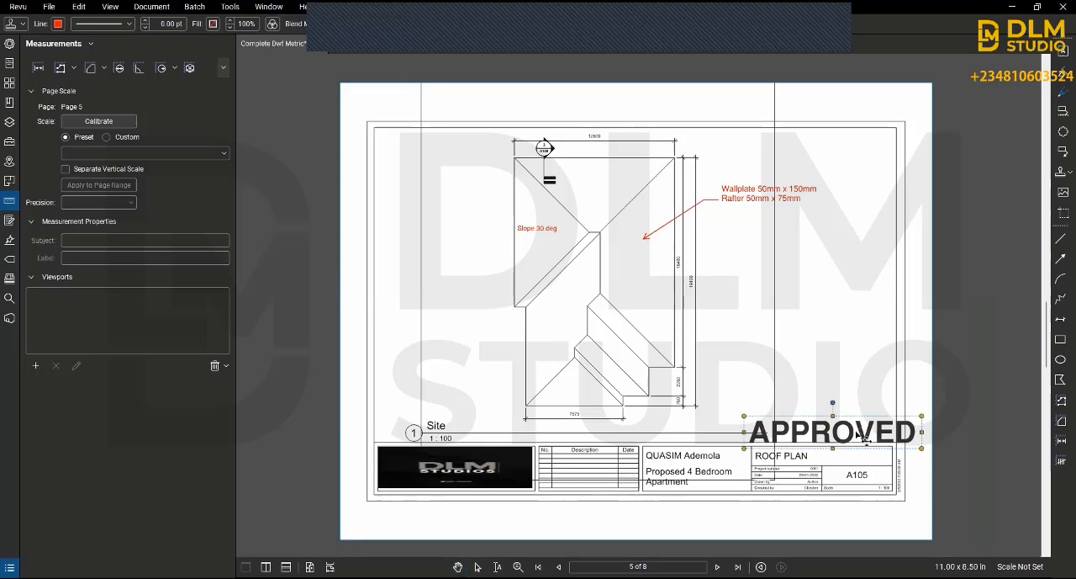
drag(870, 436, 747, 424)
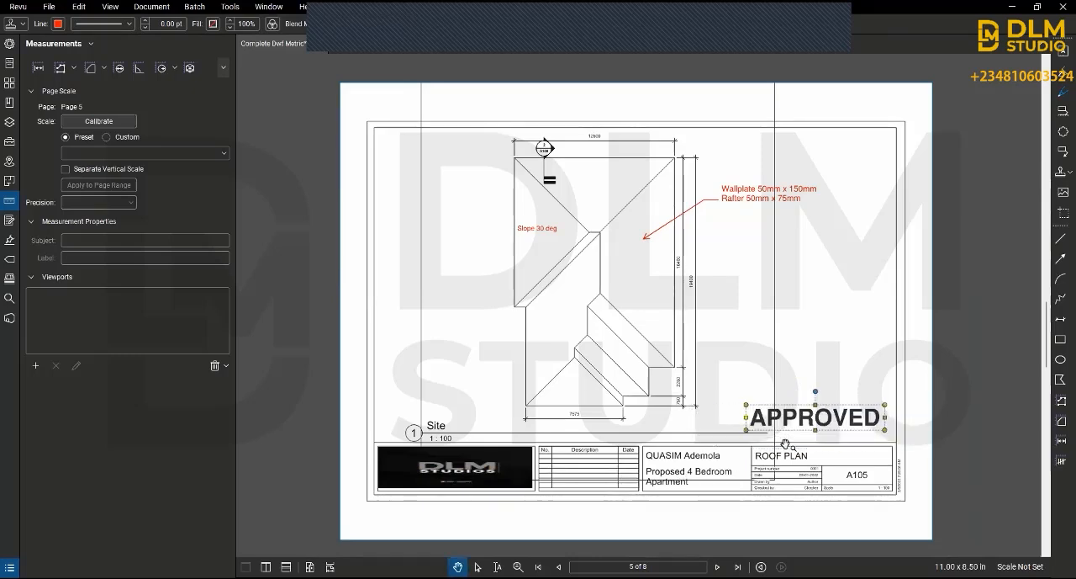
click(832, 361)
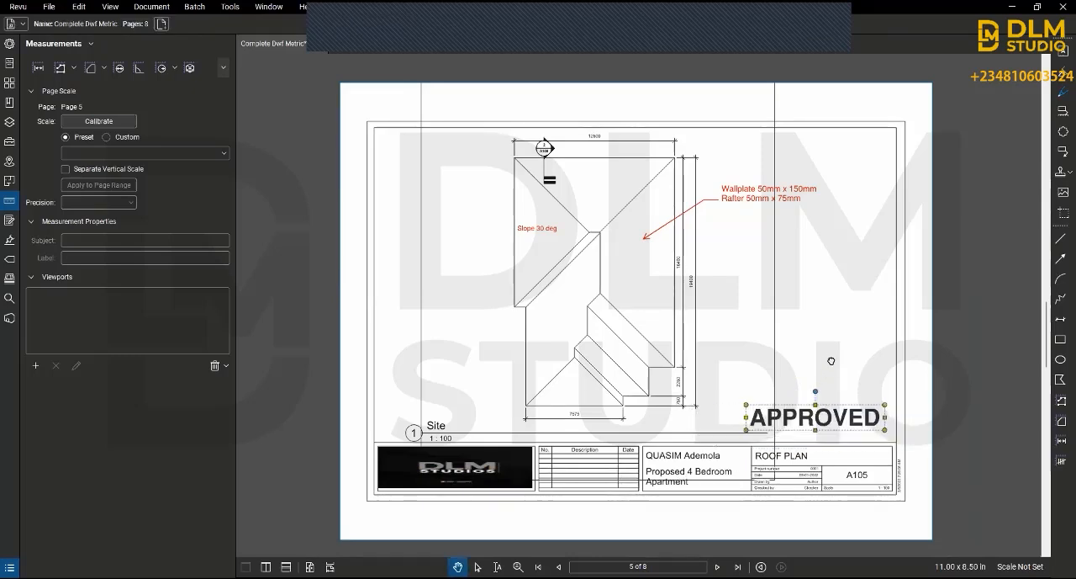
Step: Place the Watermark stamp across the middle of the roof plan and open its pop-up note
click(231, 8)
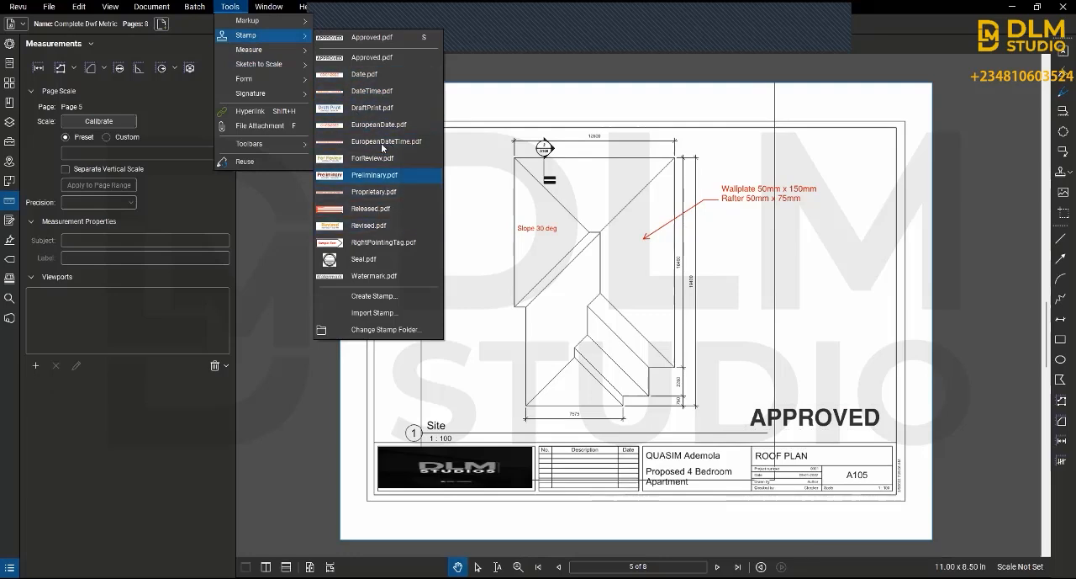
click(386, 276)
click(403, 407)
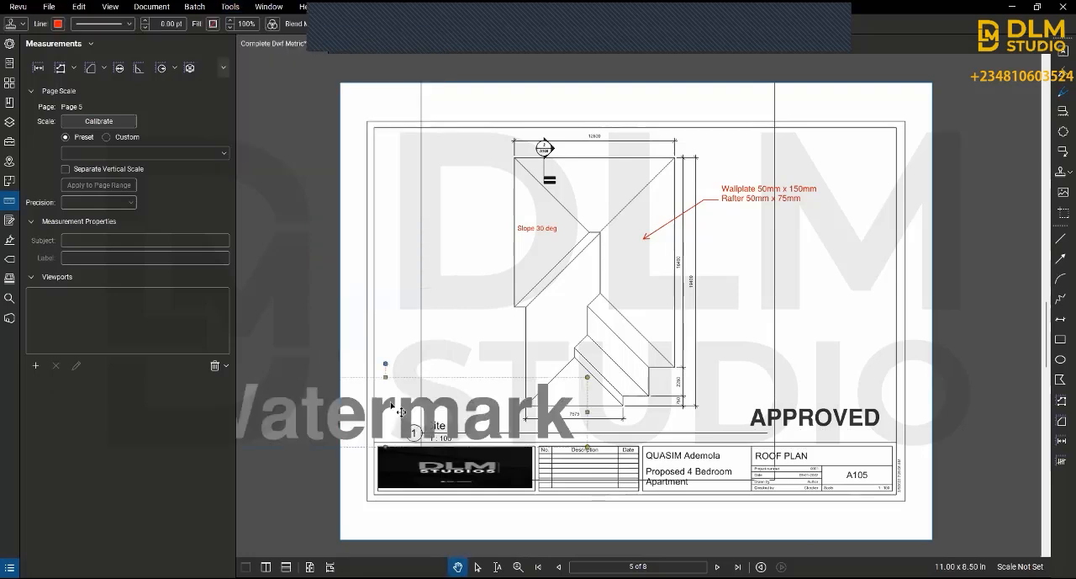
drag(403, 406, 531, 282)
double_click(527, 280)
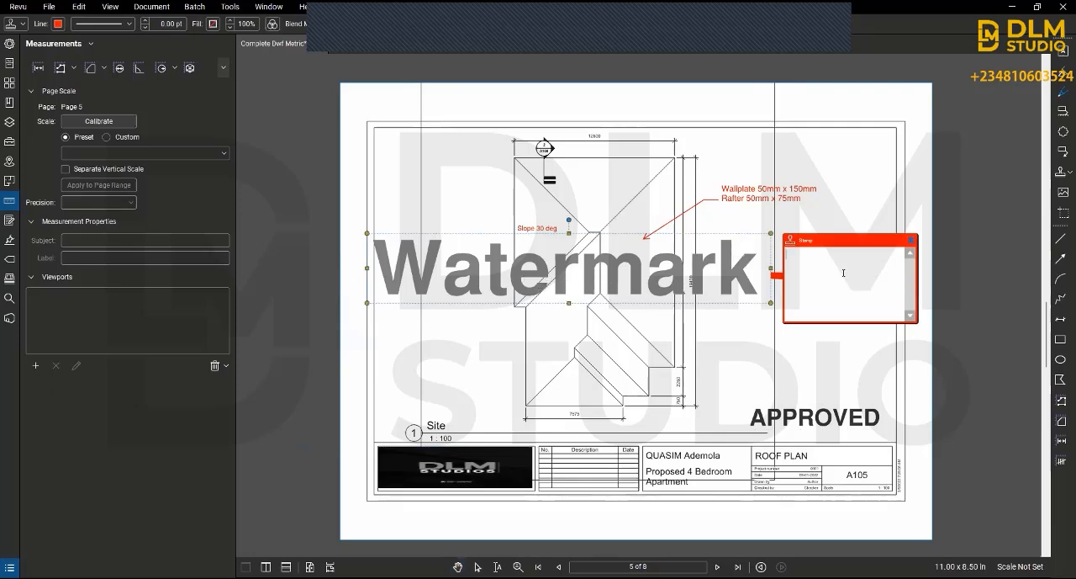
Step: Enter "DLM STUDIOS" in the Watermark stamp's pop-up note, close the note and reopen it to check the text
text(DLM STUDIOS)
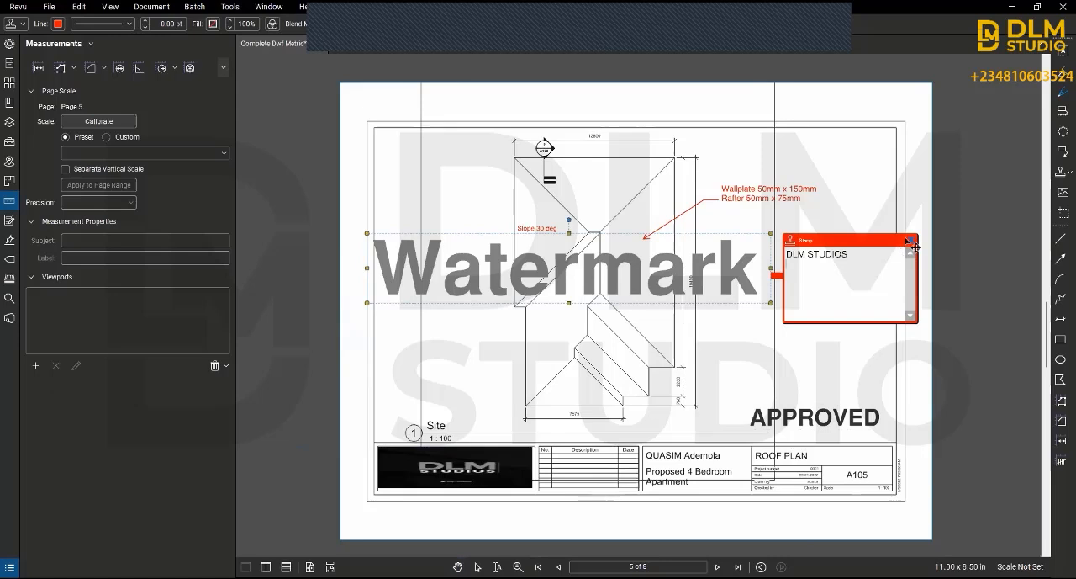
click(909, 244)
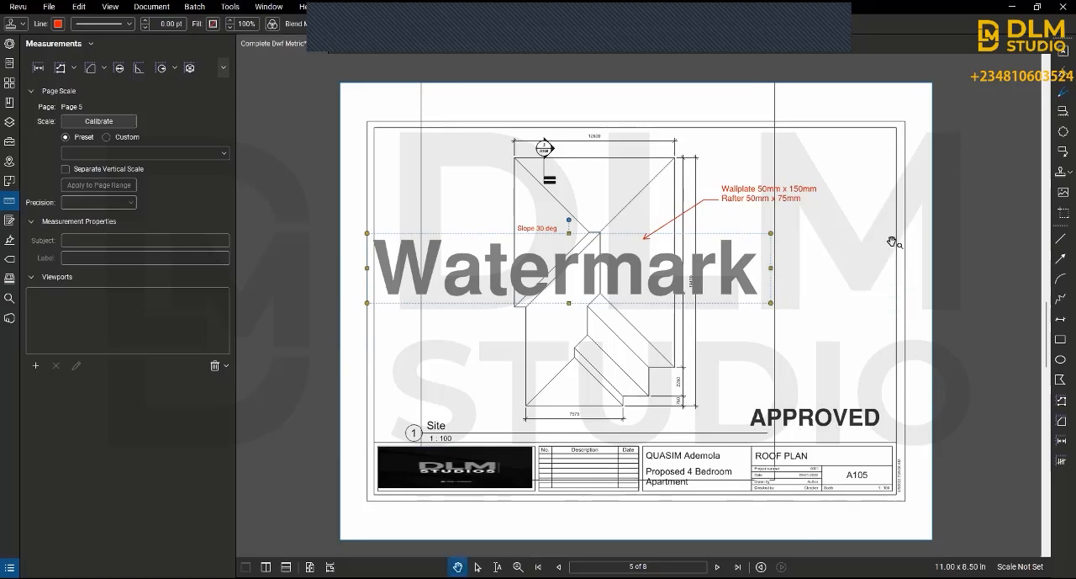
double_click(711, 271)
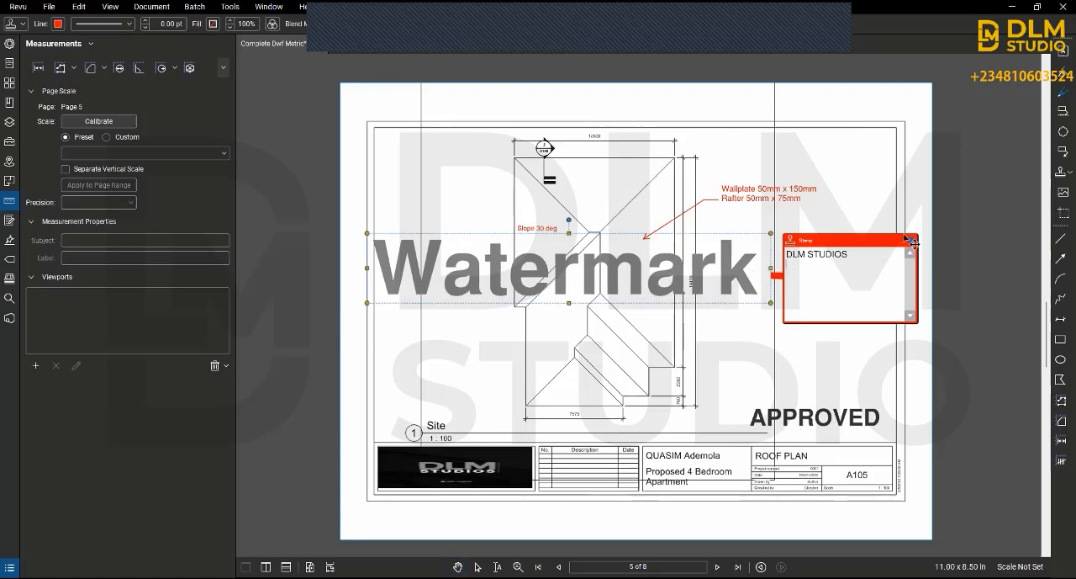
Step: Shift the Watermark stamp and enlarge it across the roof plan, then delete the stamp
drag(679, 287, 738, 279)
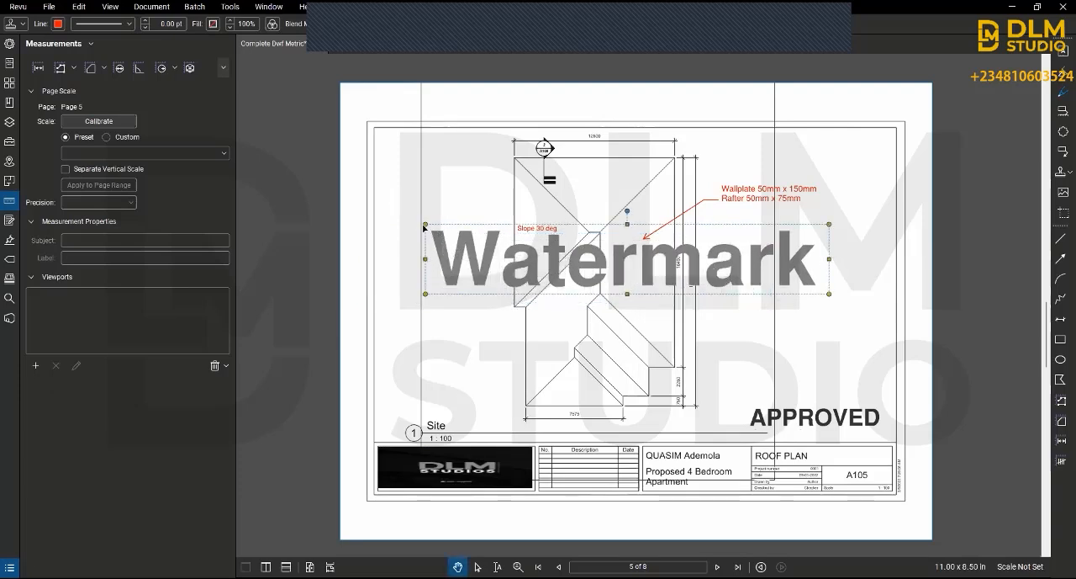
drag(425, 224, 379, 173)
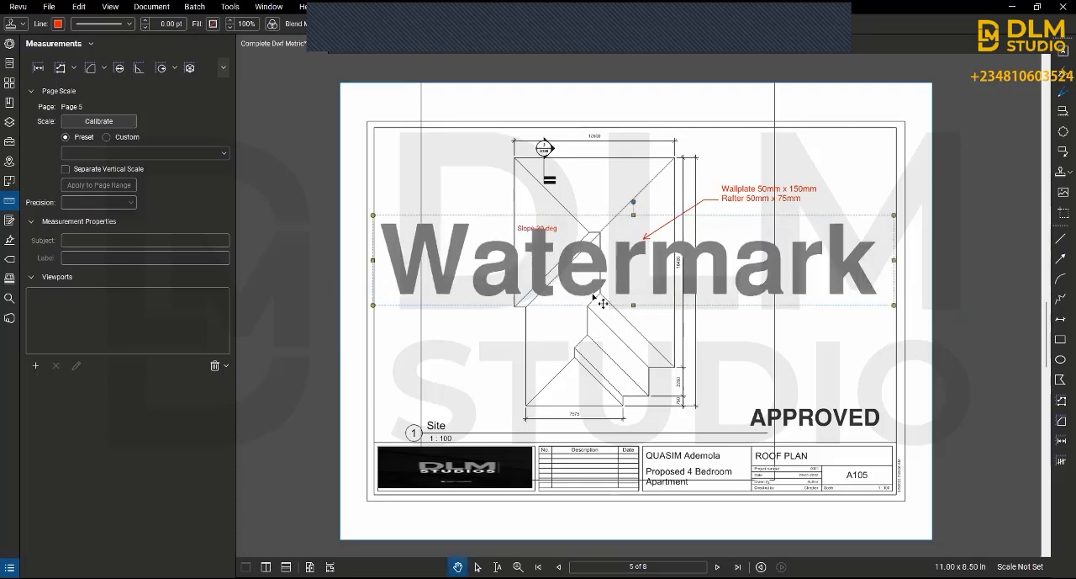
key(Delete)
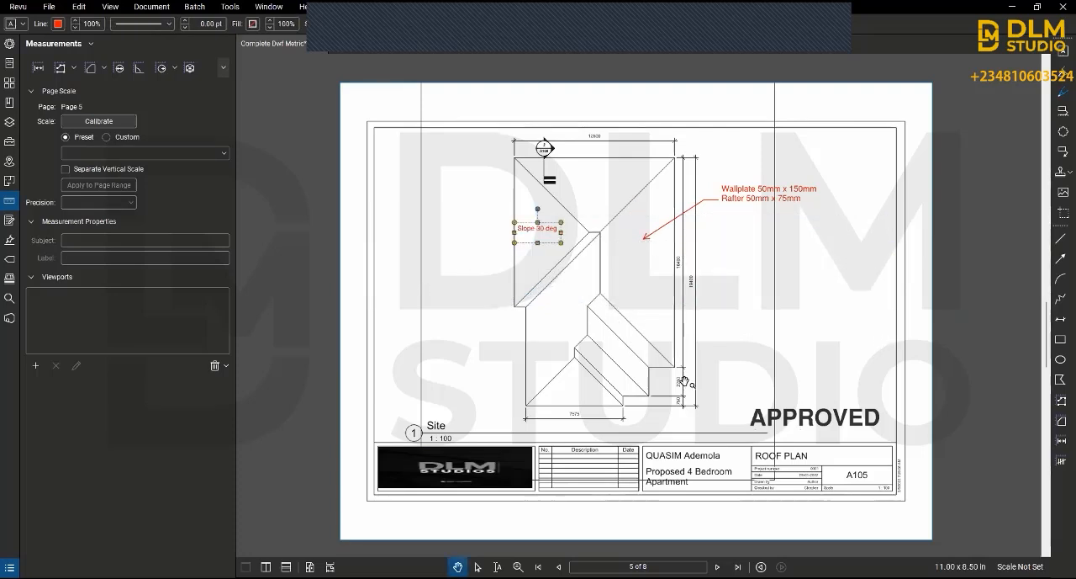
Step: View the document's summary of file type, creation and modification dates, author and file size
click(335, 116)
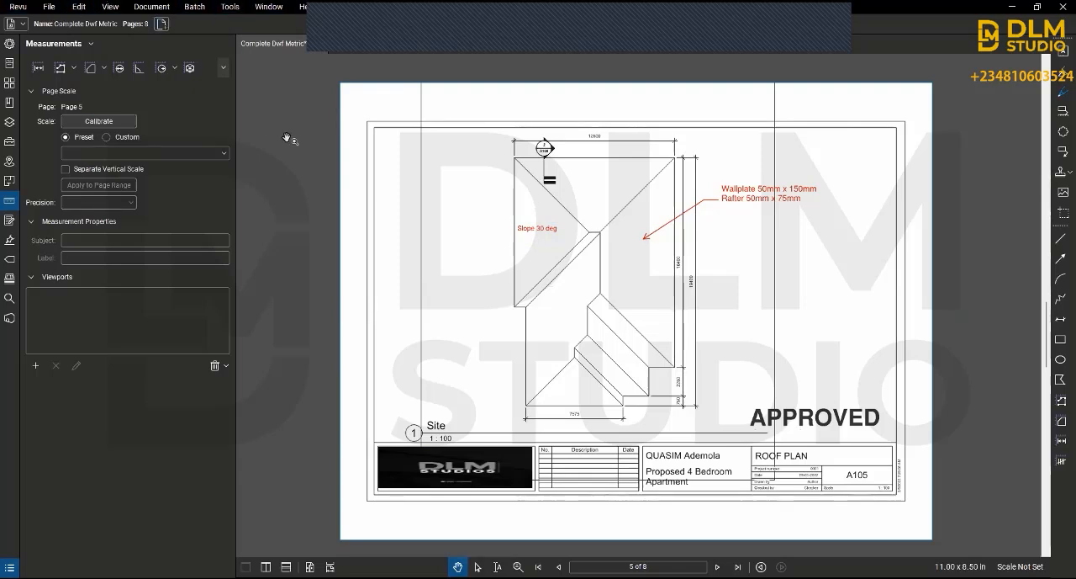
click(22, 29)
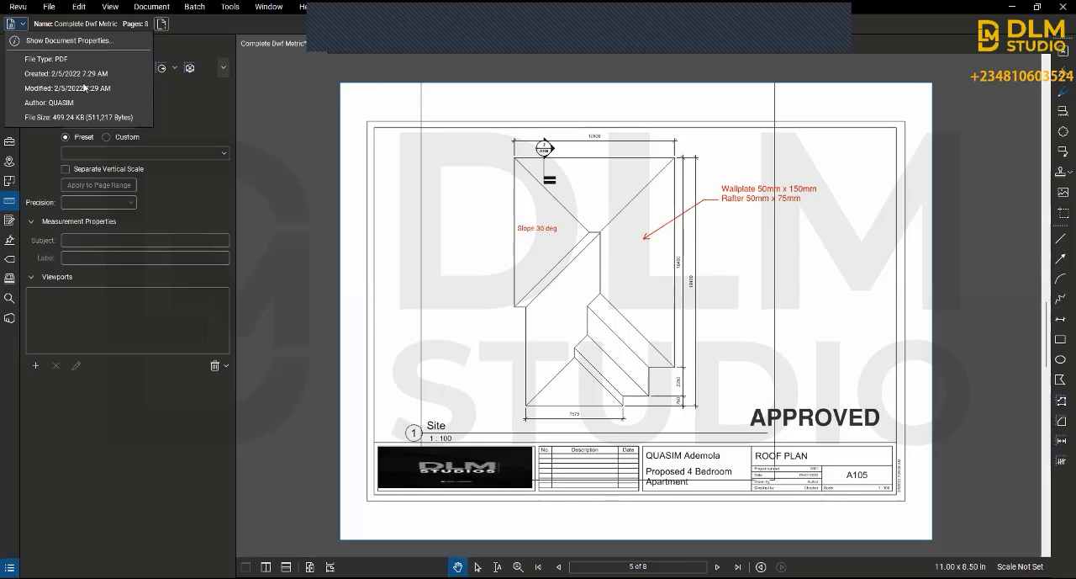
click(184, 137)
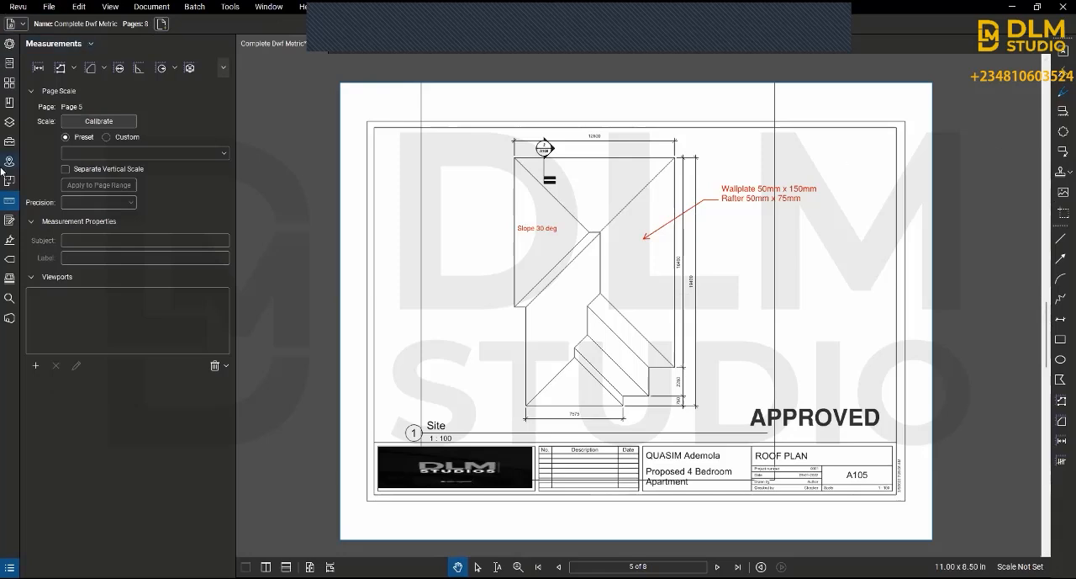
Step: Switch the workspace profile to Revu Advanced and from there to Quantity Takeoff
click(19, 7)
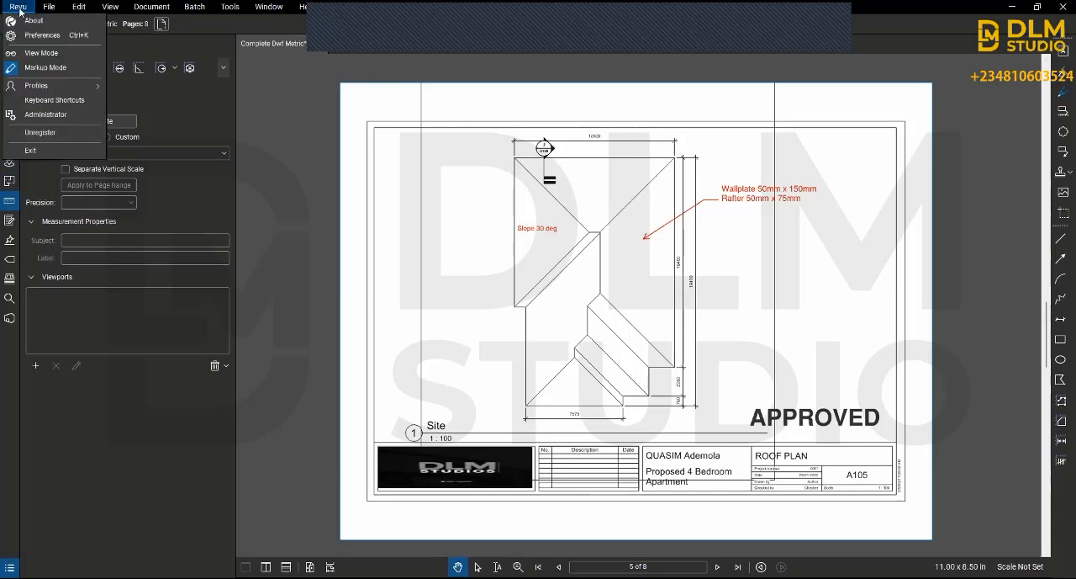
mouse_move(75, 85)
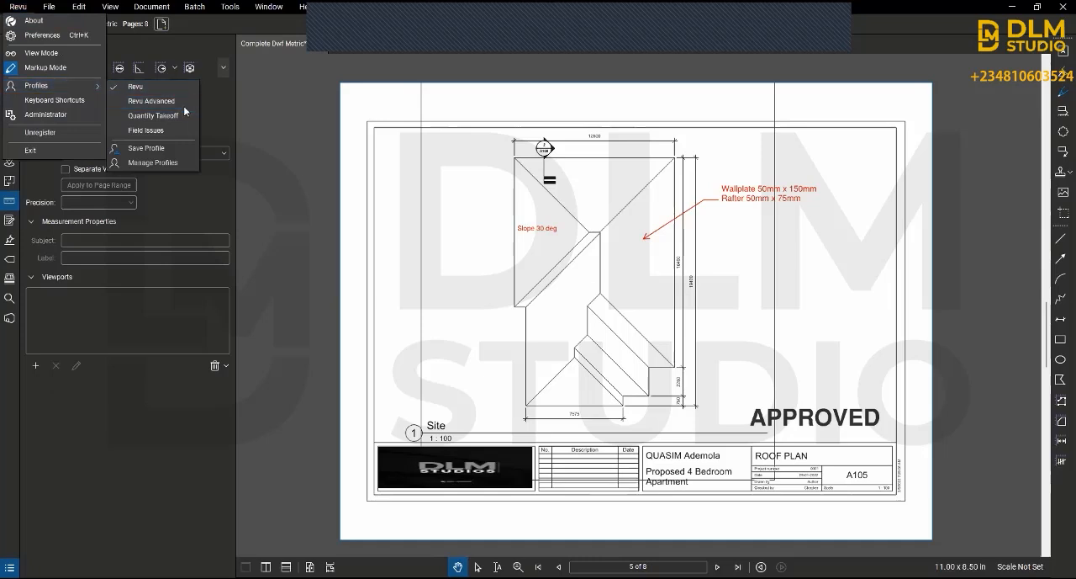
click(183, 106)
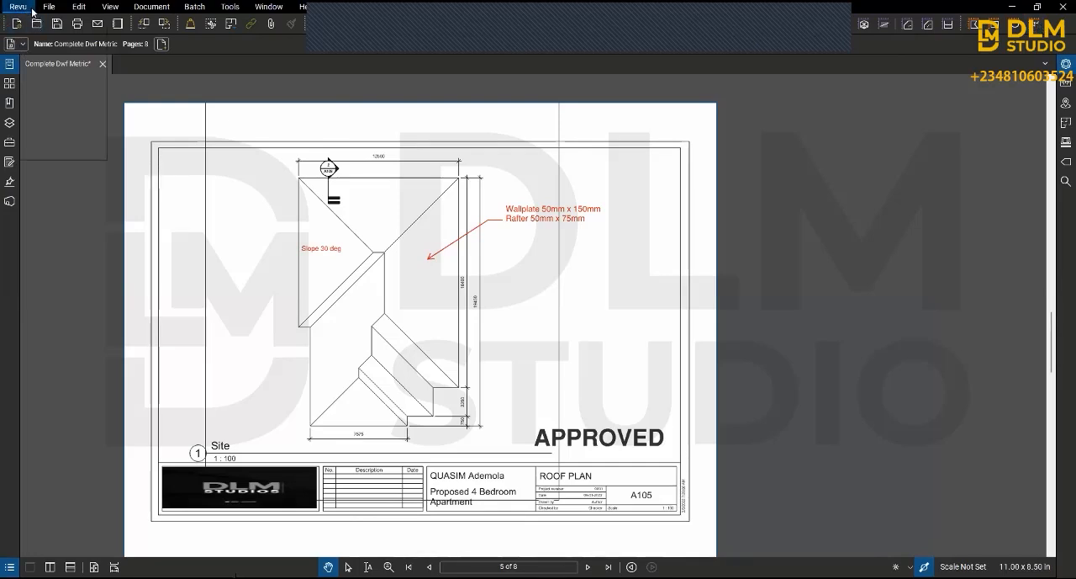
click(18, 7)
mouse_move(72, 86)
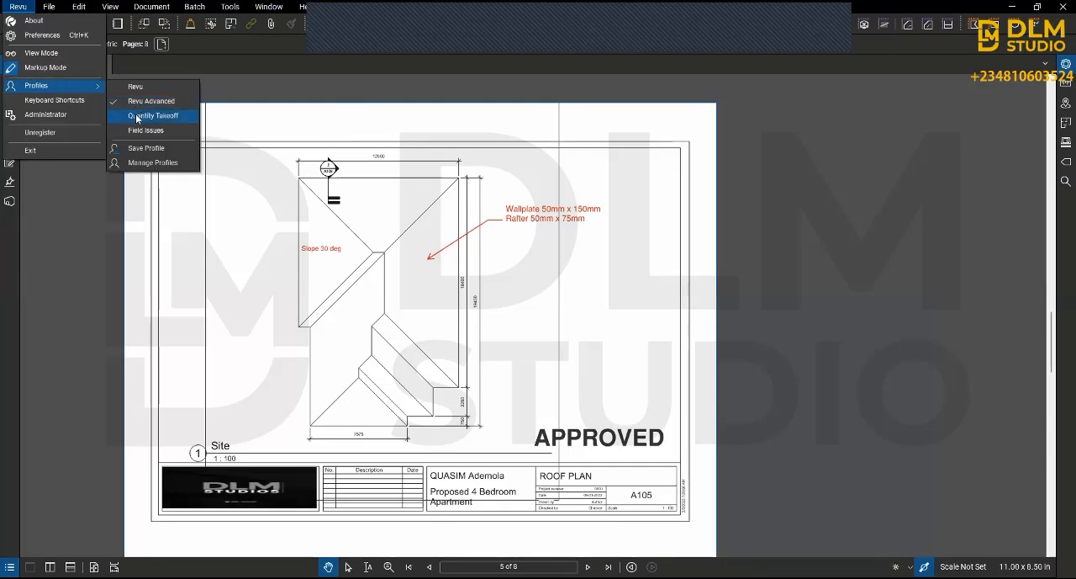
click(137, 119)
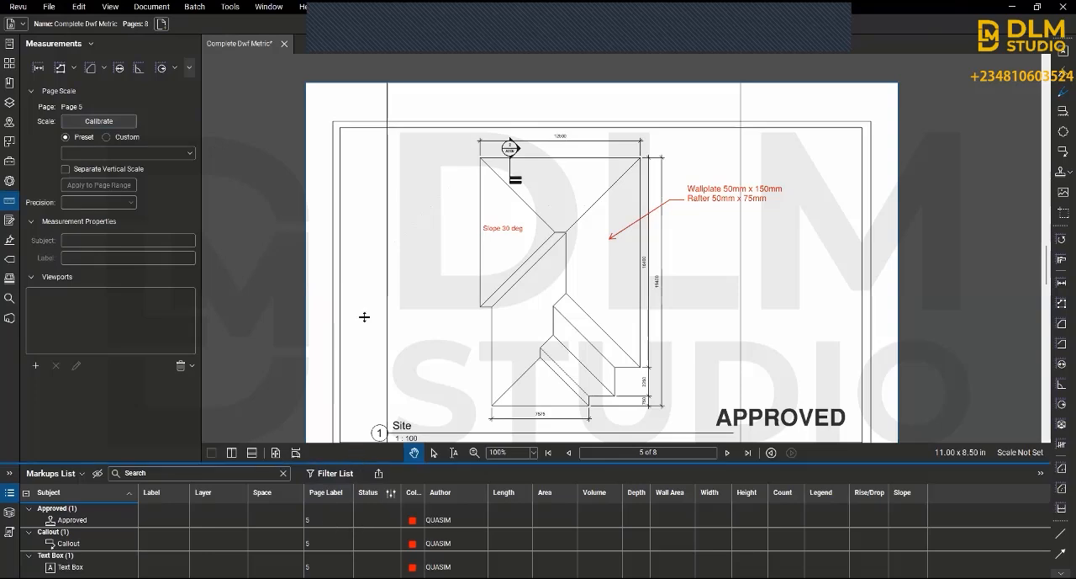
Step: Resize the Markups List so more of the roof plan shows, then return to the Revu profile
drag(323, 463, 323, 317)
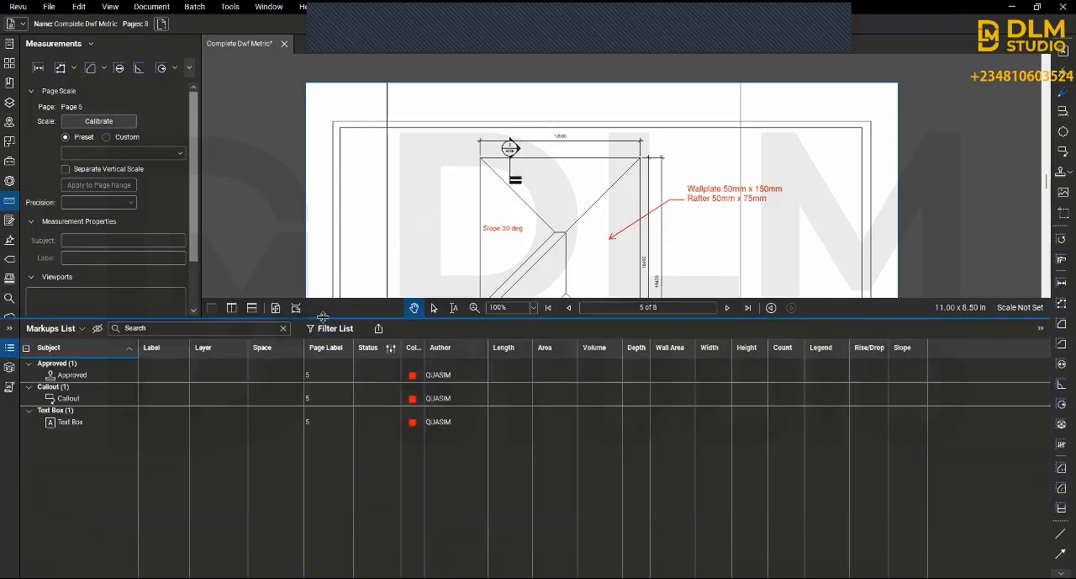
drag(304, 452, 310, 491)
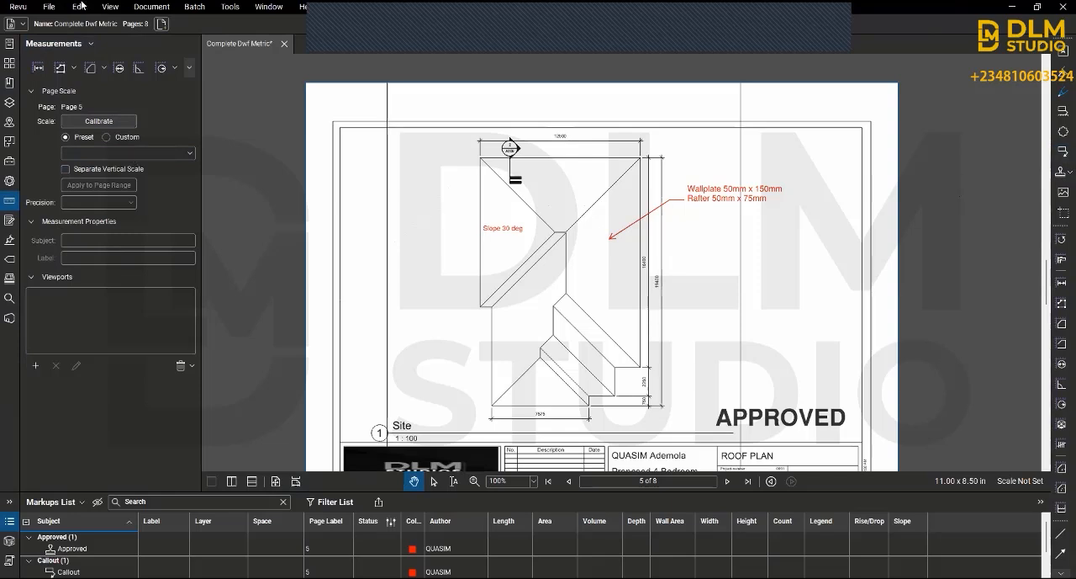
click(31, 11)
mouse_move(60, 88)
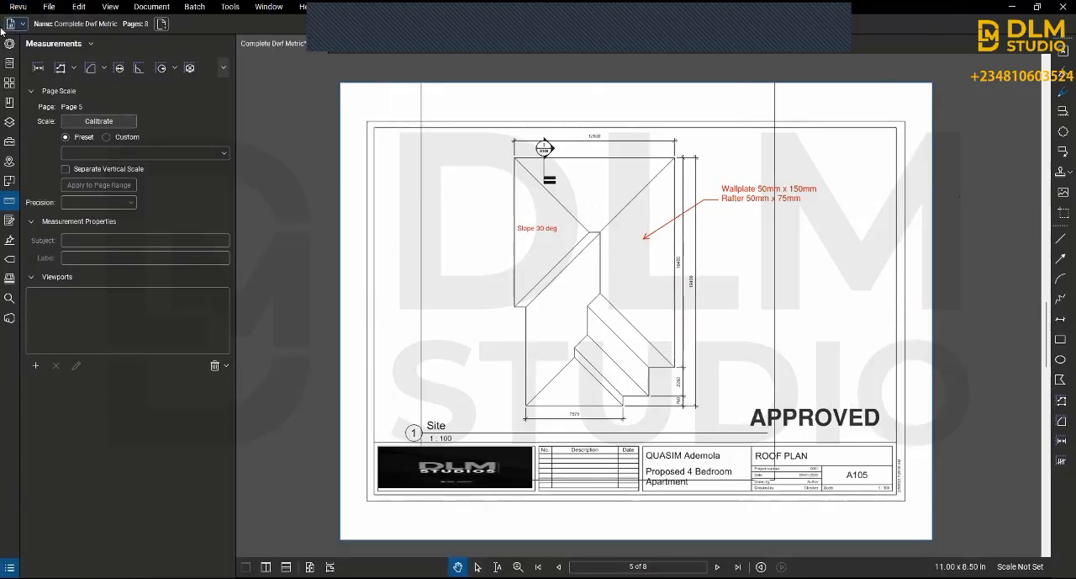
Step: Examine the document's file properties, including the Author, Subject and Project fields and the page tags section
click(9, 45)
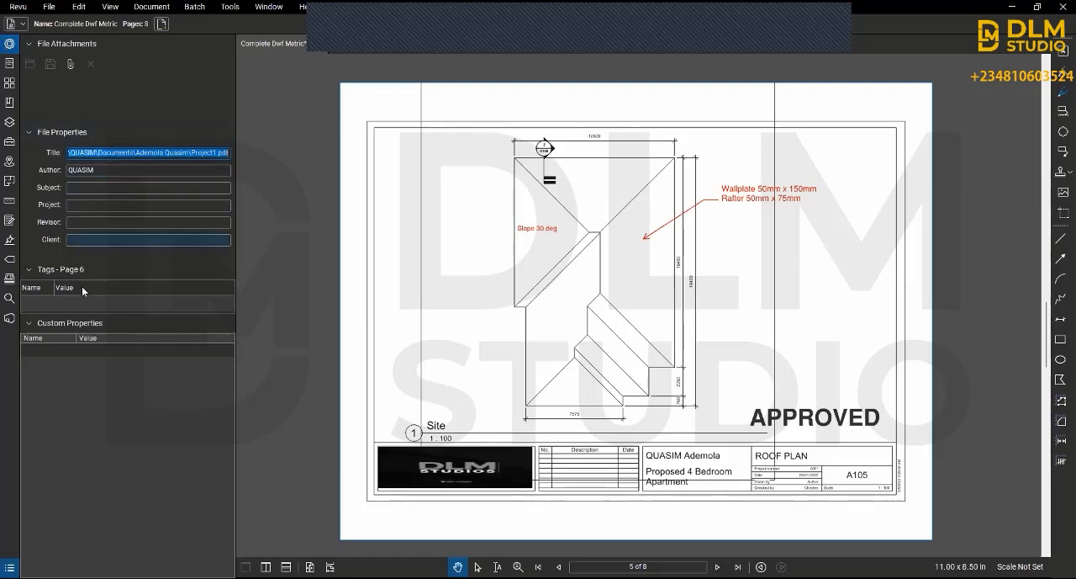
double_click(98, 170)
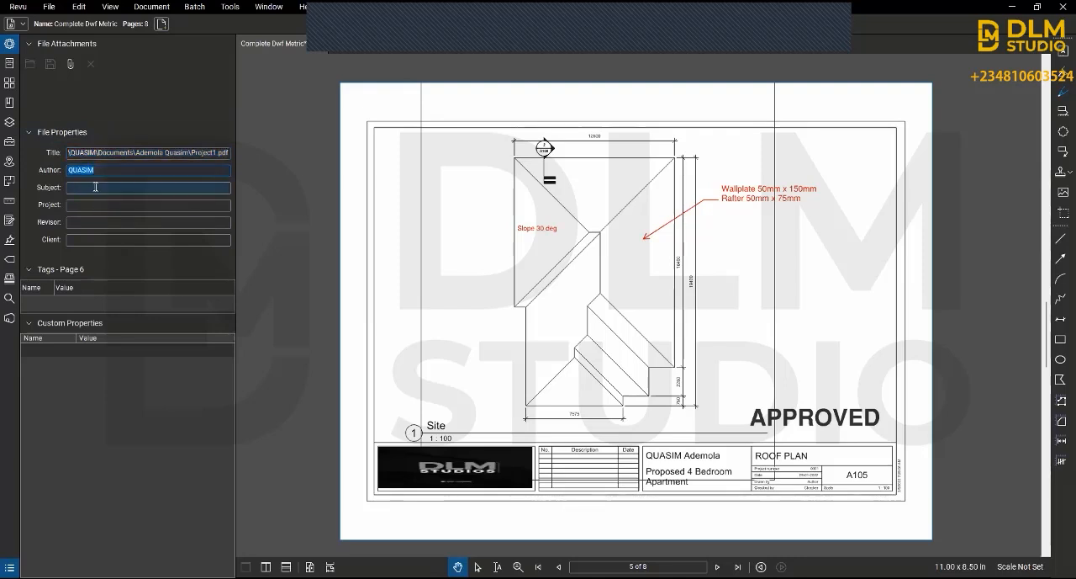
click(96, 188)
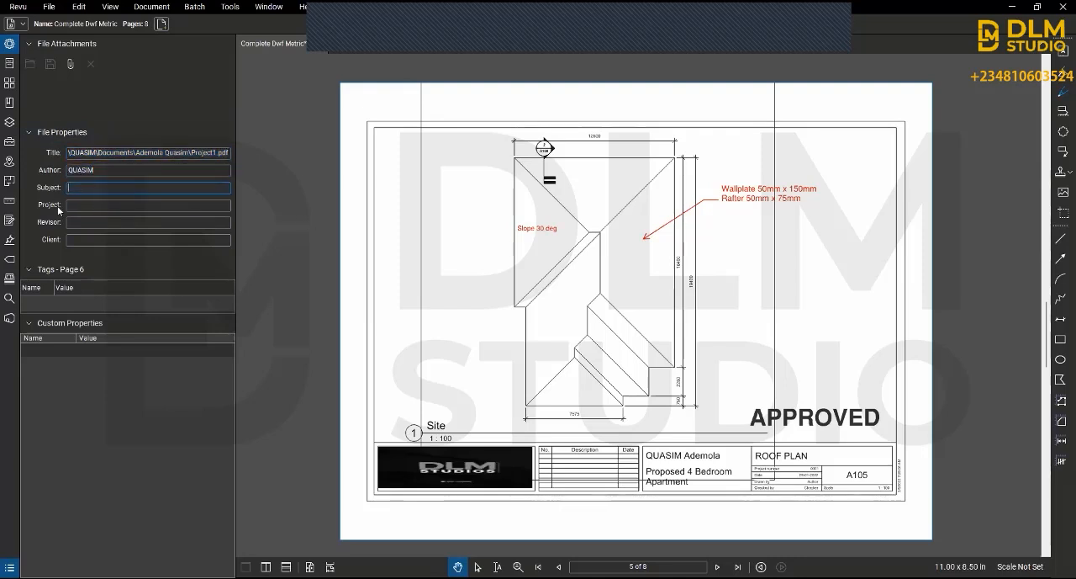
key(Tab)
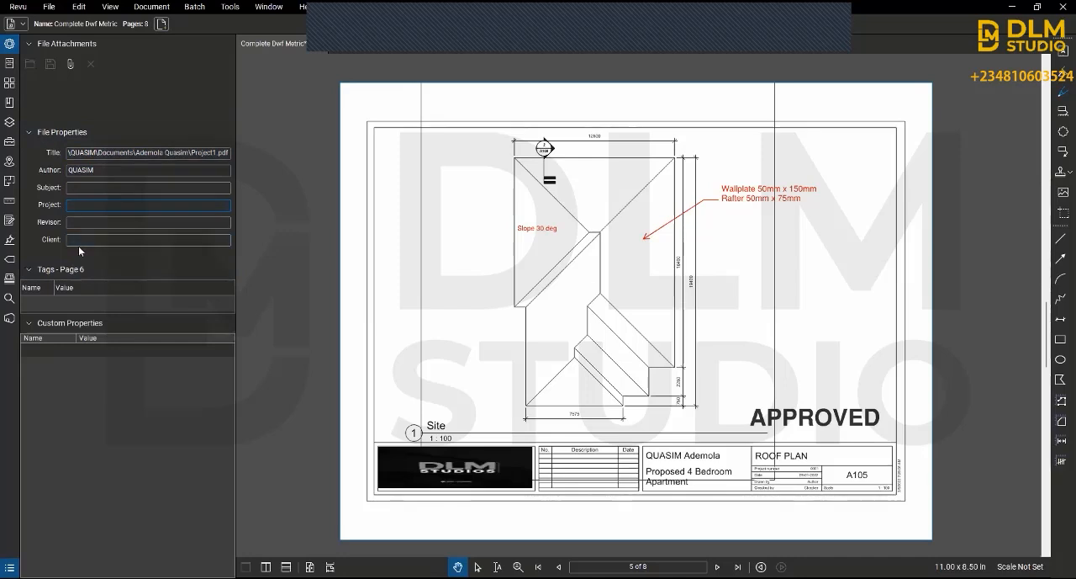
click(32, 270)
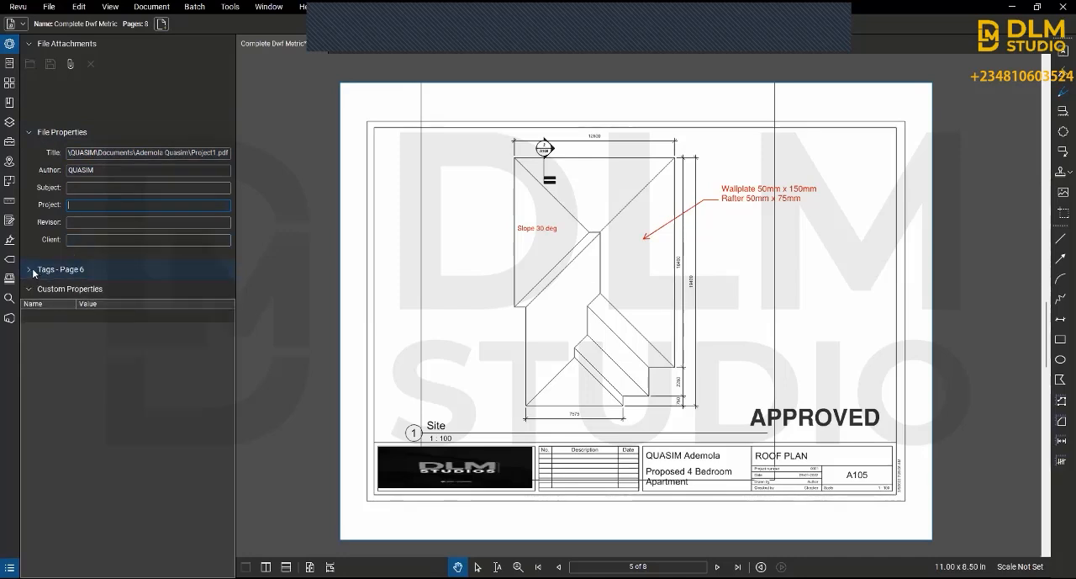
click(32, 270)
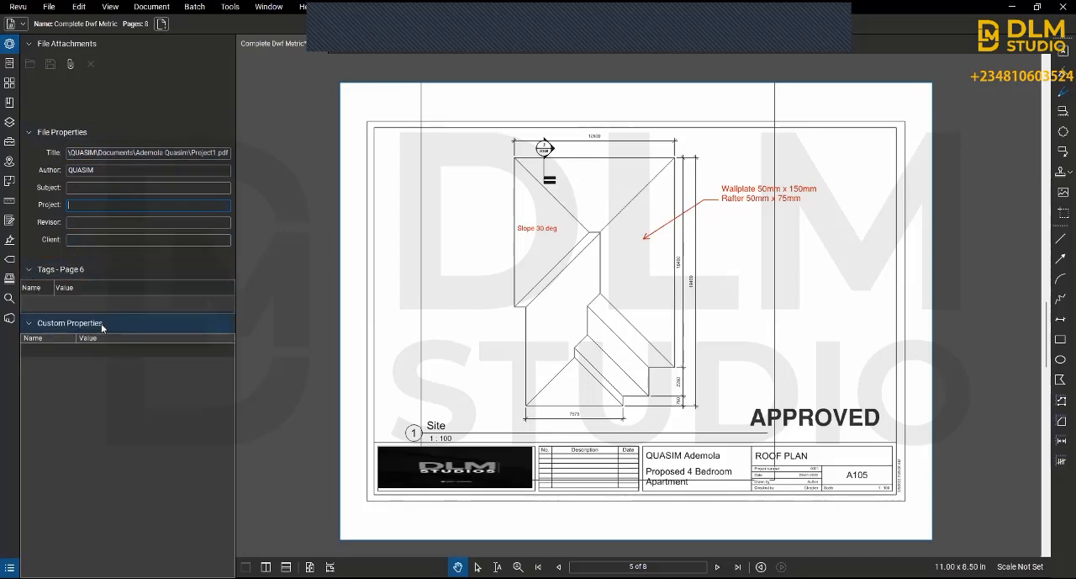
Step: Show the recent files in File Access and open 4 BEDROOM_Summary.pdf from them
click(9, 71)
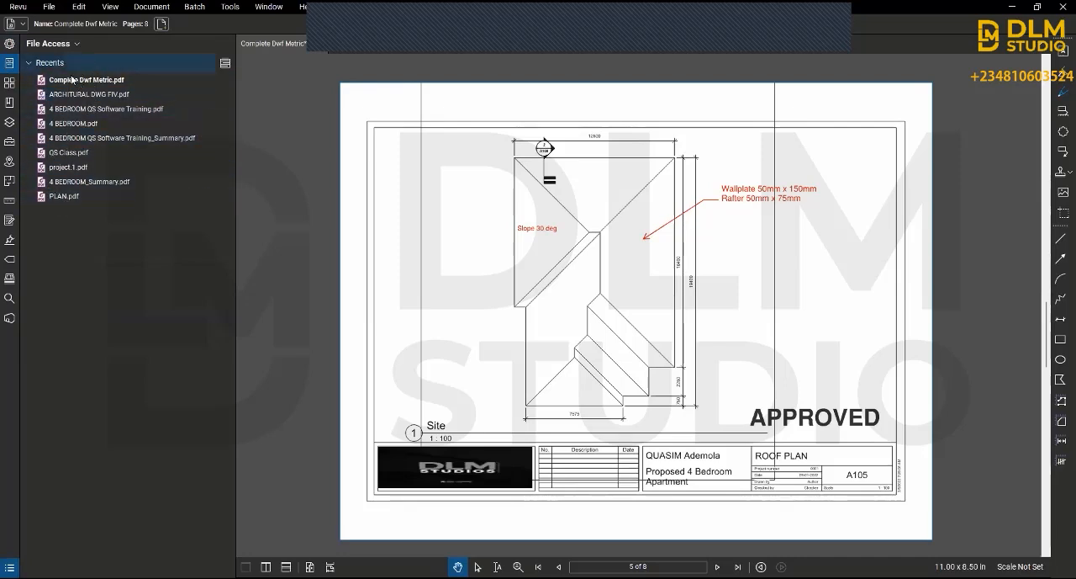
click(57, 7)
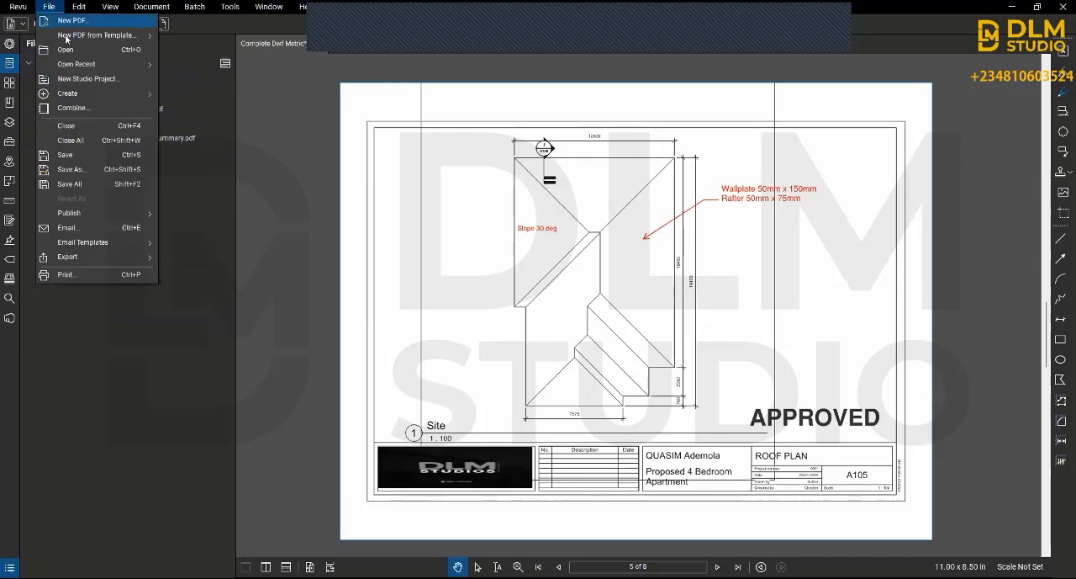
click(153, 356)
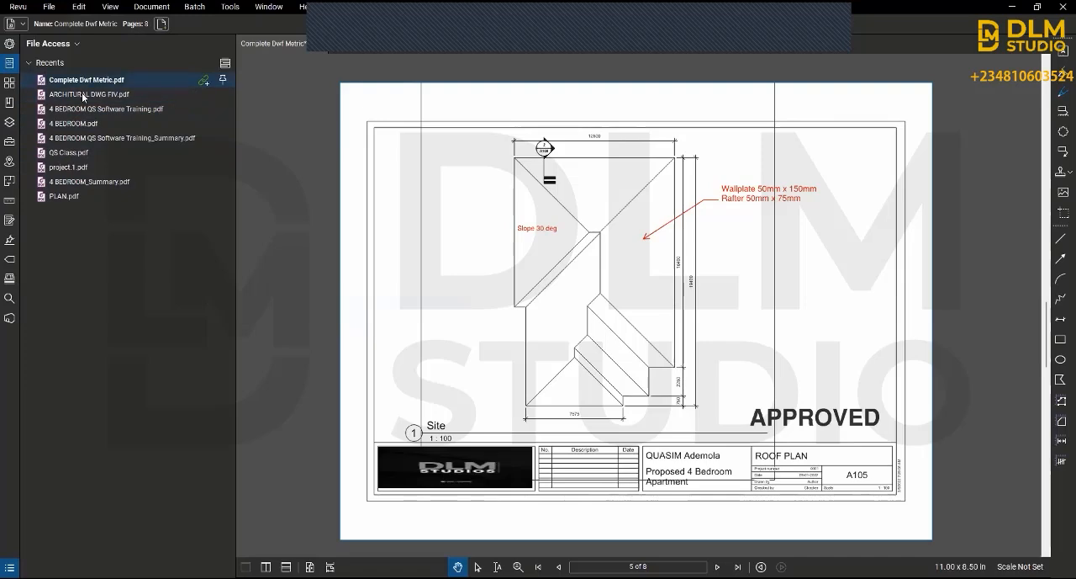
click(84, 181)
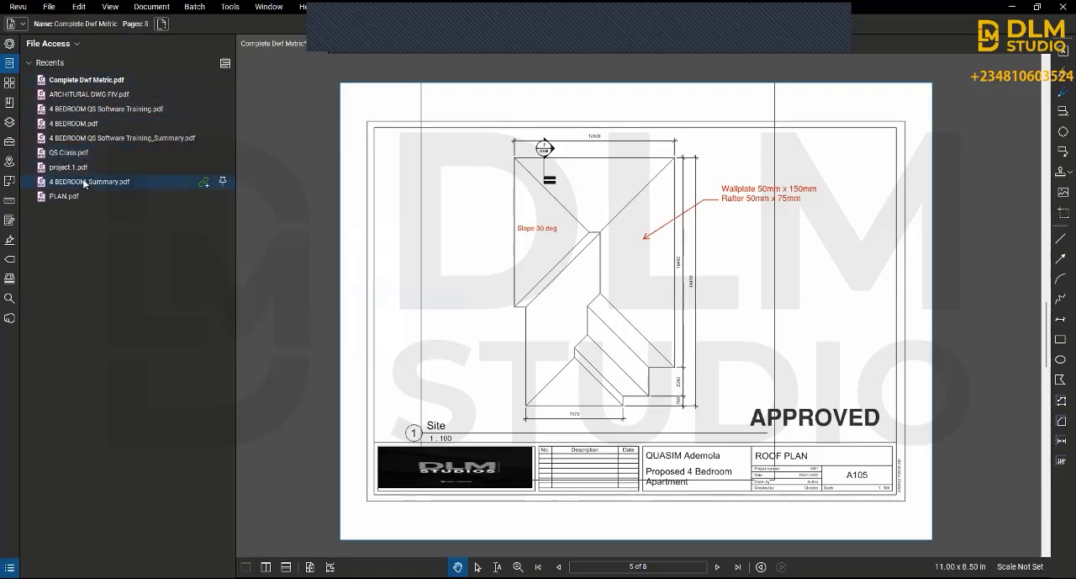
Step: Look through the estimate summary's wall paint, area and count measurement entries on its first pages
scroll(626, 229, down, 3)
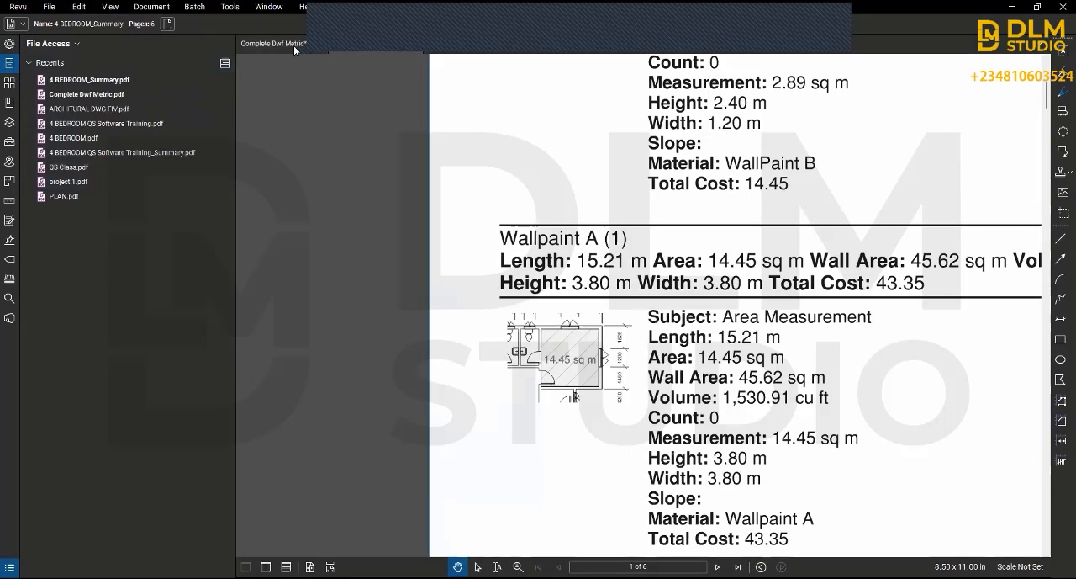
drag(859, 283, 641, 320)
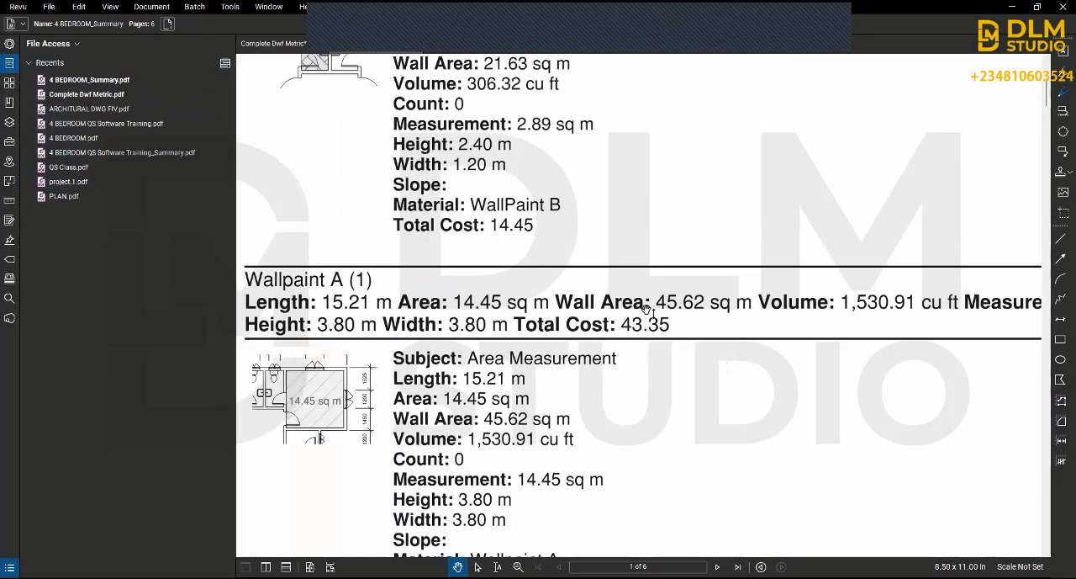
scroll(646, 309, down, 1)
ctrl+scroll(788, 312, down, 3)
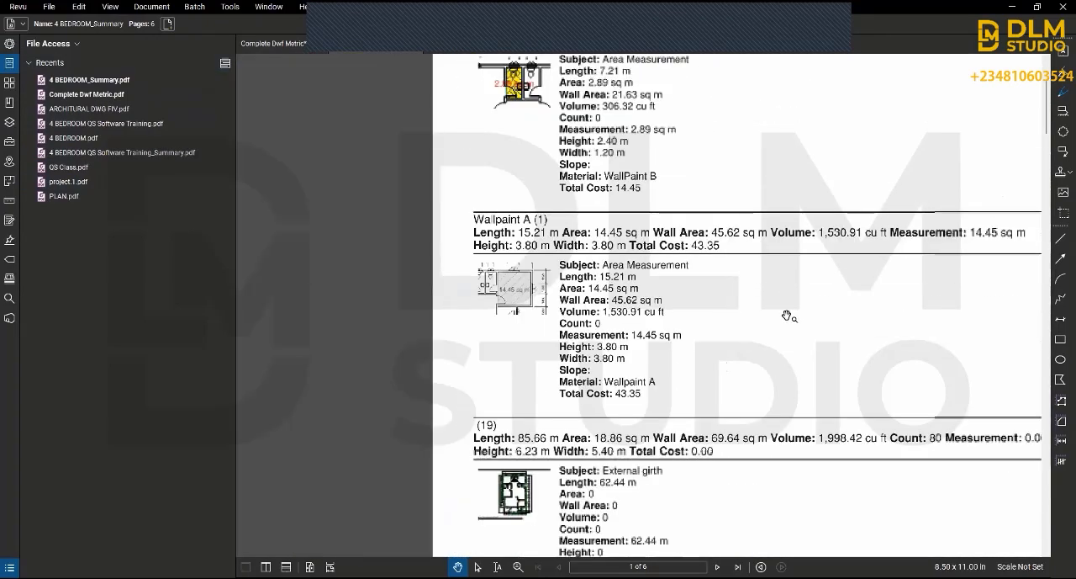
drag(813, 332, 592, 323)
ctrl+scroll(592, 324, down, 2)
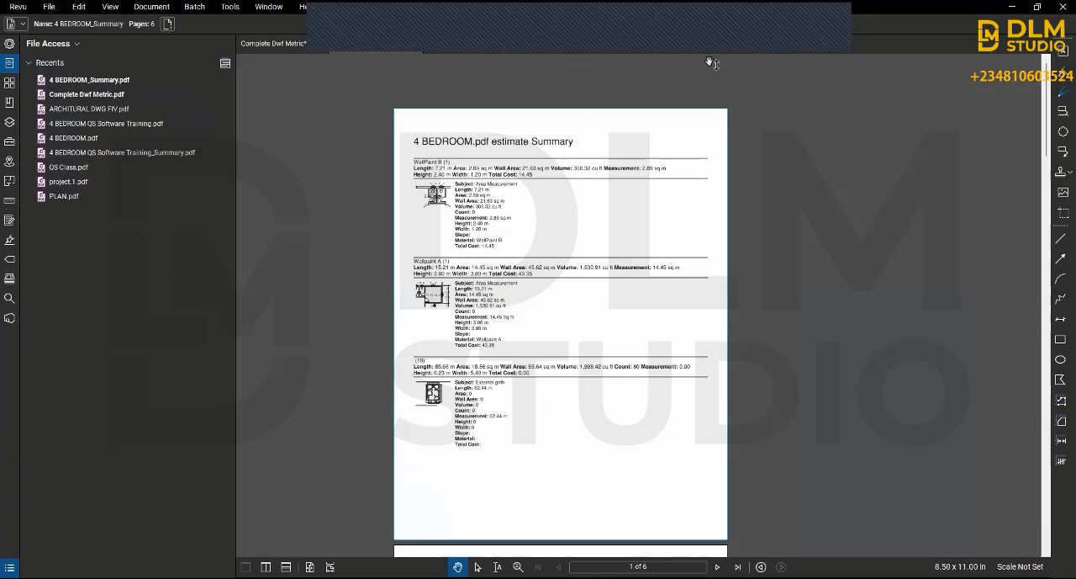
scroll(488, 236, down, 5)
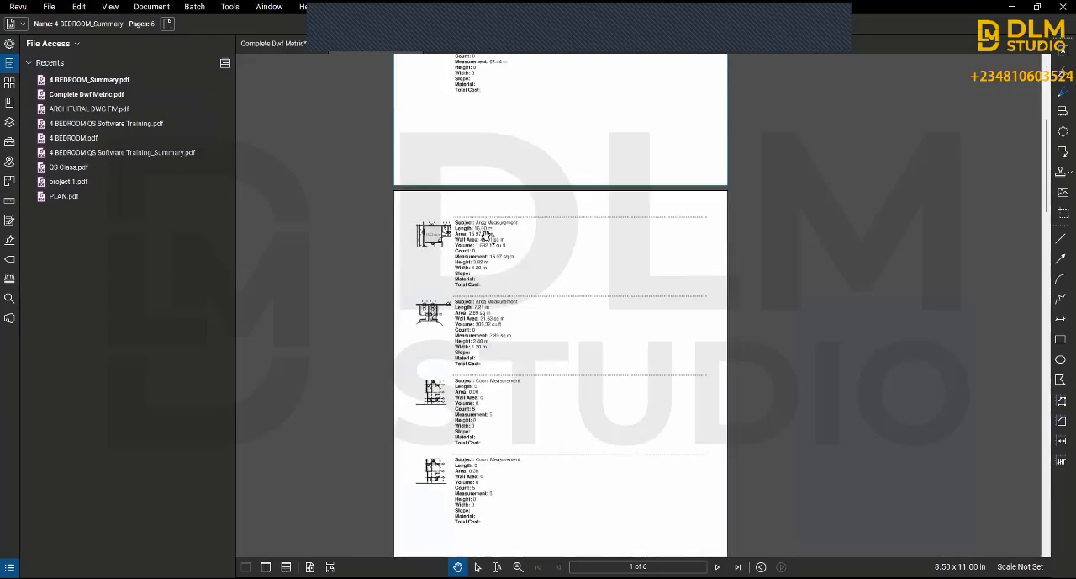
Step: Return to the Complete Dwf Metric drawing and begin saving a copy of it into Documents > New folder
click(266, 47)
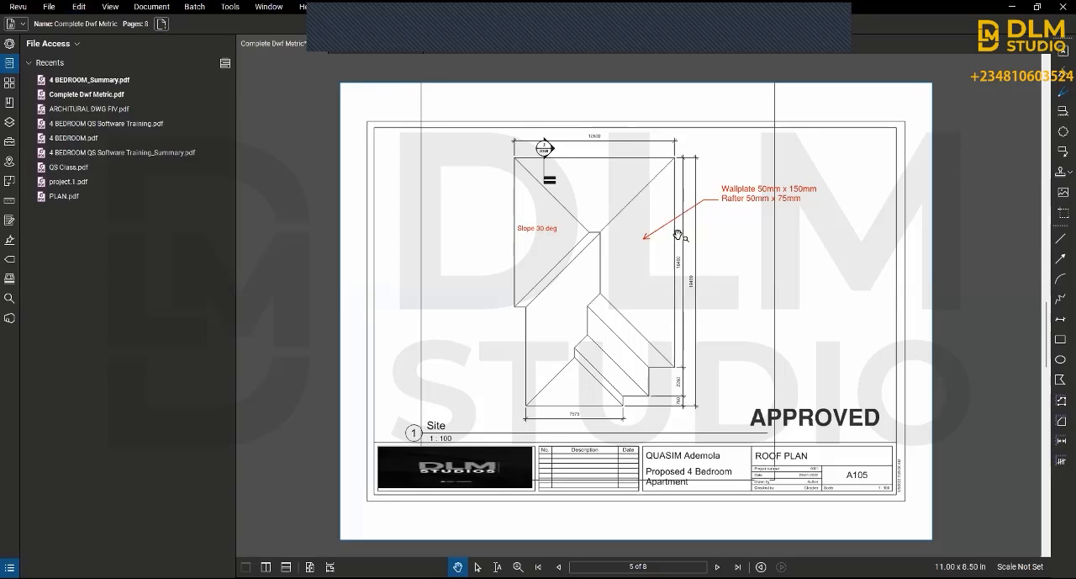
click(45, 7)
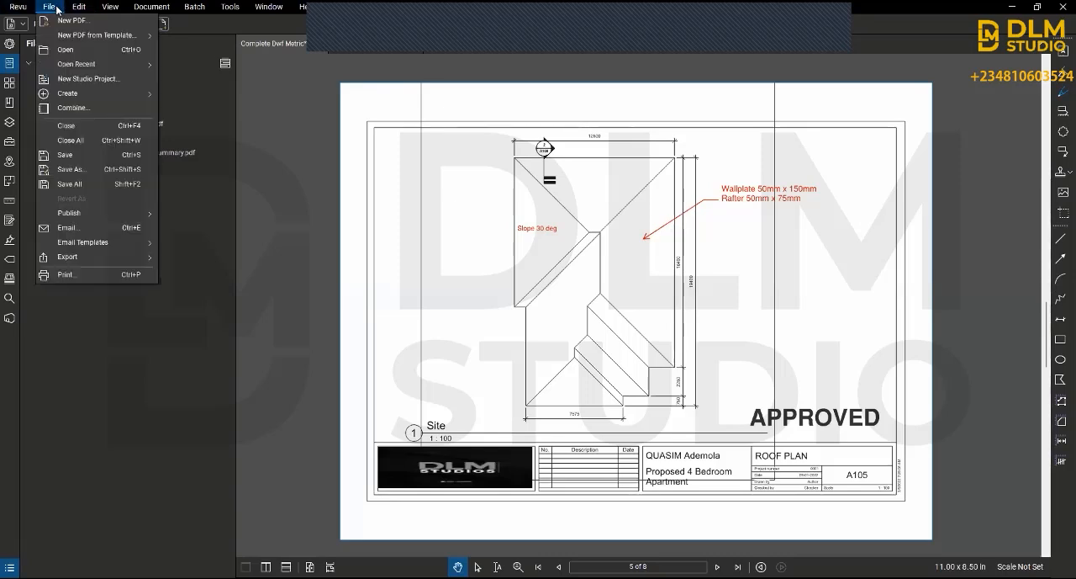
click(88, 176)
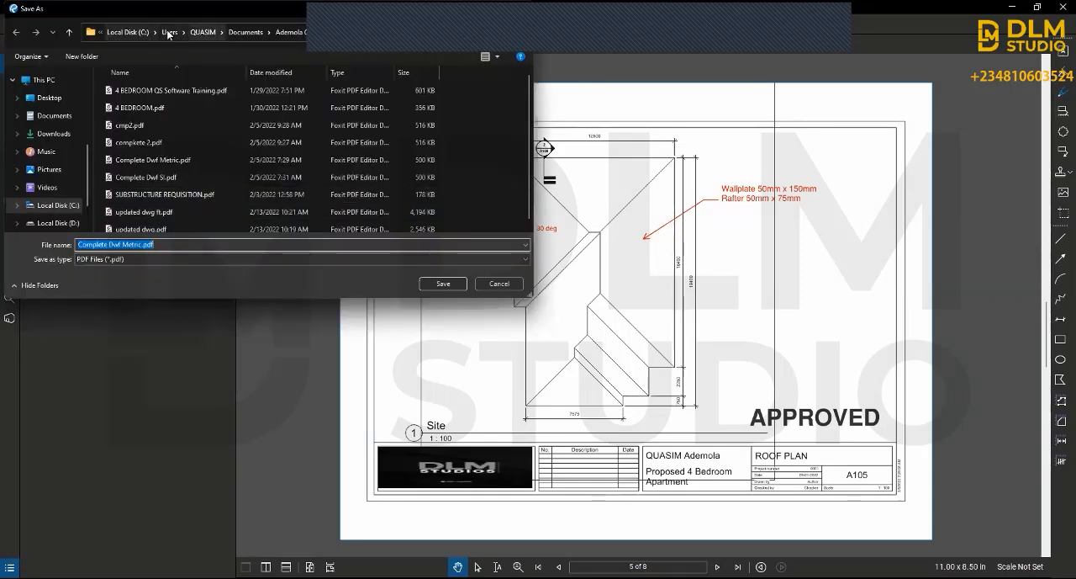
click(204, 32)
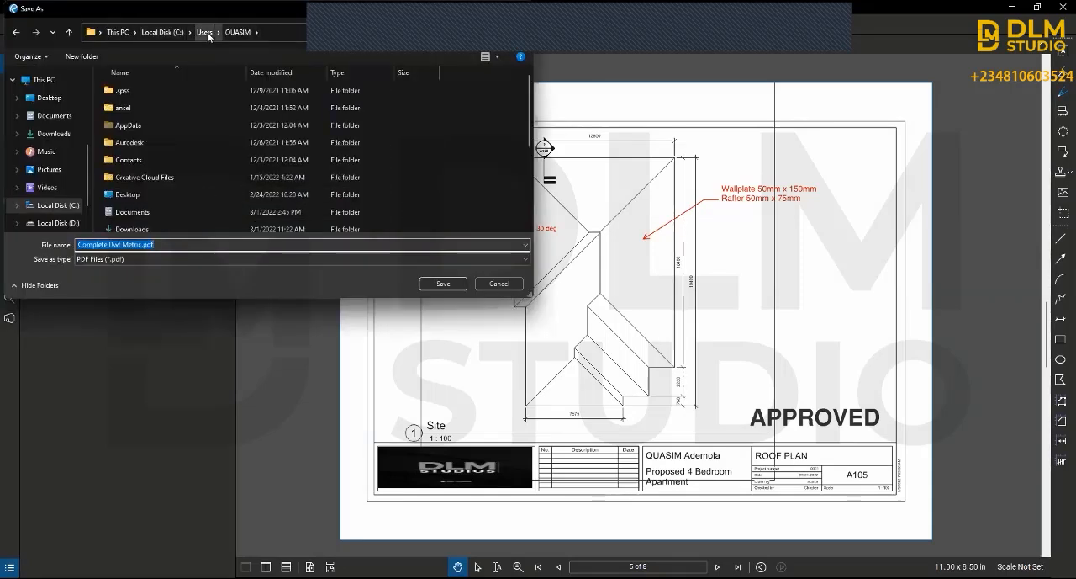
click(204, 32)
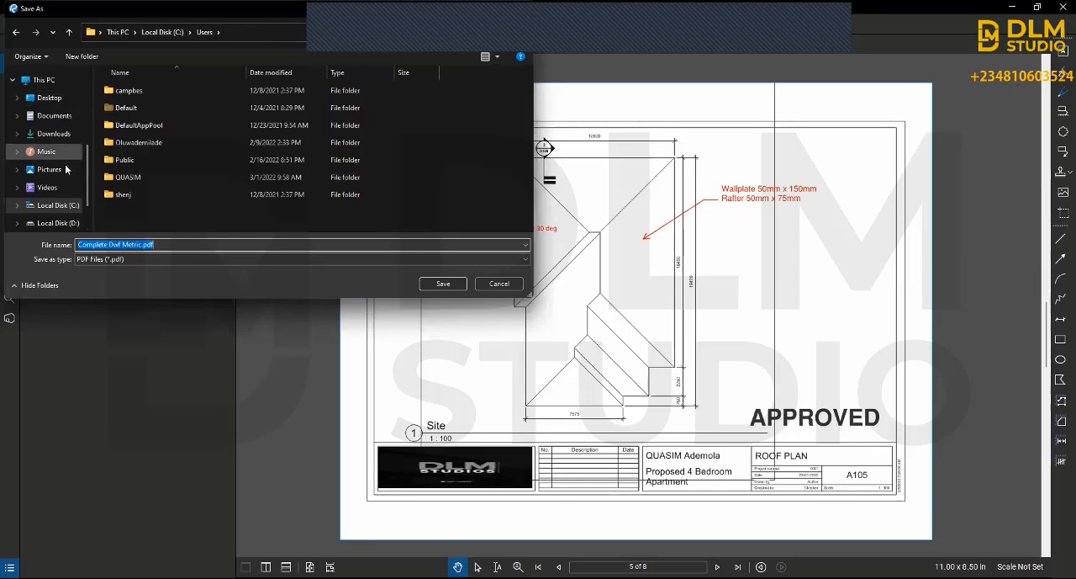
click(50, 115)
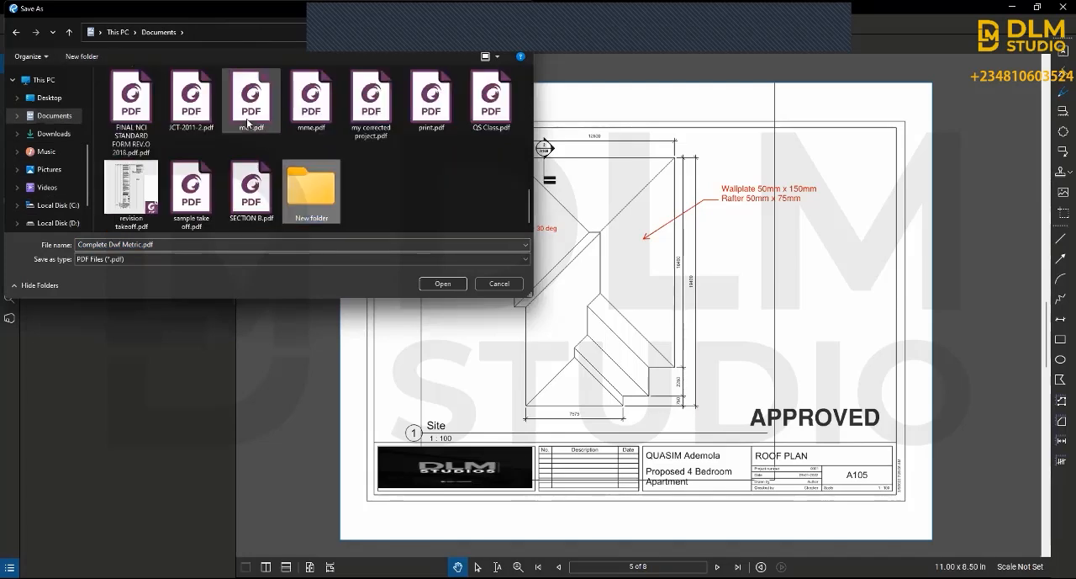
double_click(311, 198)
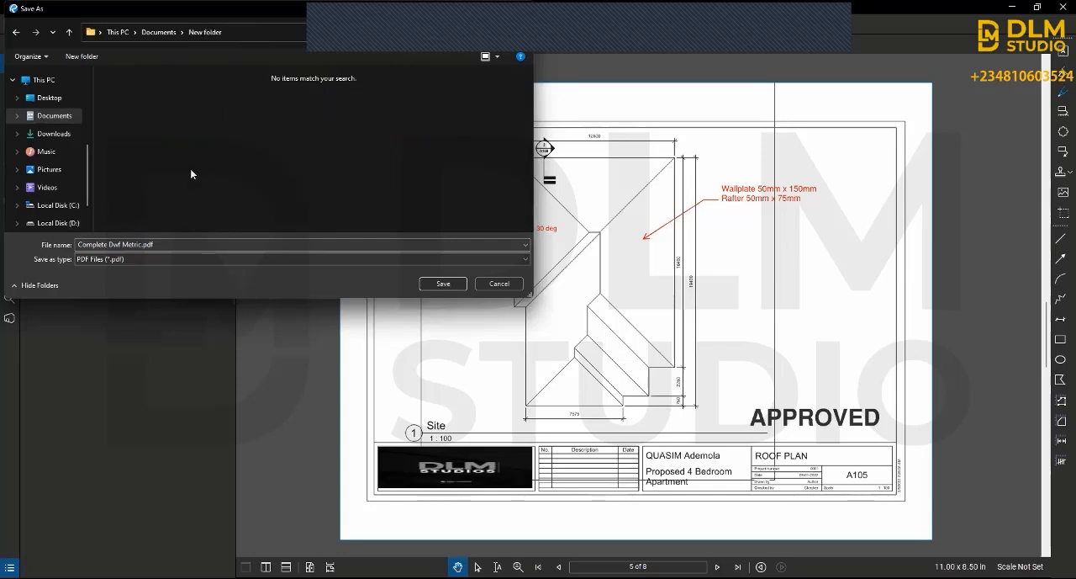
Step: Name the copy Quantity Takeoff Practice and save it as a PDF
click(173, 243)
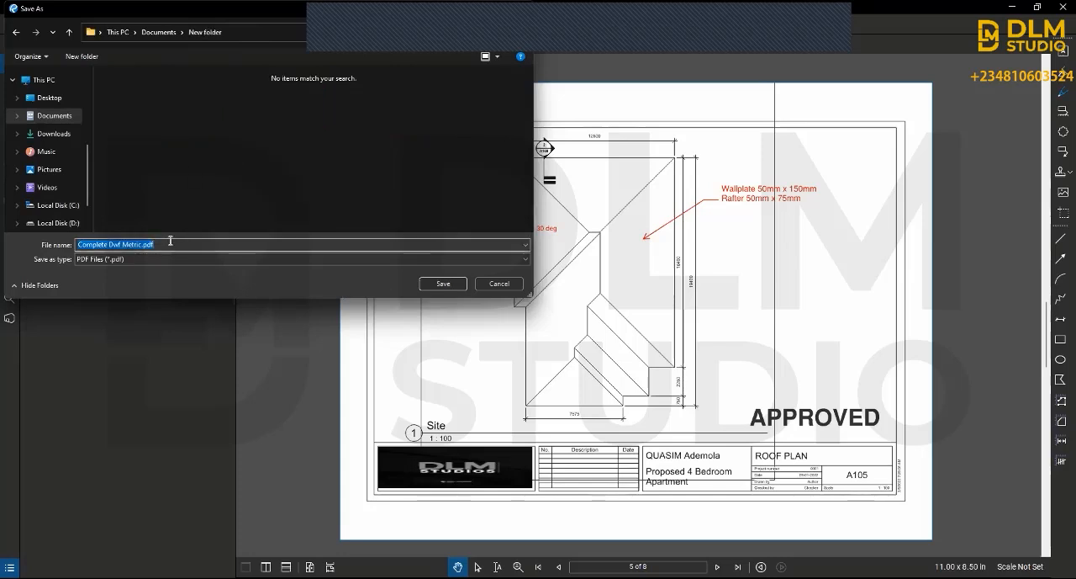
text(Qua)
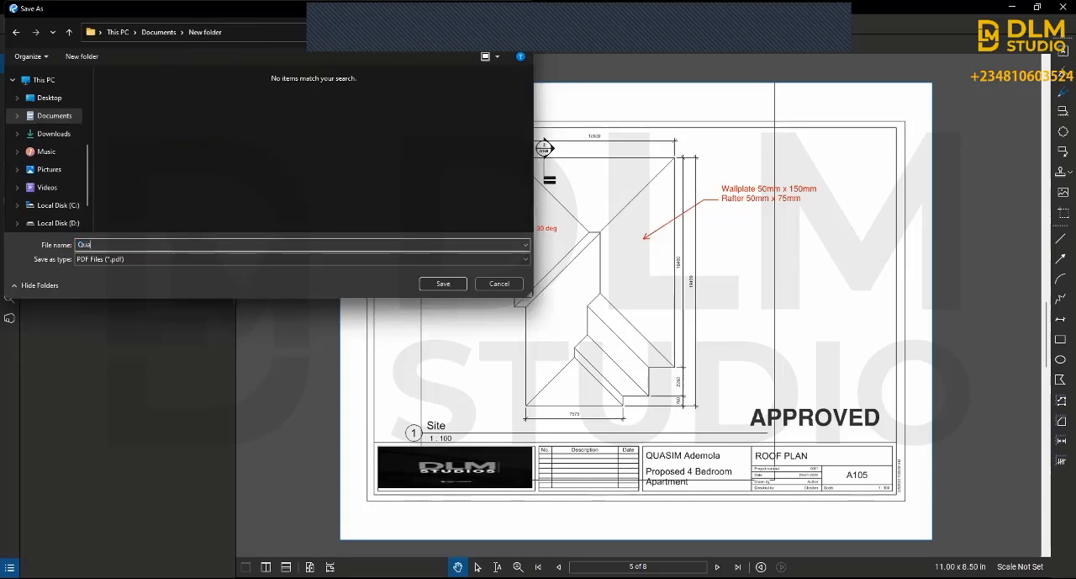
text(ntity Takeoff Pr)
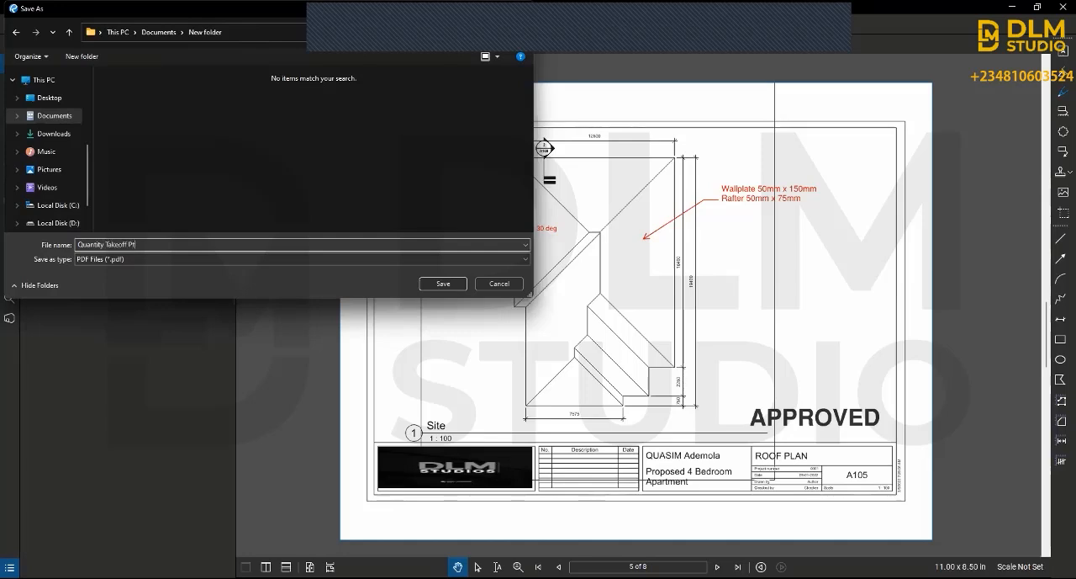
text(actice)
click(448, 287)
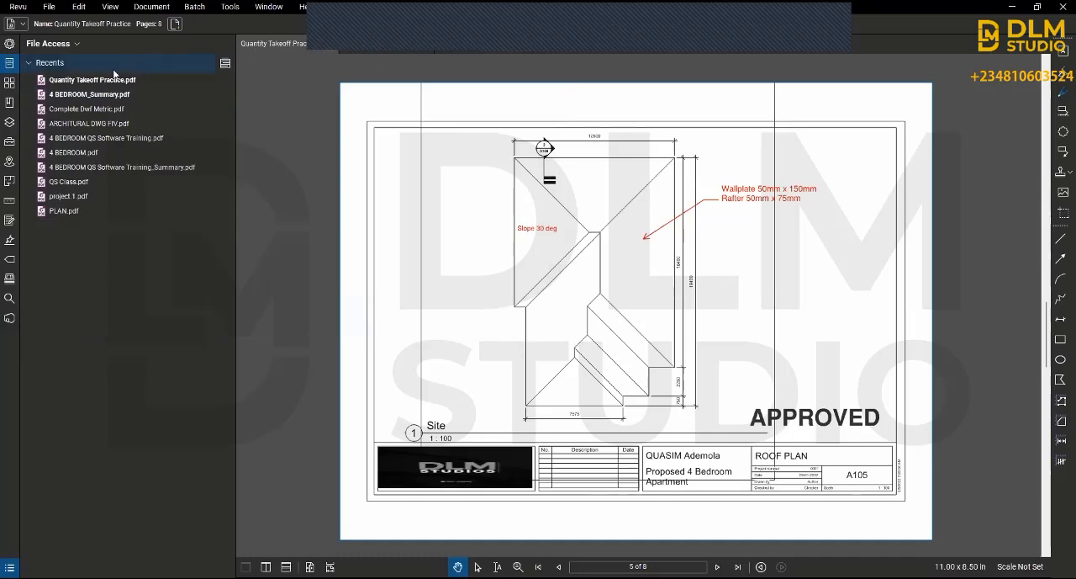
Step: Preview the files in the Recents list and check its sorting options
mouse_move(76, 84)
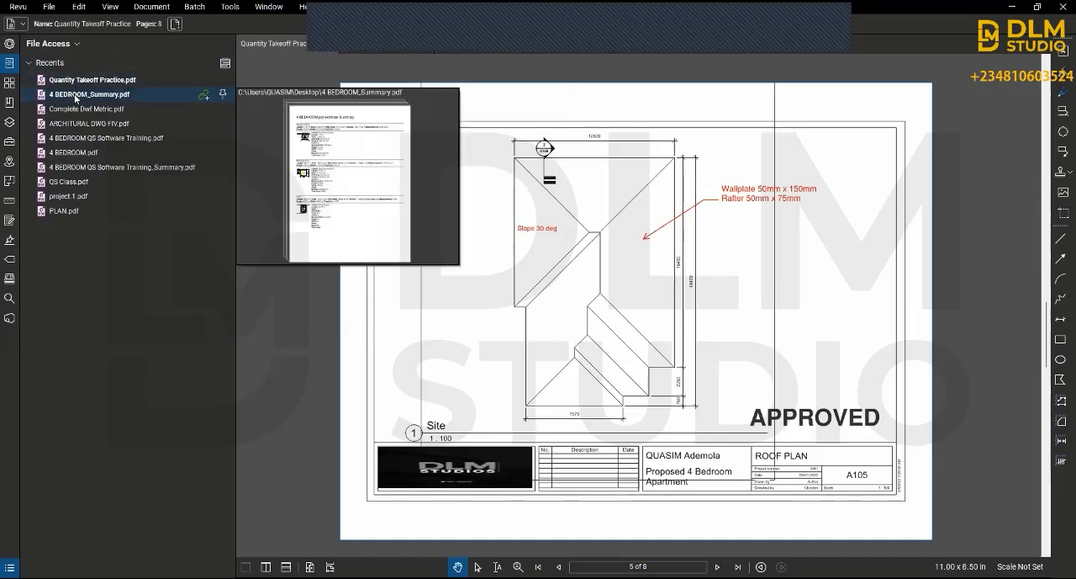
mouse_move(73, 109)
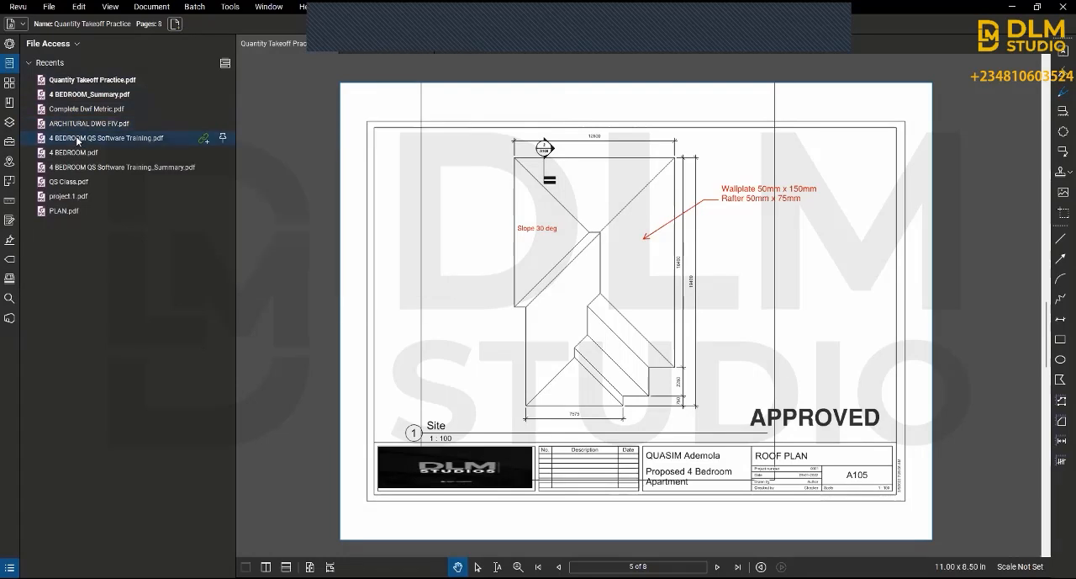
mouse_move(77, 141)
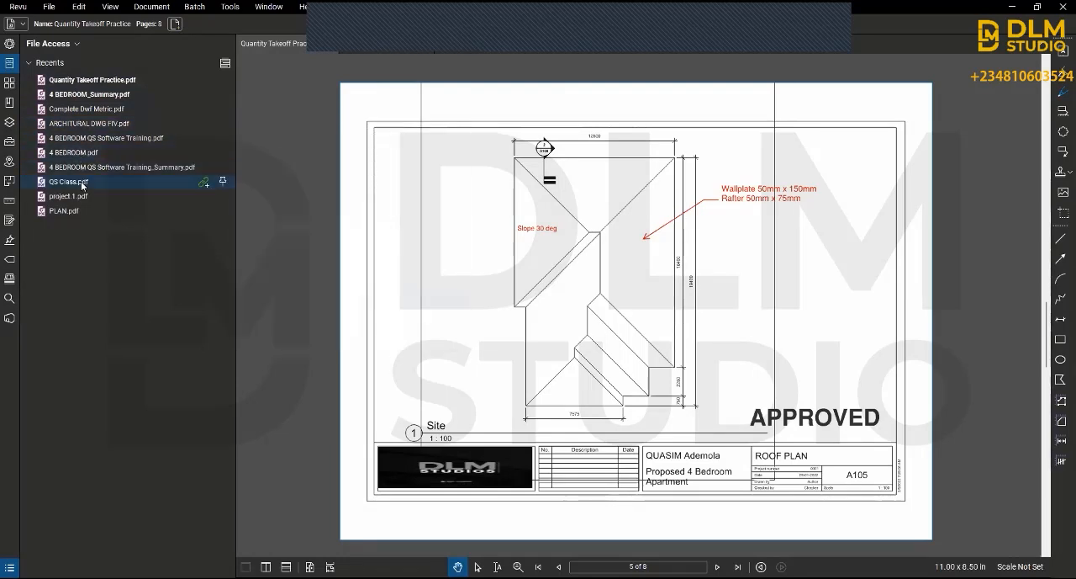
mouse_move(78, 184)
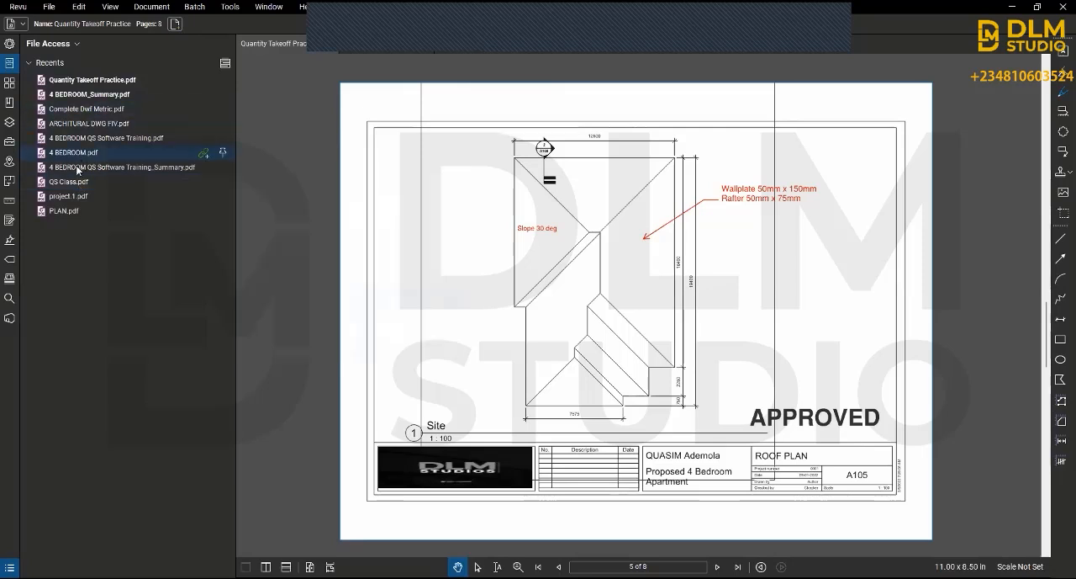
mouse_move(119, 143)
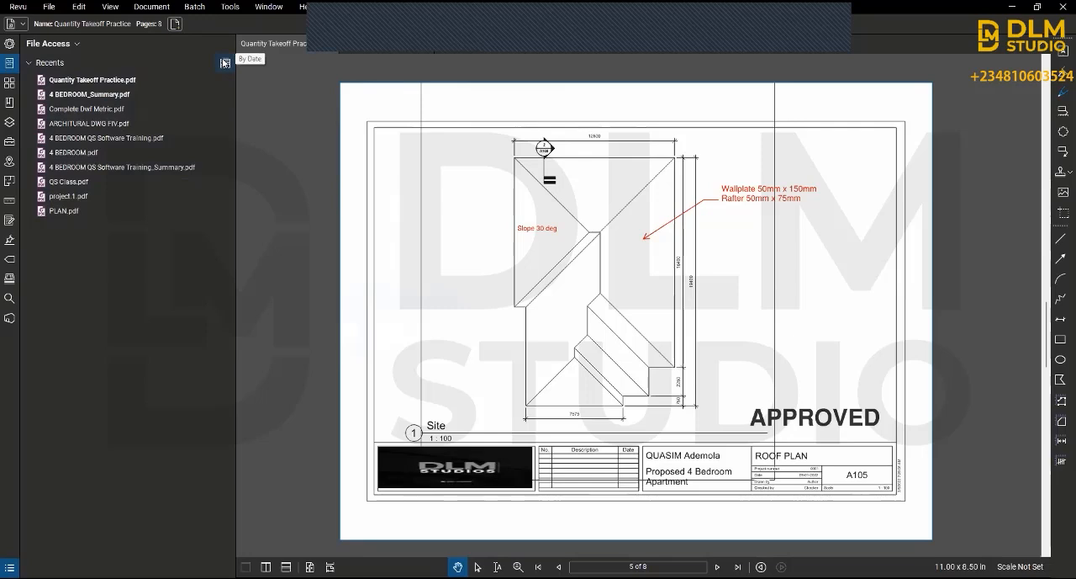
click(224, 63)
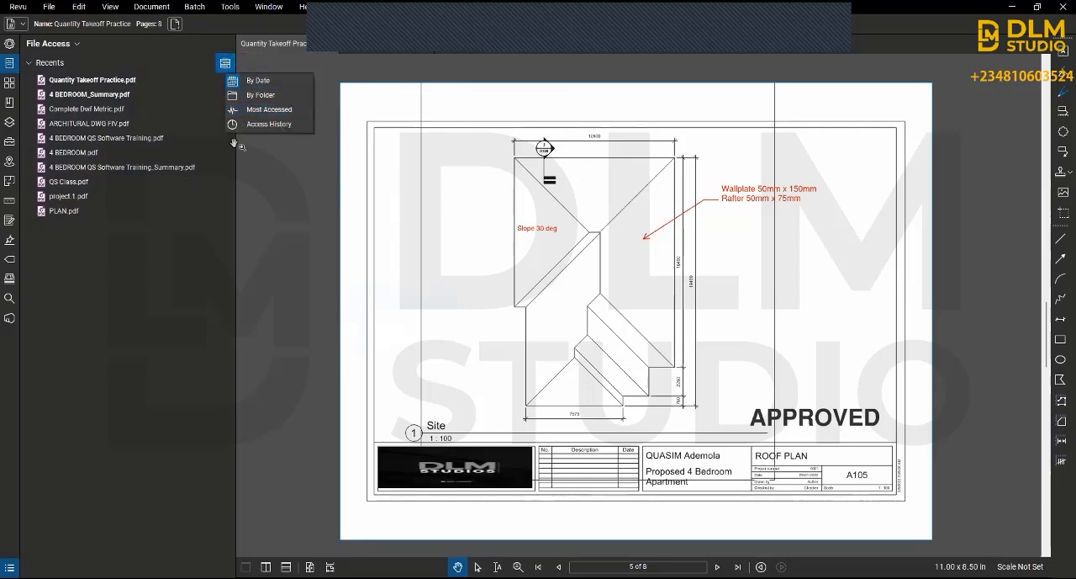
click(192, 270)
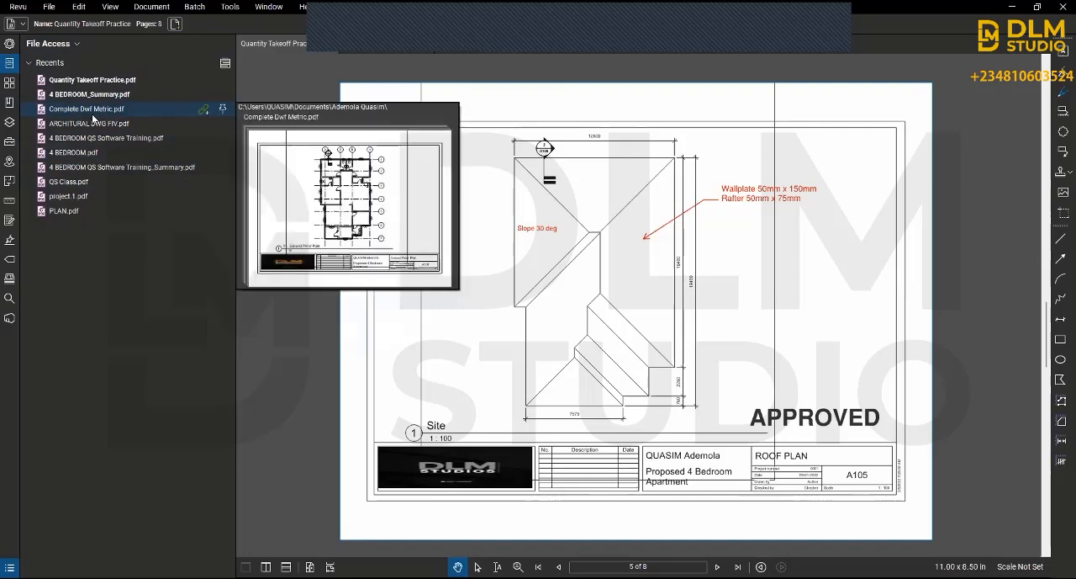
Step: Show the page thumbnails and look through the drawing sheets from the ground floor plan to the foundation details
click(9, 84)
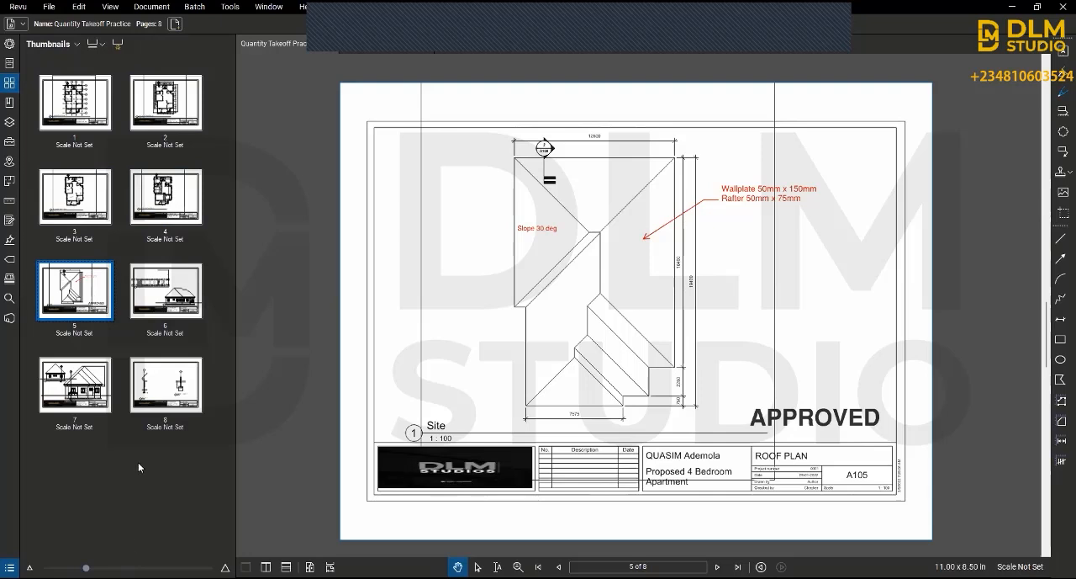
click(75, 102)
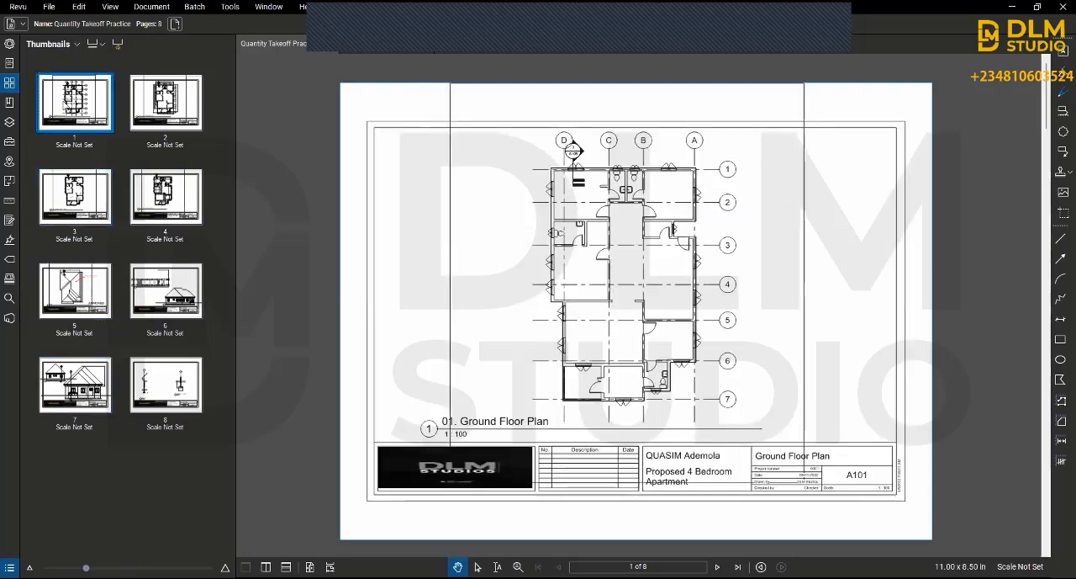
click(186, 126)
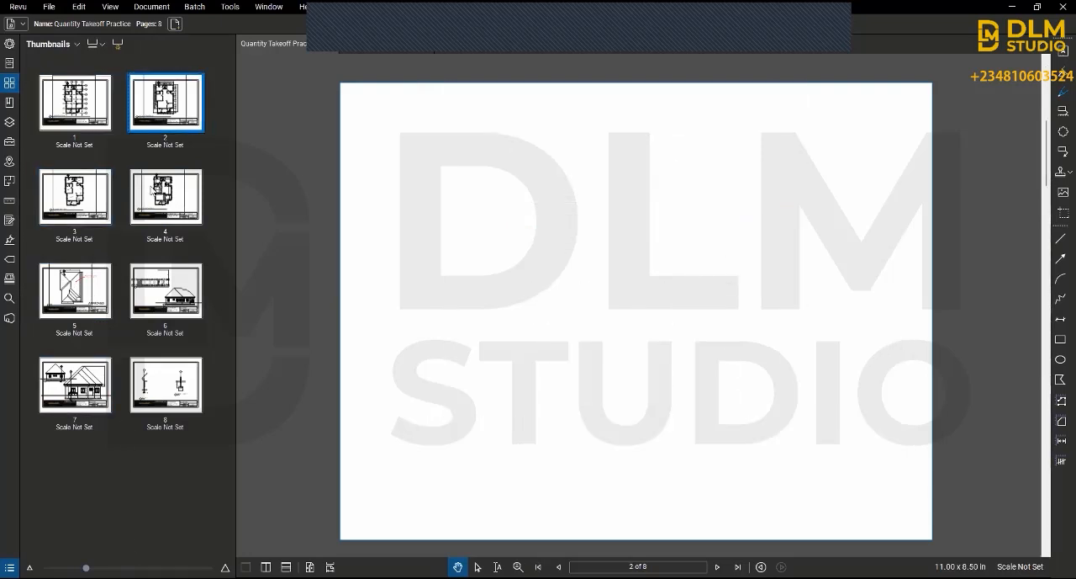
click(67, 211)
click(150, 200)
click(75, 290)
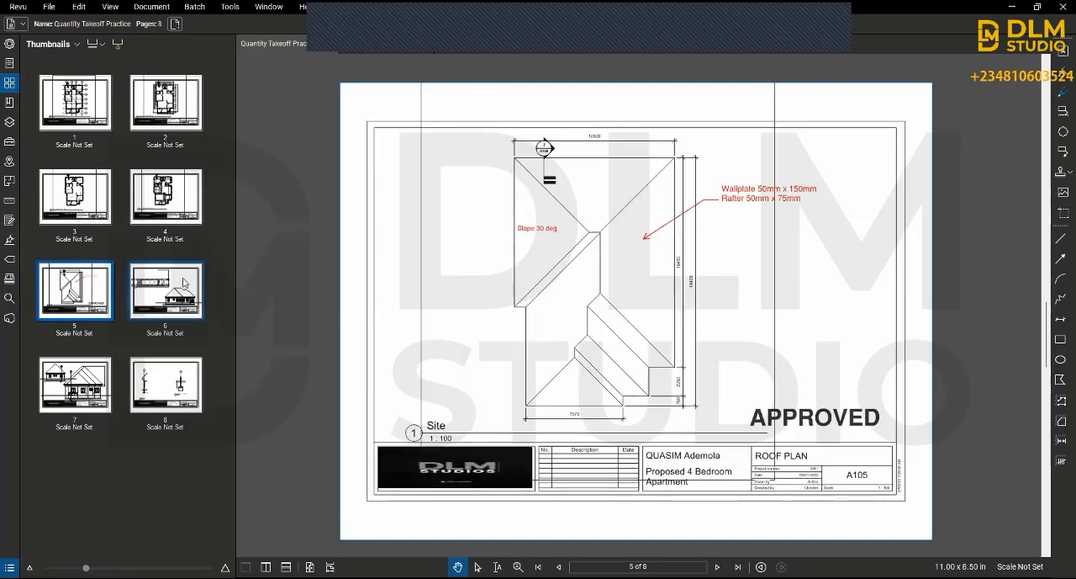
click(166, 290)
click(65, 399)
click(166, 389)
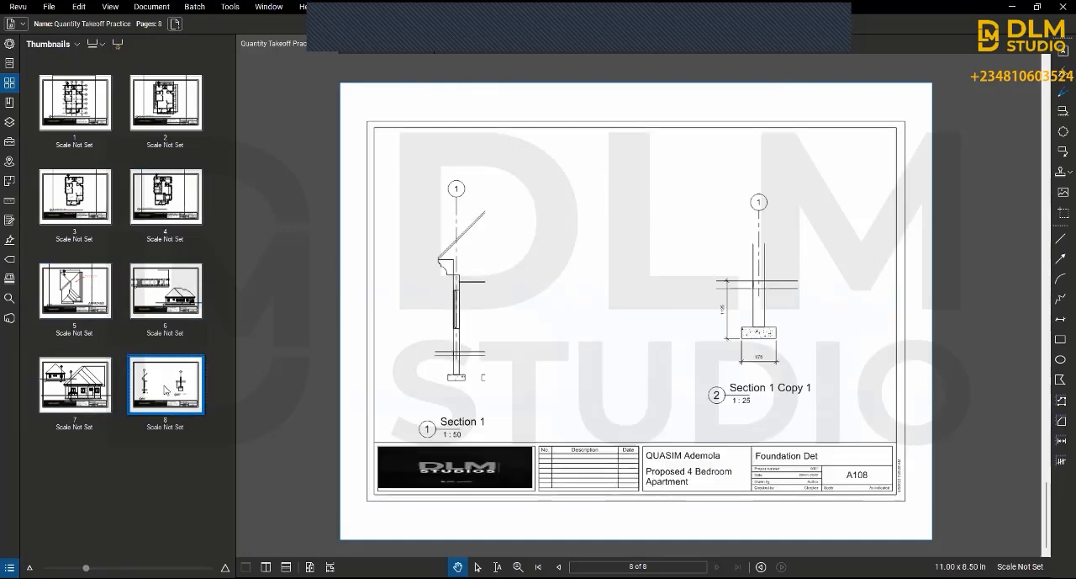
click(70, 105)
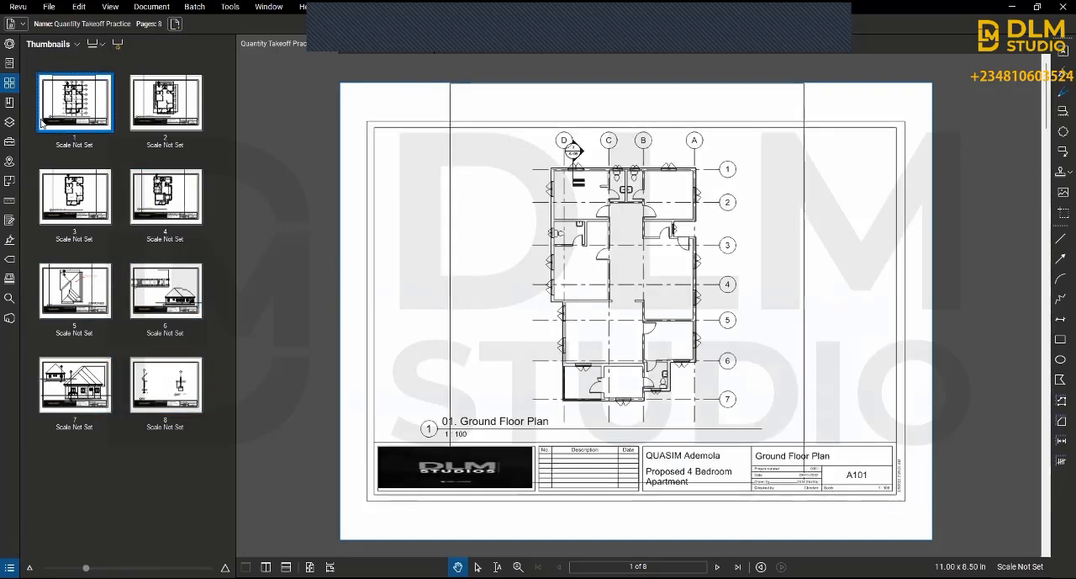
Step: Go to the Ground Floor Plan Details sheet and add a bookmark for it named Page 2
click(172, 124)
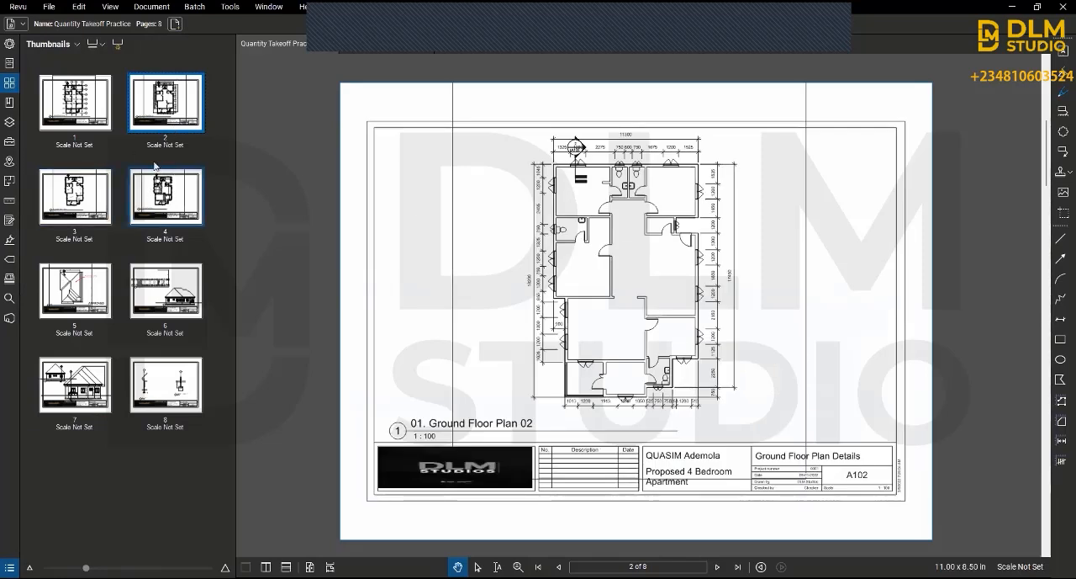
click(10, 103)
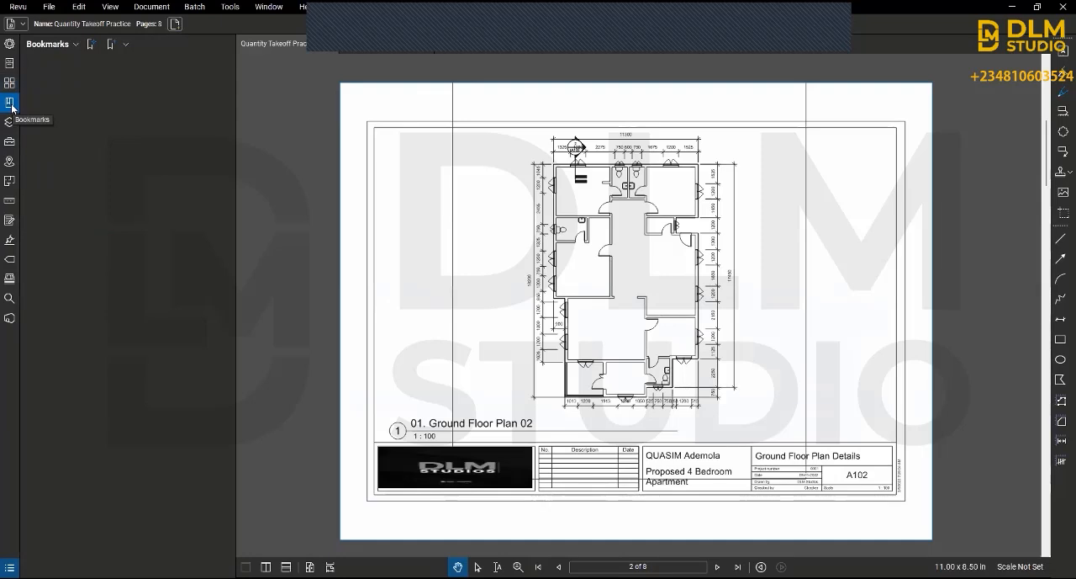
click(110, 45)
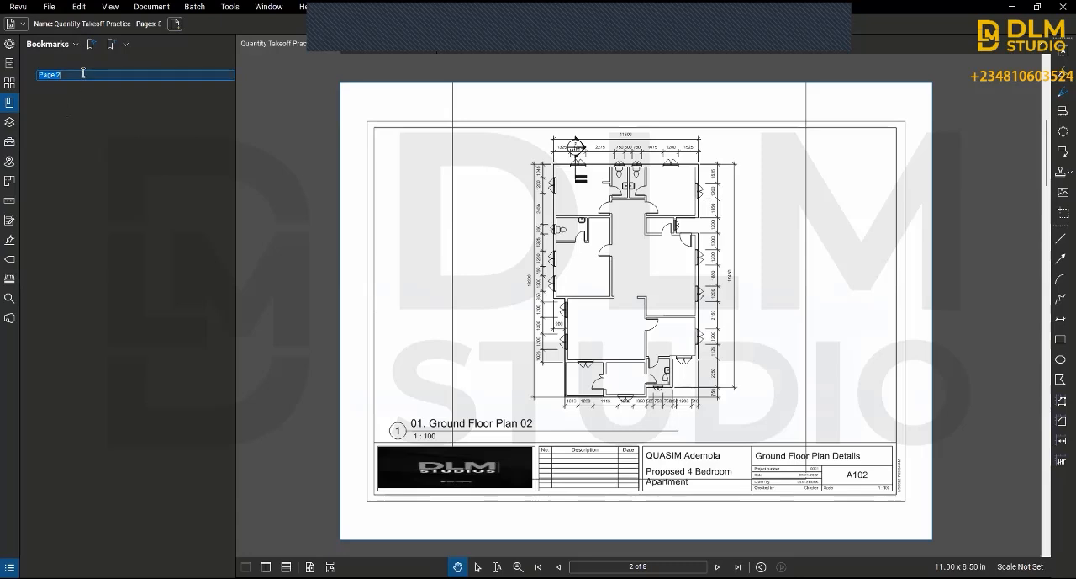
click(83, 73)
key(Return)
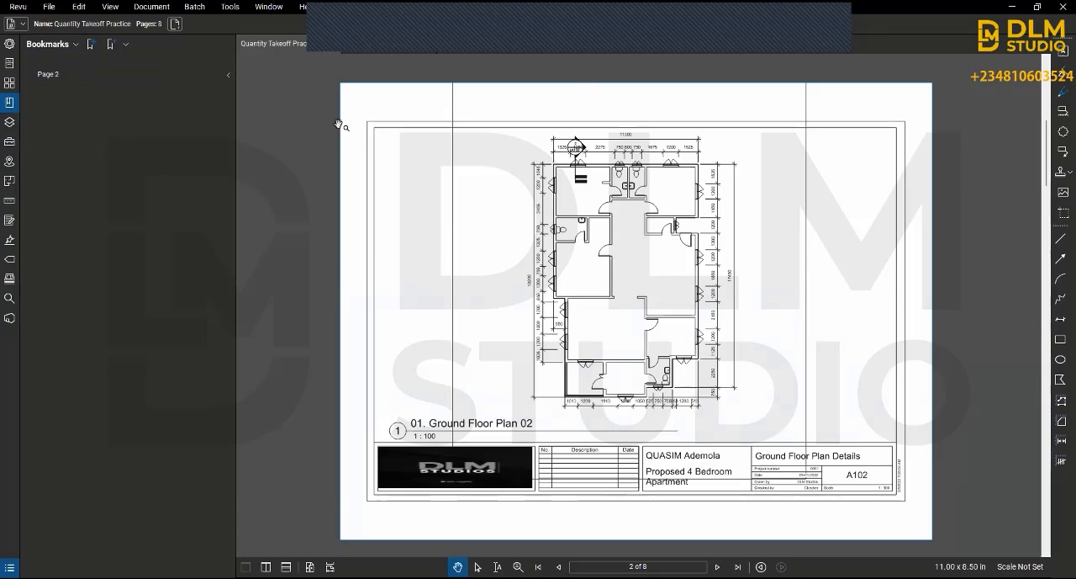
Step: Check the document's layers, and show the Tool Chest with its My Tools set collapsed
click(9, 122)
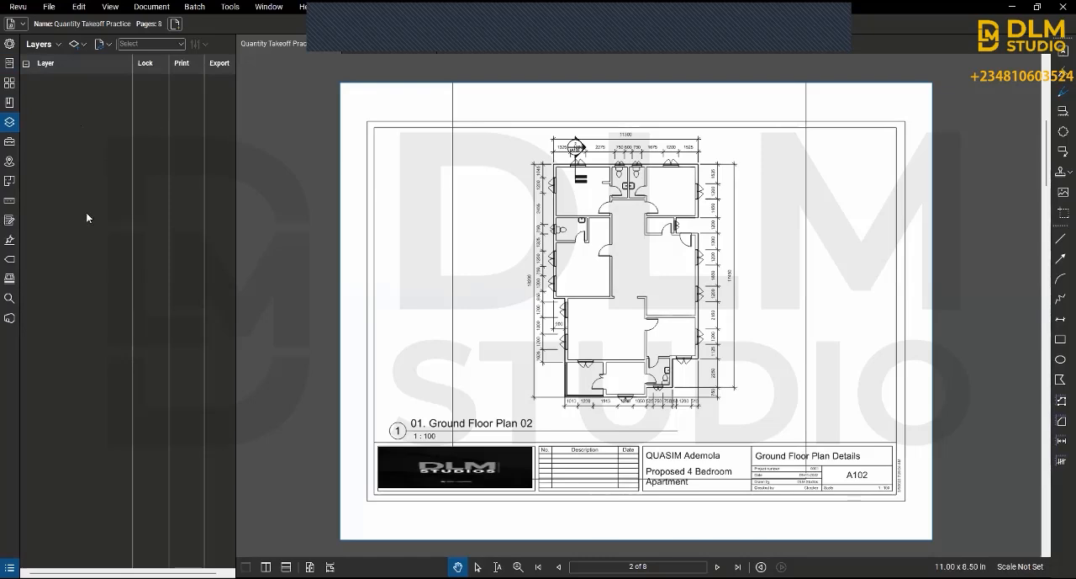
click(9, 143)
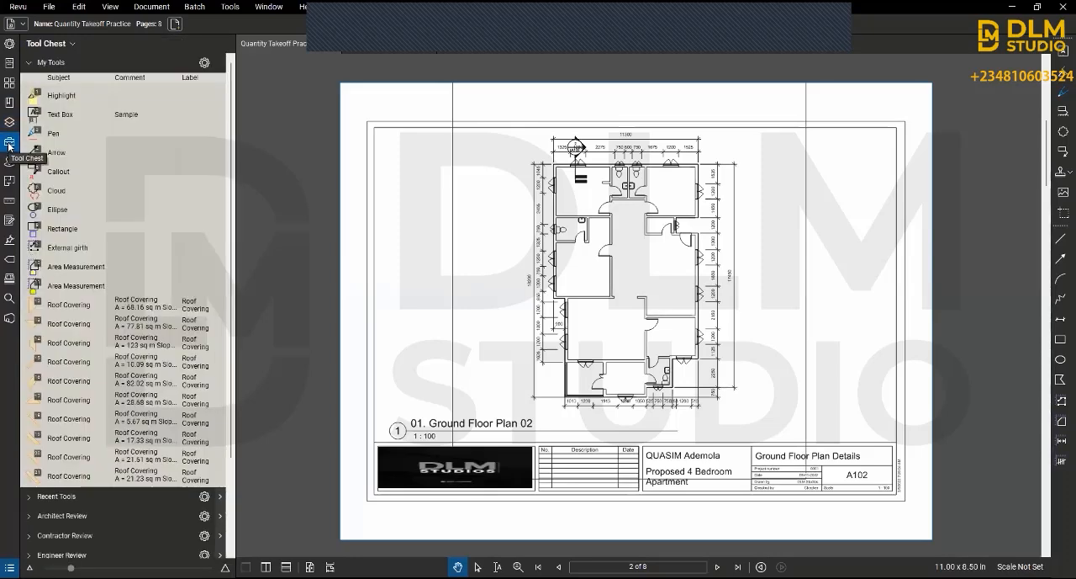
click(189, 69)
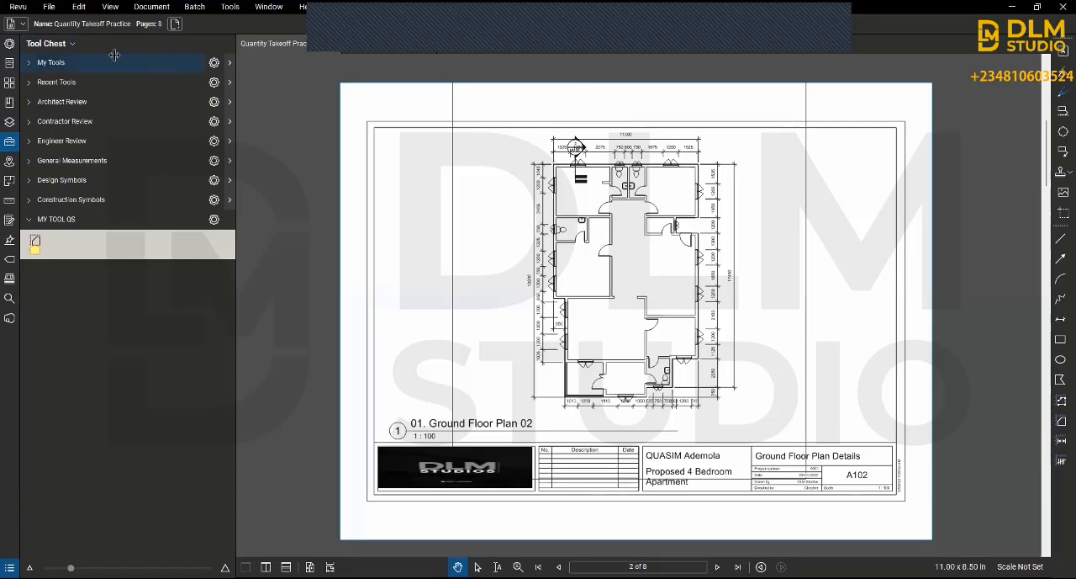
Step: Hide the My Tools and Recent Tools sets from the Tool Chest
click(71, 43)
click(29, 82)
click(73, 42)
click(53, 60)
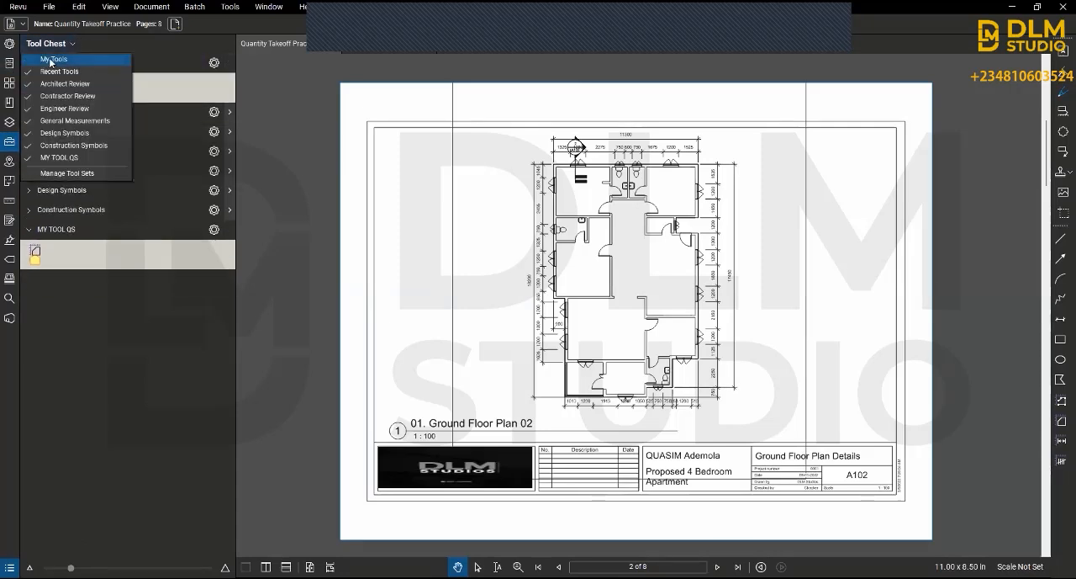
click(27, 71)
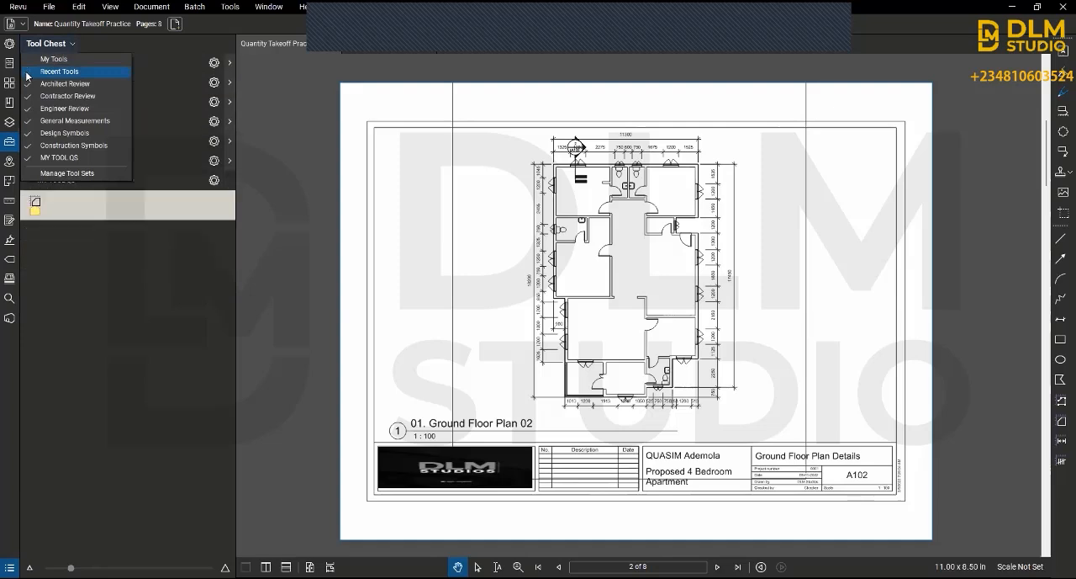
Step: Expand the Tool Chest sets from Architect Review to Construction Symbols, and switch the Design Symbols set from its detailed list to plain symbols
click(30, 62)
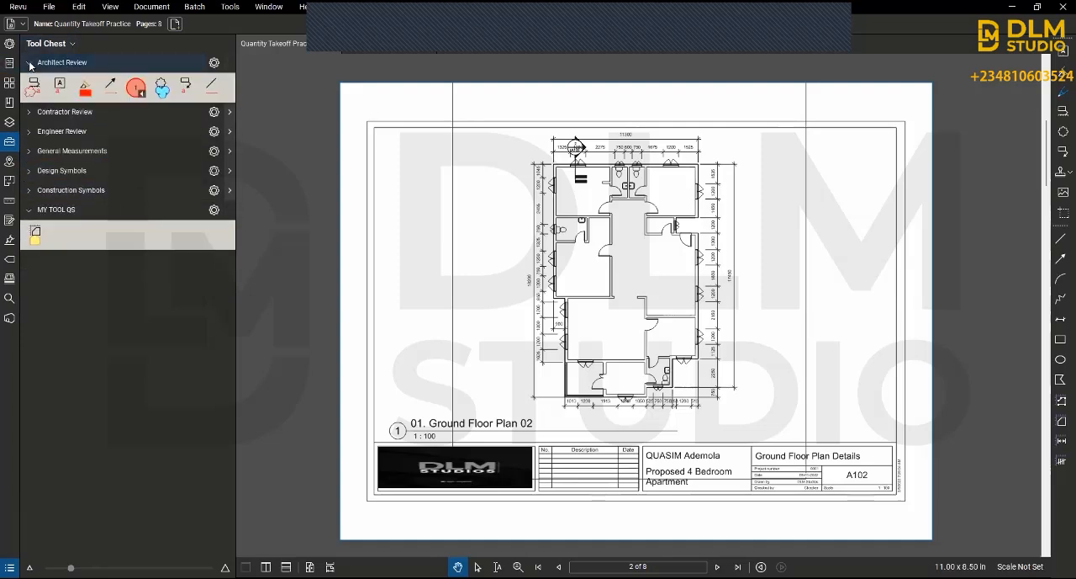
click(29, 112)
click(30, 160)
click(33, 211)
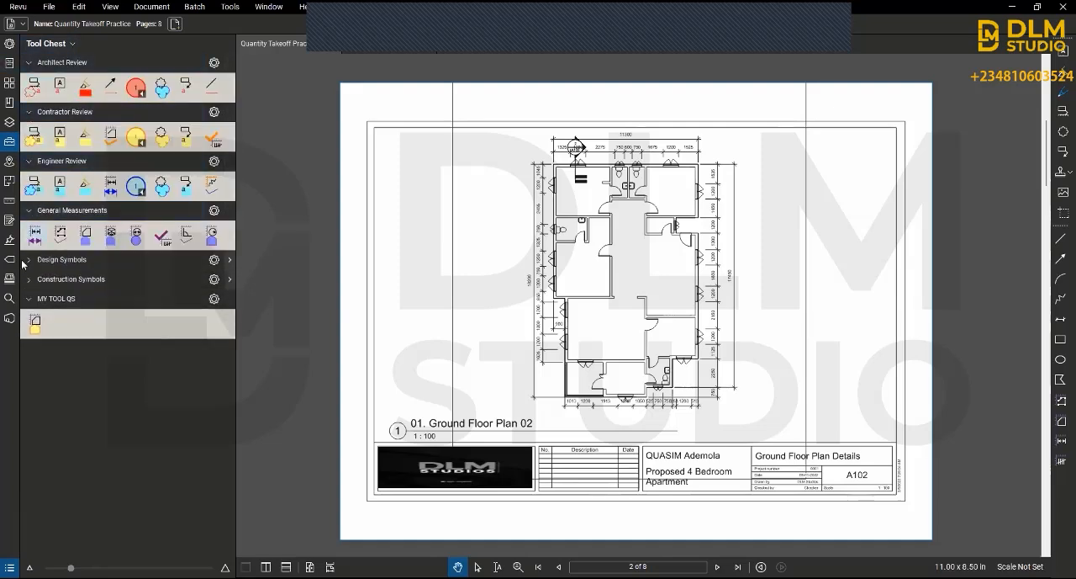
click(29, 260)
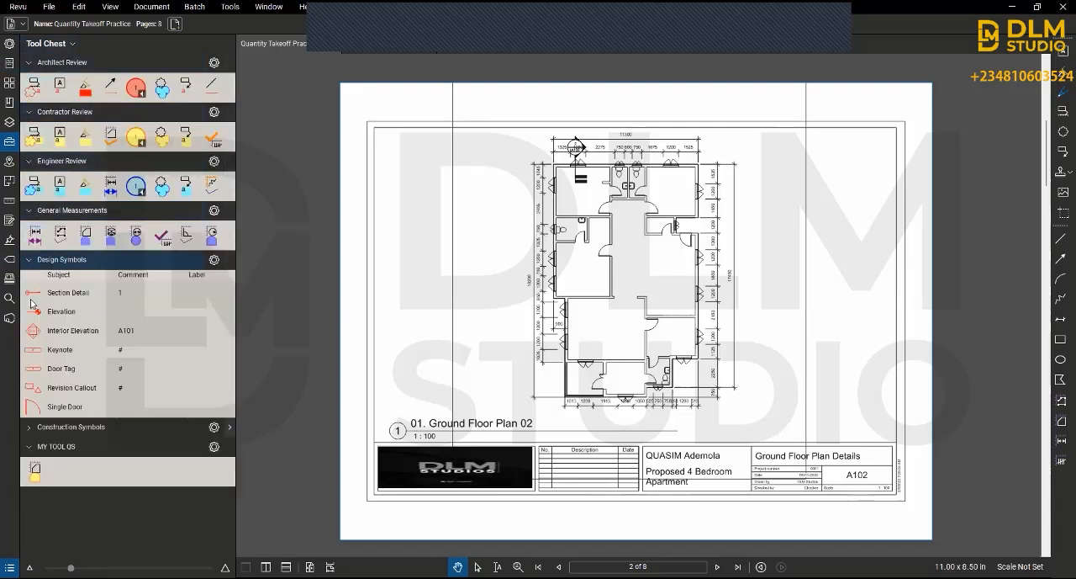
click(31, 427)
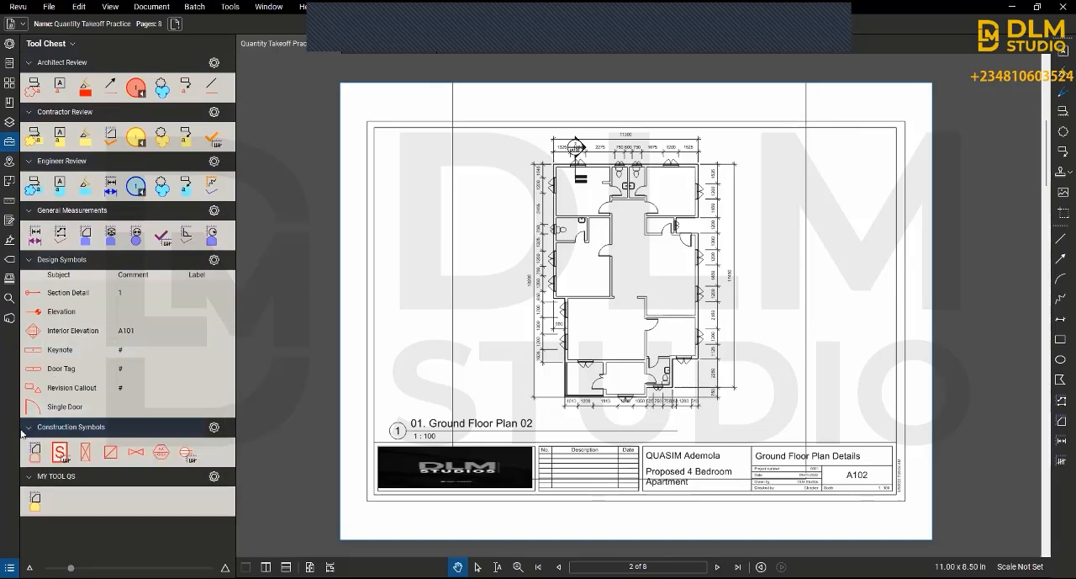
click(214, 260)
click(237, 277)
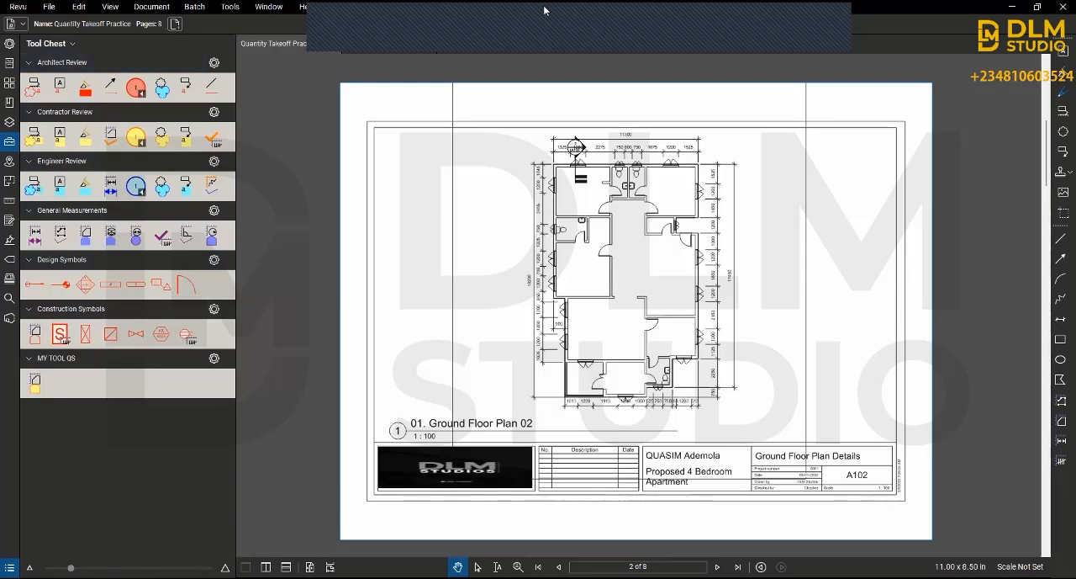
Step: Try the Architect Review cloud callout at the plan's east wall, reshape its cloud and text box, and delete it
click(32, 87)
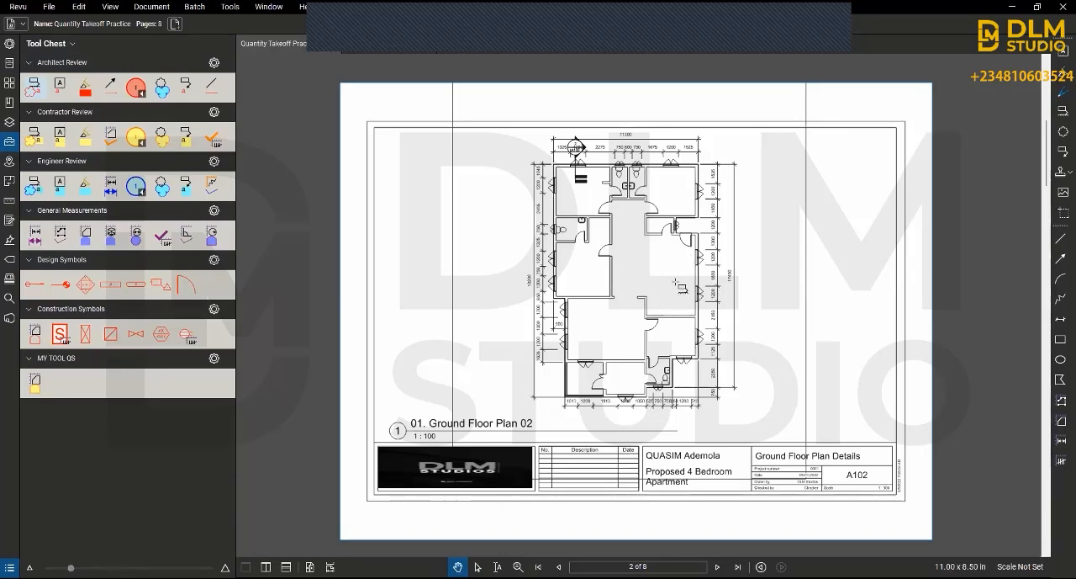
drag(675, 282, 723, 300)
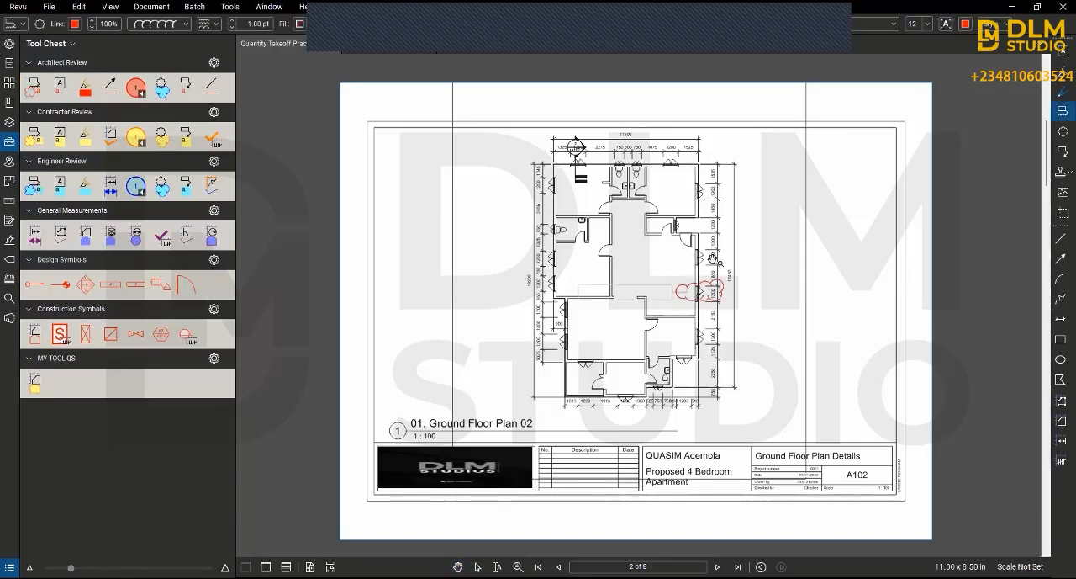
drag(715, 259, 739, 283)
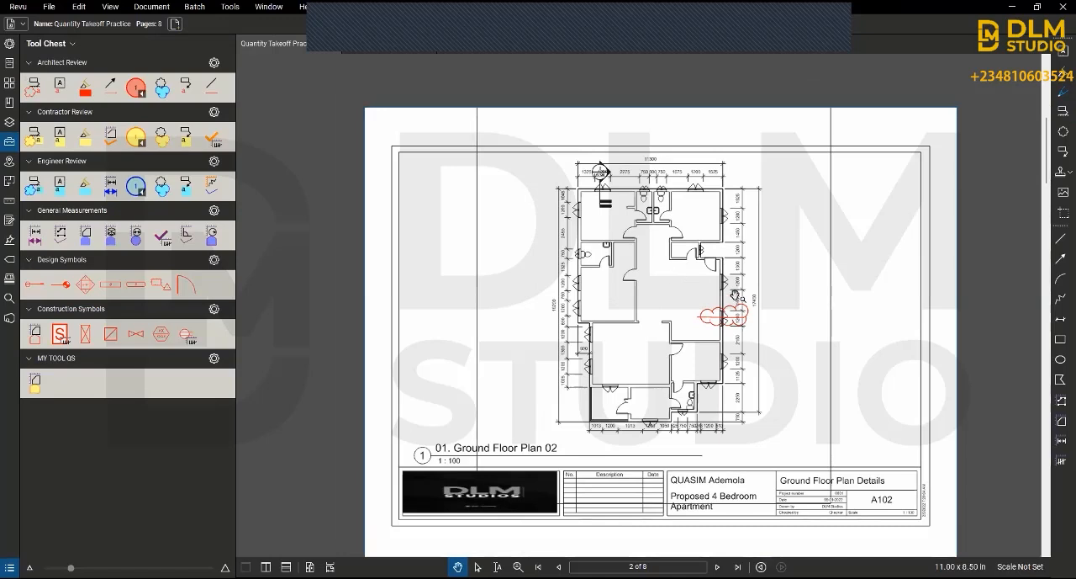
click(744, 316)
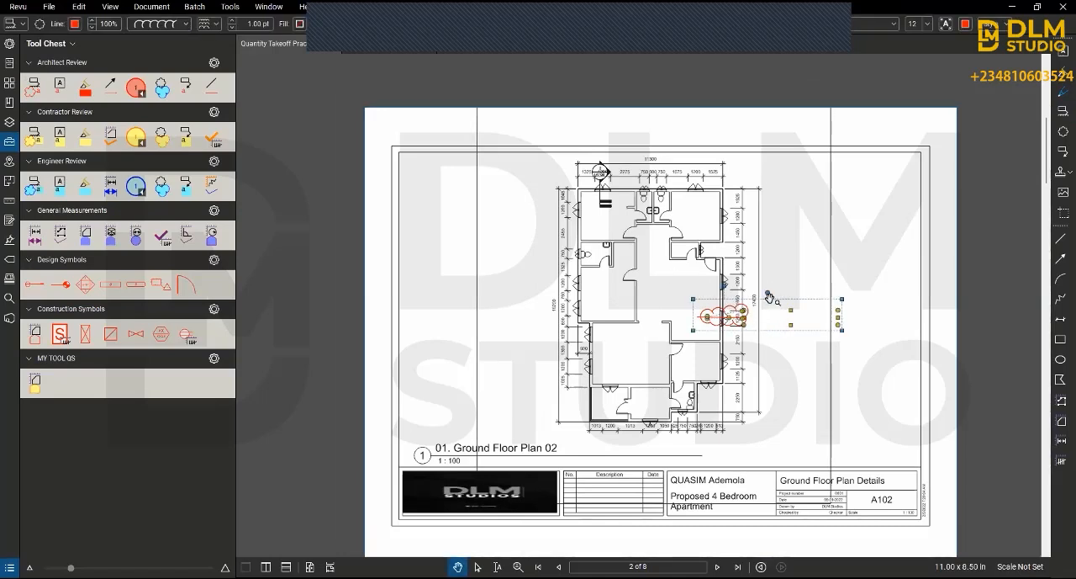
drag(768, 296, 736, 288)
click(704, 310)
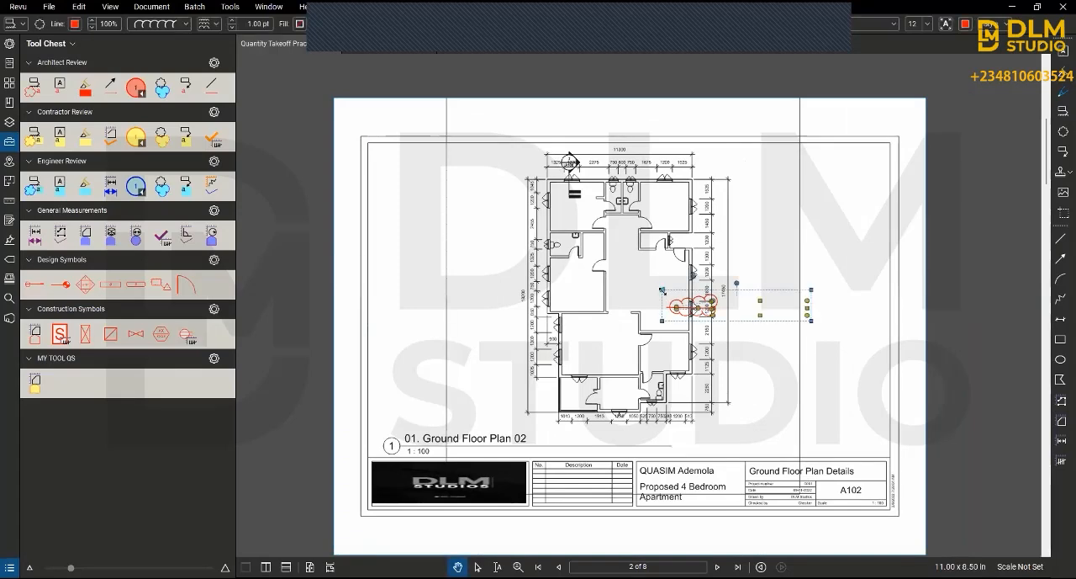
drag(672, 284, 626, 257)
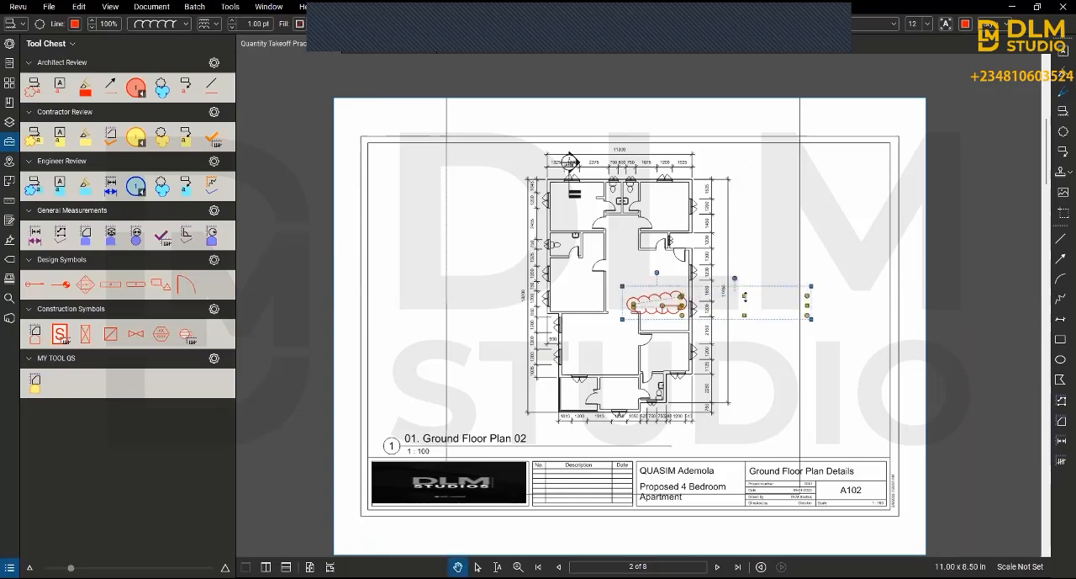
drag(807, 297, 812, 272)
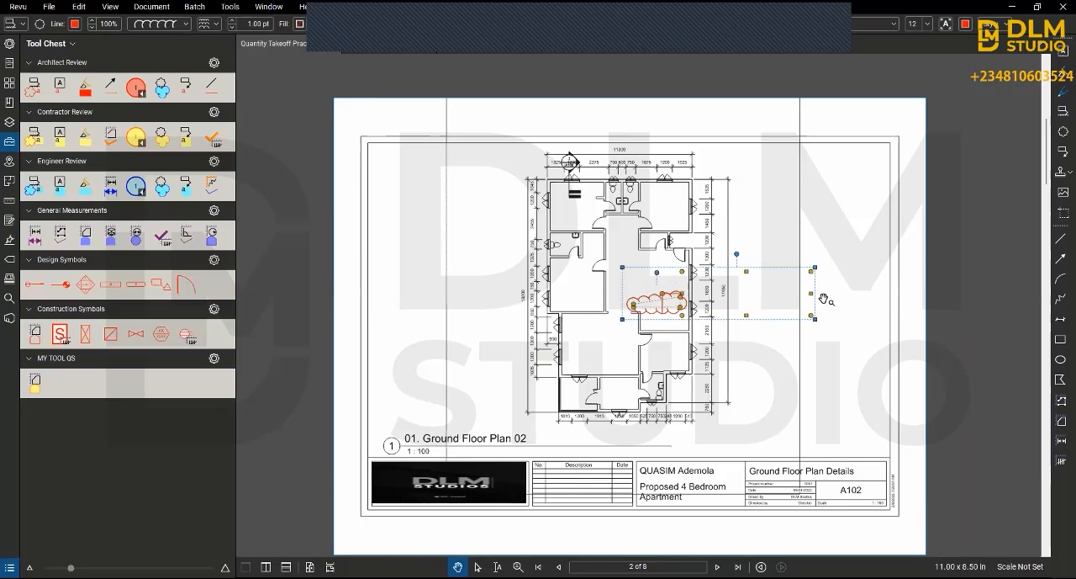
key(Delete)
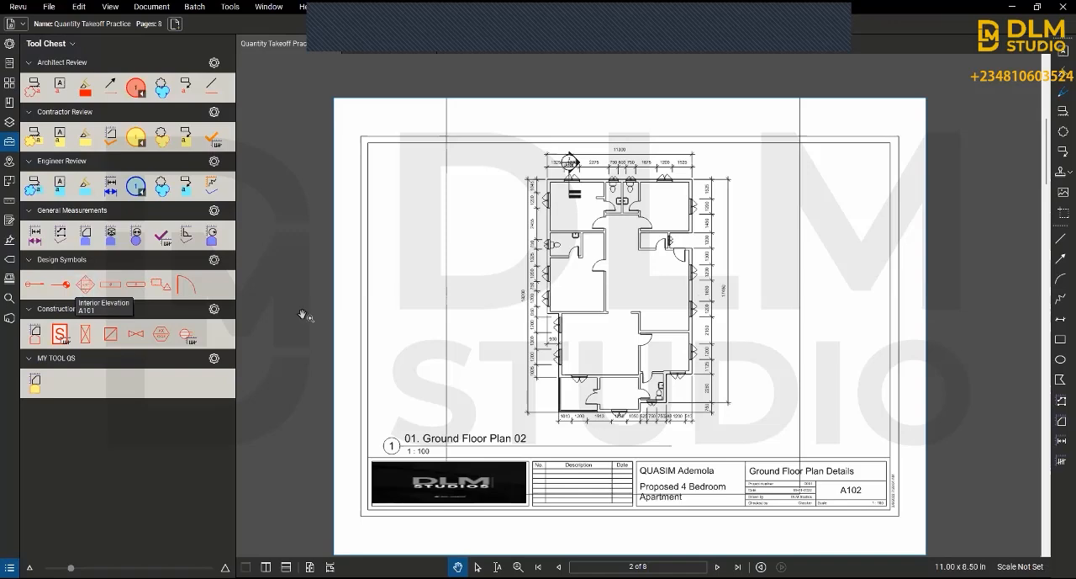
Step: Place the Single Door design symbol on the wall above the small central room at the plan's lower end, and scale it down
scroll(620, 386, up, 4)
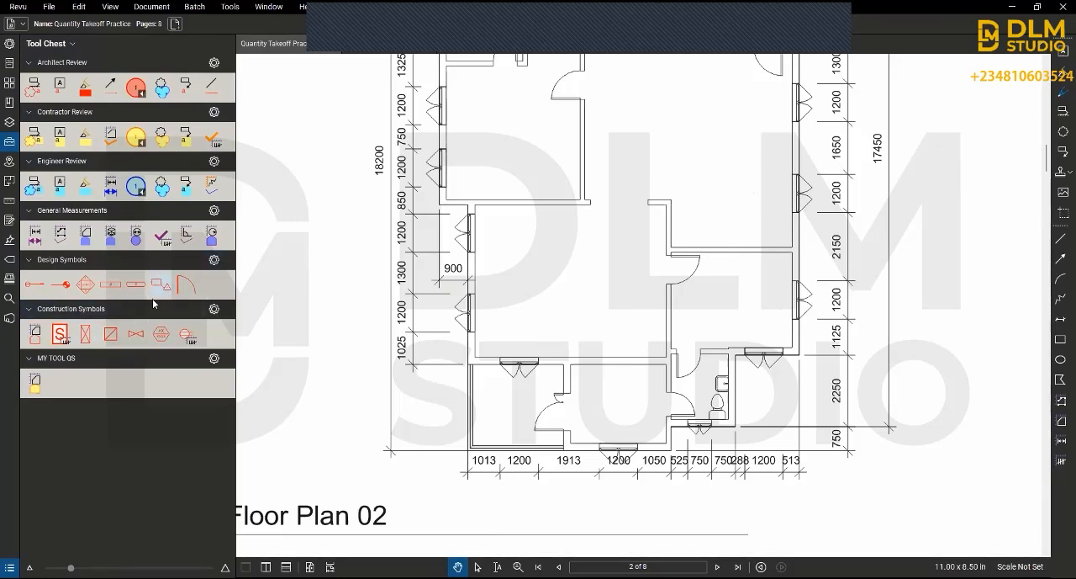
click(186, 286)
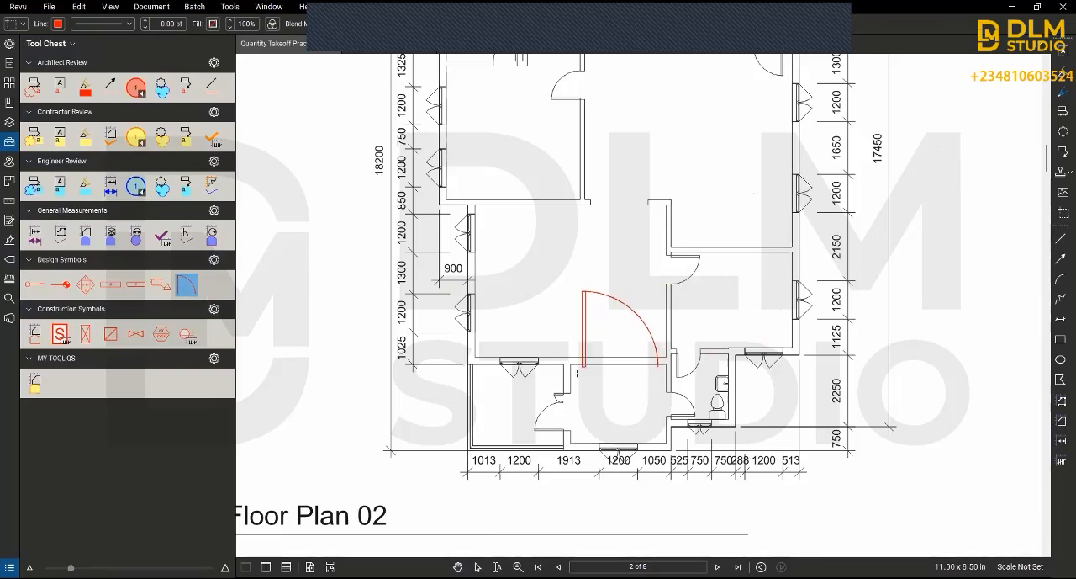
click(577, 372)
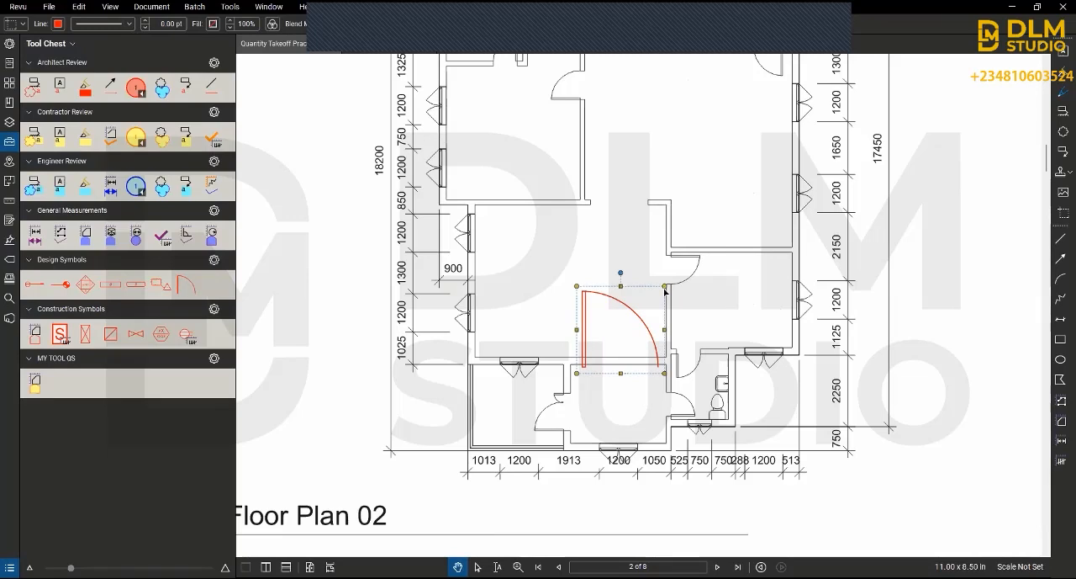
drag(664, 287, 638, 313)
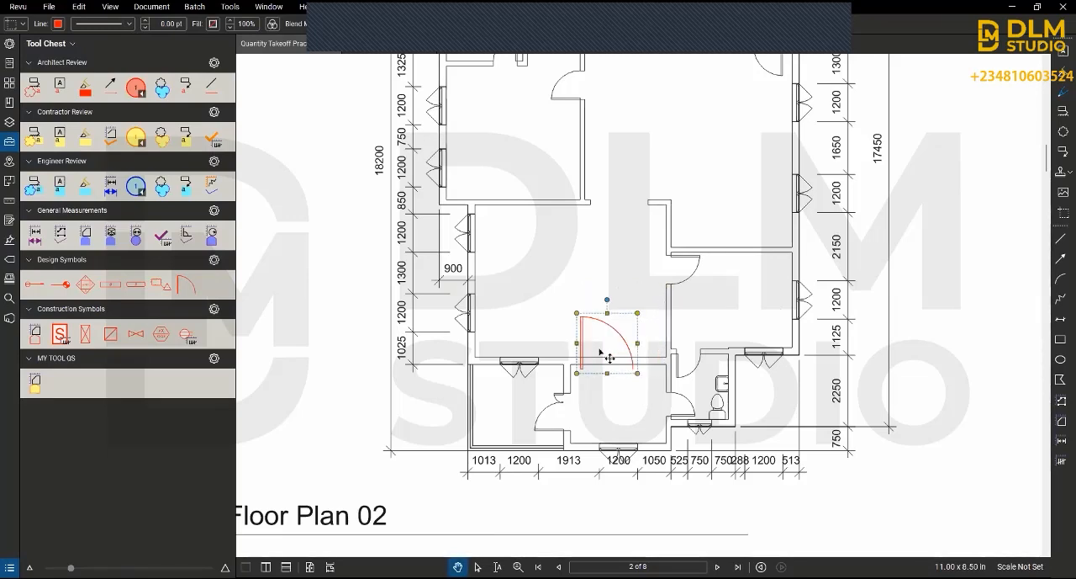
drag(608, 358, 620, 356)
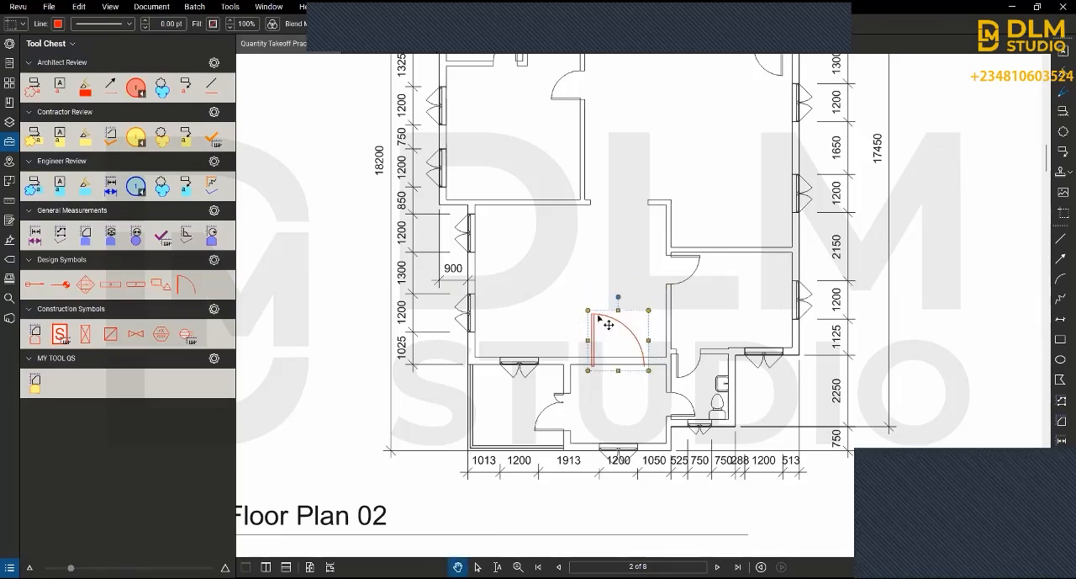
Step: Shrink the red door symbol further, rotate it 180 degrees and move it so the door swings into the small room
drag(589, 311, 623, 365)
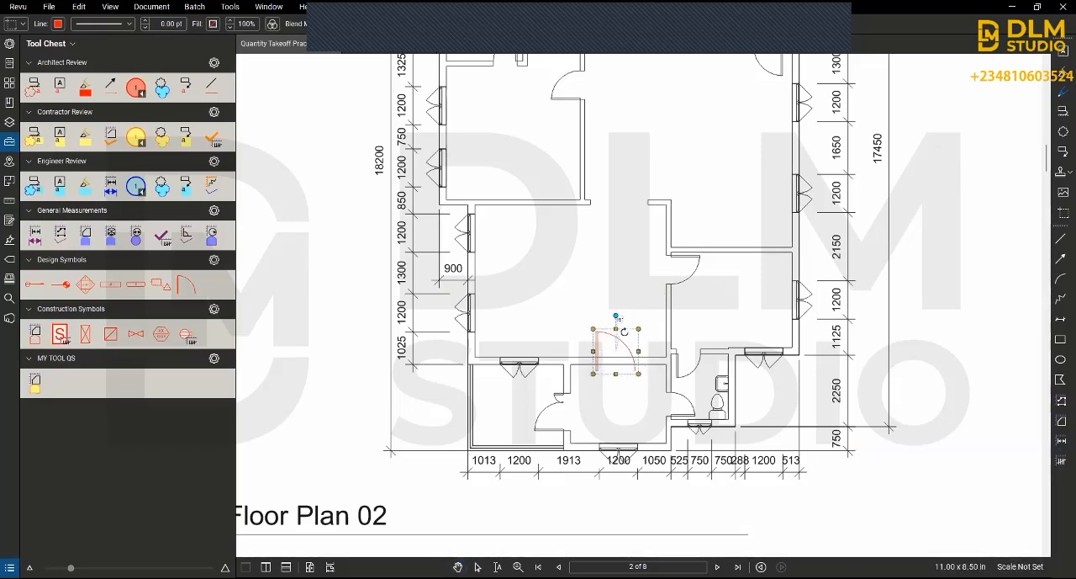
drag(616, 420, 619, 420)
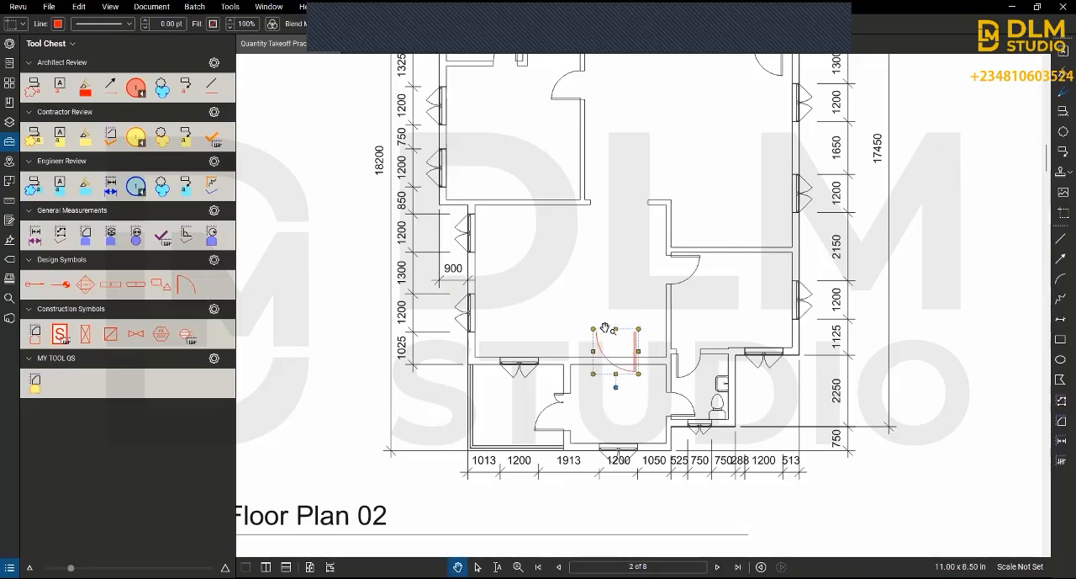
drag(604, 333, 604, 361)
click(593, 418)
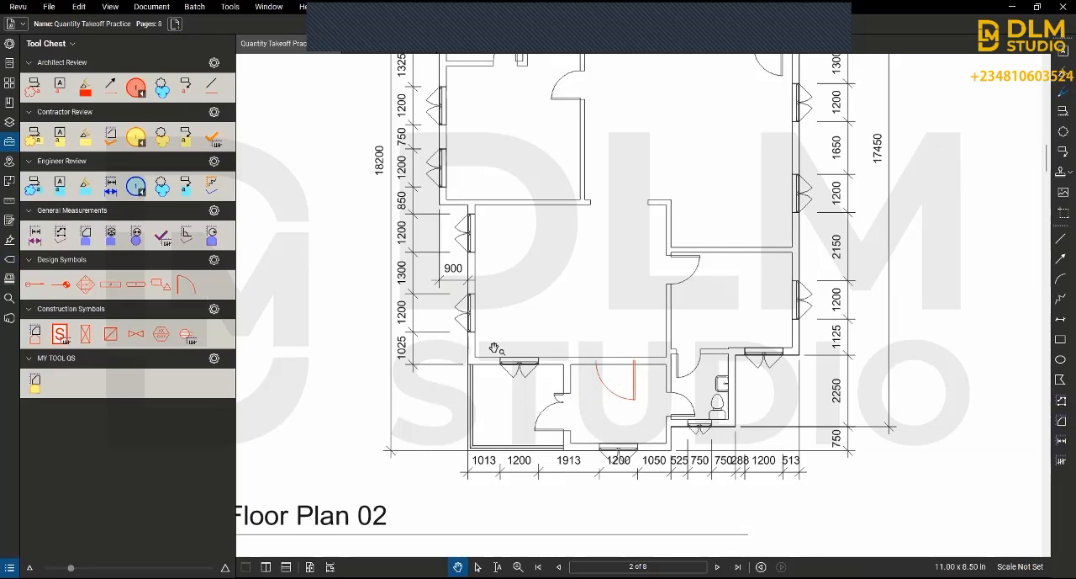
Step: Collapse all the Tool Chest sets from Architect Review to MY TOOL QS
scroll(636, 261, down, 1)
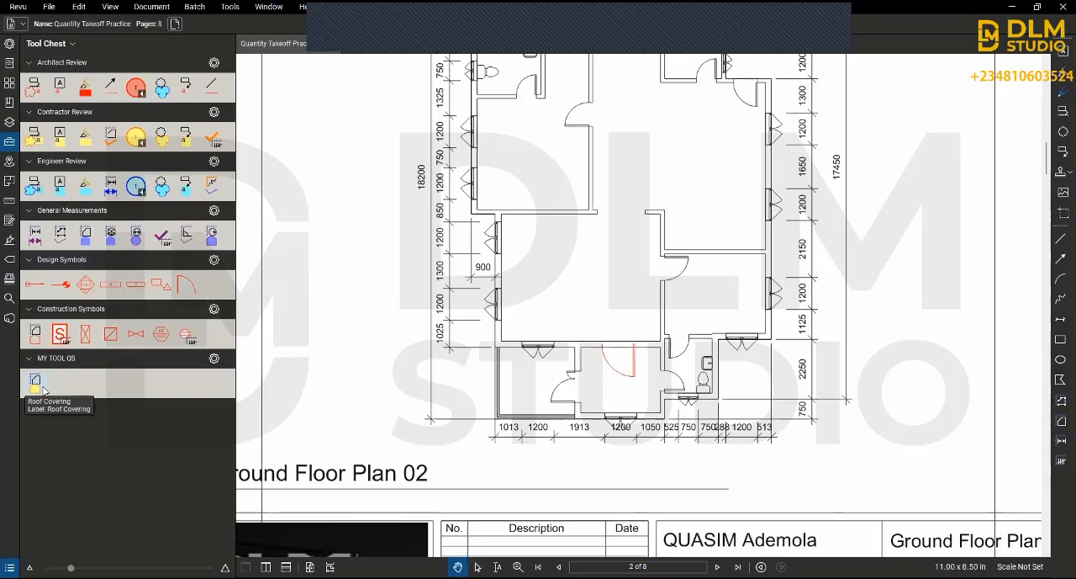
click(29, 63)
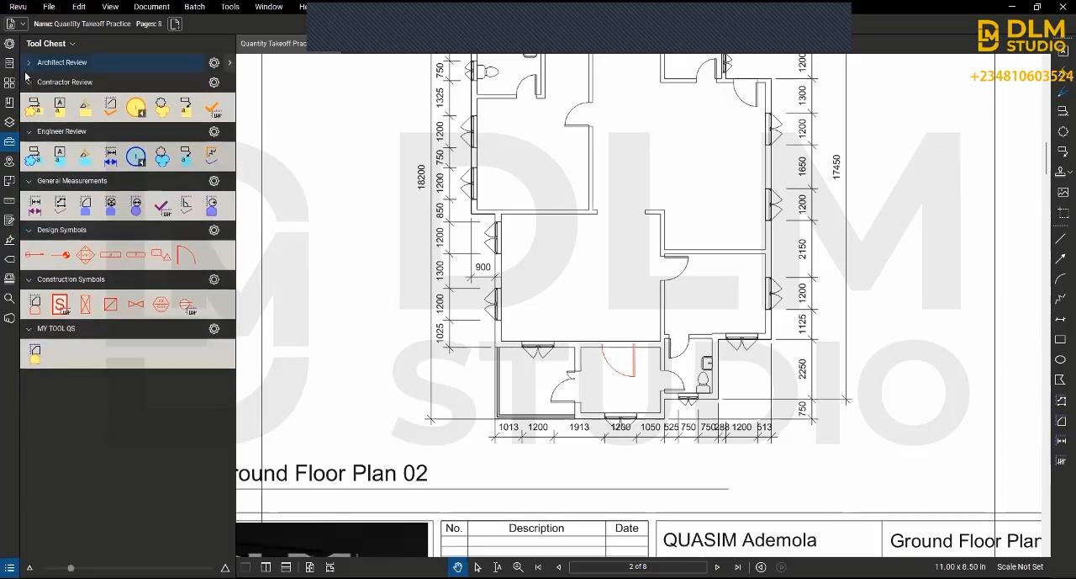
click(29, 82)
click(29, 102)
click(28, 121)
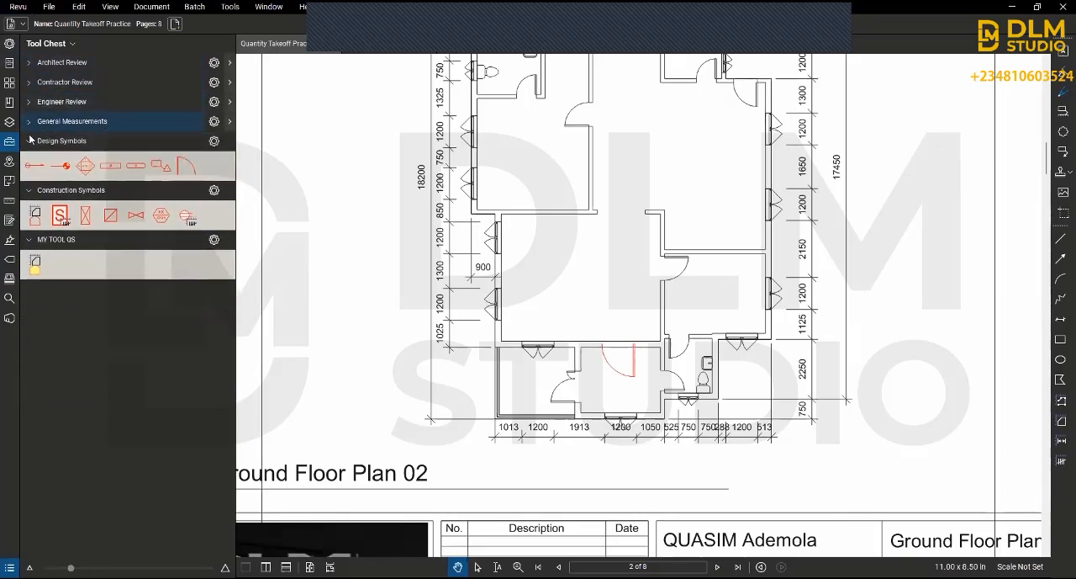
click(29, 141)
click(29, 160)
click(29, 180)
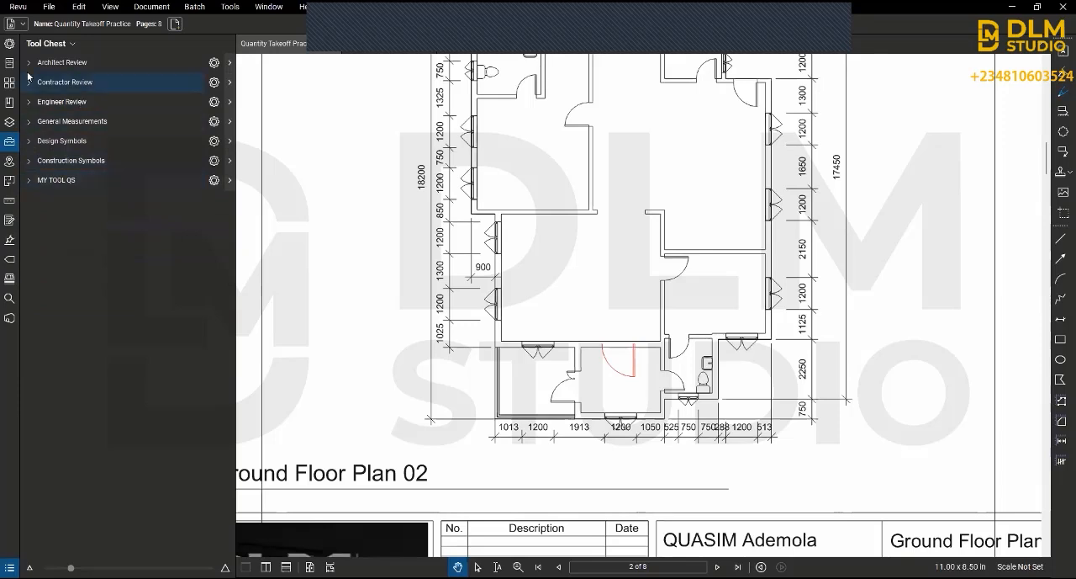
Step: Add a new tool set titled QS Software Training Class 4, shown in all profiles and saved as QS Software Training Class 4.btx
click(37, 43)
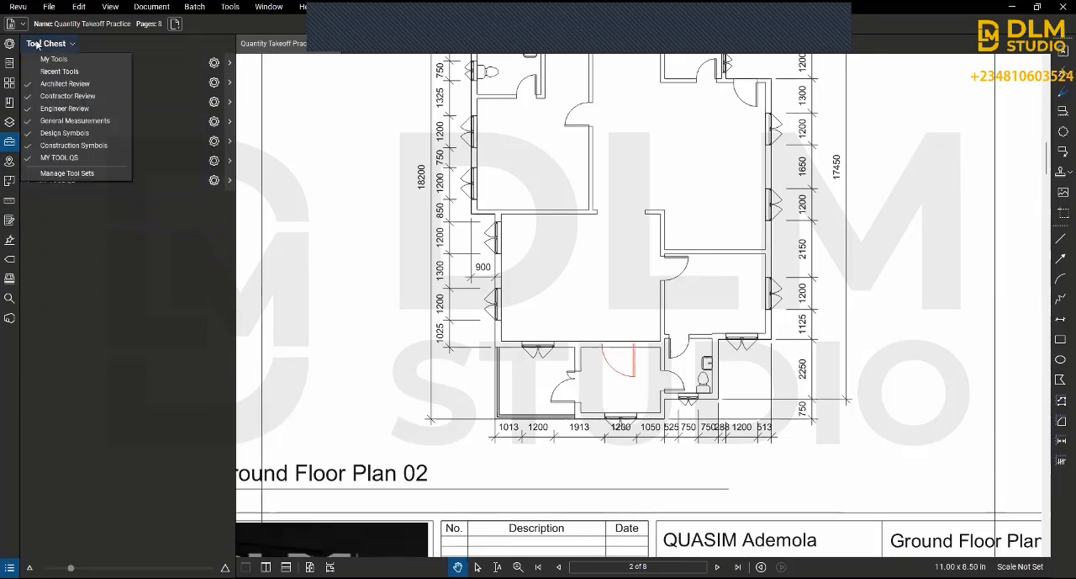
click(72, 174)
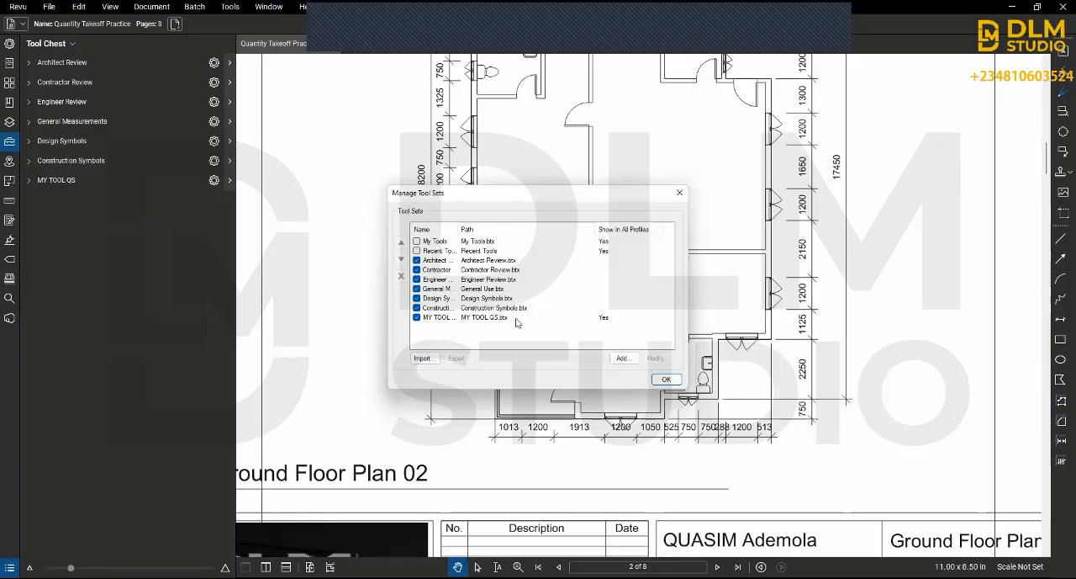
click(623, 359)
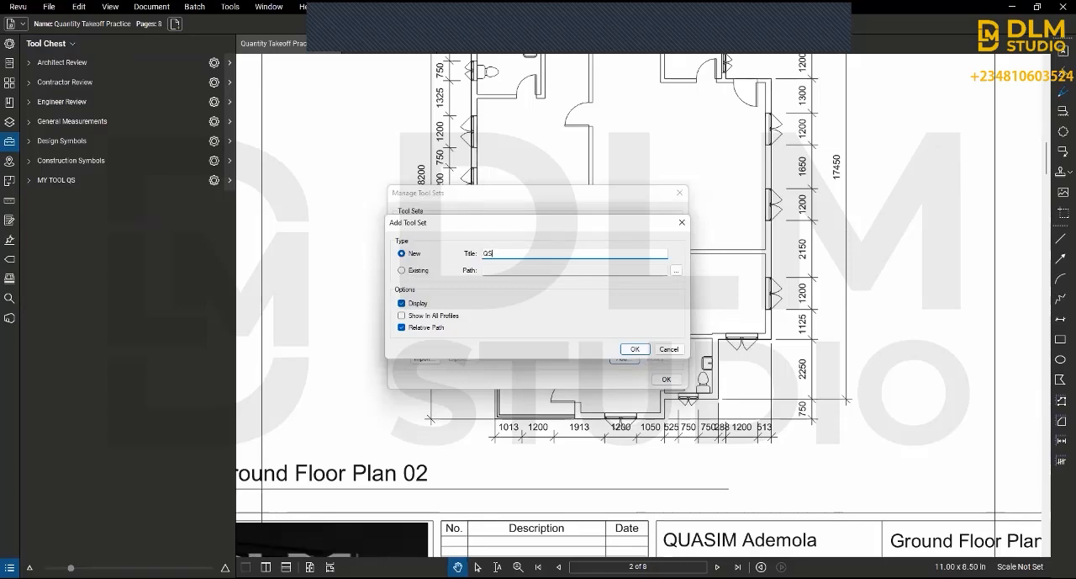
text(Set)
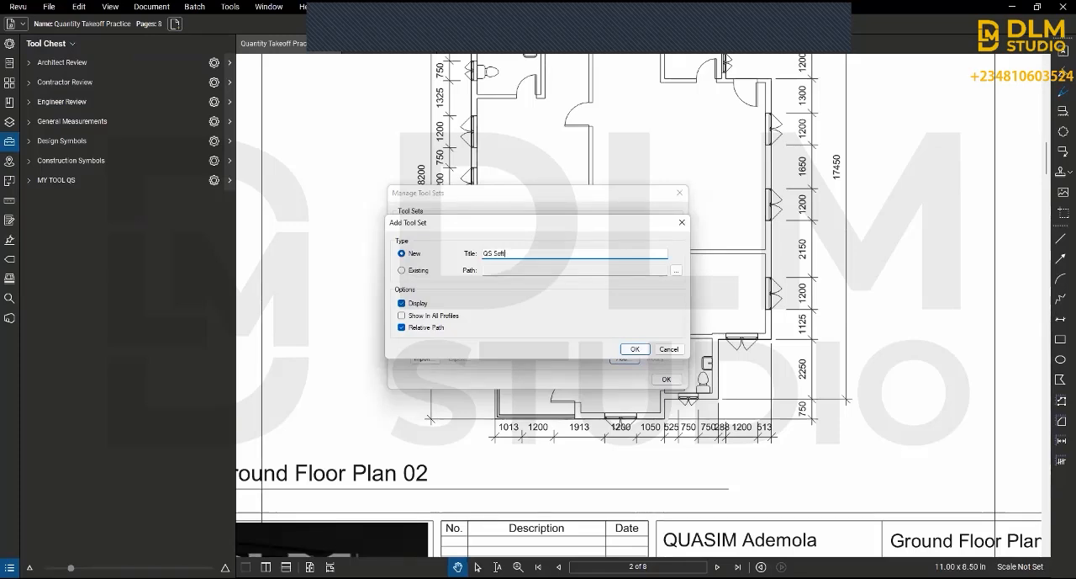
text(ware Training Class 4)
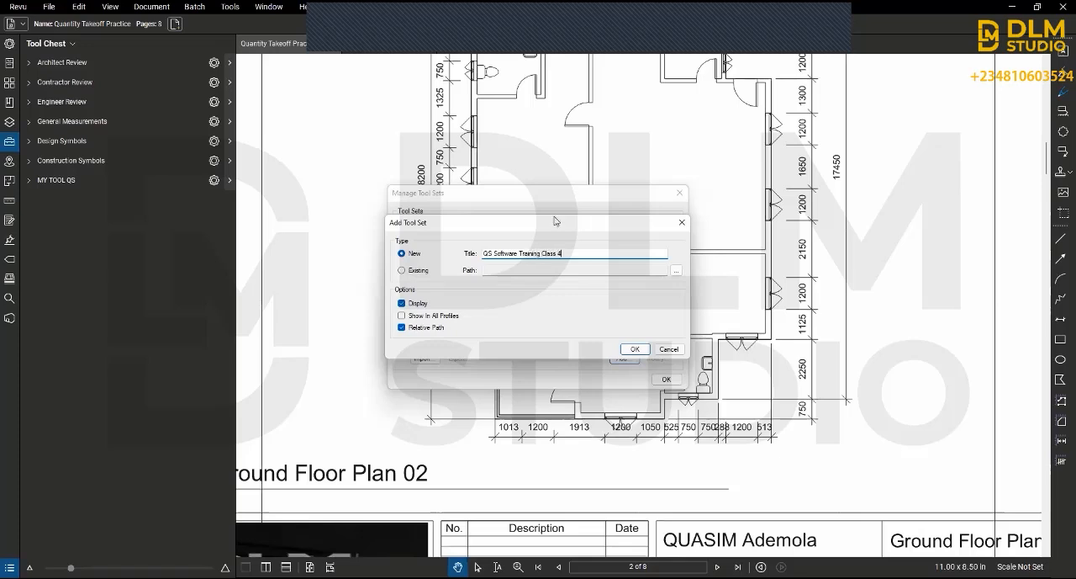
click(402, 315)
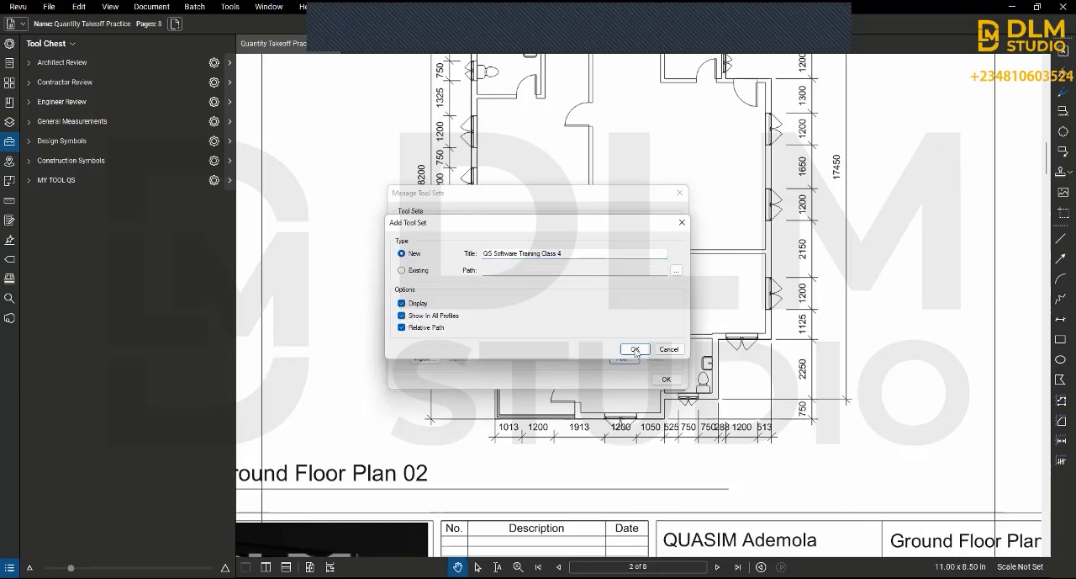
click(636, 350)
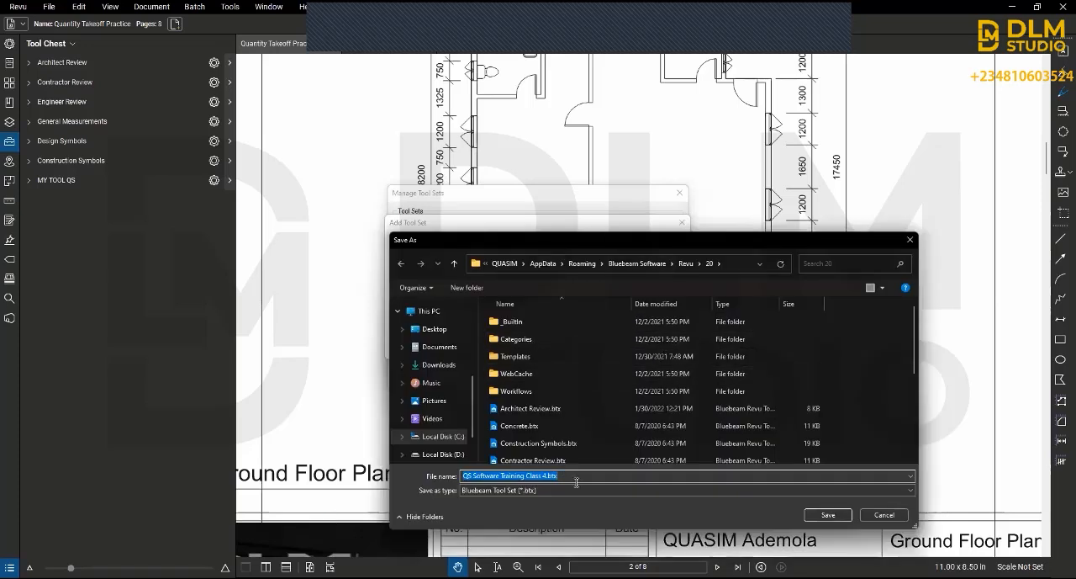
click(838, 515)
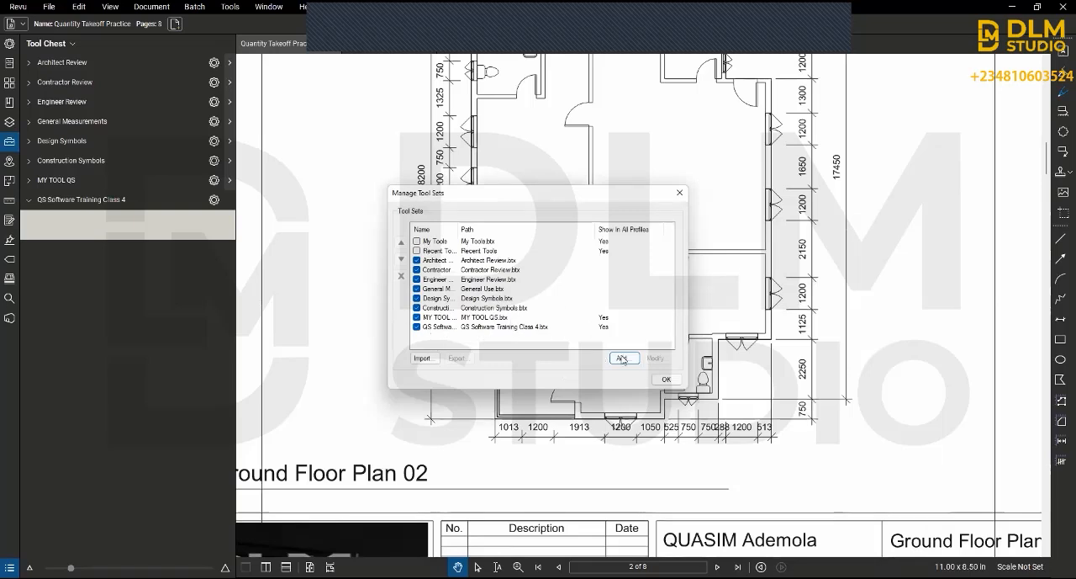
click(666, 378)
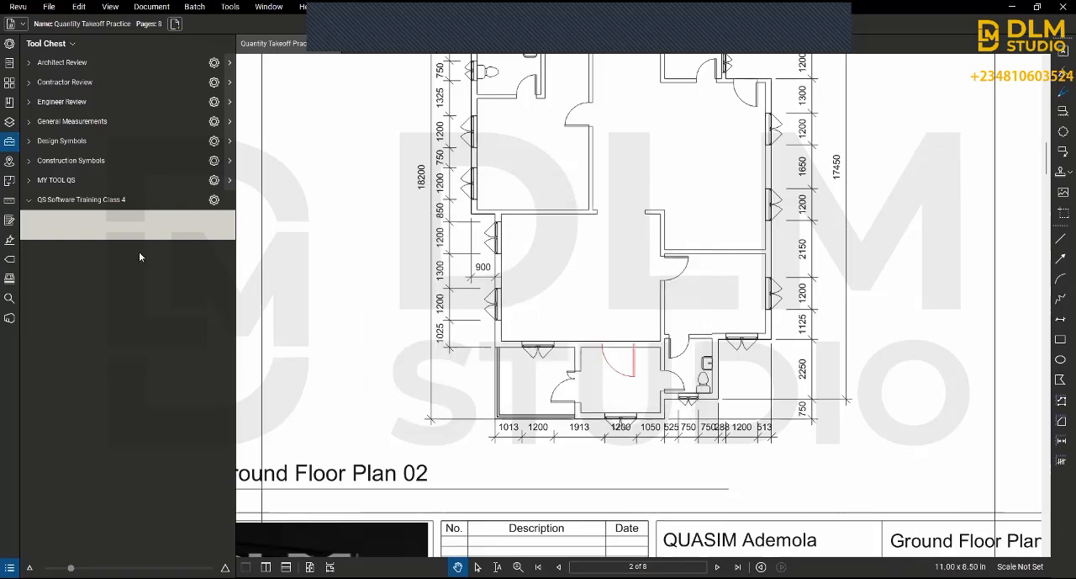
Step: Collapse and re-expand the QS Software Training Class 4 set, and show the document's places and hyperlinks
click(28, 200)
click(28, 200)
click(9, 165)
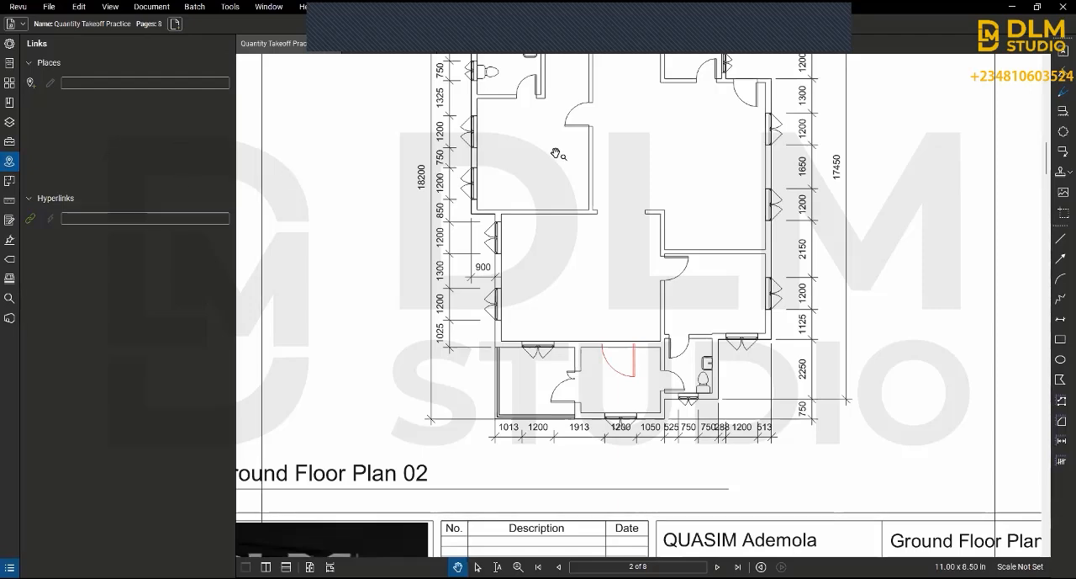
Step: Add a place named Site that points to page 2 at Fit Page scale, and jump to it
scroll(532, 181, down, 2)
drag(530, 192, 536, 257)
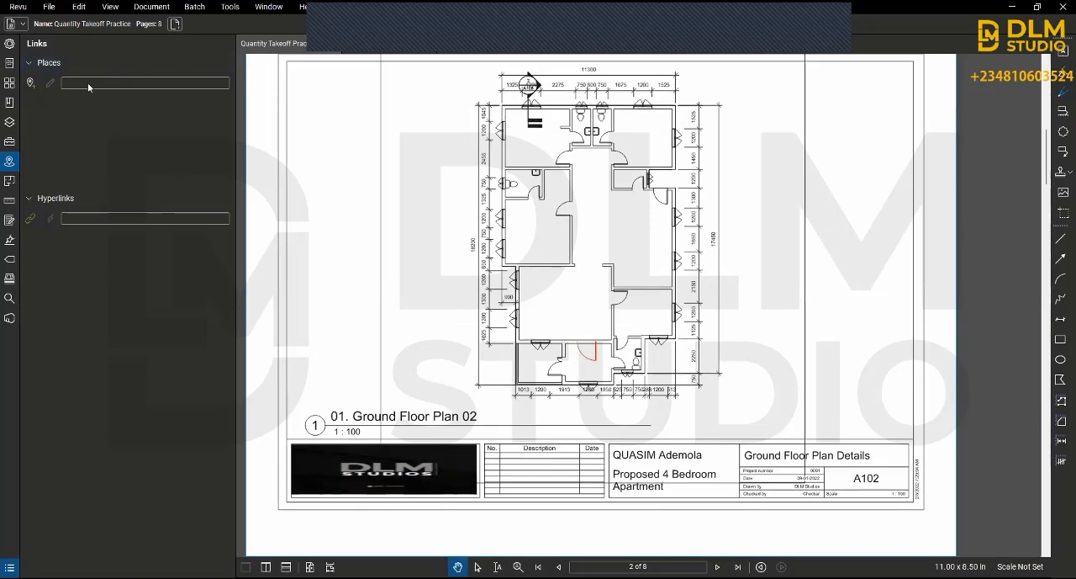
click(30, 84)
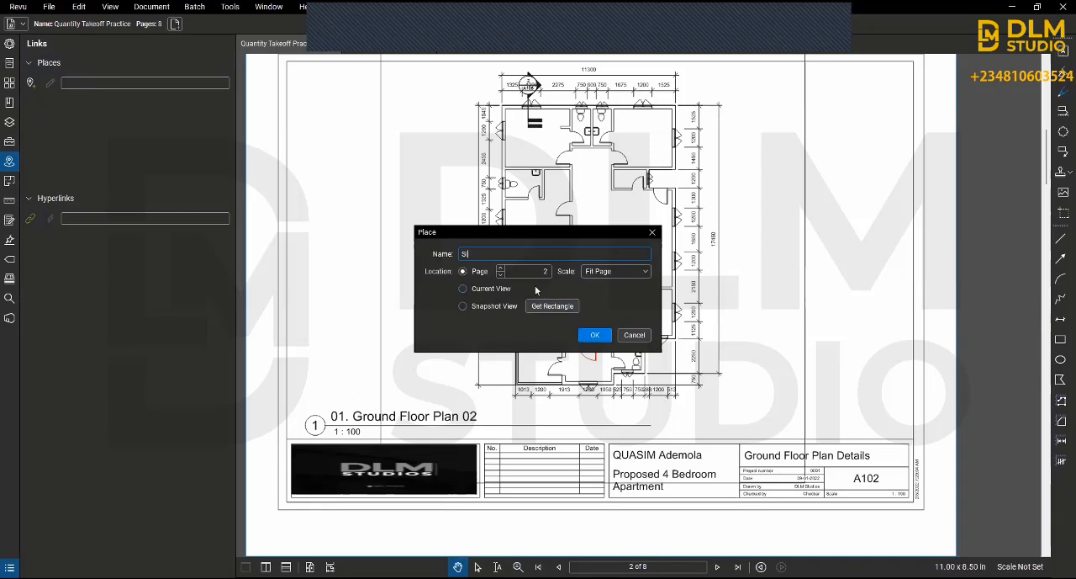
text(ite)
click(595, 335)
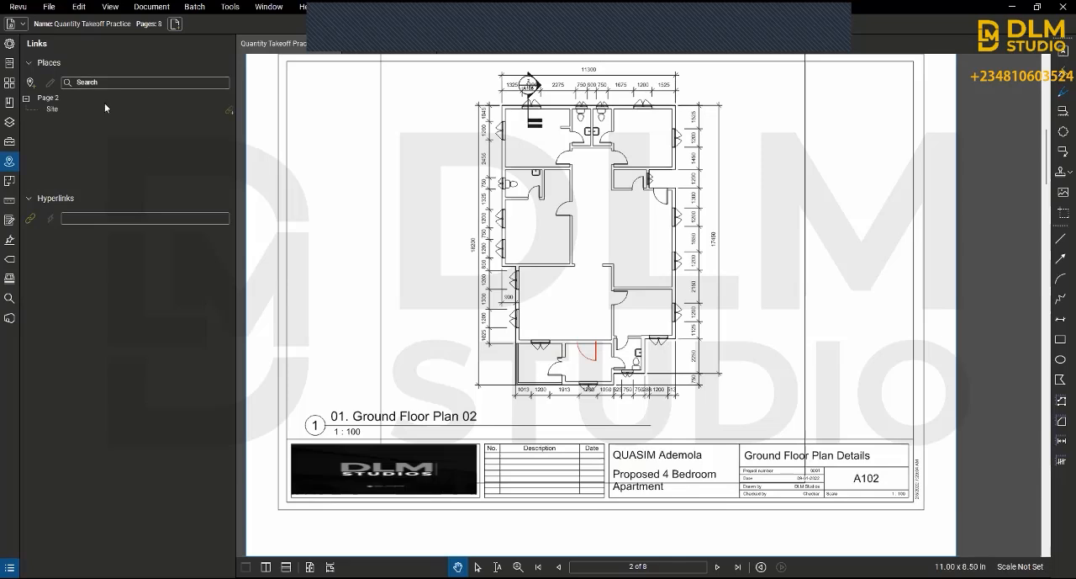
click(54, 109)
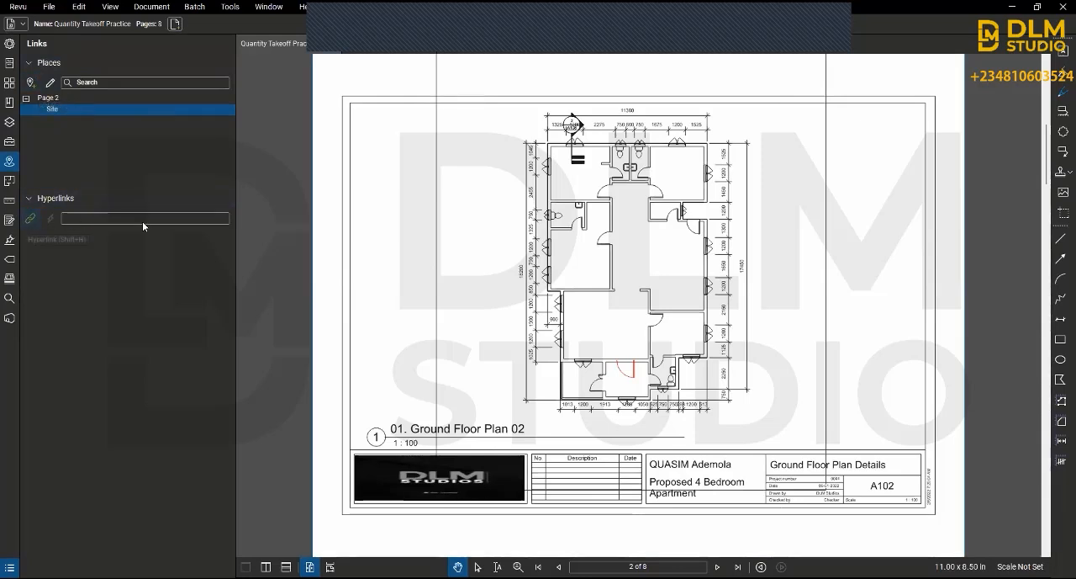
Step: Start the Hyperlink tool, clear the Site selection and show the document's spaces
click(30, 218)
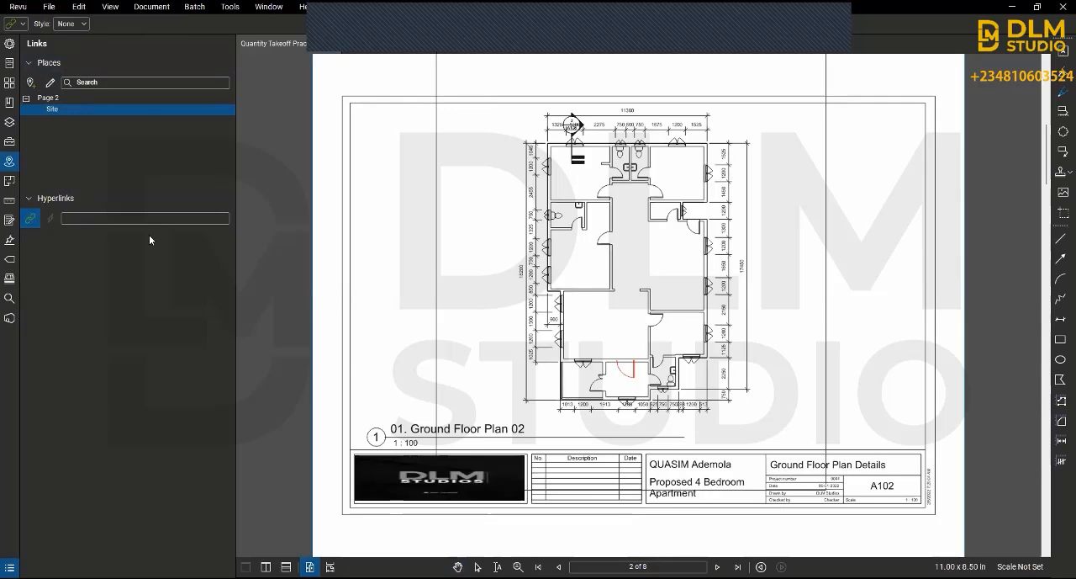
click(59, 176)
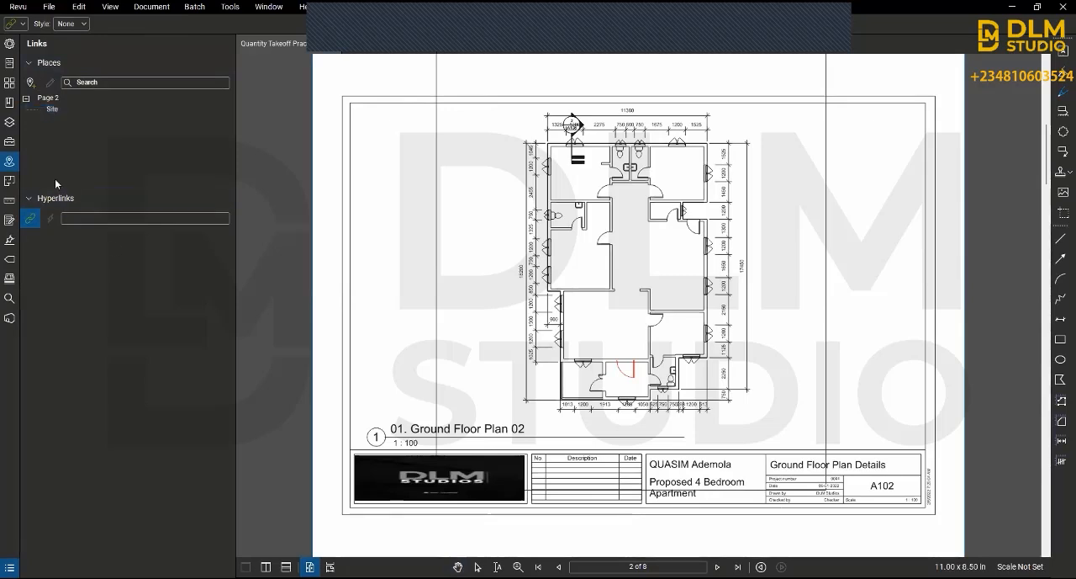
click(12, 180)
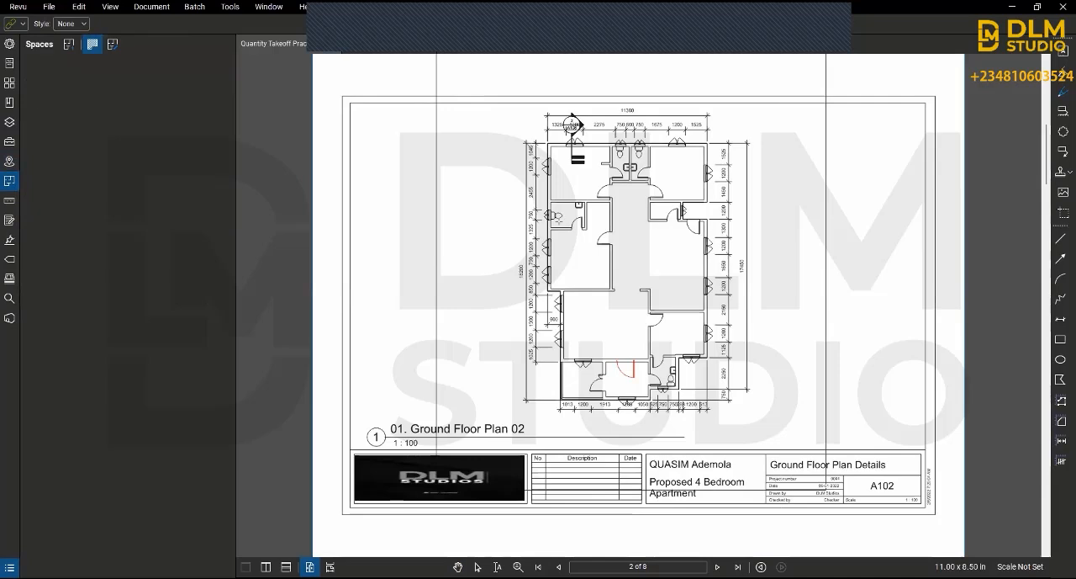
scroll(645, 258, up, 3)
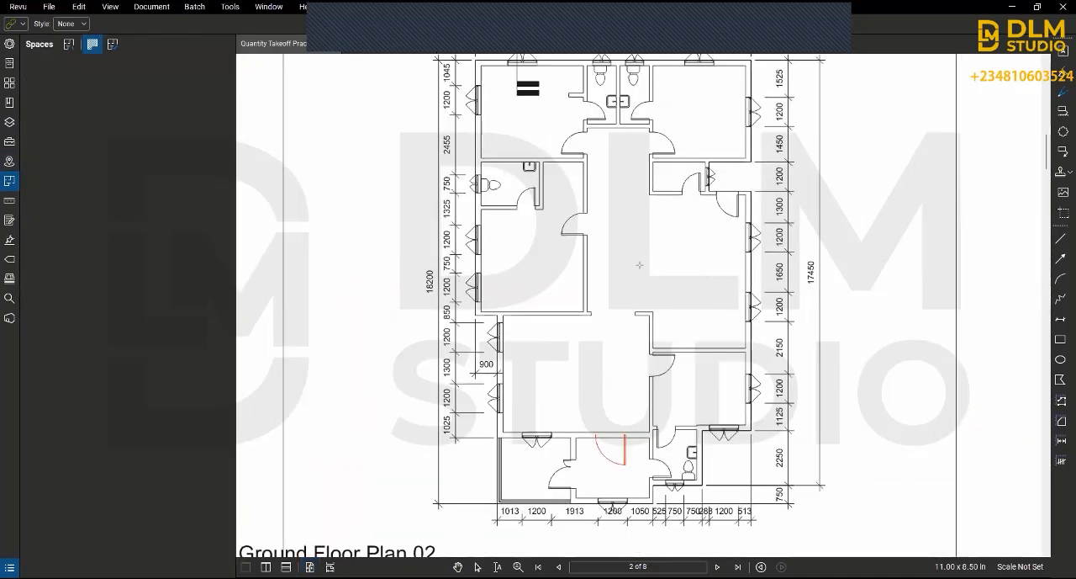
mouse_move(601, 199)
mouse_down()
mouse_move(646, 273)
mouse_move(672, 291)
mouse_move(716, 281)
mouse_move(727, 299)
mouse_move(713, 266)
mouse_move(698, 276)
mouse_up()
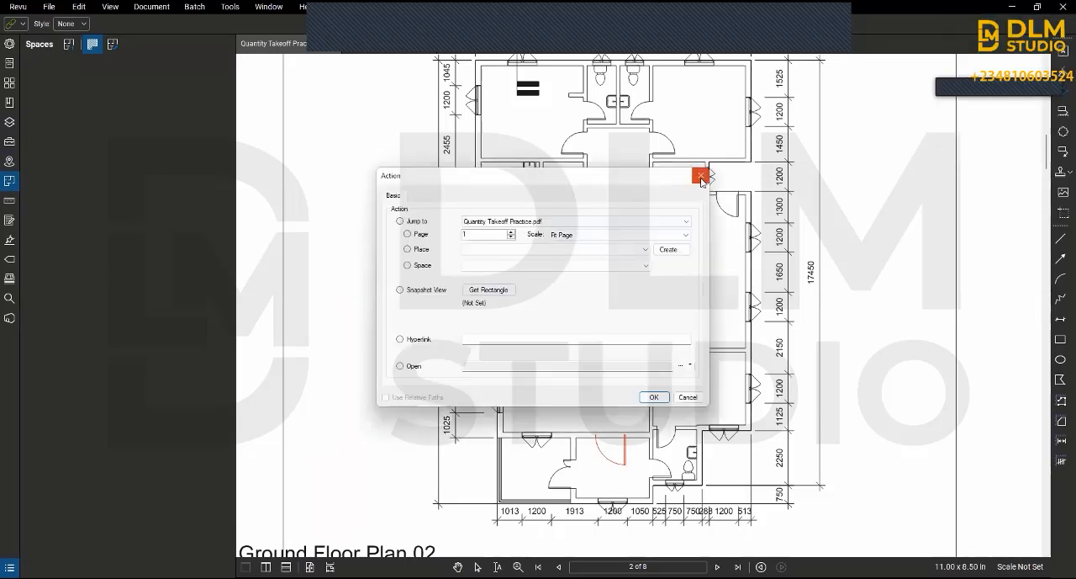
click(701, 177)
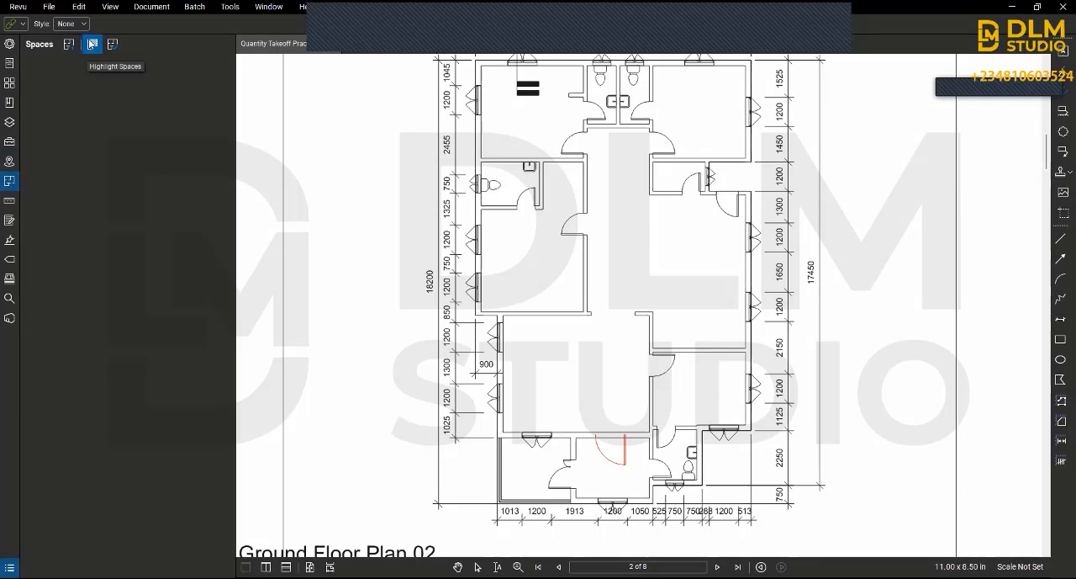
Step: Try to link a rectangle over the large living space to a space in Quantity Takeoff Practice.pdf, and discard the link
click(92, 46)
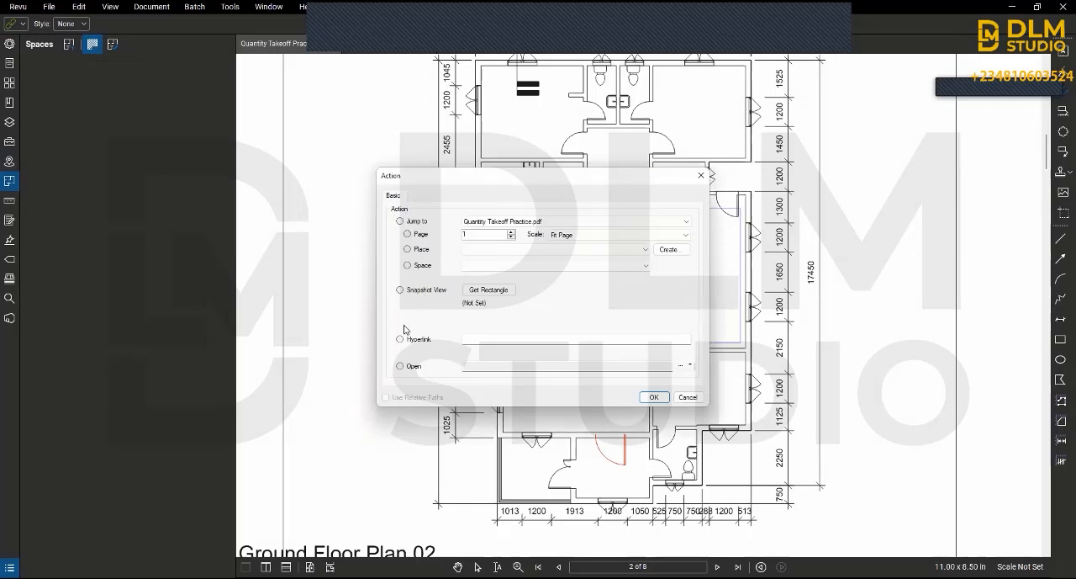
click(654, 396)
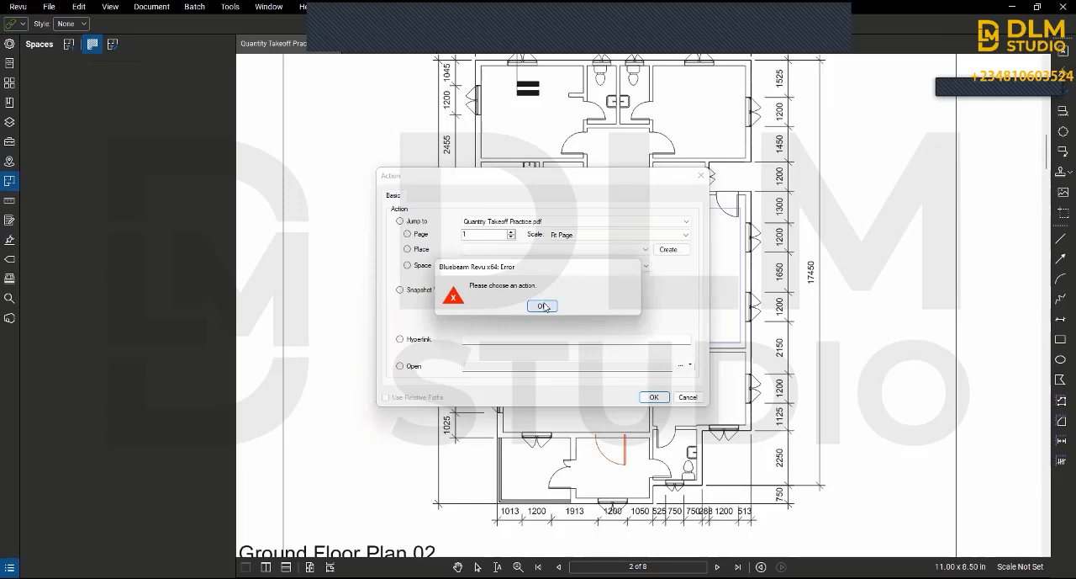
click(543, 306)
click(408, 266)
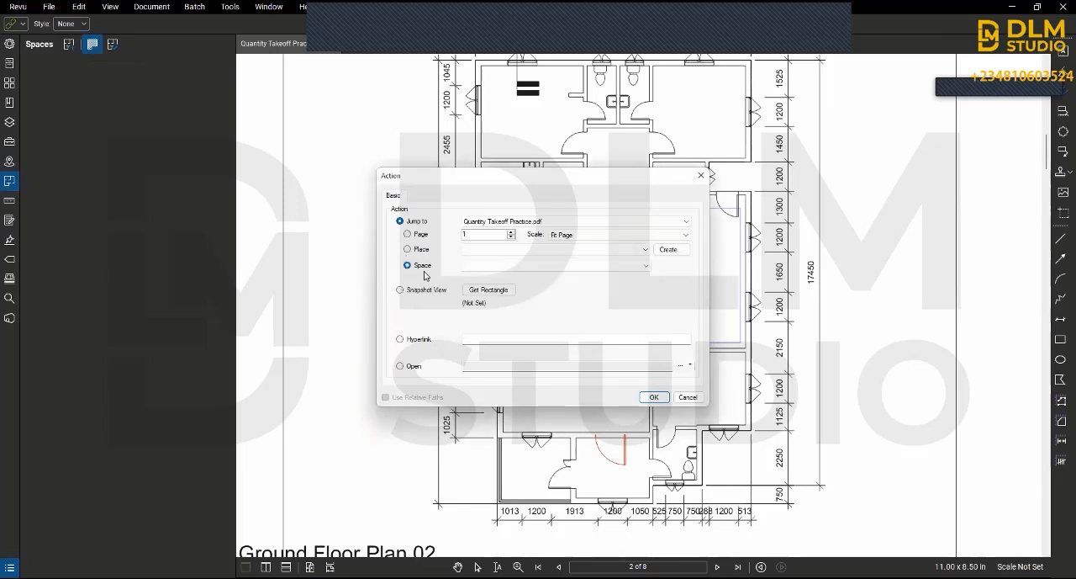
click(646, 267)
click(647, 268)
click(652, 397)
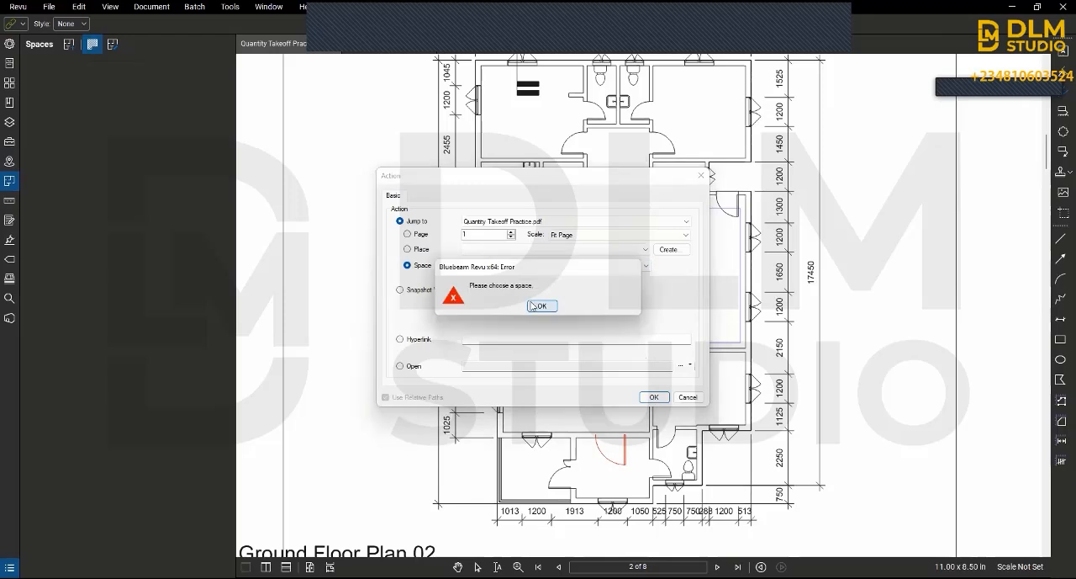
click(536, 306)
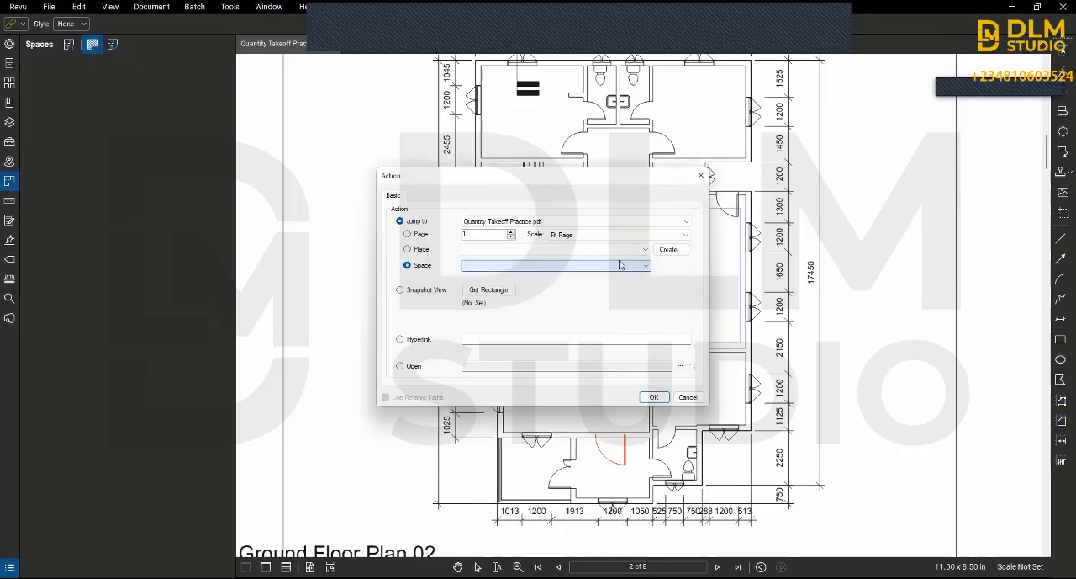
click(645, 267)
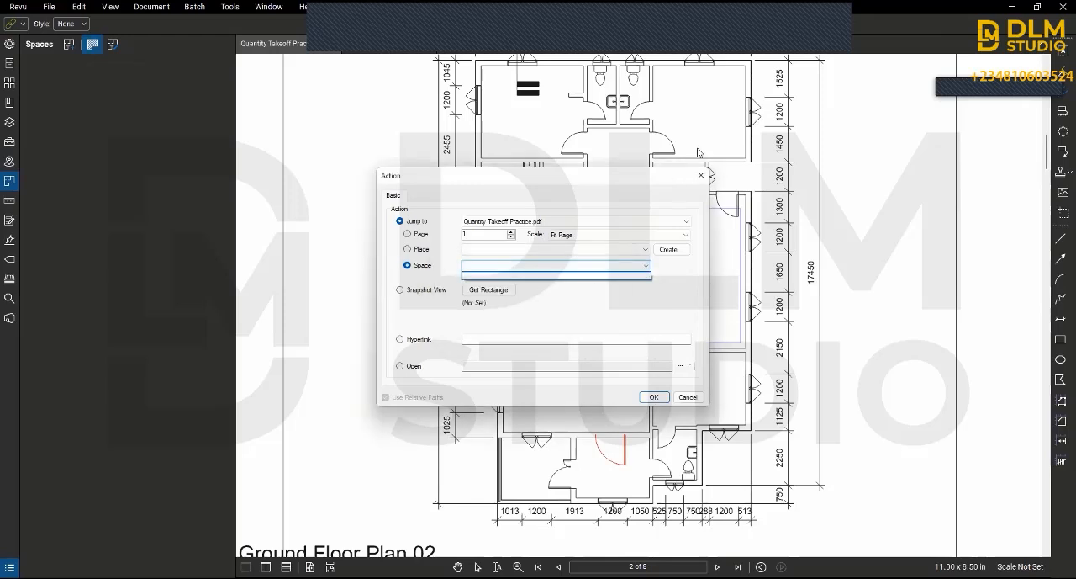
click(700, 177)
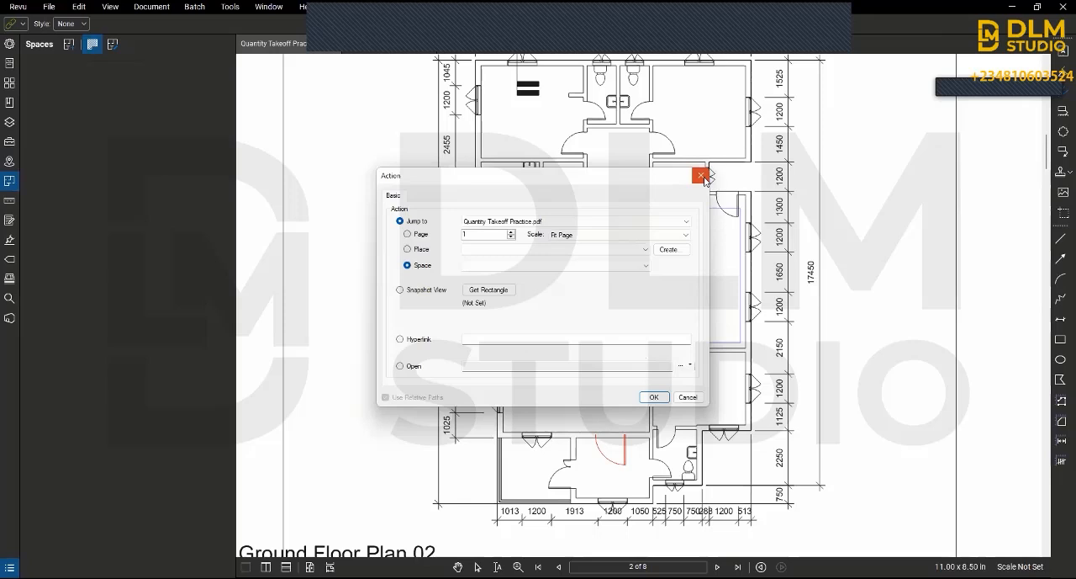
click(701, 176)
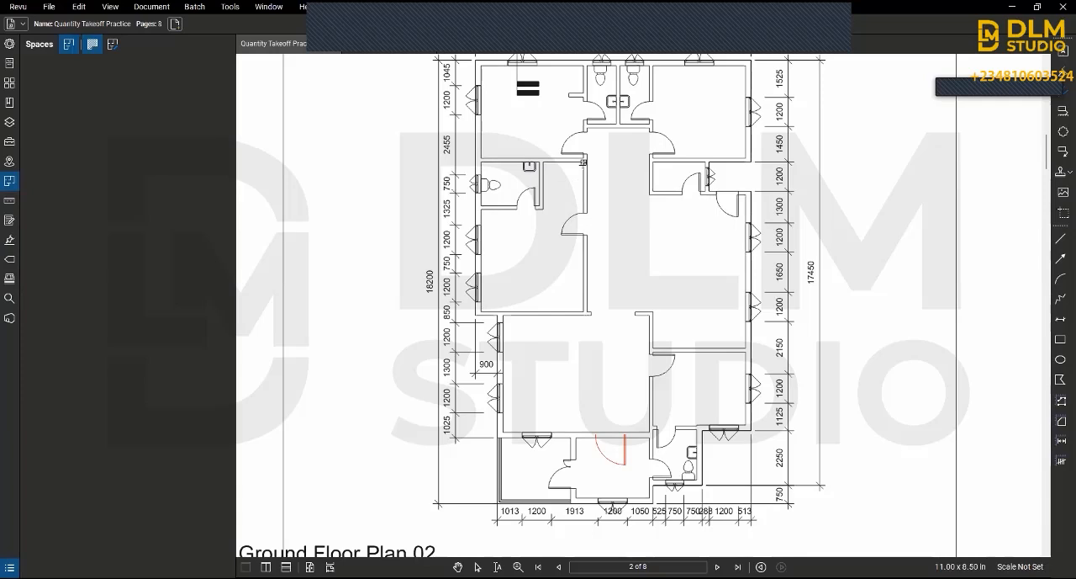
Step: Outline the L-shaped room around the toilet along its inner walls as a space named bedroom
click(583, 162)
click(544, 162)
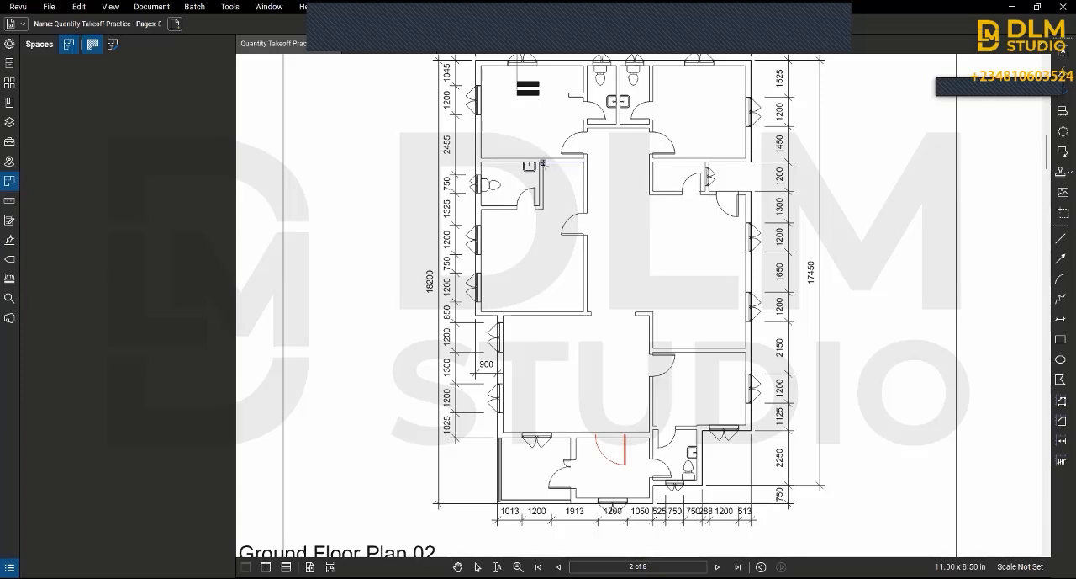
click(544, 209)
click(482, 209)
click(481, 311)
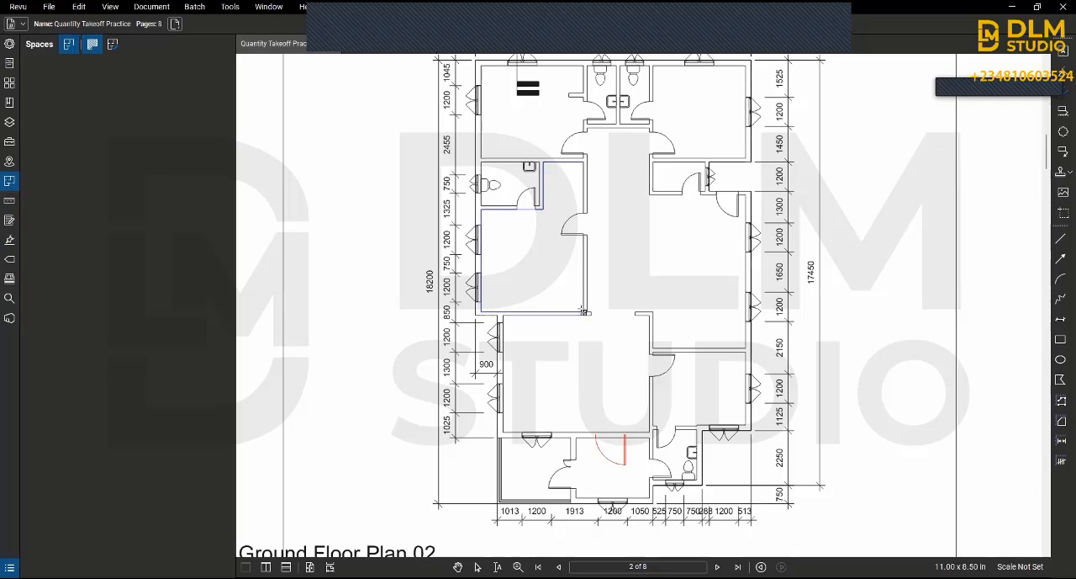
click(584, 312)
click(583, 164)
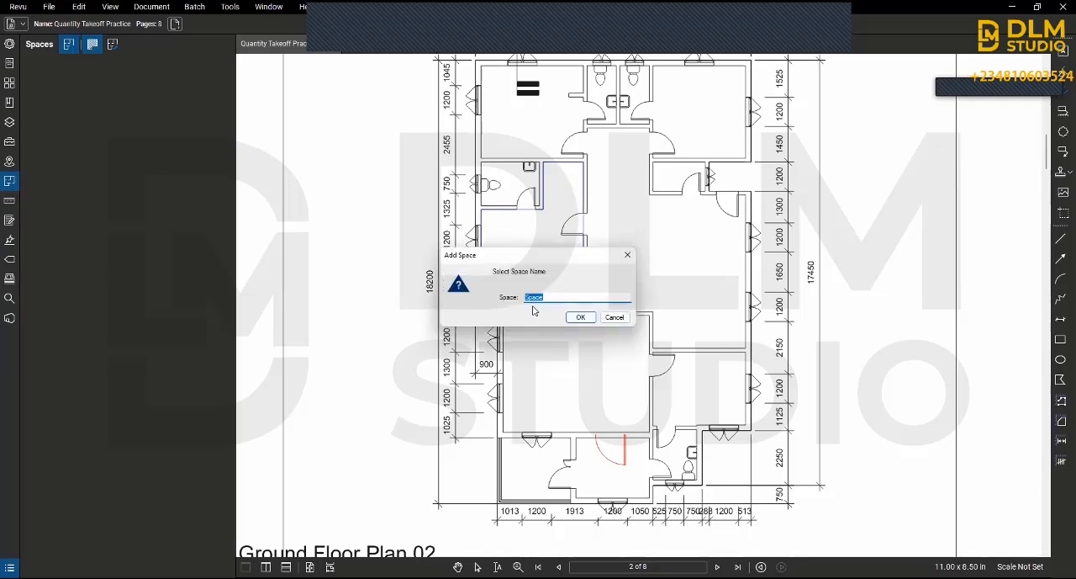
text(br)
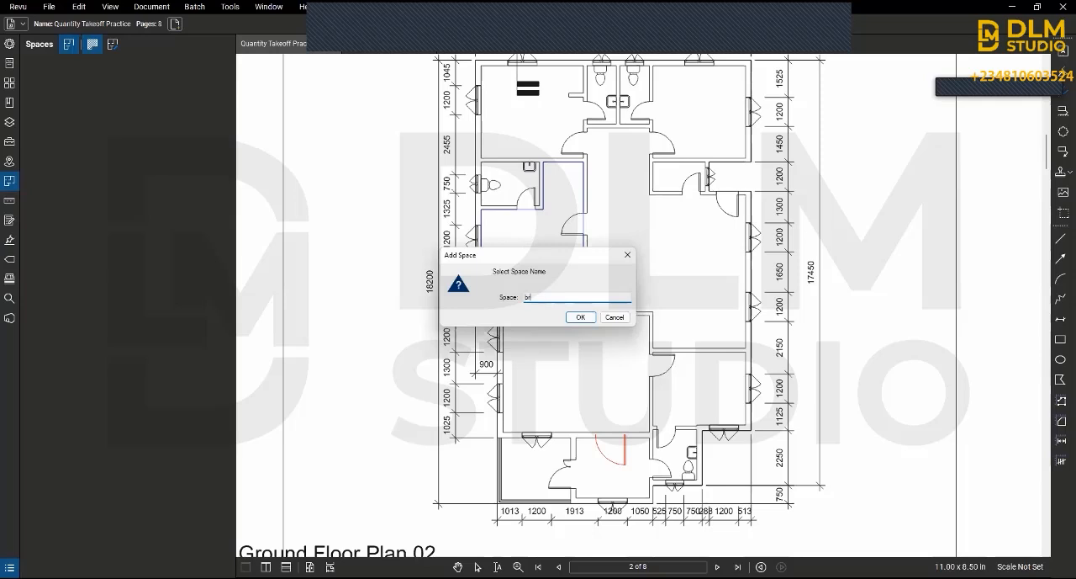
key(BackSpace)
text(edroom)
click(580, 316)
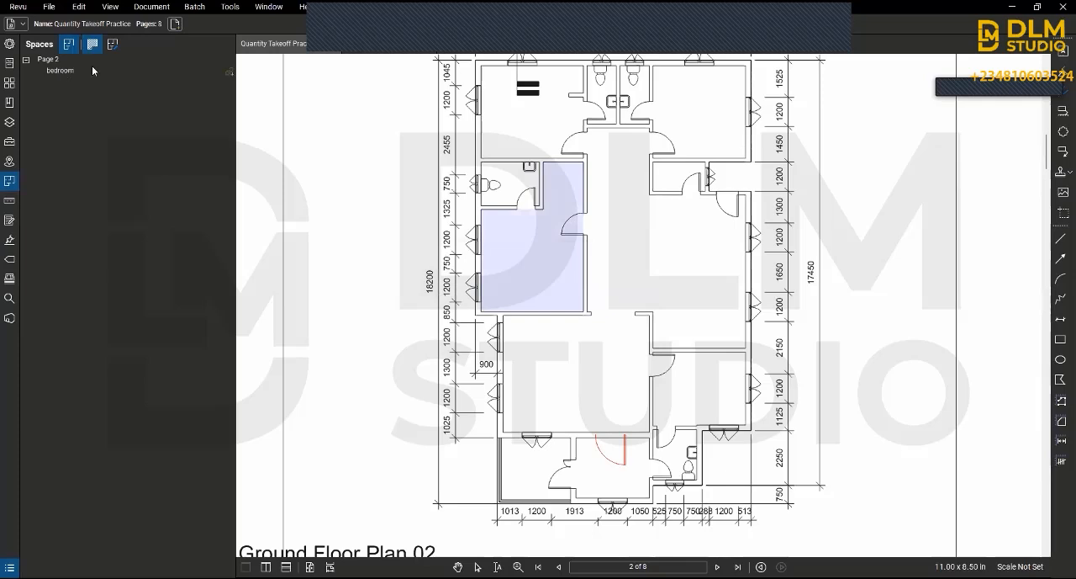
click(69, 44)
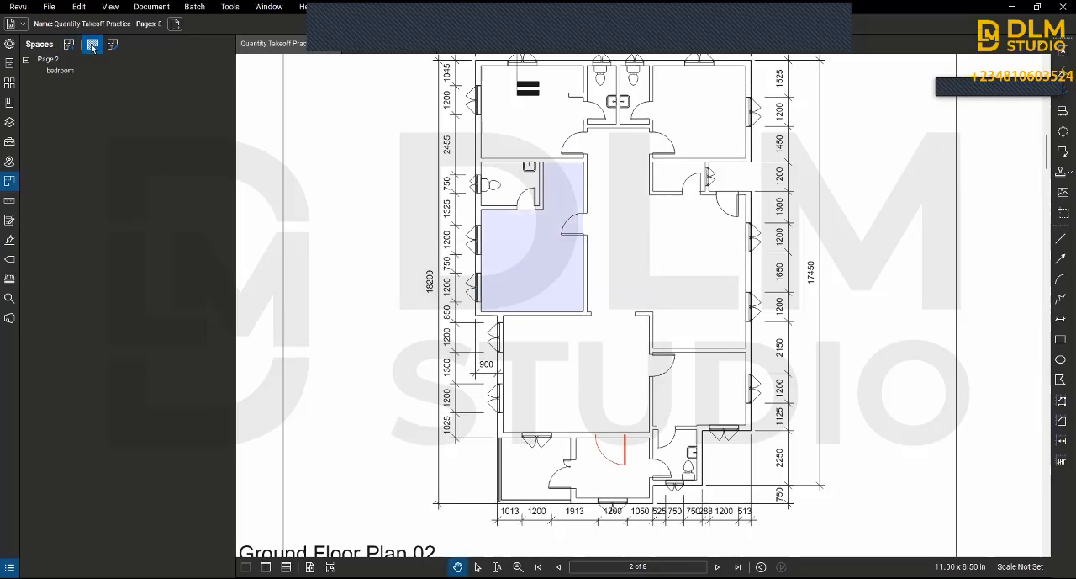
Step: Switch the highlighting of the bedroom space off and on to compare the plan with and without it
click(93, 44)
click(92, 45)
click(113, 44)
drag(614, 214, 581, 202)
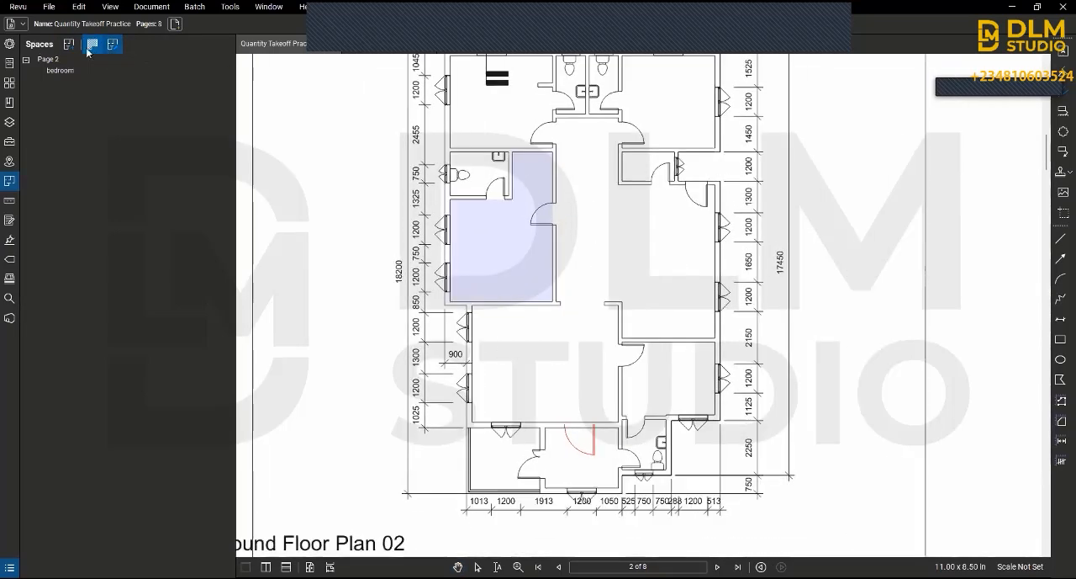
click(112, 43)
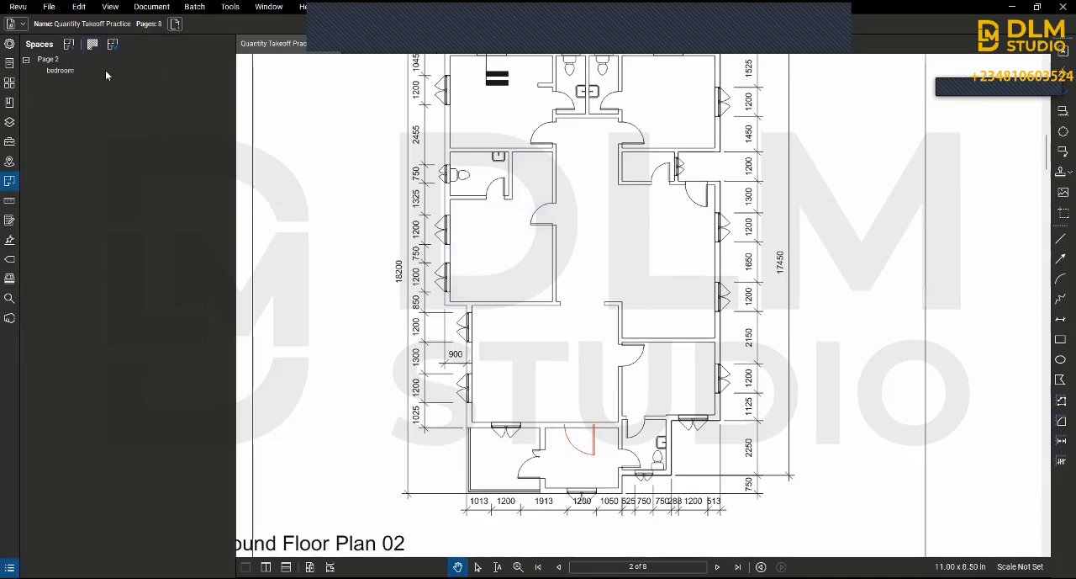
click(91, 47)
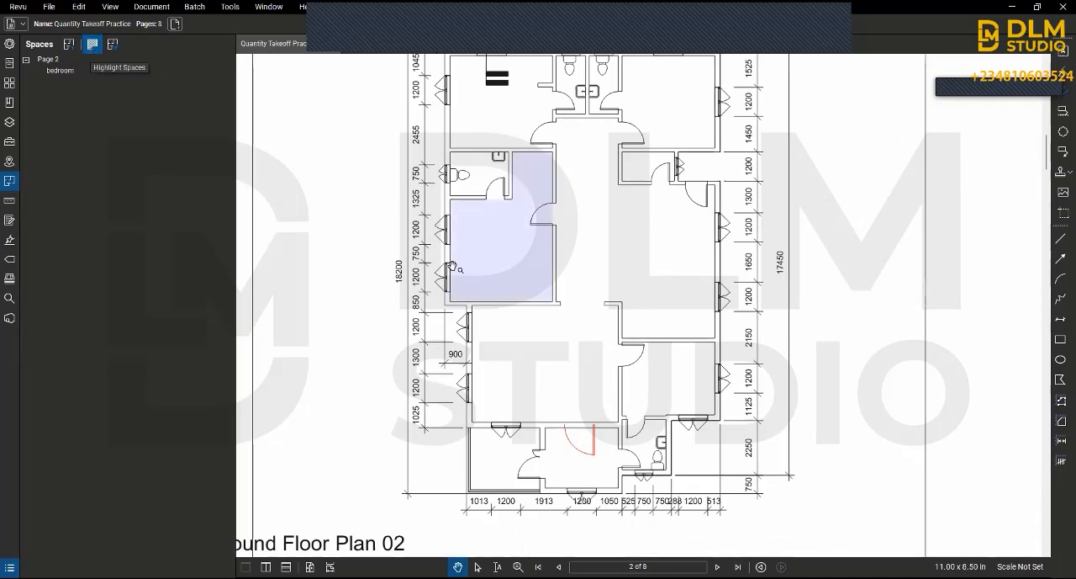
click(90, 51)
click(91, 47)
click(91, 47)
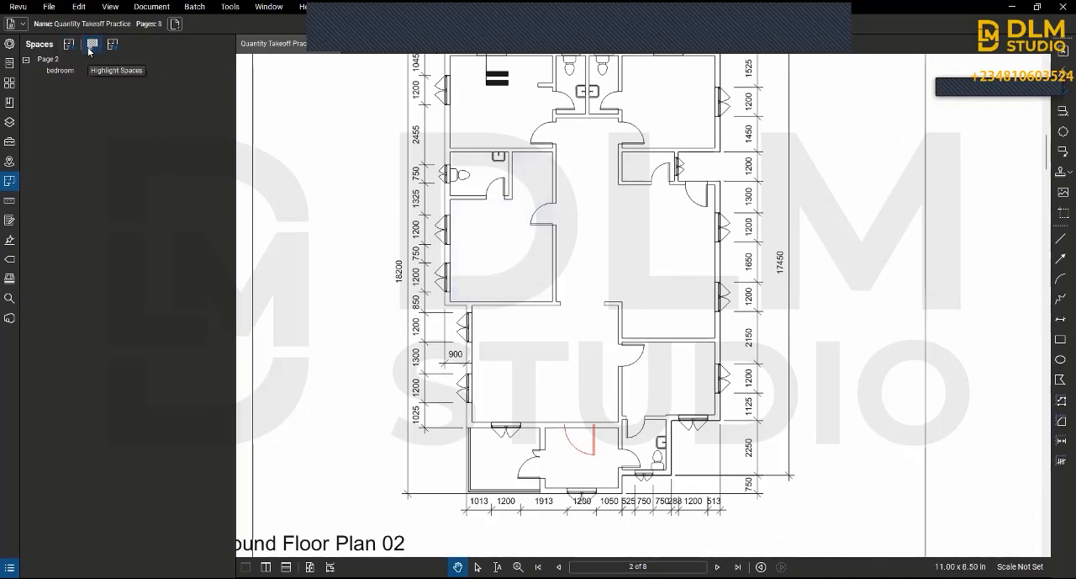
click(91, 47)
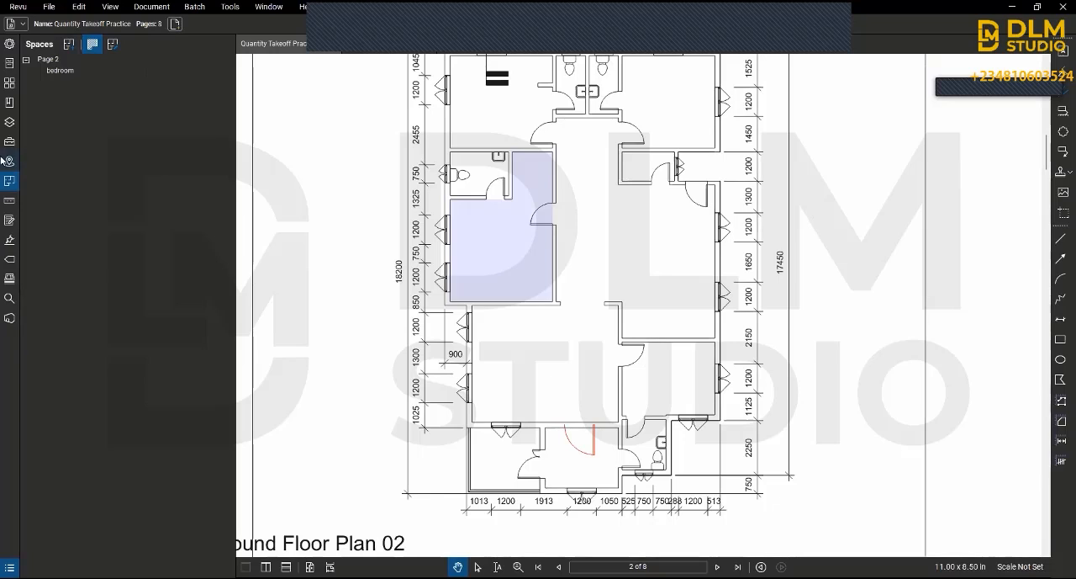
Step: Show the measurement tools and look through the length and area variants, including Perimeter, Polygon Cutout and Ellipse Cutout
click(5, 200)
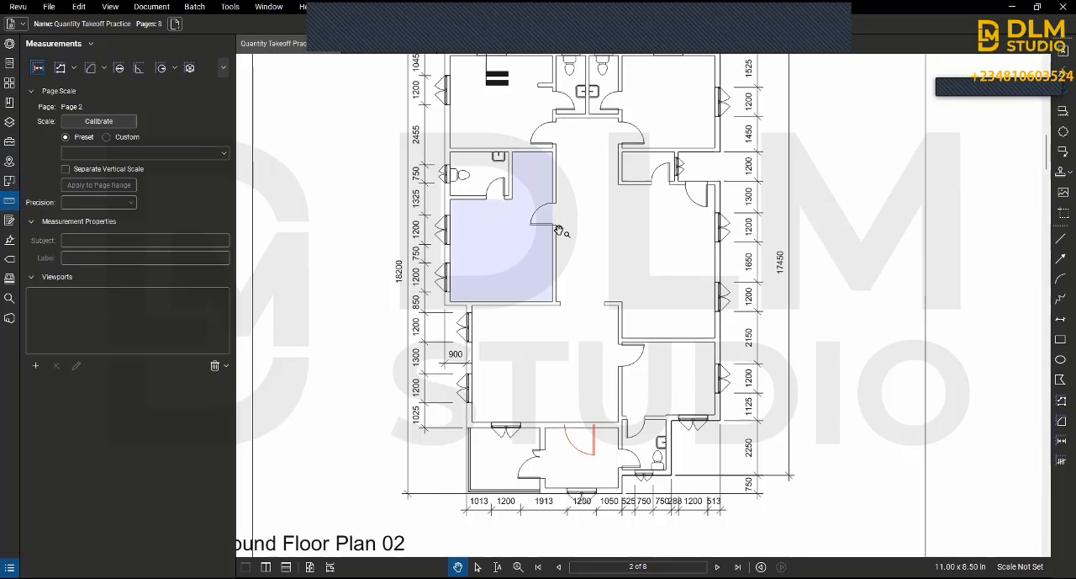
drag(600, 207, 613, 306)
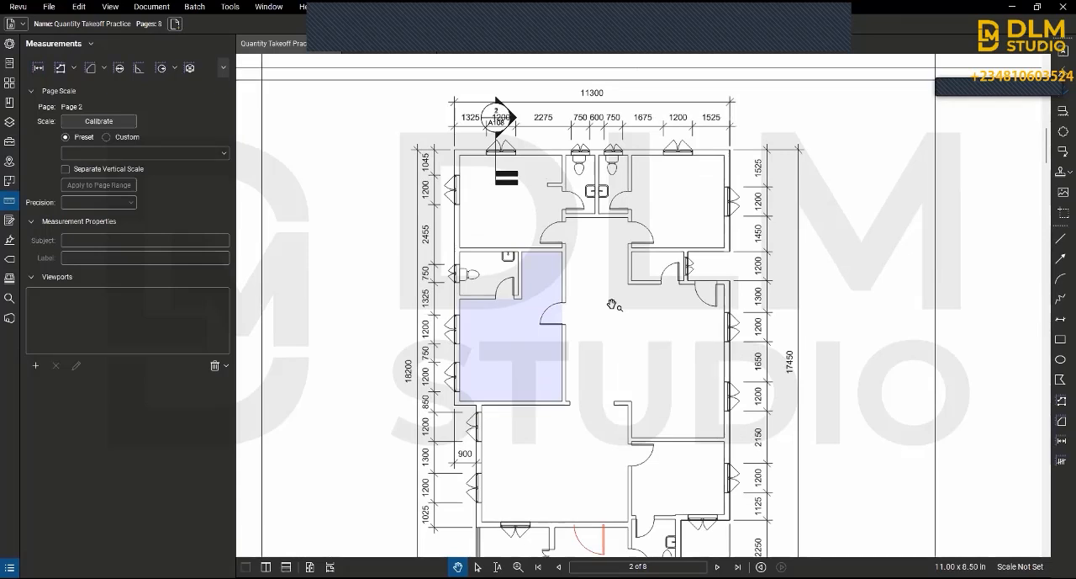
click(74, 67)
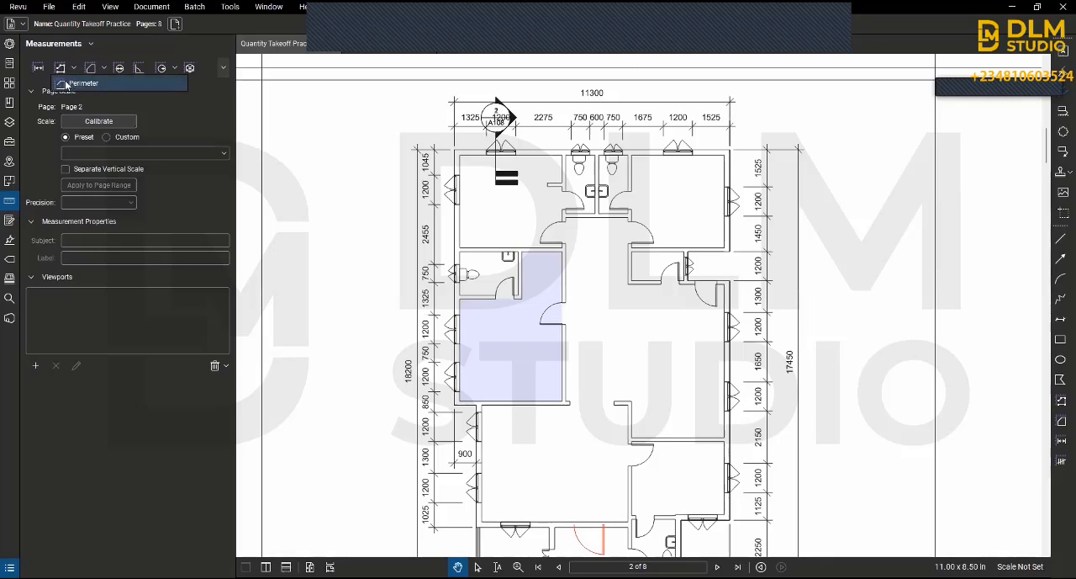
click(61, 66)
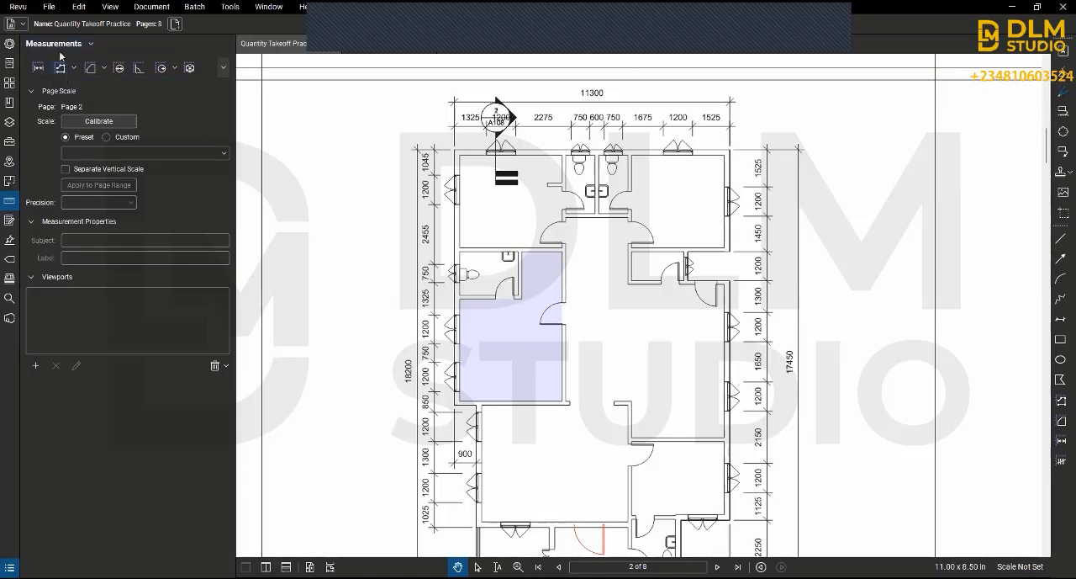
click(104, 67)
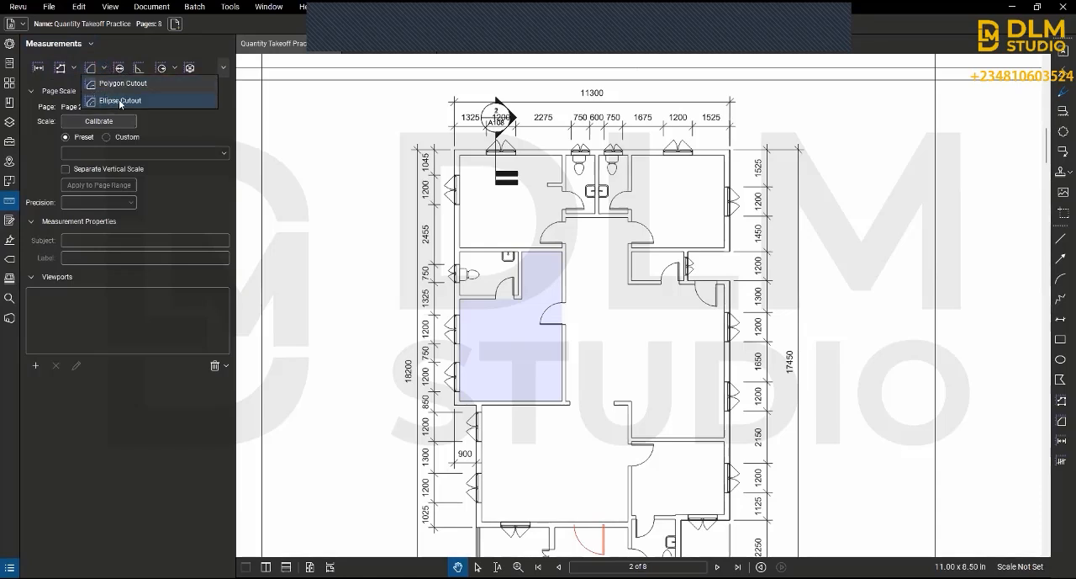
click(103, 46)
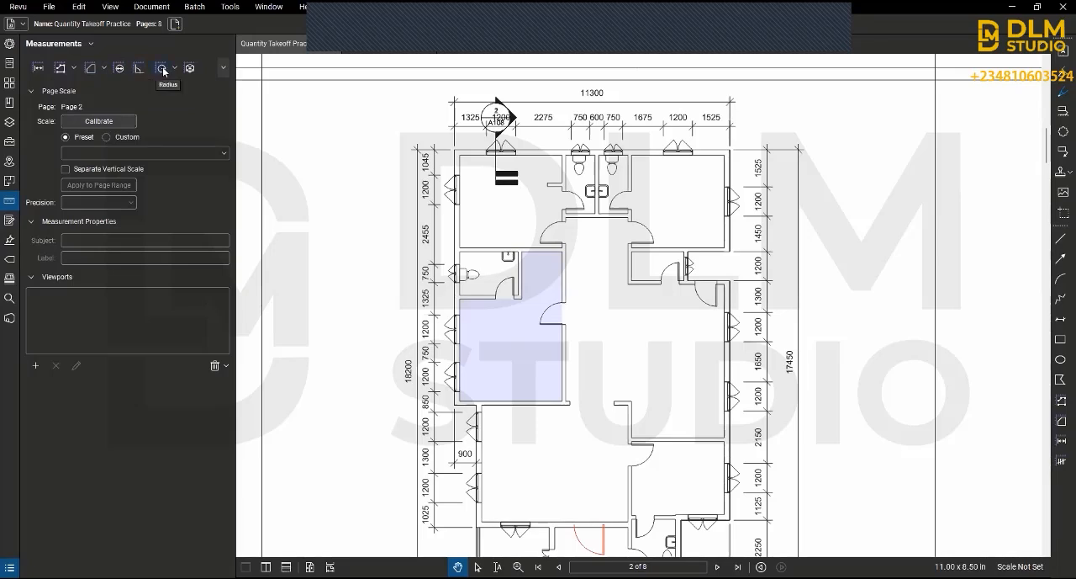
Step: Show the remaining measurement tools and look at Dynamic Fill
click(223, 69)
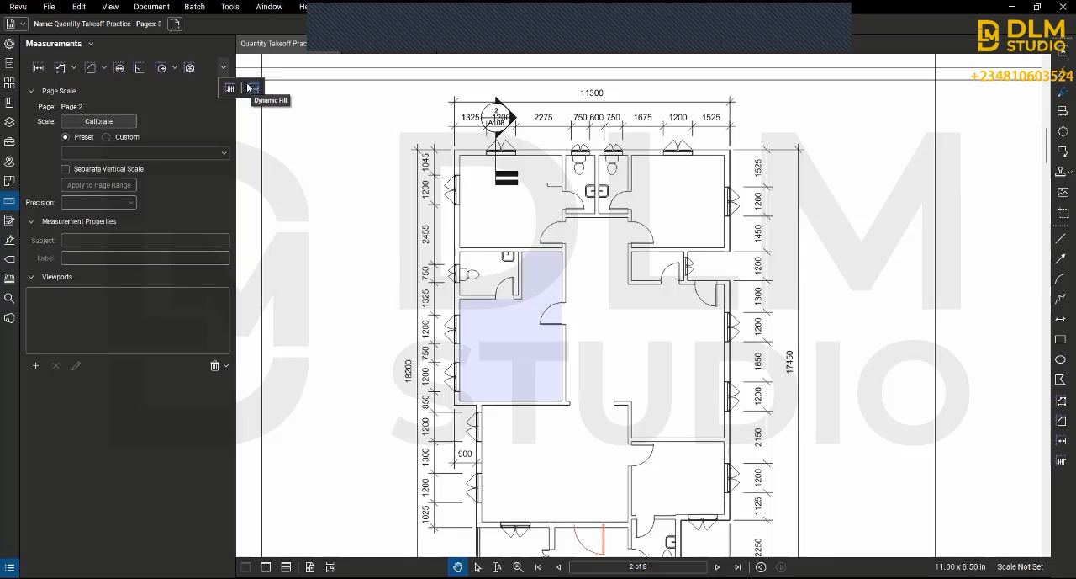
click(249, 87)
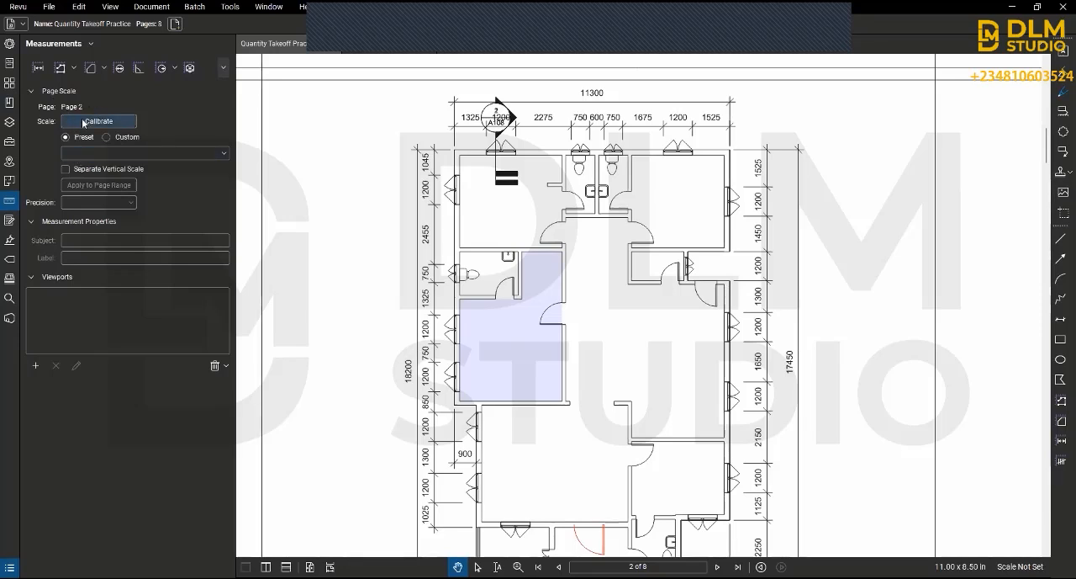
Step: Calibrate page 2 between the ends of the 11300 overall width dimension, setting the distance to 11.3 m
scroll(748, 163, up, 2)
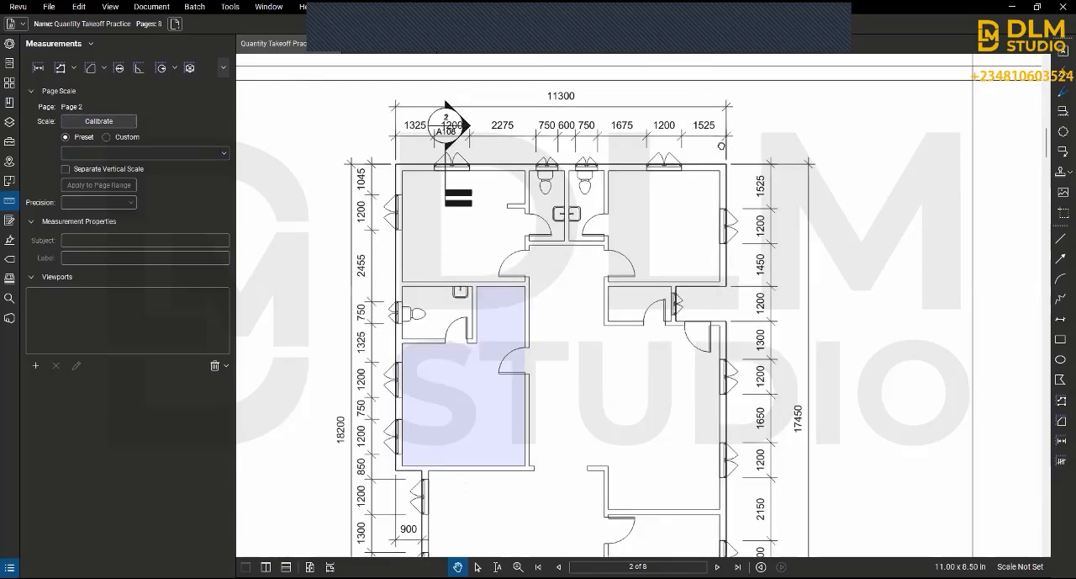
scroll(720, 146, up, 2)
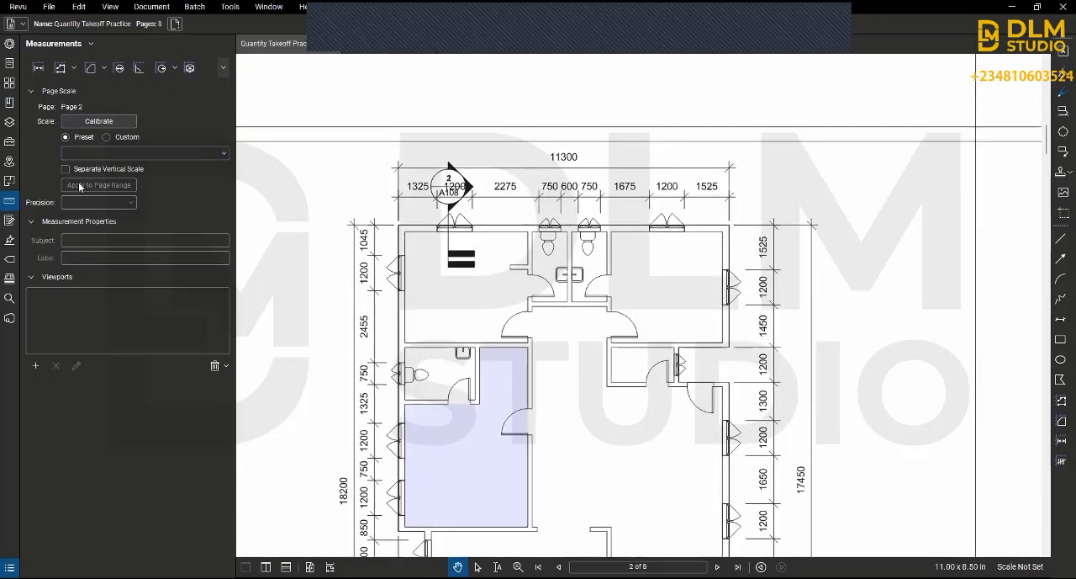
click(110, 122)
click(101, 119)
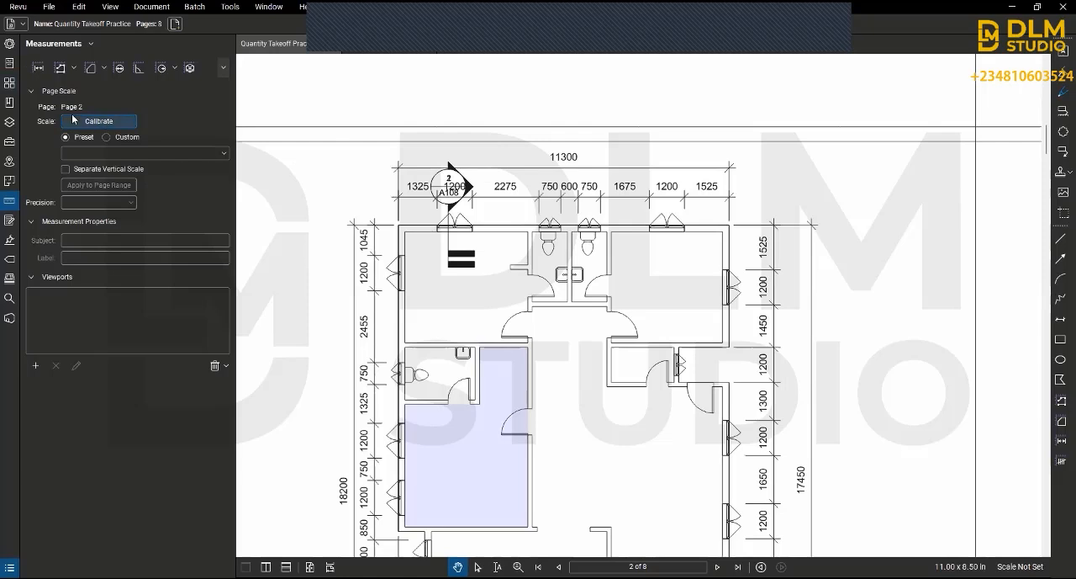
click(126, 127)
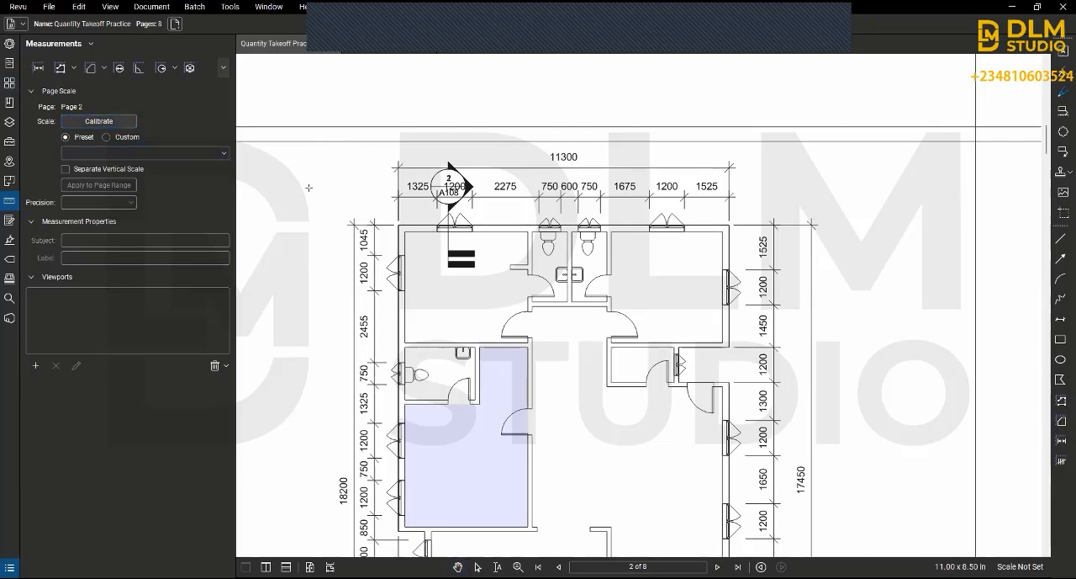
click(397, 167)
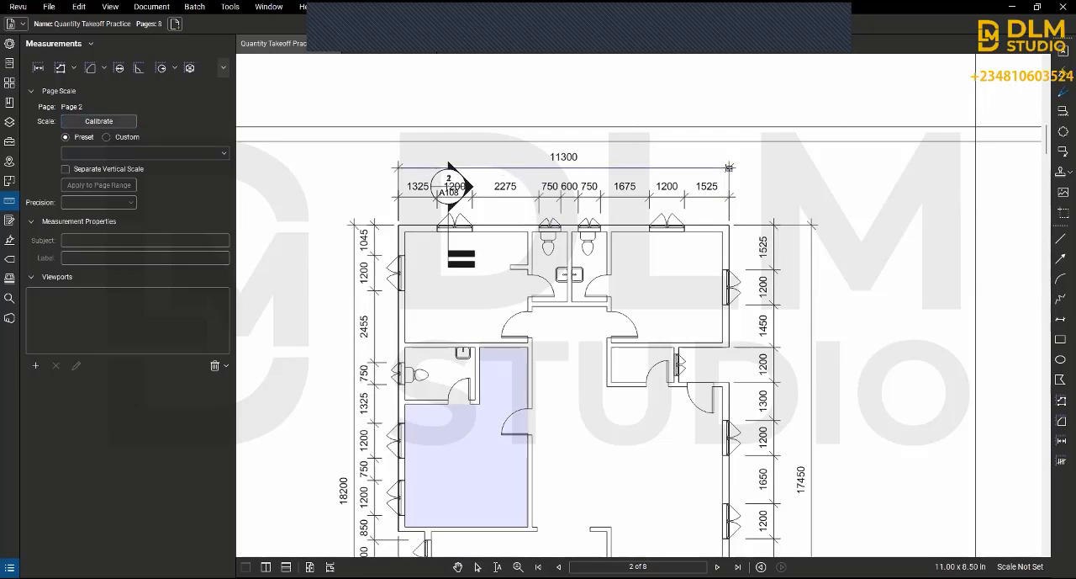
click(728, 167)
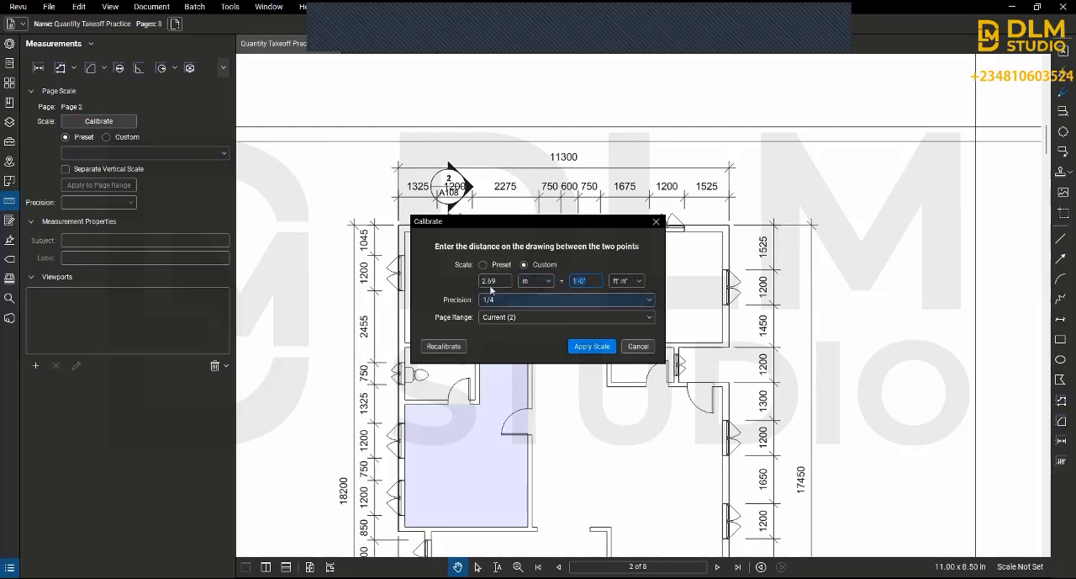
click(625, 282)
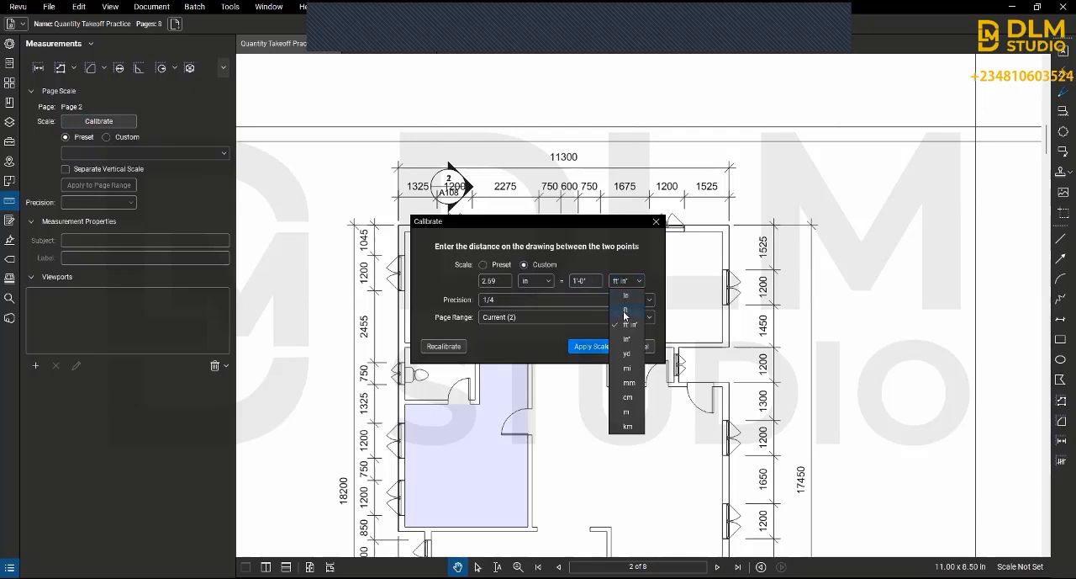
click(613, 412)
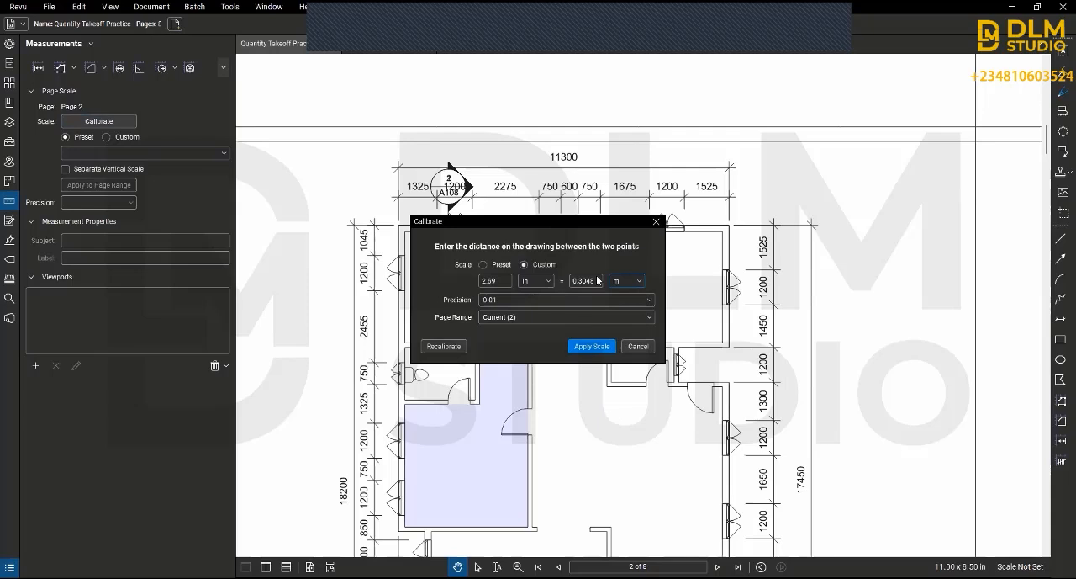
drag(598, 280, 570, 282)
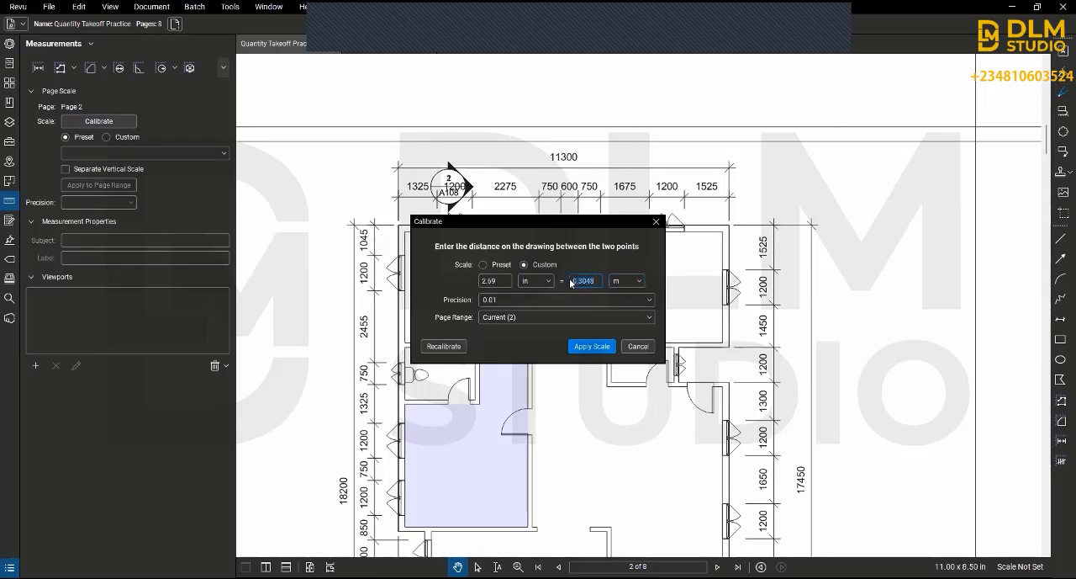
text(11.3)
click(586, 346)
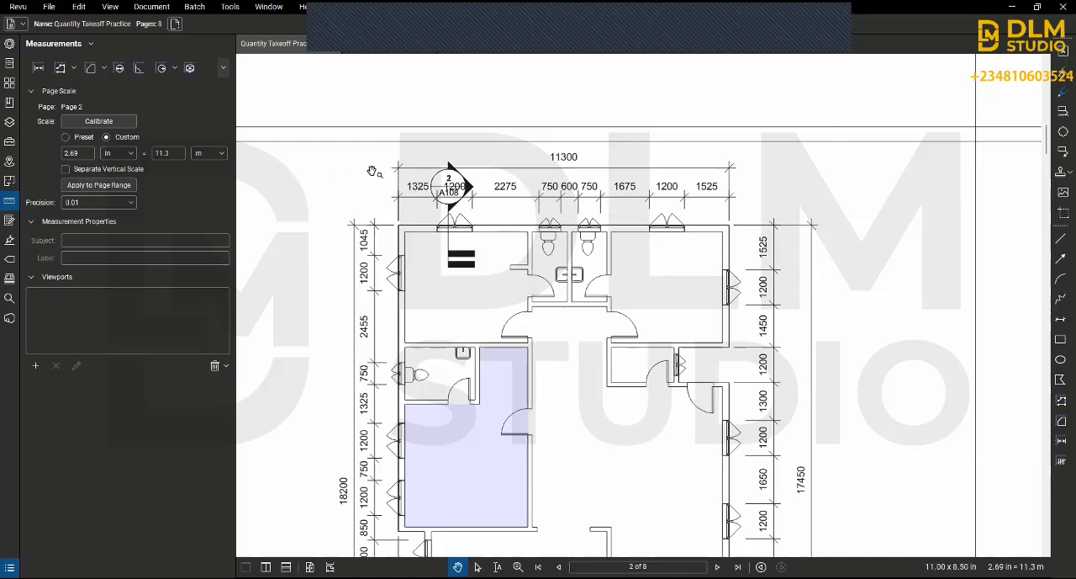
Step: Enable a separate vertical scale and calibrate it between the ends of the 18200 overall height dimension as 18.2 m
scroll(696, 311, down, 1)
scroll(571, 238, down, 3)
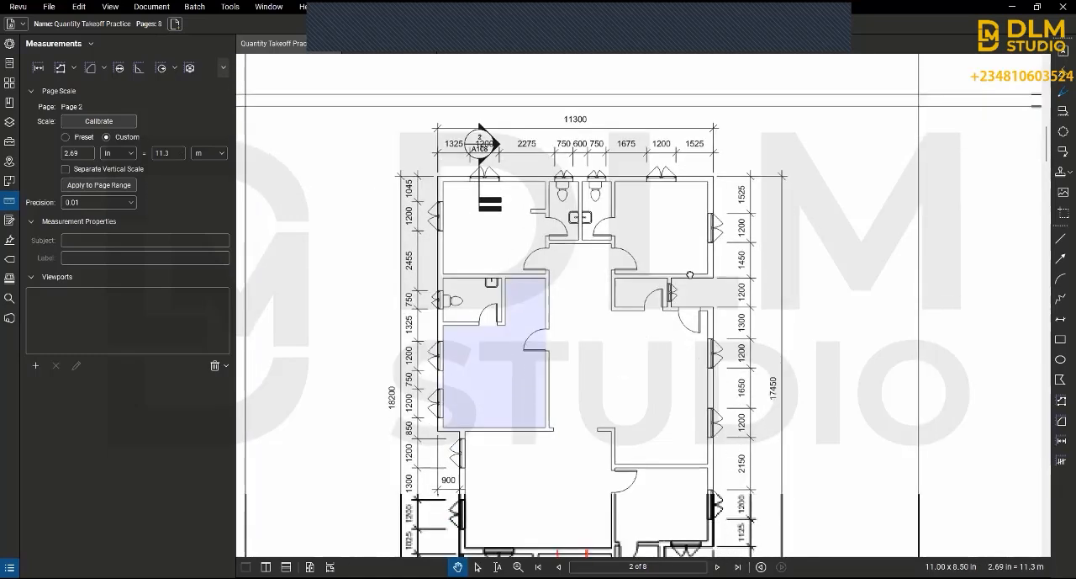
scroll(572, 238, down, 1)
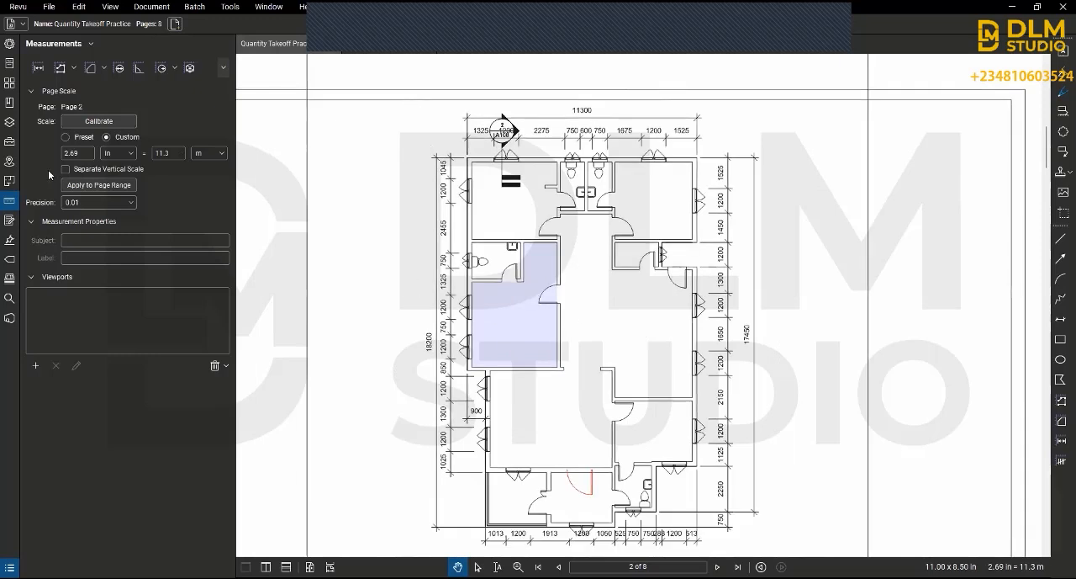
click(66, 172)
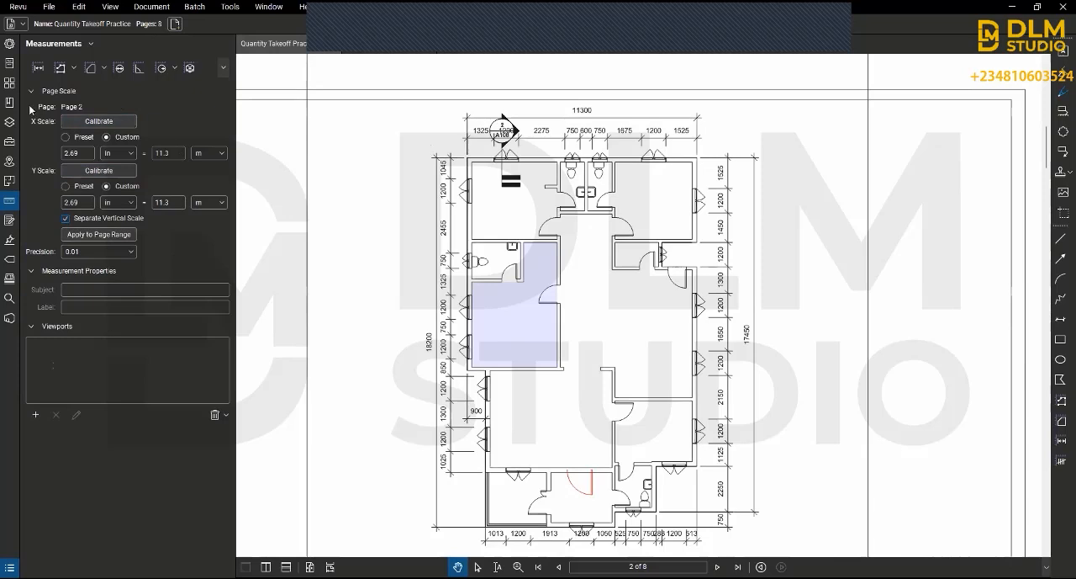
click(95, 172)
click(436, 157)
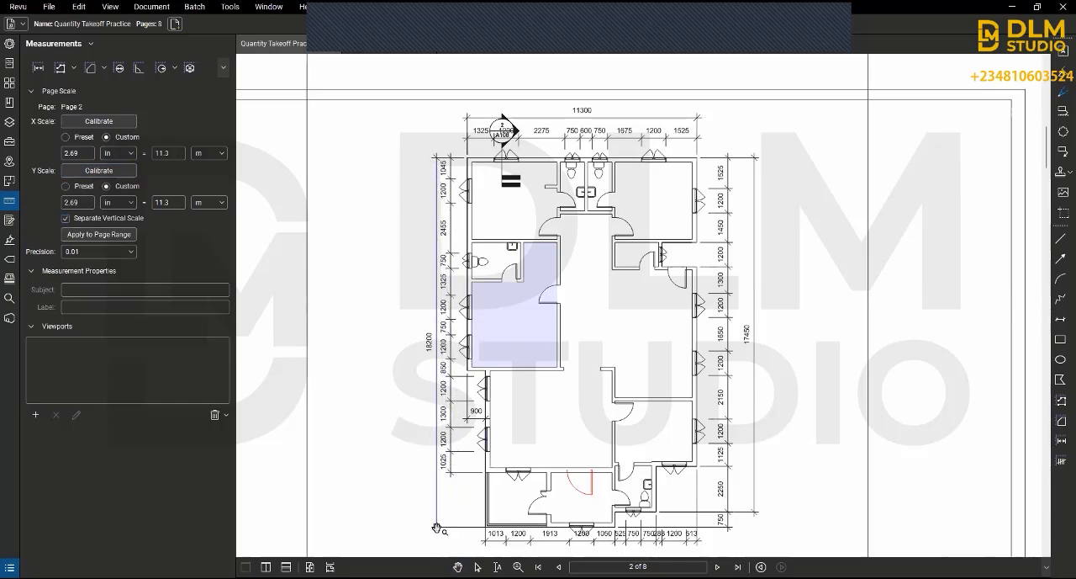
click(435, 526)
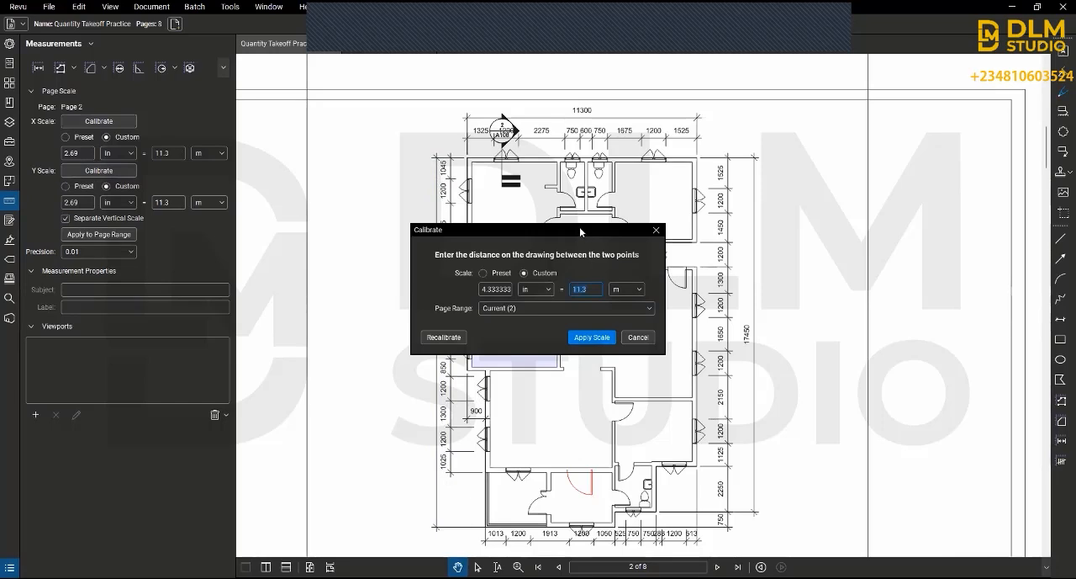
text(17)
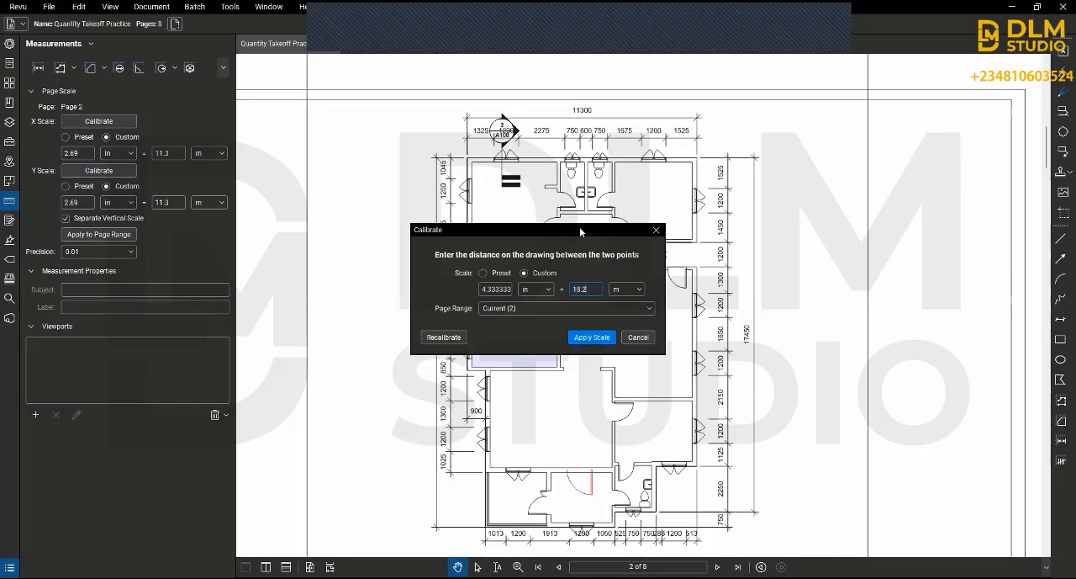
click(593, 334)
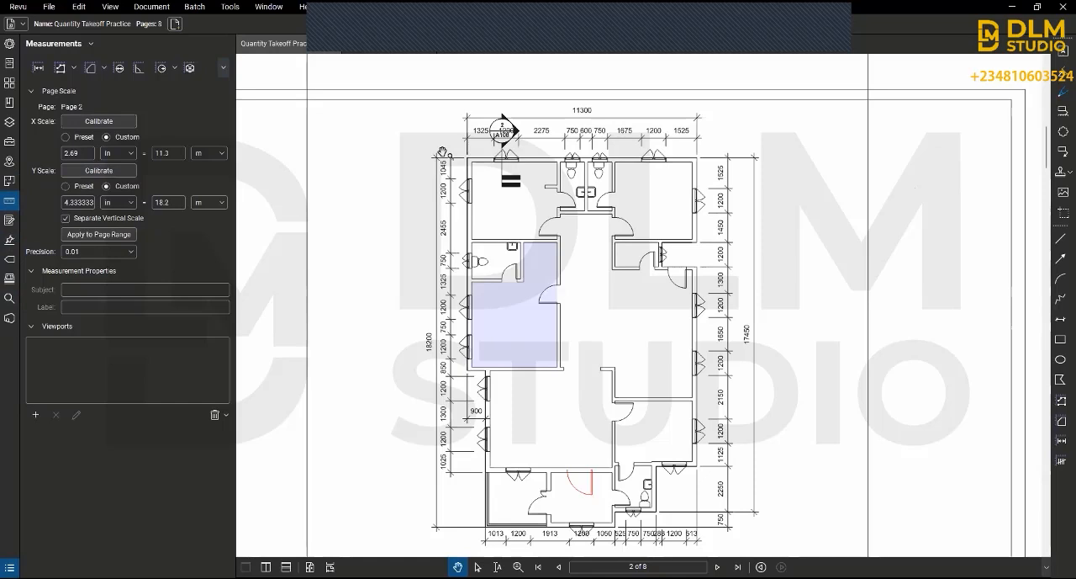
Step: Show the form tools for the drawing
click(8, 222)
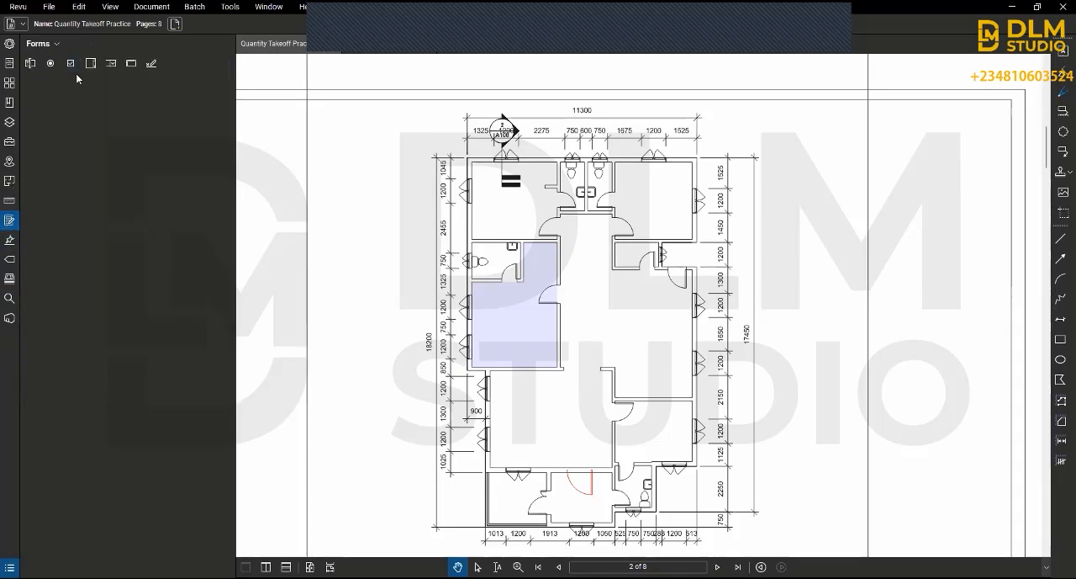
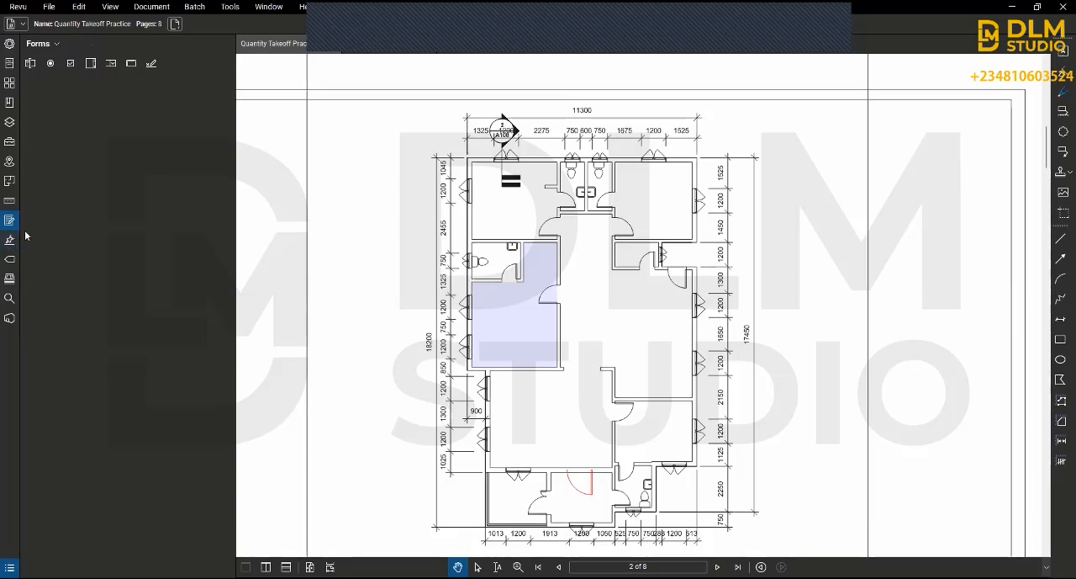
Step: Look through the Signatures, Flags and Sets panels for the drawing
click(9, 242)
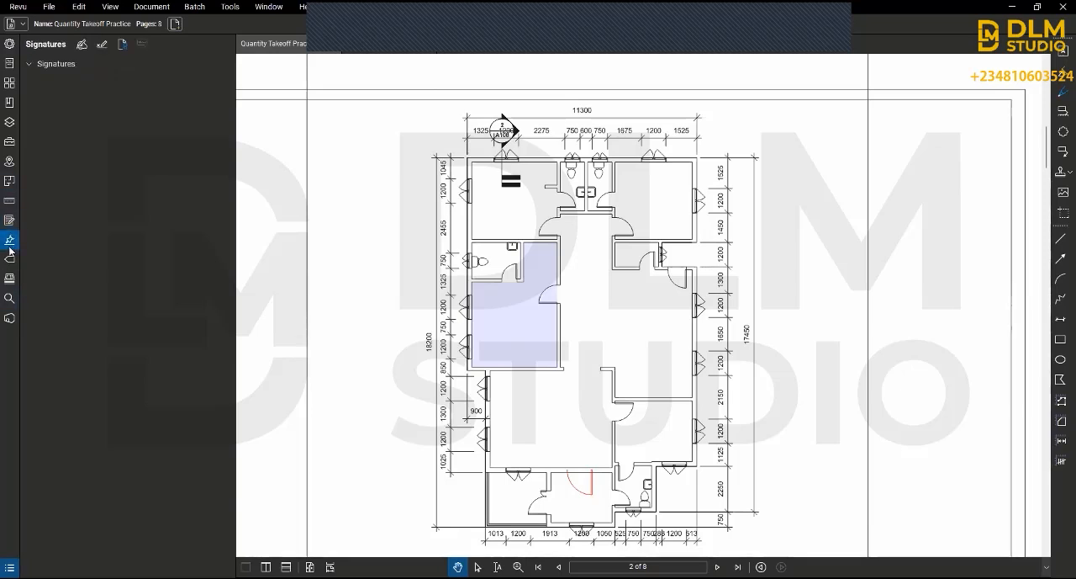
click(60, 66)
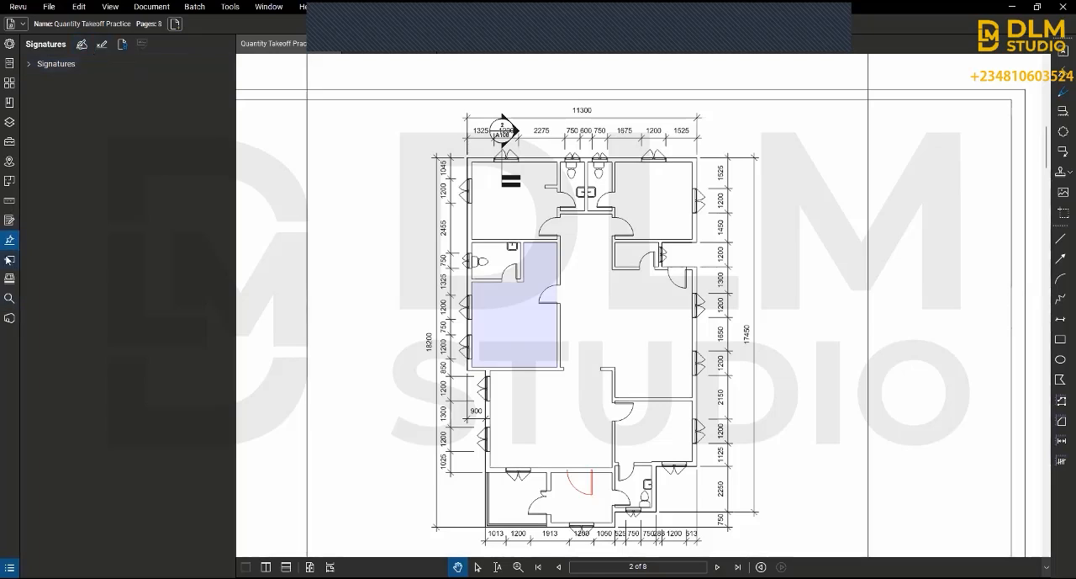
click(10, 261)
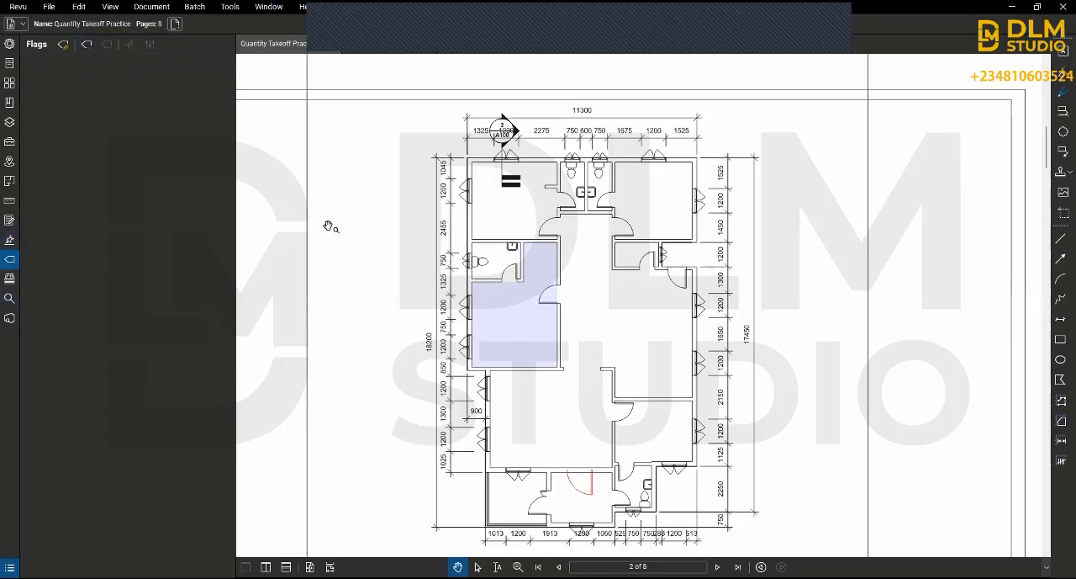
click(8, 280)
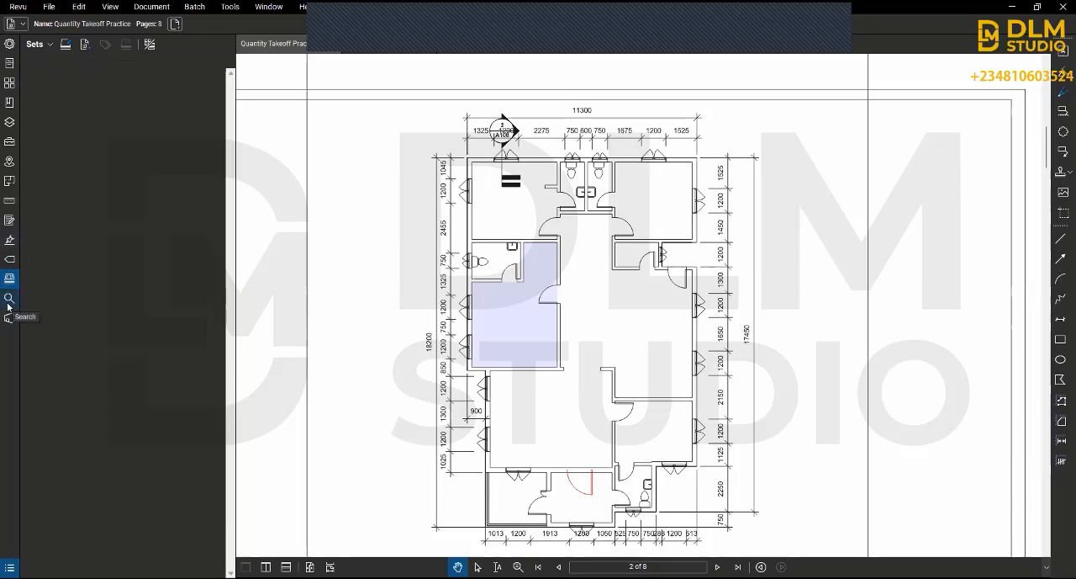
Step: Run a visual search on page 2 using the upper bathroom's toilet symbol as the search image
click(9, 303)
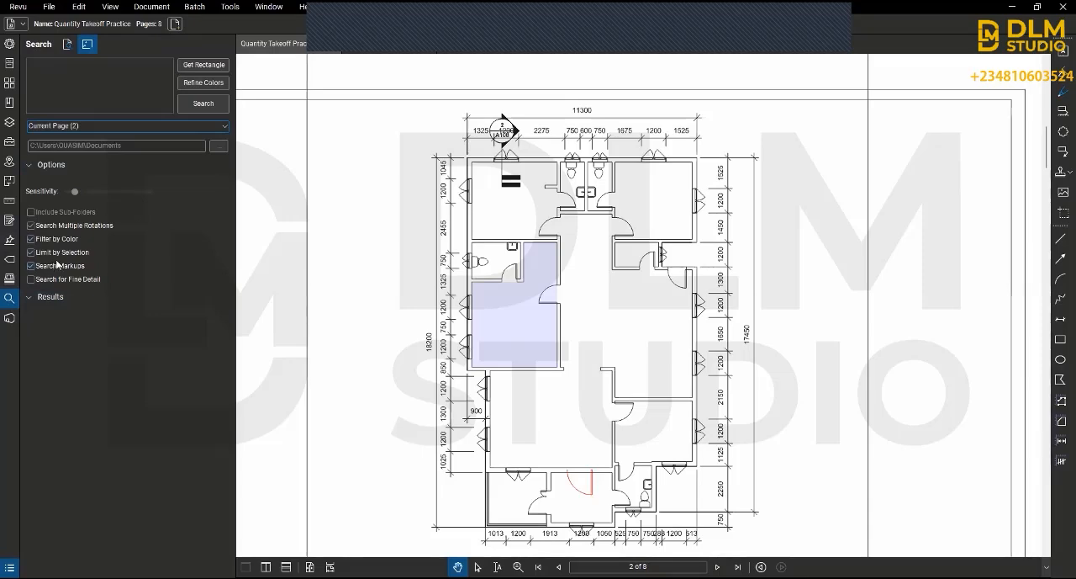
scroll(568, 155, up, 5)
scroll(496, 133, up, 3)
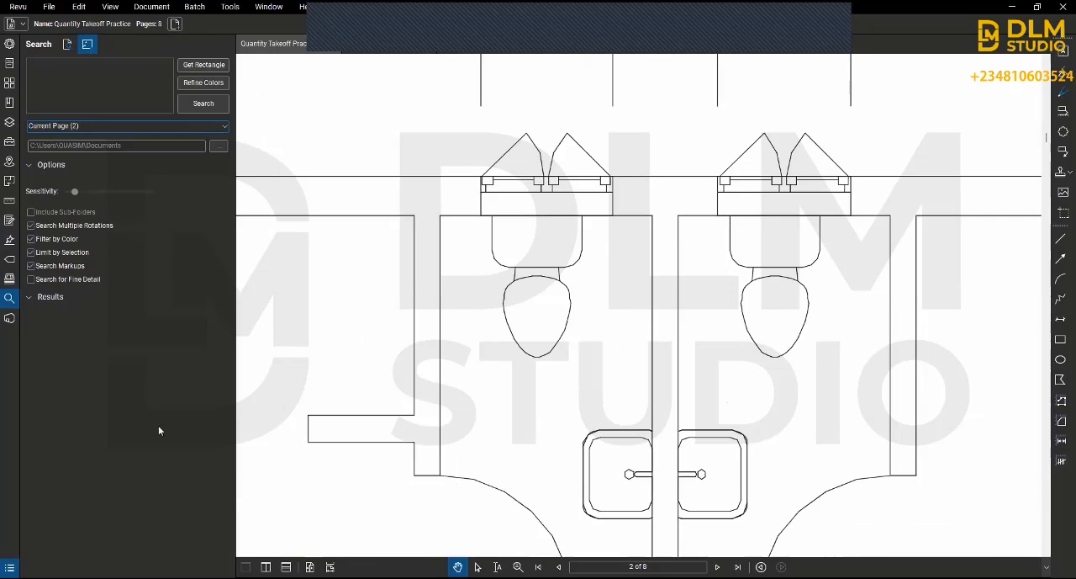
click(213, 67)
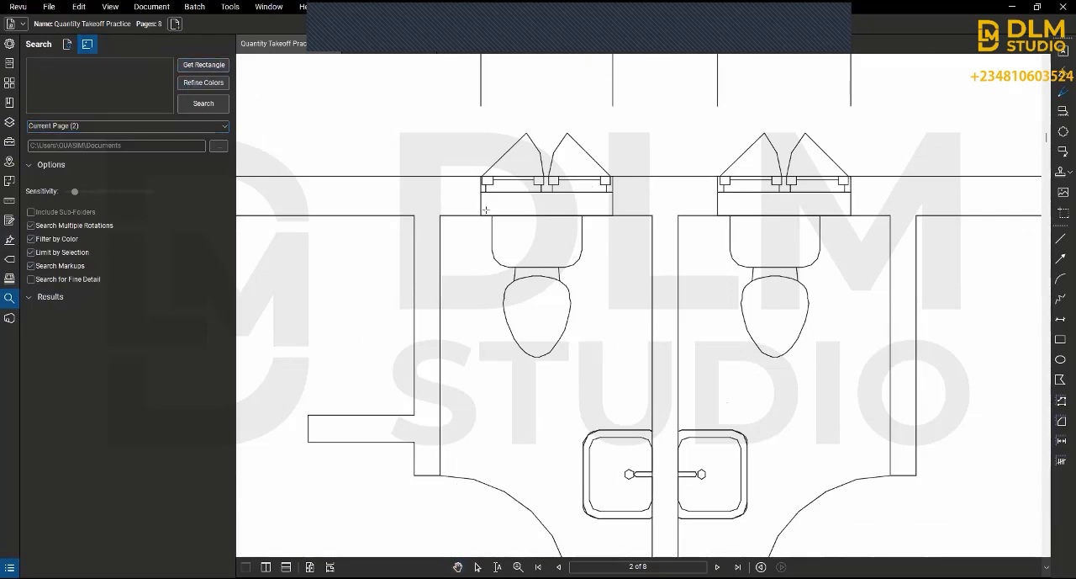
mouse_move(485, 209)
mouse_down()
mouse_move(589, 353)
mouse_move(588, 376)
mouse_move(595, 370)
mouse_up()
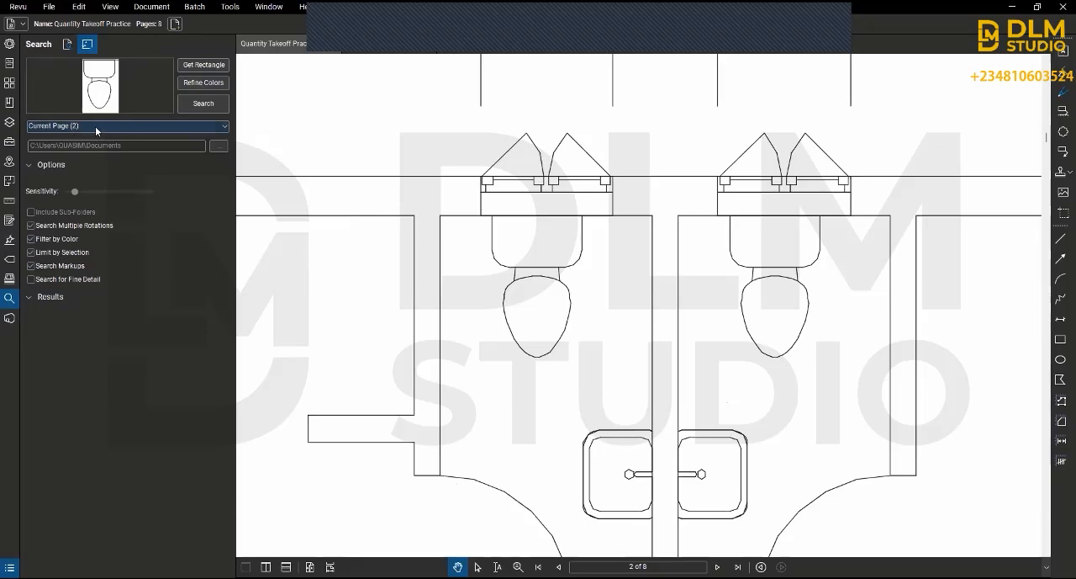
click(197, 108)
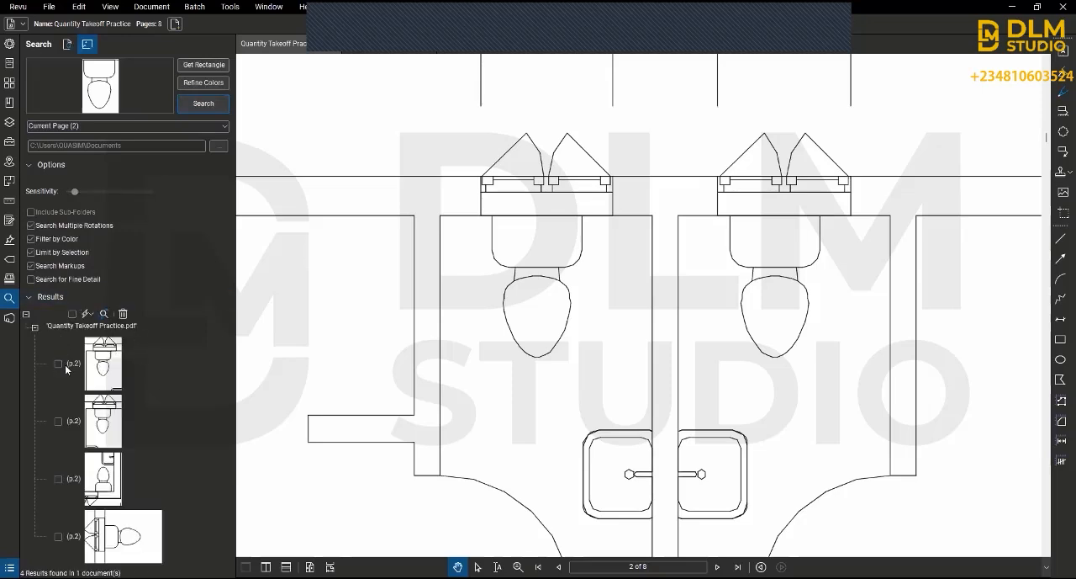
Step: Check every toilet match in the visual search results
click(55, 360)
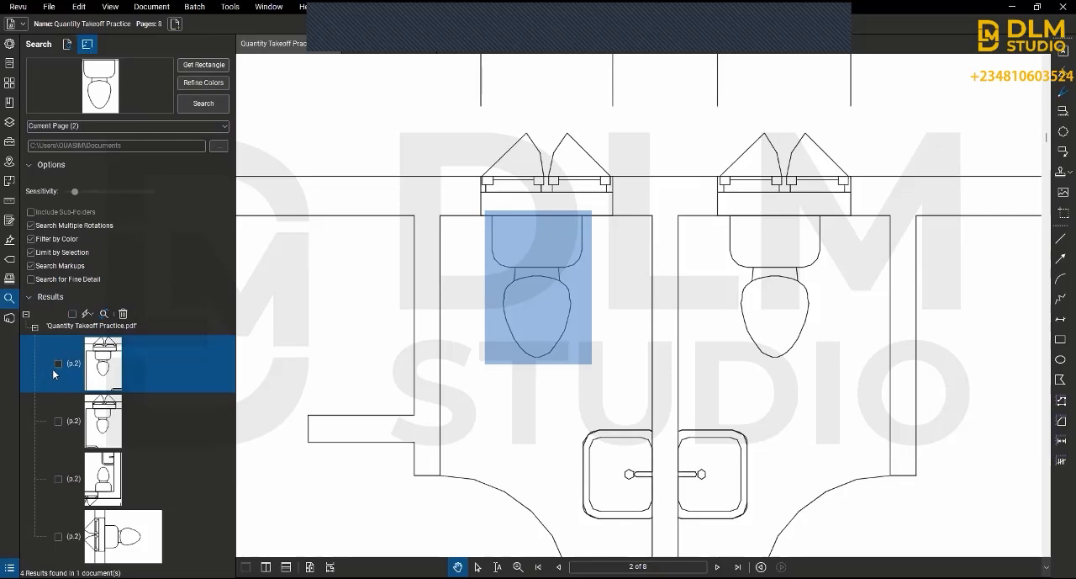
click(57, 363)
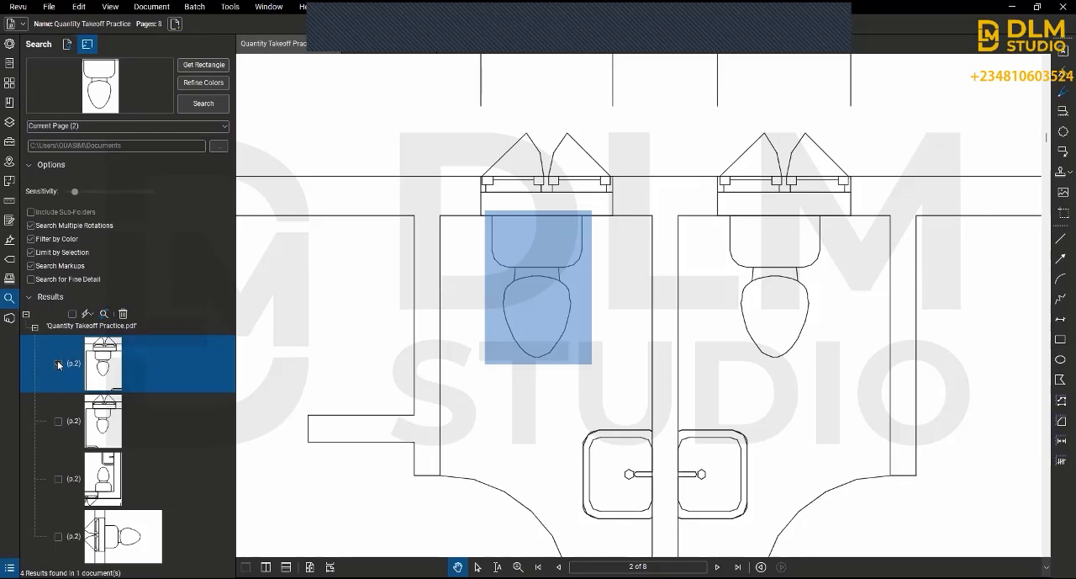
click(84, 418)
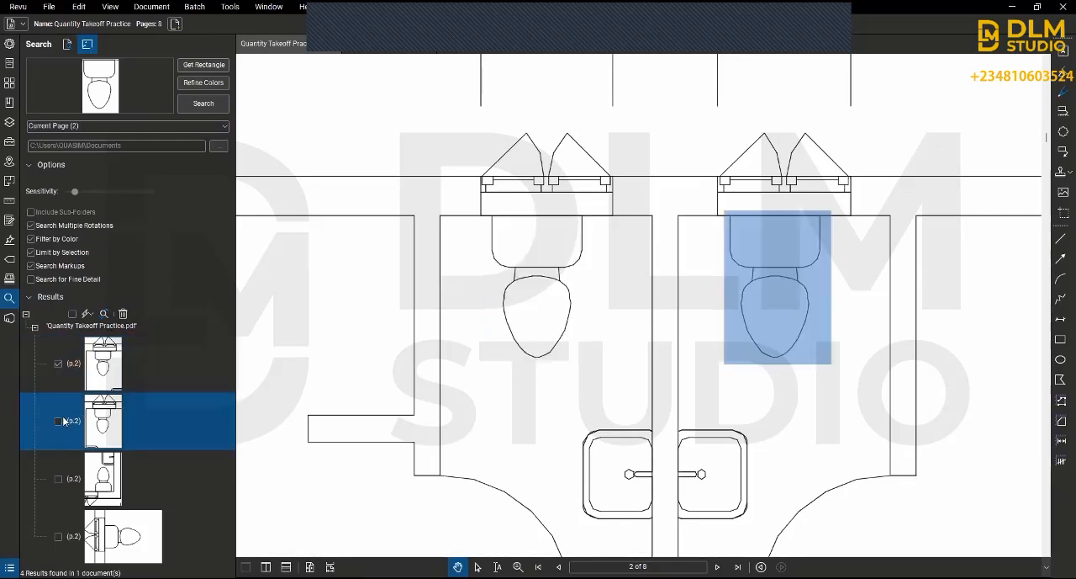
click(57, 479)
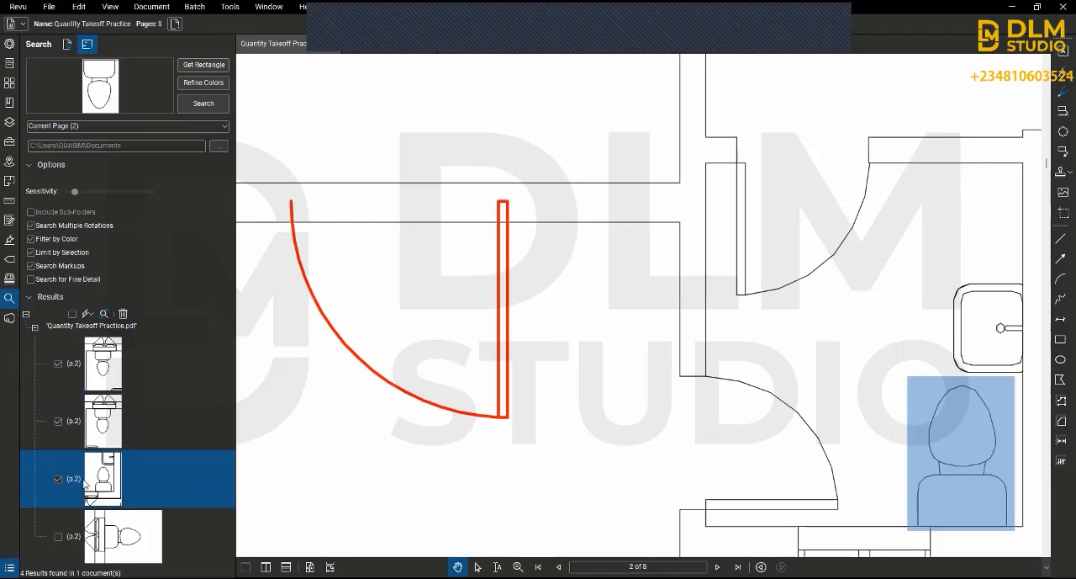
click(58, 536)
Step: Locate the matched toilets on the whole ground floor plan by stepping through the search results
scroll(522, 196, down, 5)
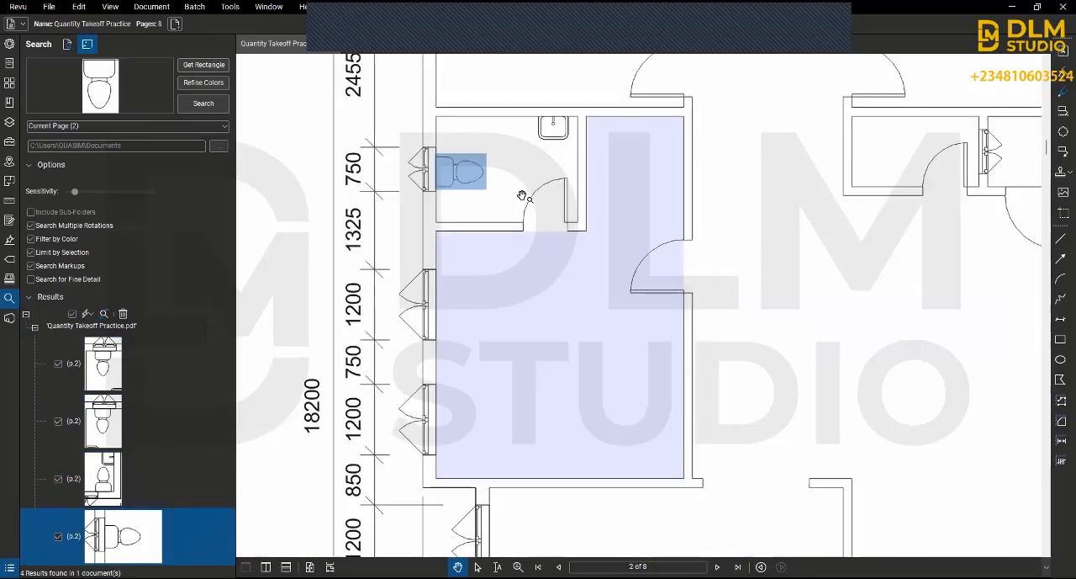
scroll(522, 196, down, 5)
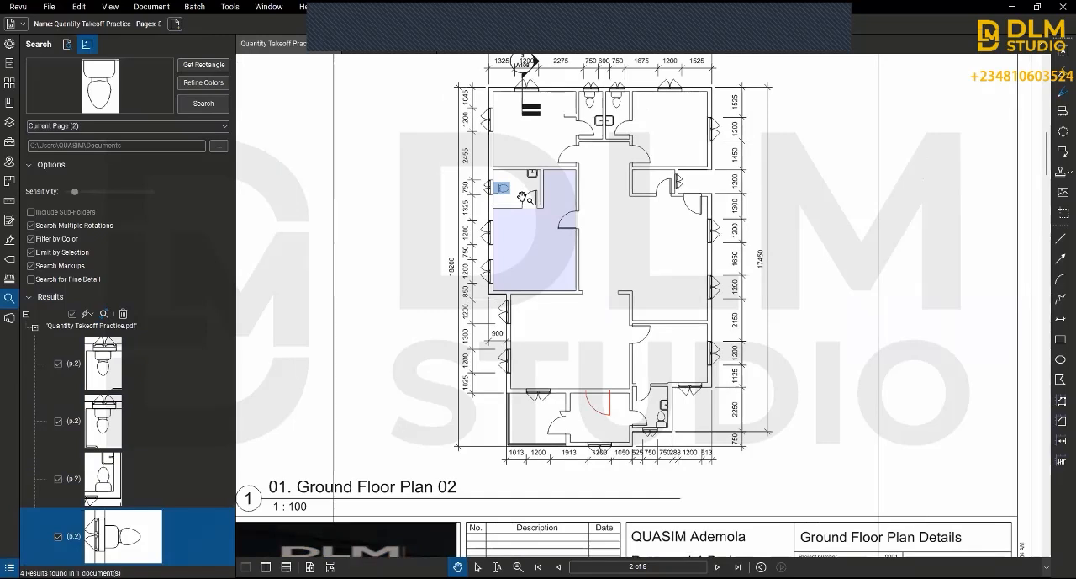
click(163, 484)
click(167, 411)
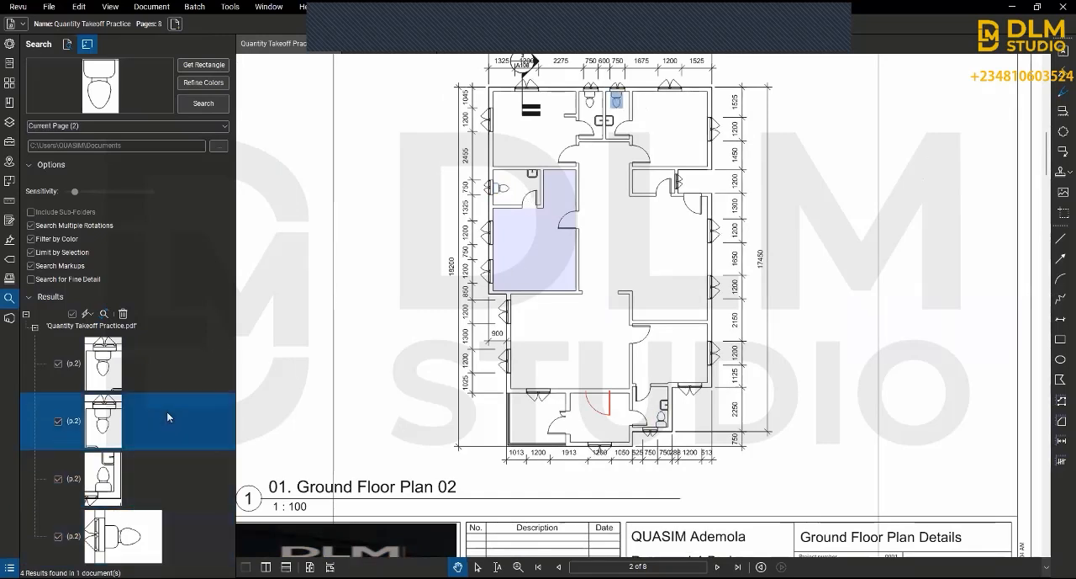
click(155, 360)
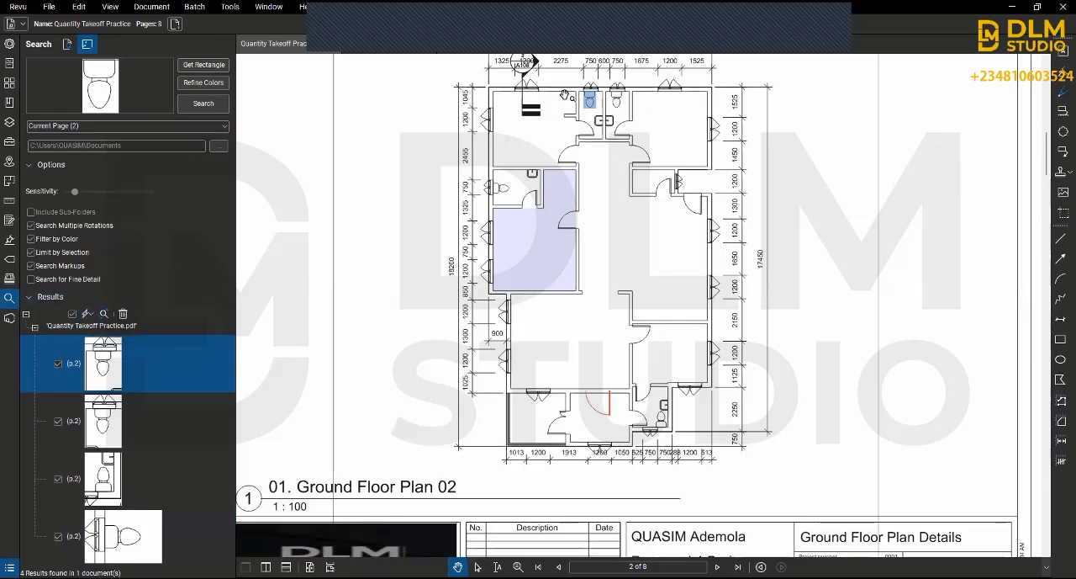
Step: Show Bluebeam Studio and look at the servers offered for signing in
click(9, 318)
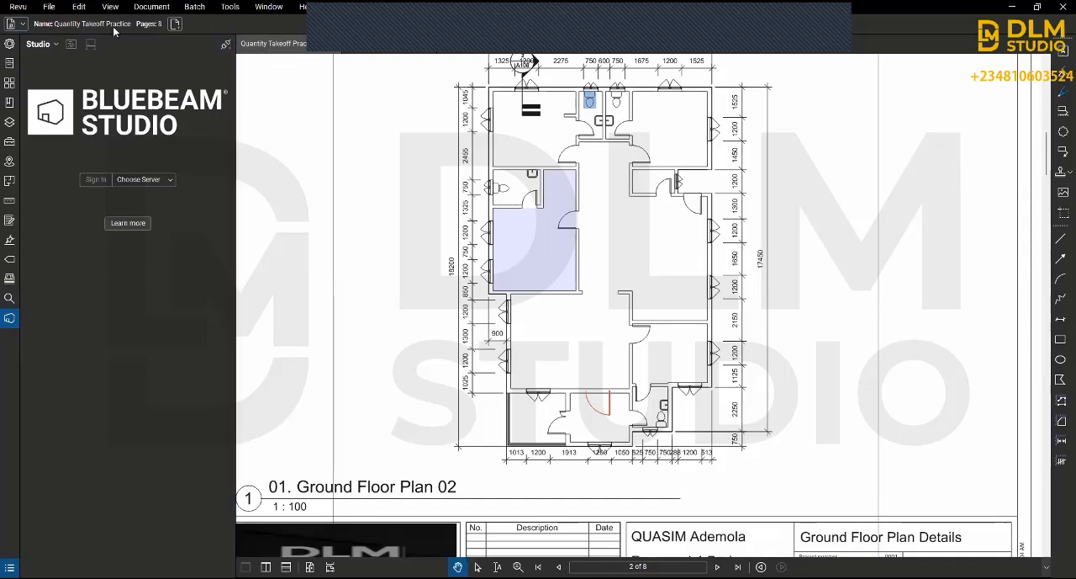
click(56, 43)
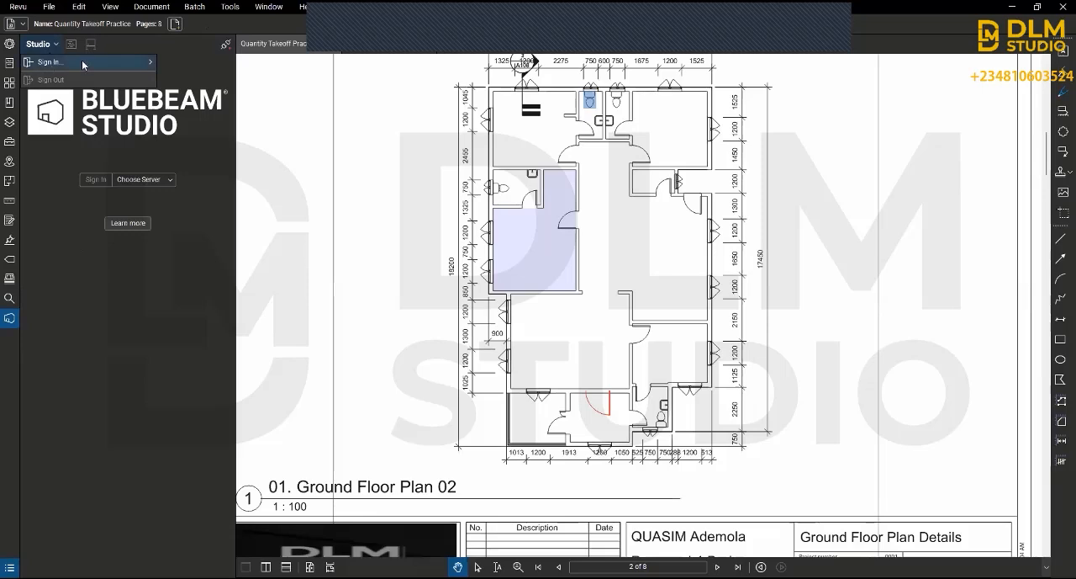
mouse_move(83, 64)
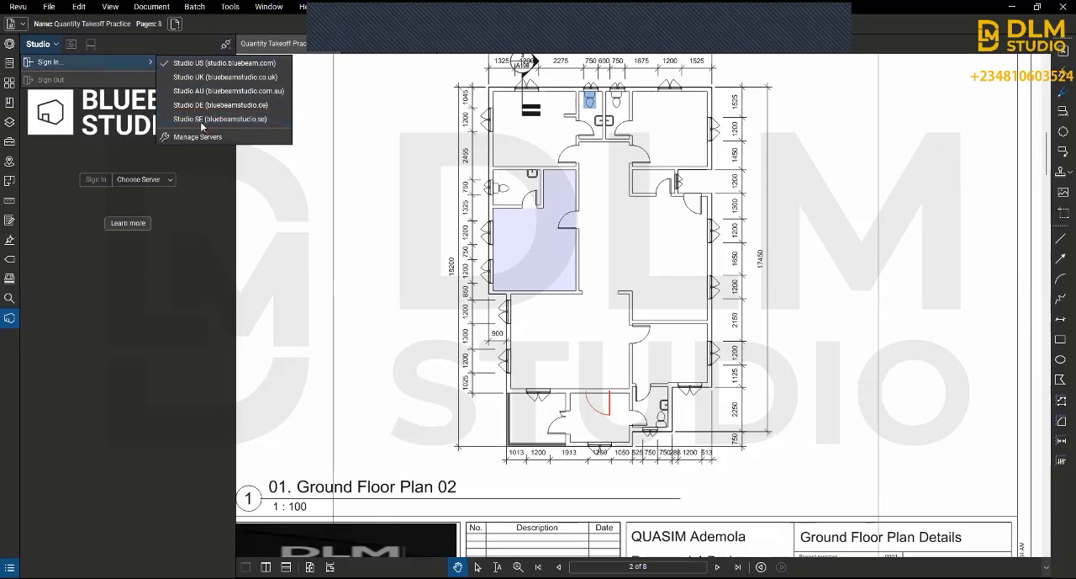
click(173, 253)
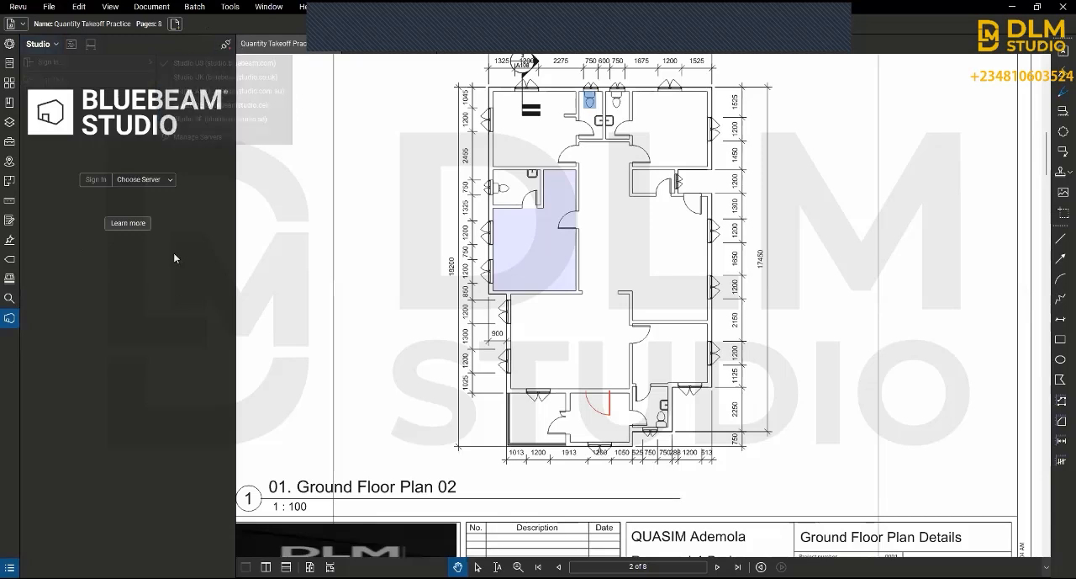
Step: Choose the Studio US server, request more information about Studio and dismiss the Offline Access dialog
click(157, 179)
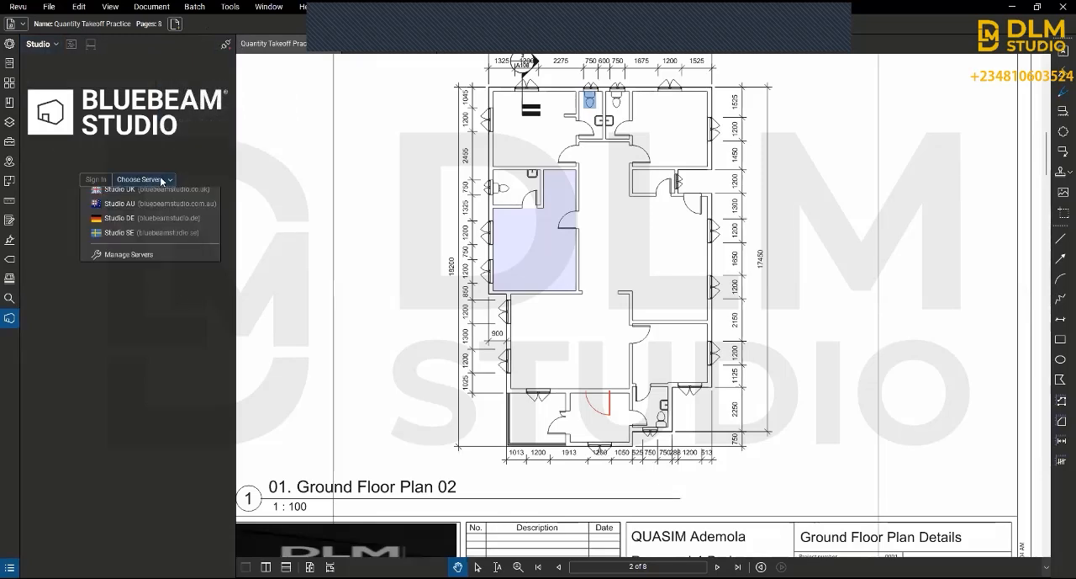
click(155, 195)
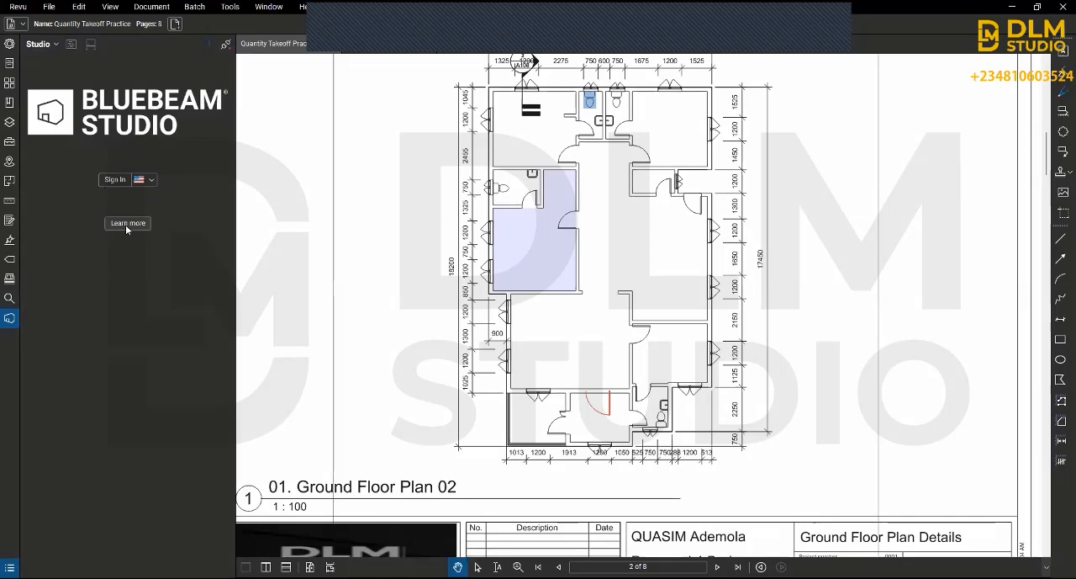
click(126, 224)
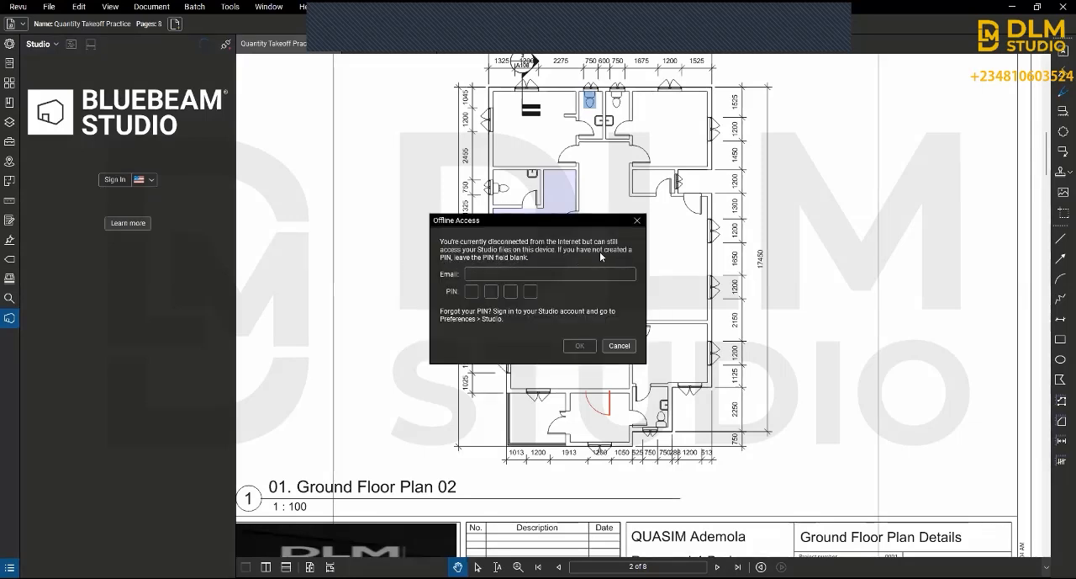
click(634, 222)
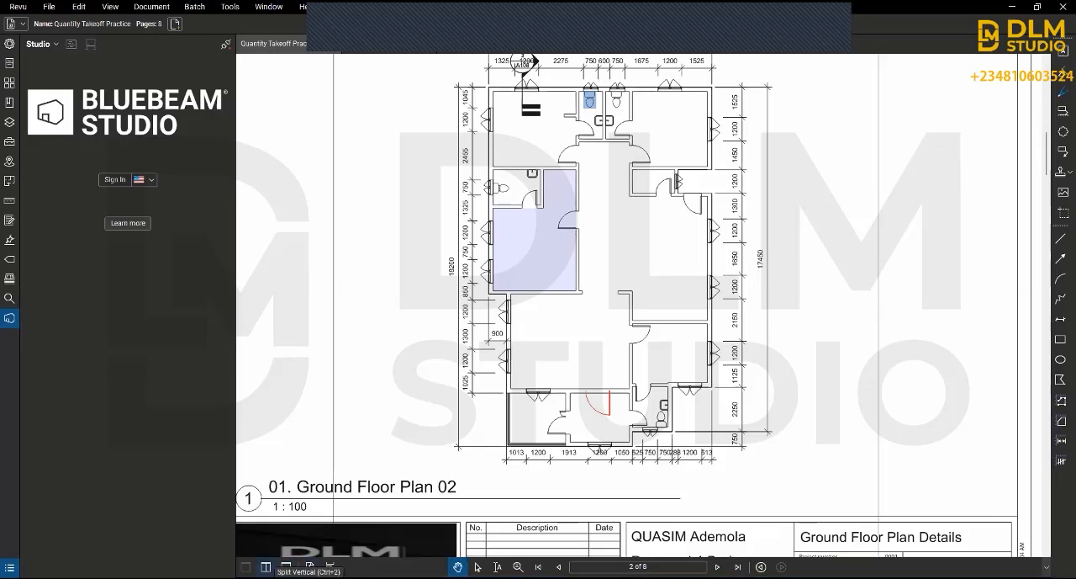
Step: Try the vertical and horizontal split views of the drawing, and return to a single unsplit view
click(265, 566)
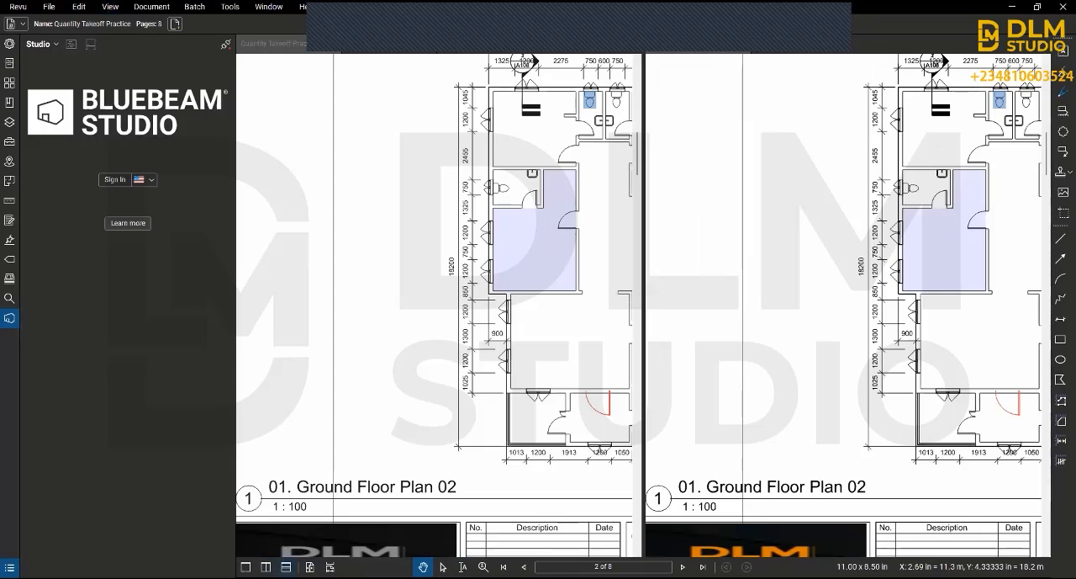
click(286, 566)
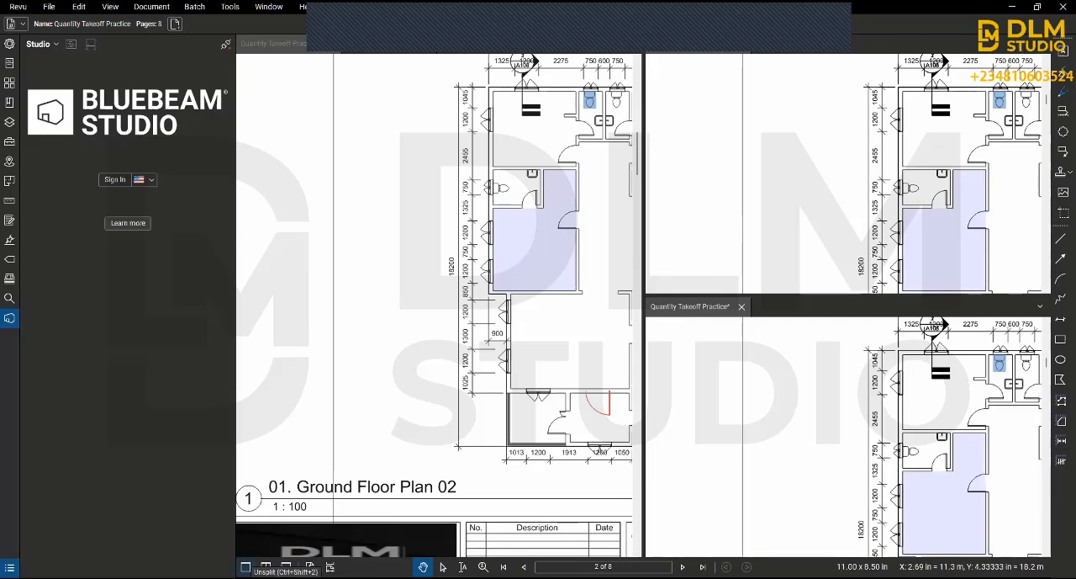
click(246, 566)
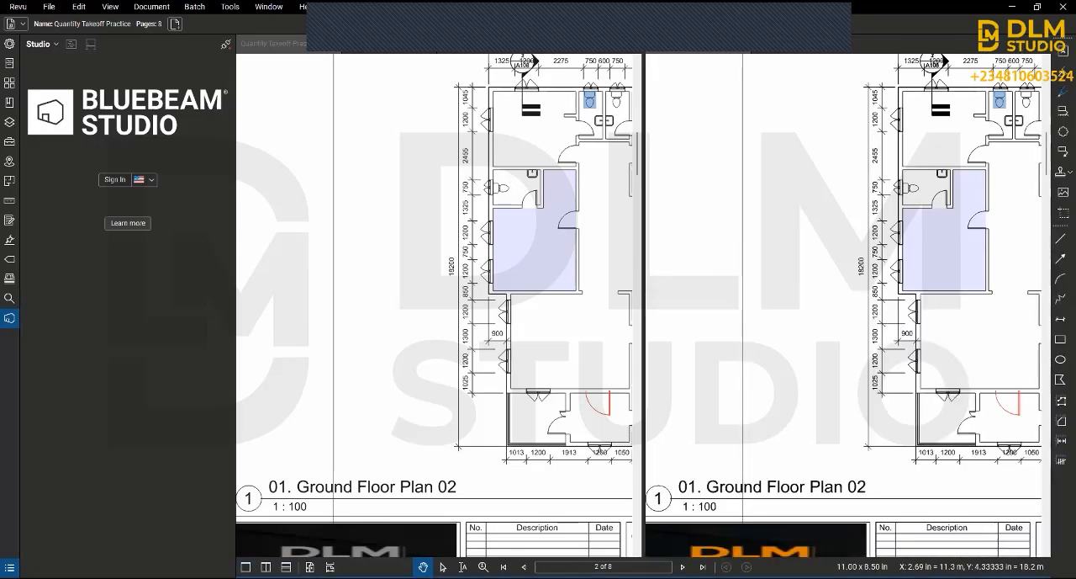
click(246, 566)
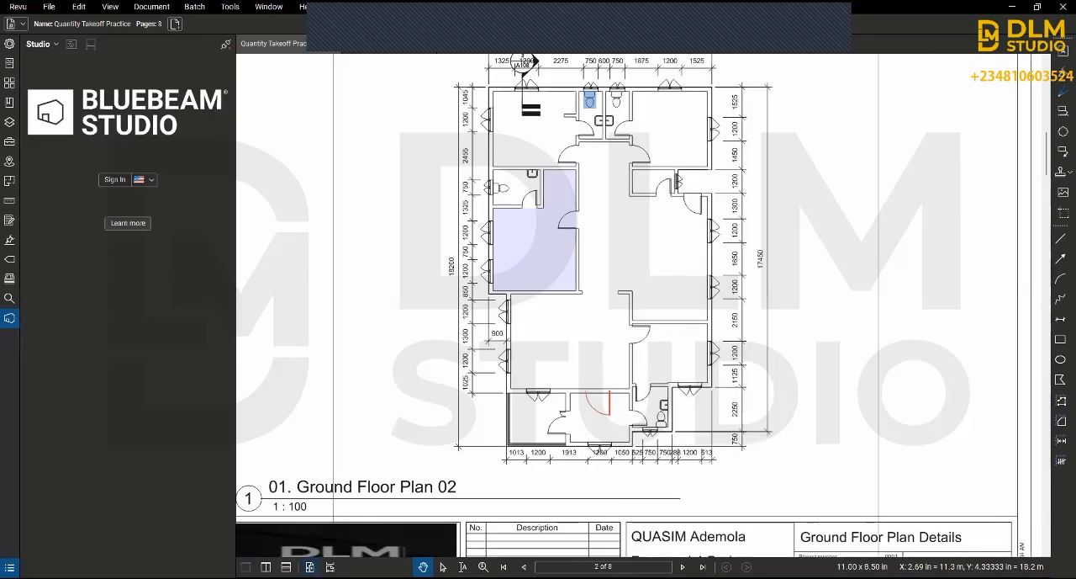
Step: Compare the single-page and continuous page views, and leave page 2 in single-page view
scroll(420, 378, down, 5)
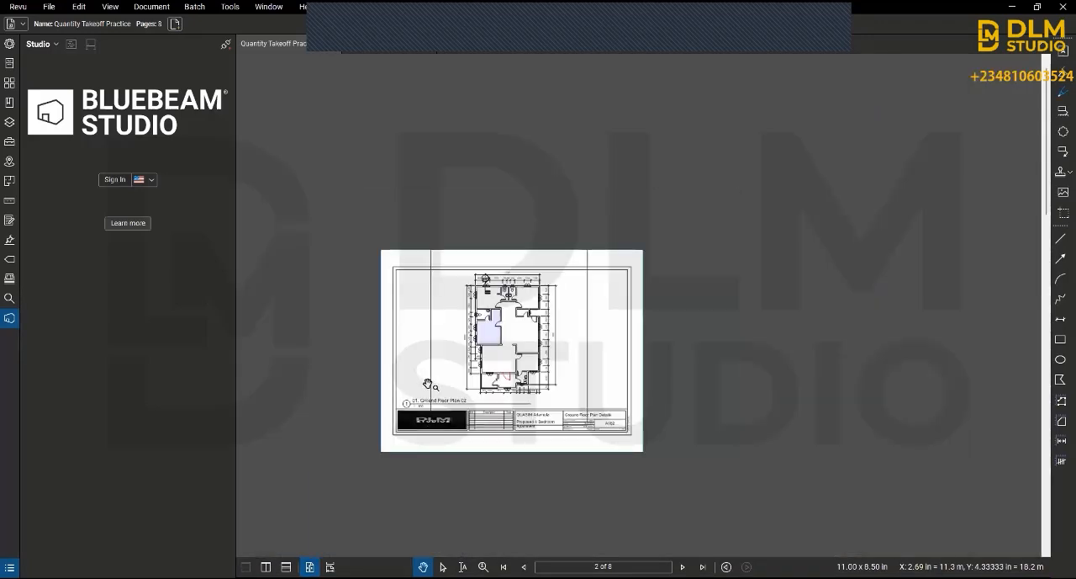
scroll(427, 383, up, 3)
scroll(467, 368, up, 2)
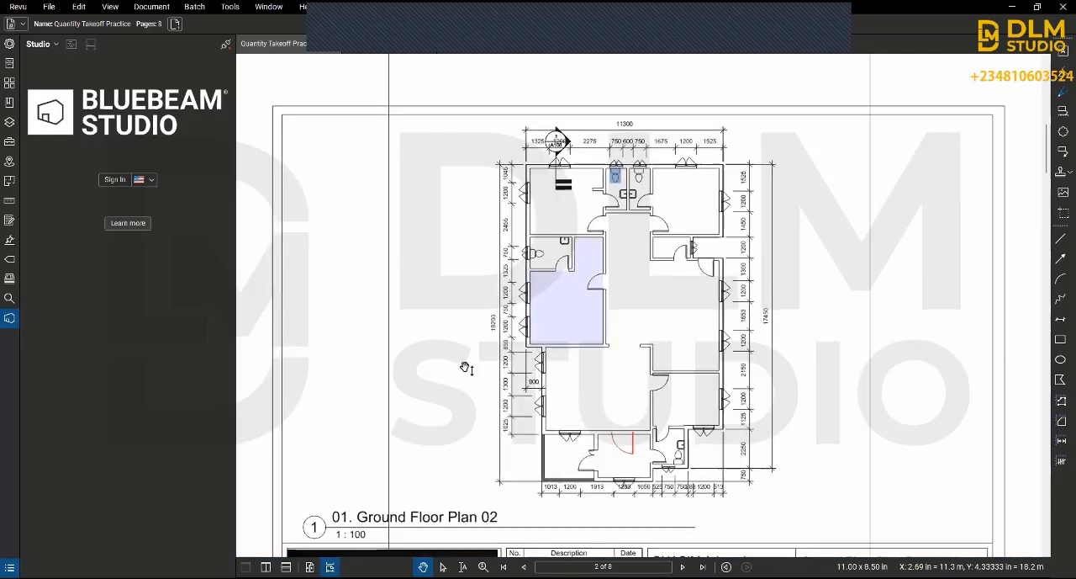
scroll(465, 367, down, 10)
scroll(465, 368, up, 2)
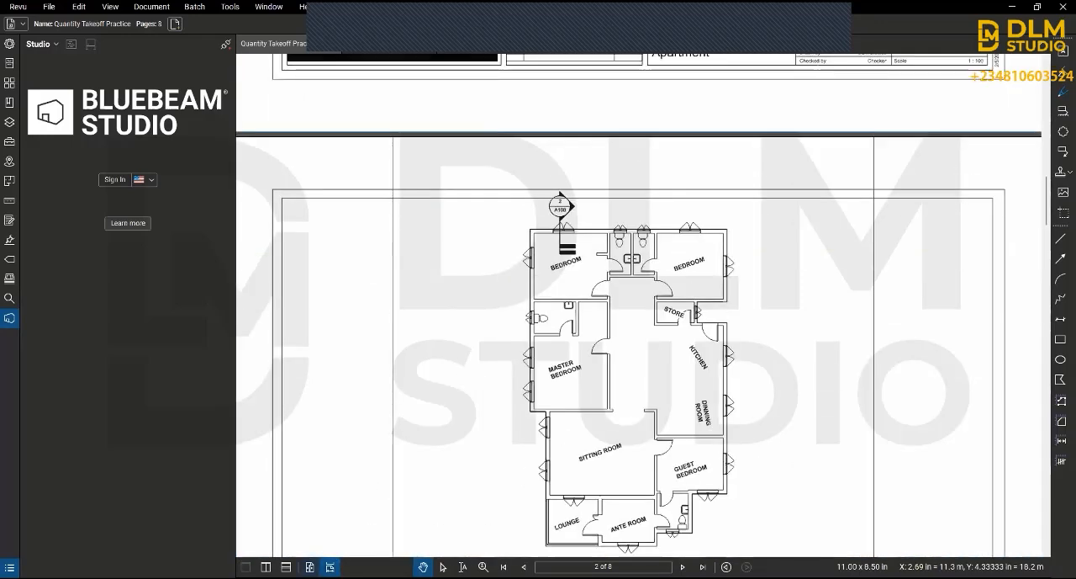
click(309, 567)
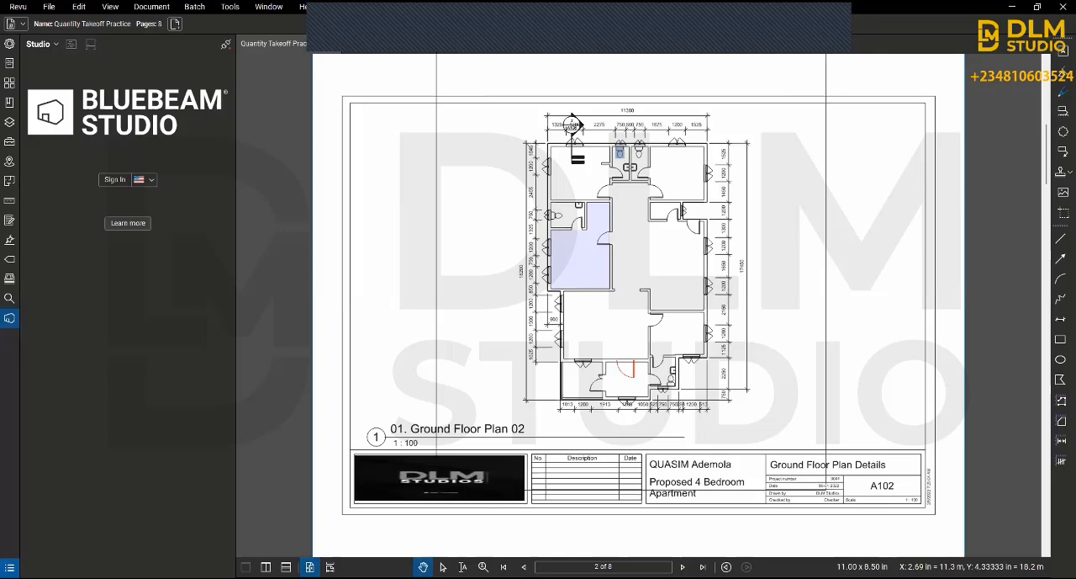
Step: Show the Markups List and add the Author, Date, Document Width and Document Height columns
click(9, 566)
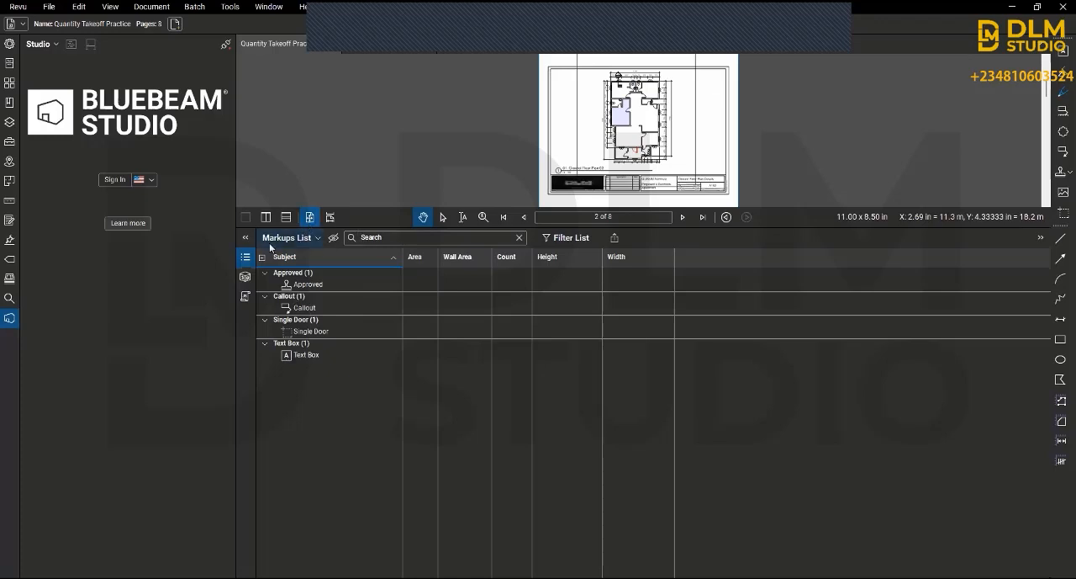
click(318, 238)
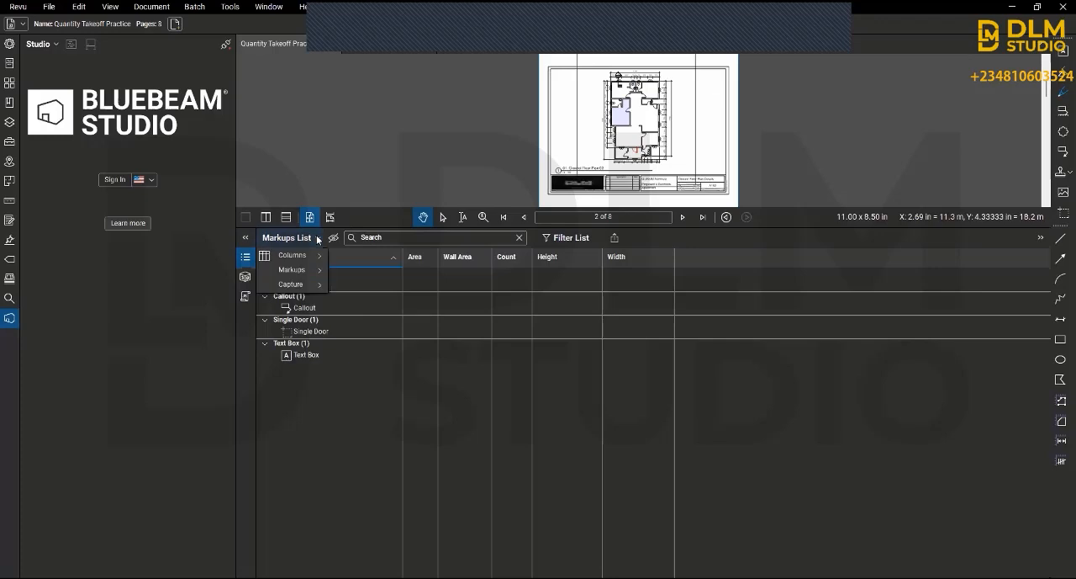
mouse_move(316, 254)
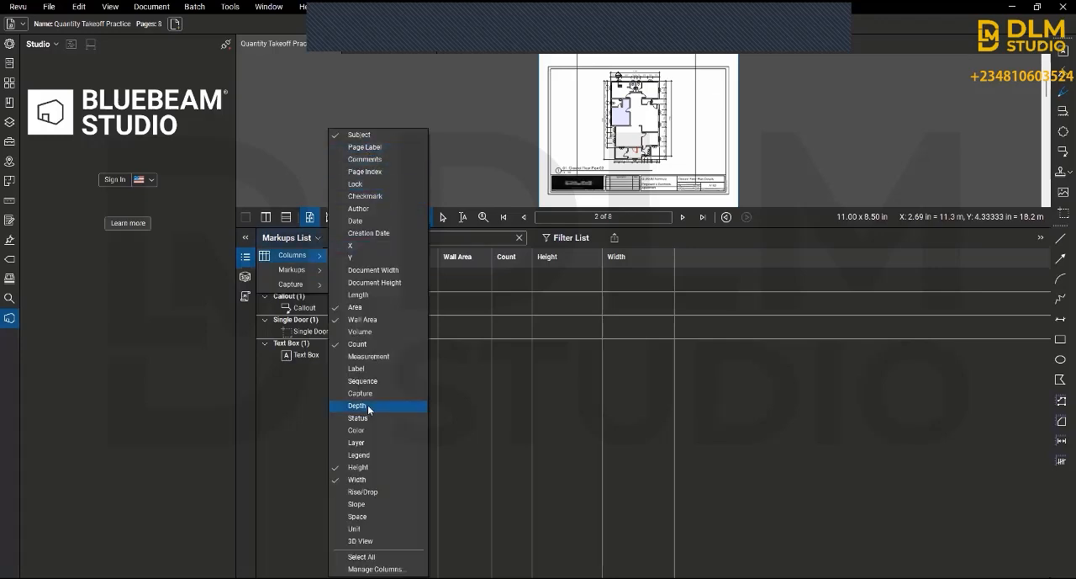
click(362, 209)
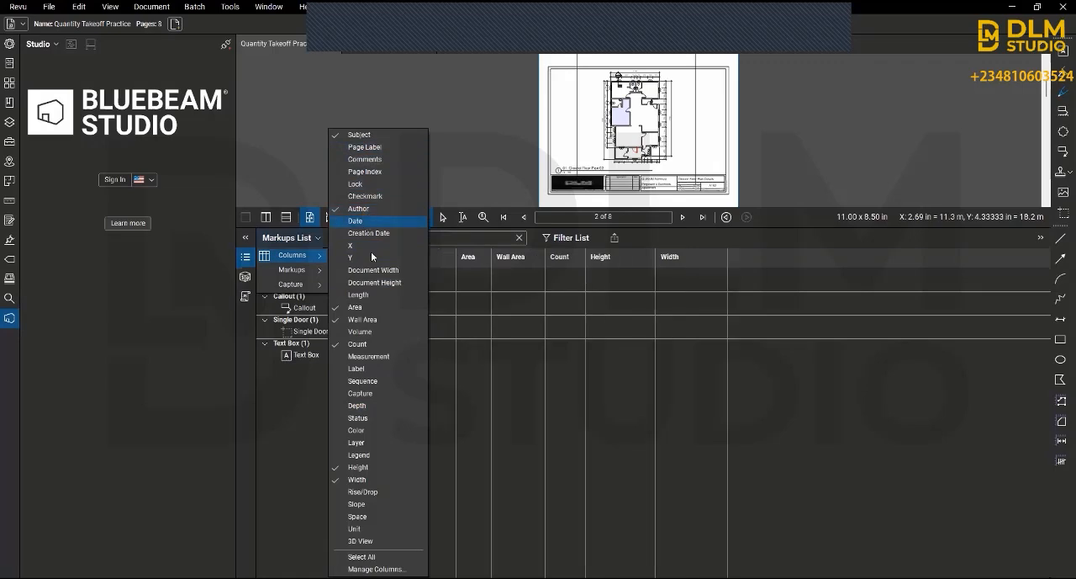
click(370, 221)
click(375, 270)
click(377, 283)
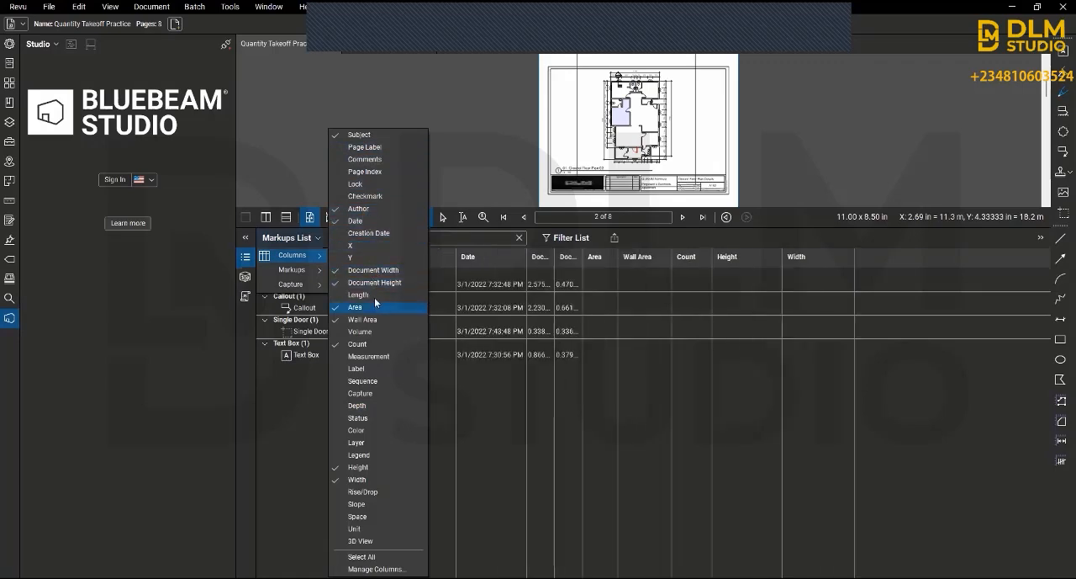
Step: Add the Length, Measurement, Label, Depth, Color, Layer, Legend, Slope and Unit columns to the Markups List
click(374, 295)
click(370, 356)
click(361, 370)
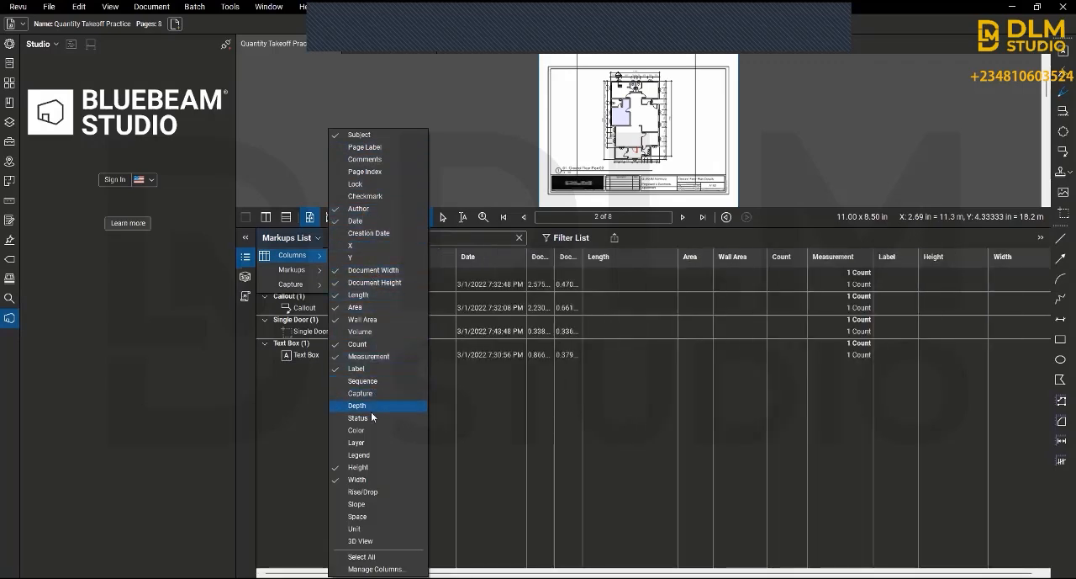
click(360, 405)
click(365, 431)
click(365, 446)
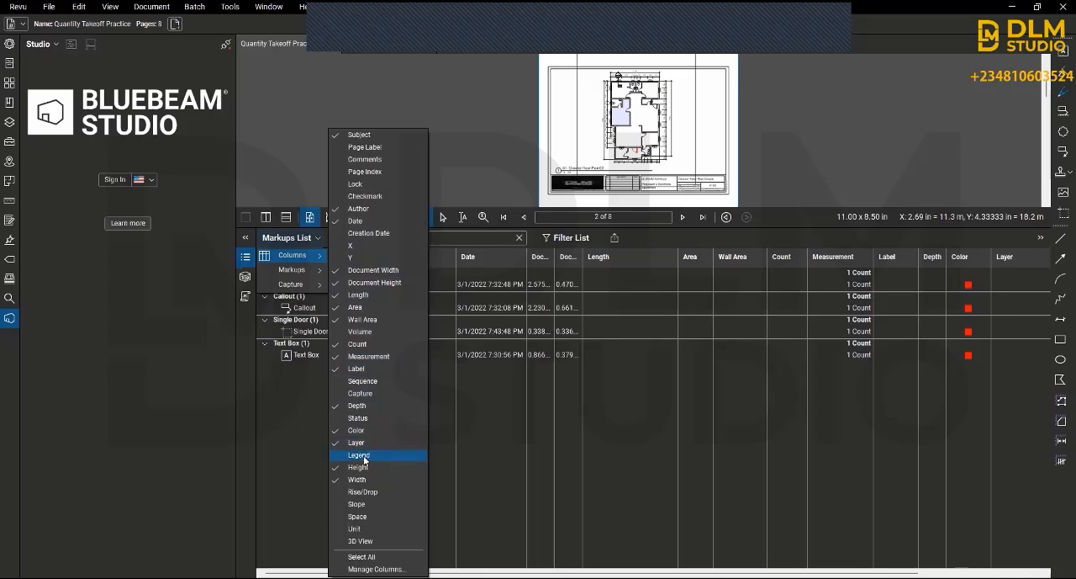
click(362, 455)
click(362, 504)
click(363, 518)
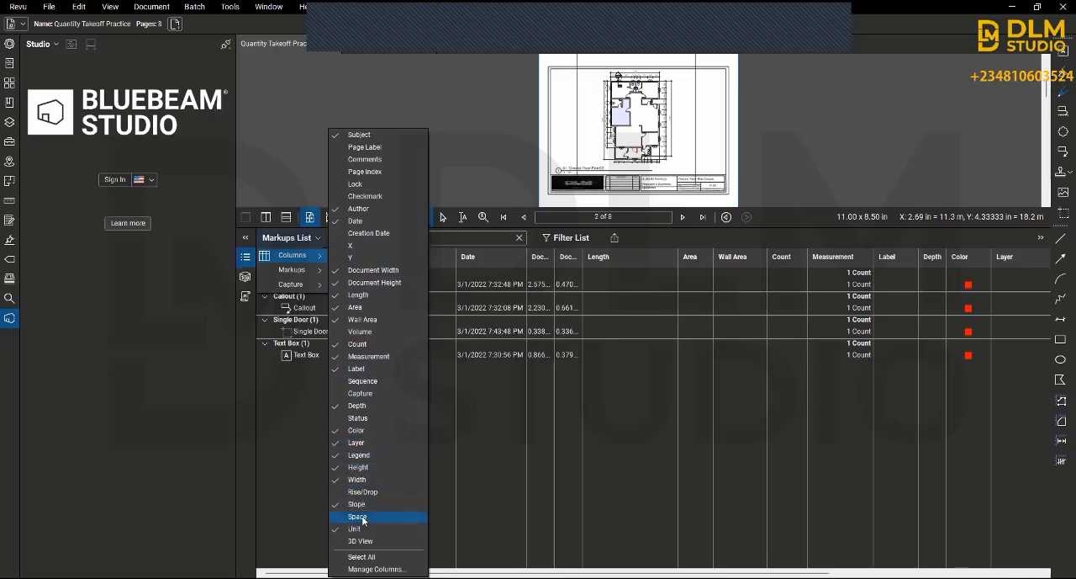
click(271, 449)
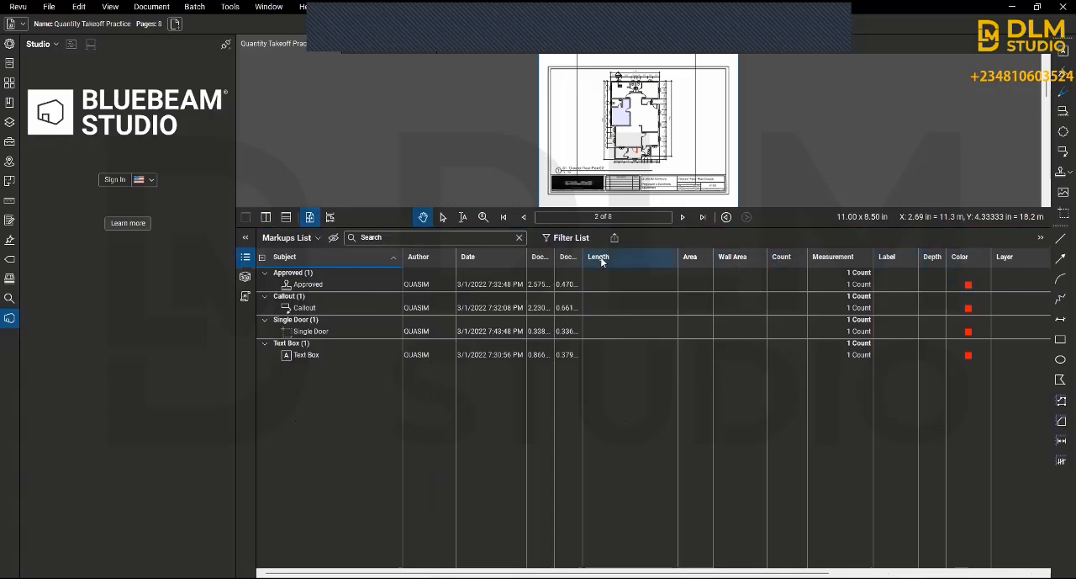
Step: Look at the 3D Model Tree and the JavaScript console, and return to the Markups List
click(246, 277)
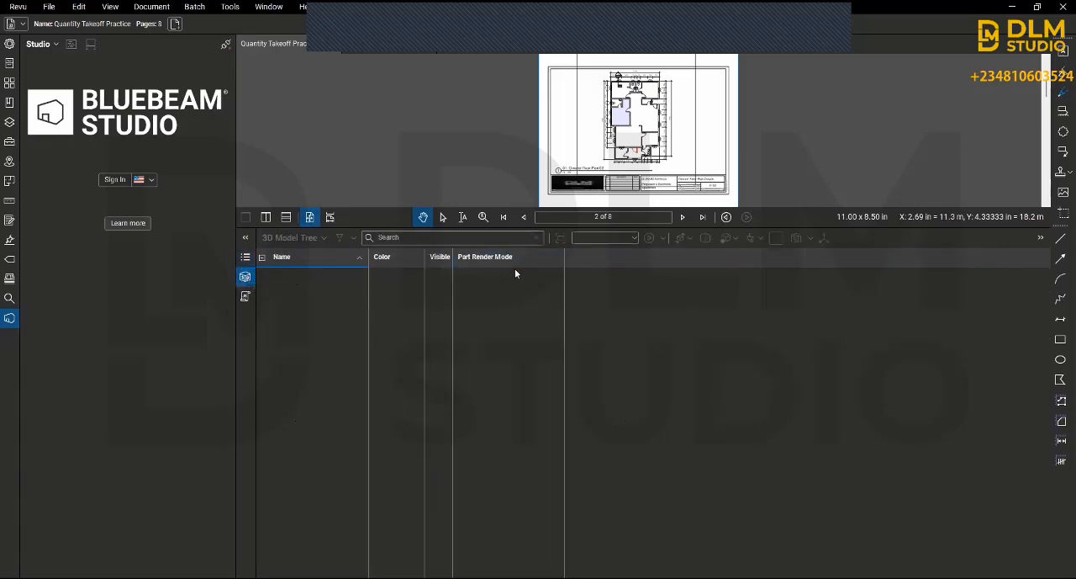
click(244, 301)
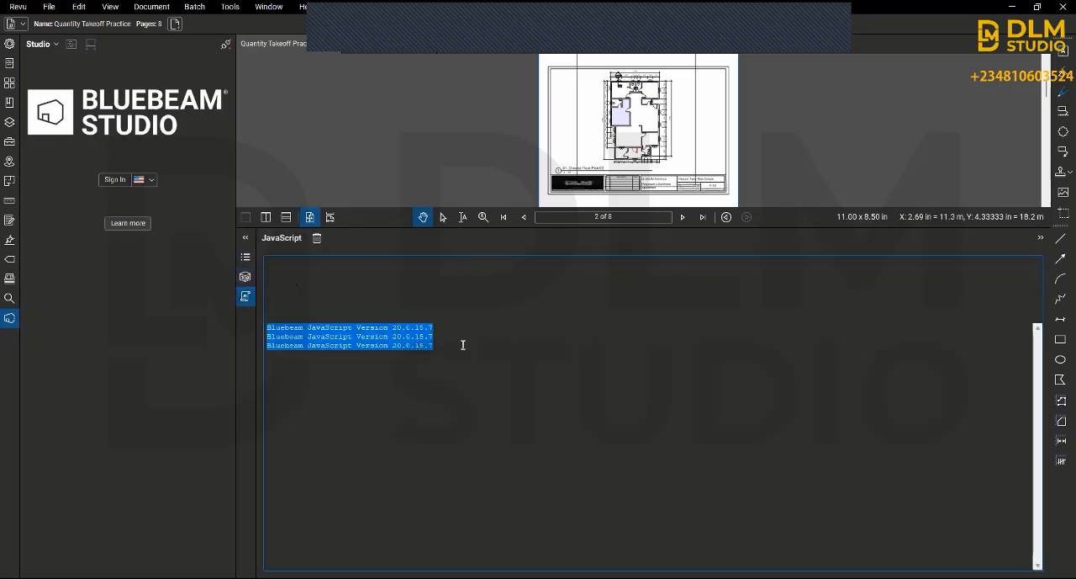
click(245, 239)
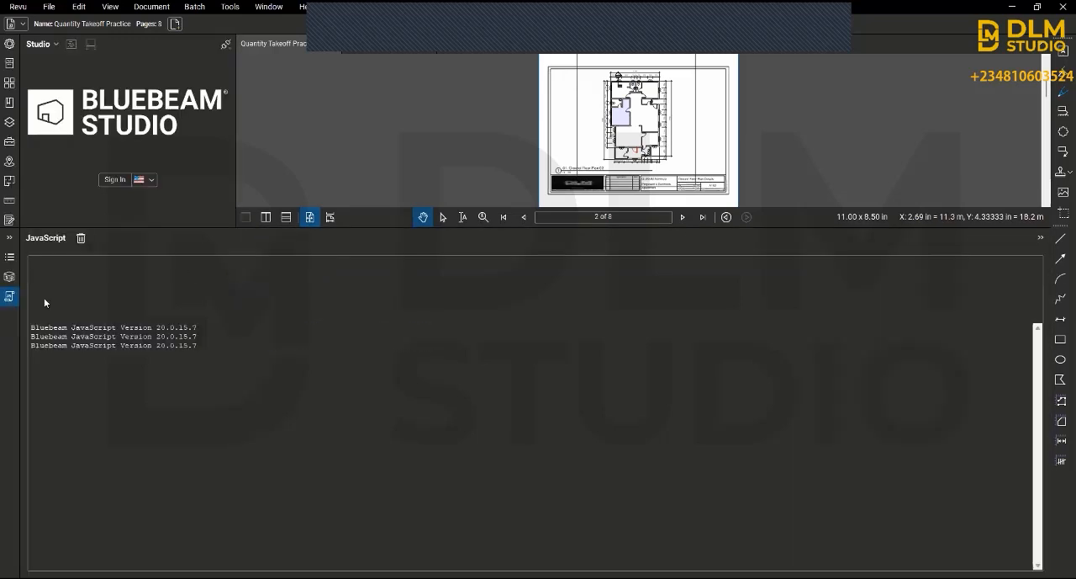
click(3, 239)
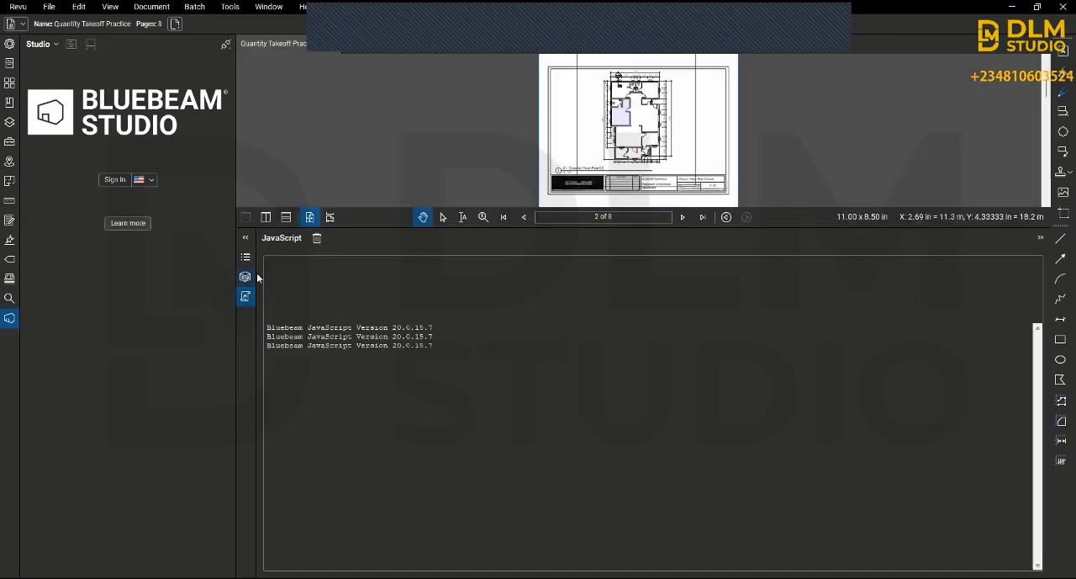
click(246, 257)
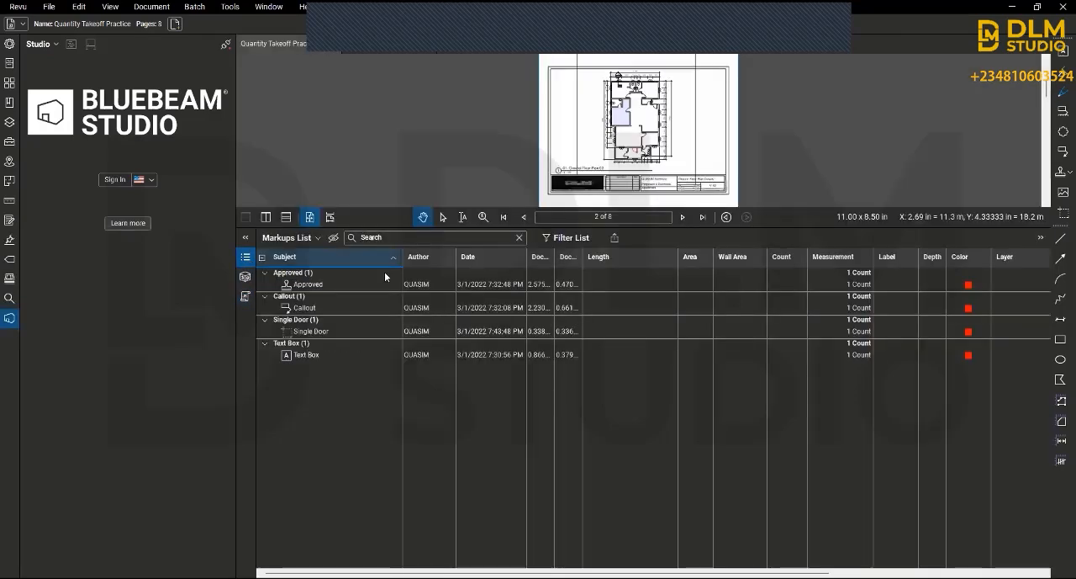
Step: Remove the Author, Date, Document Width and Document Height columns from the Markups List
click(316, 238)
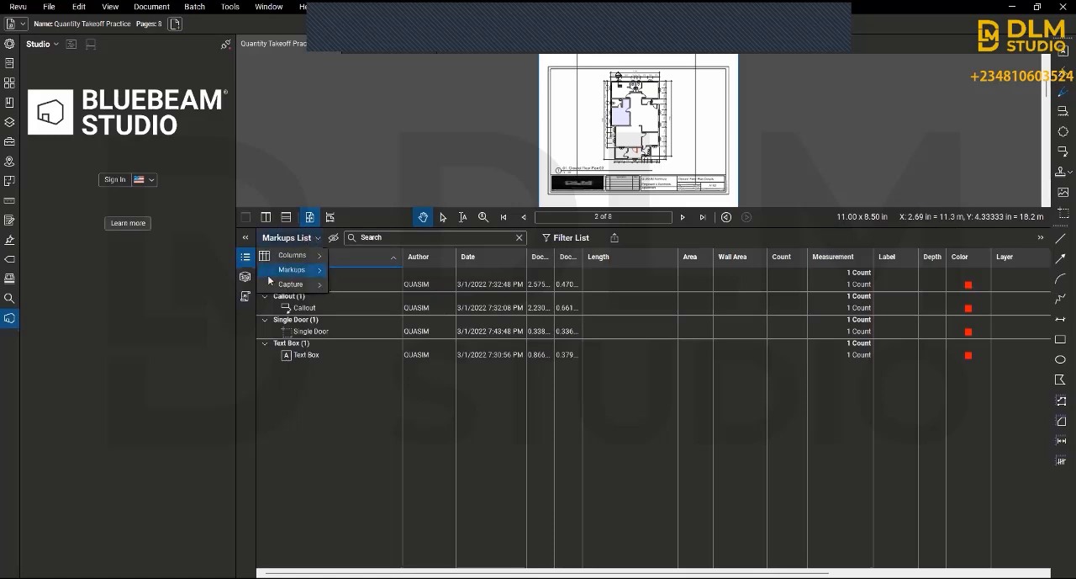
mouse_move(299, 270)
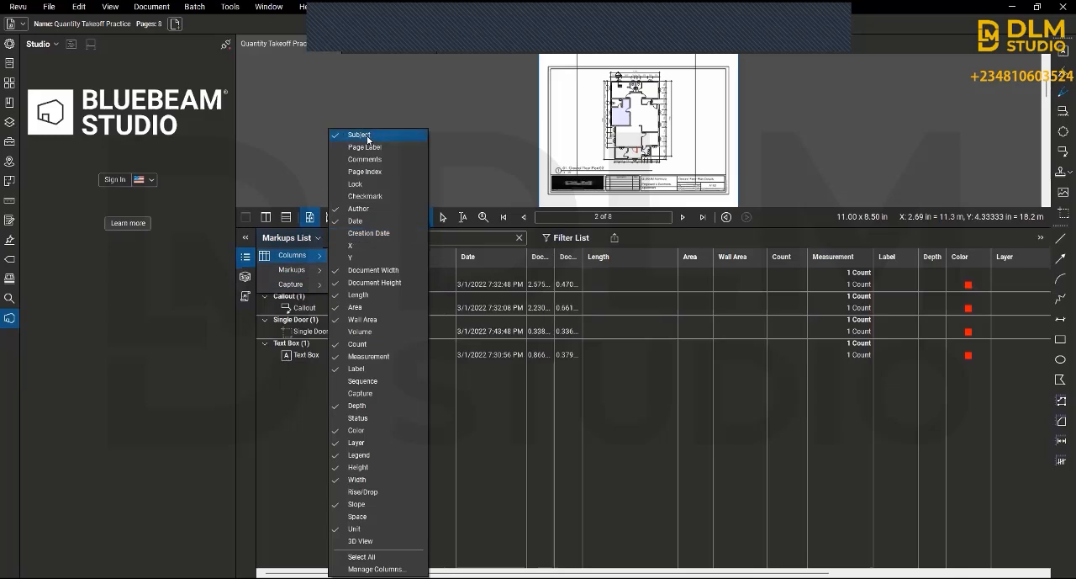
click(352, 220)
click(352, 221)
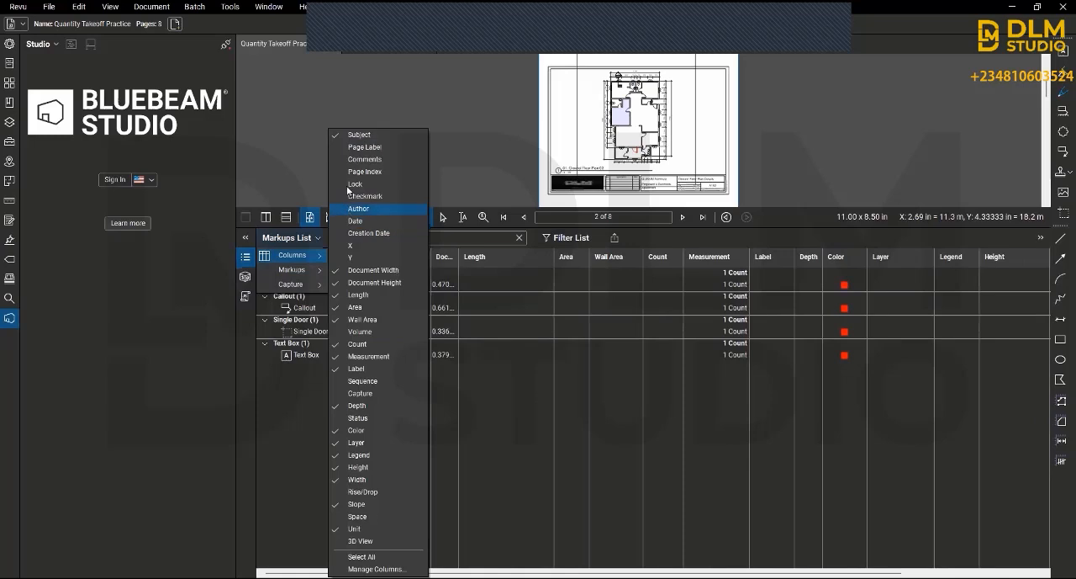
click(353, 272)
click(354, 283)
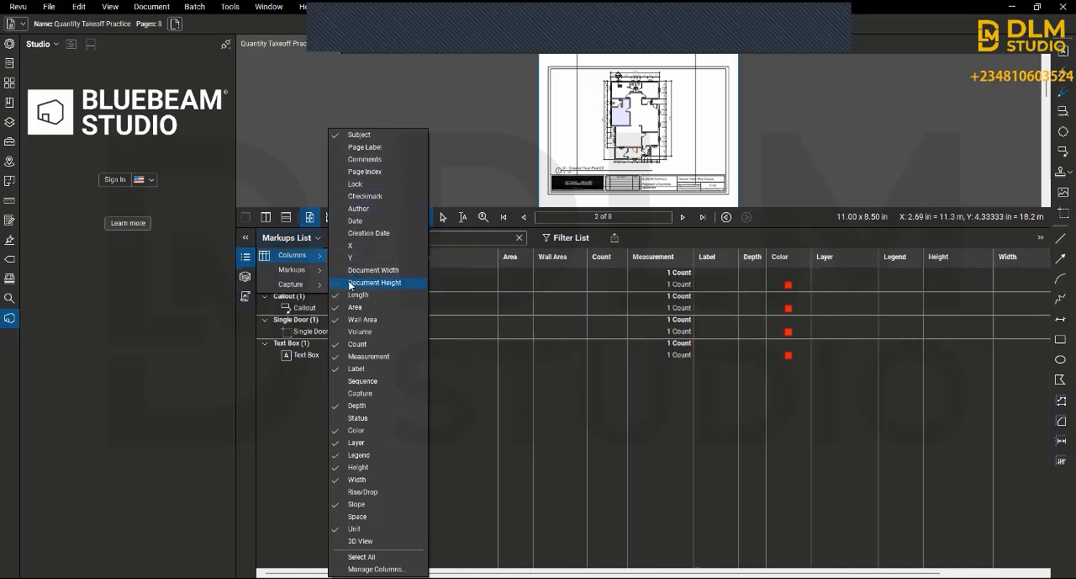
Step: Add the Volume column to the Markups List and remove the Color, Layer and Legend columns
click(370, 320)
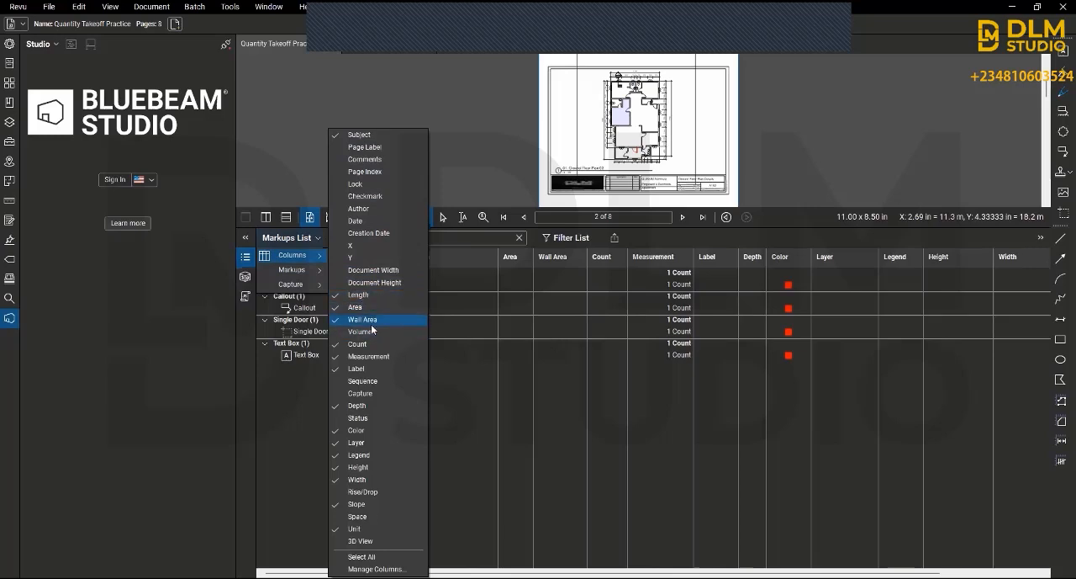
click(371, 332)
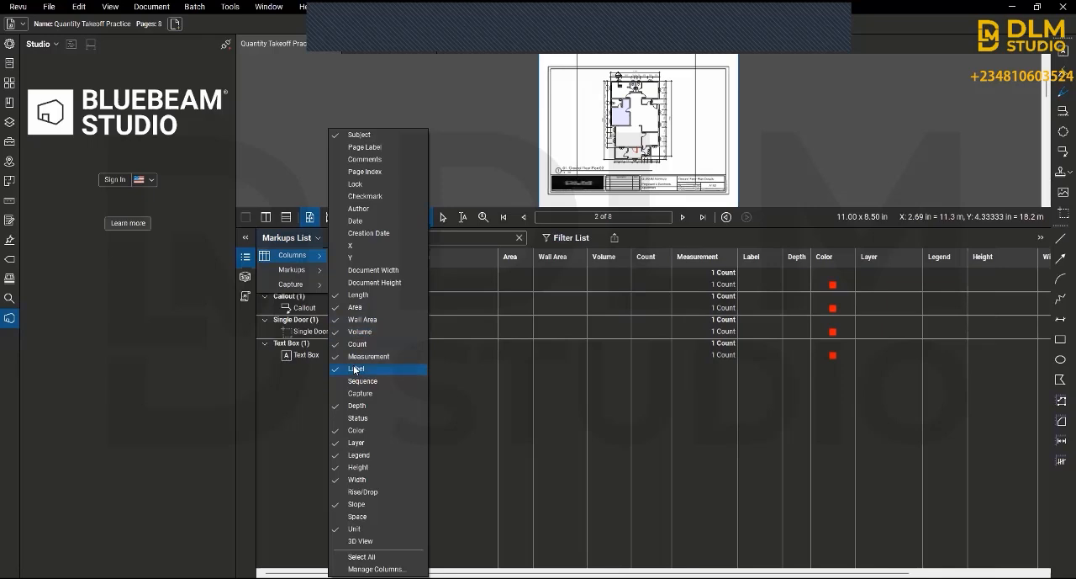
click(354, 369)
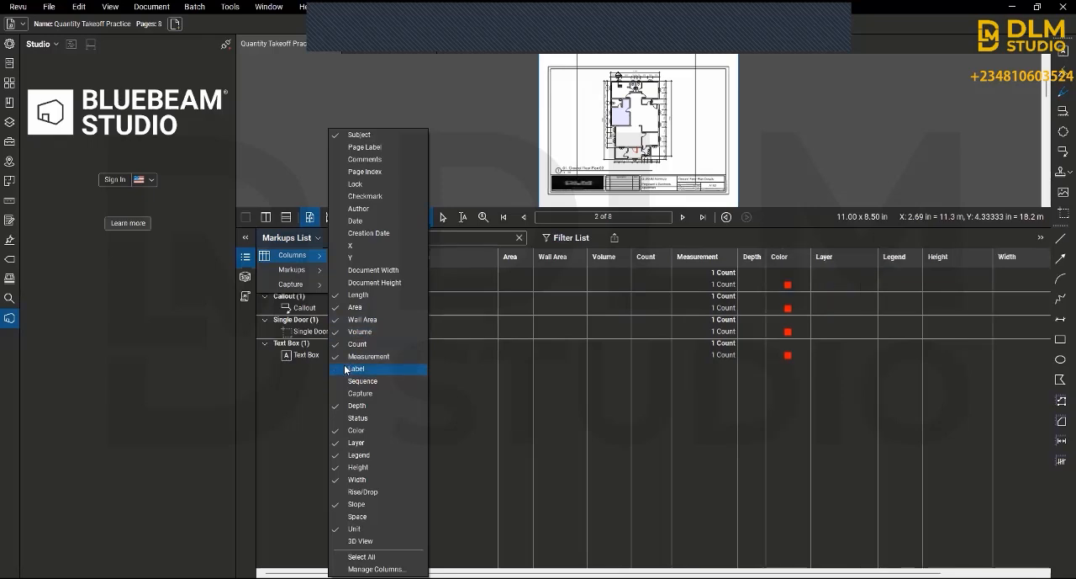
click(366, 370)
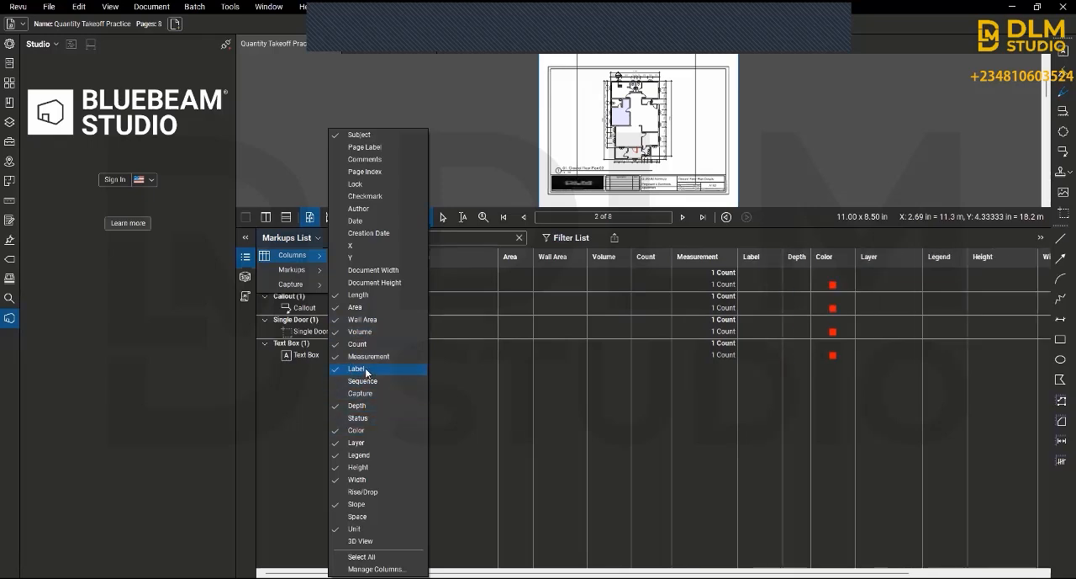
click(357, 430)
click(359, 442)
click(359, 455)
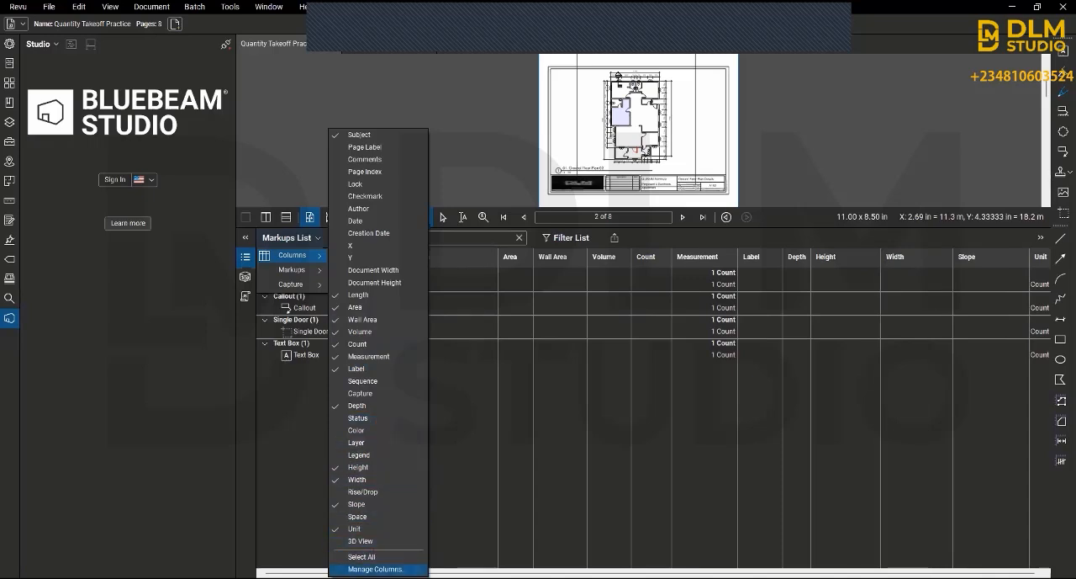
Step: Start a new custom column named Trench Excavation Volume and set its type to Formula
click(370, 569)
scroll(500, 271, down, 7)
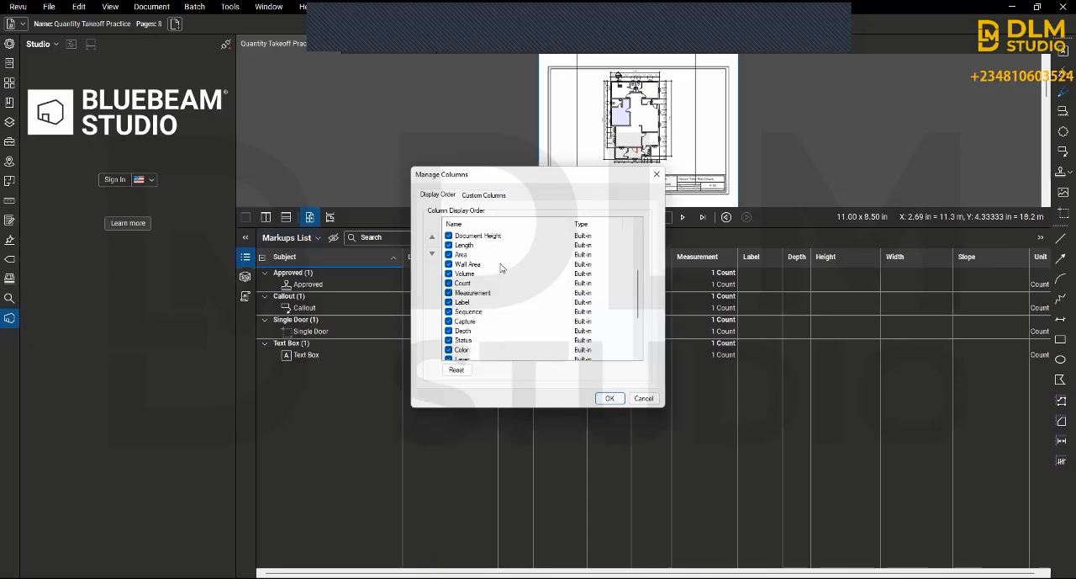
click(490, 193)
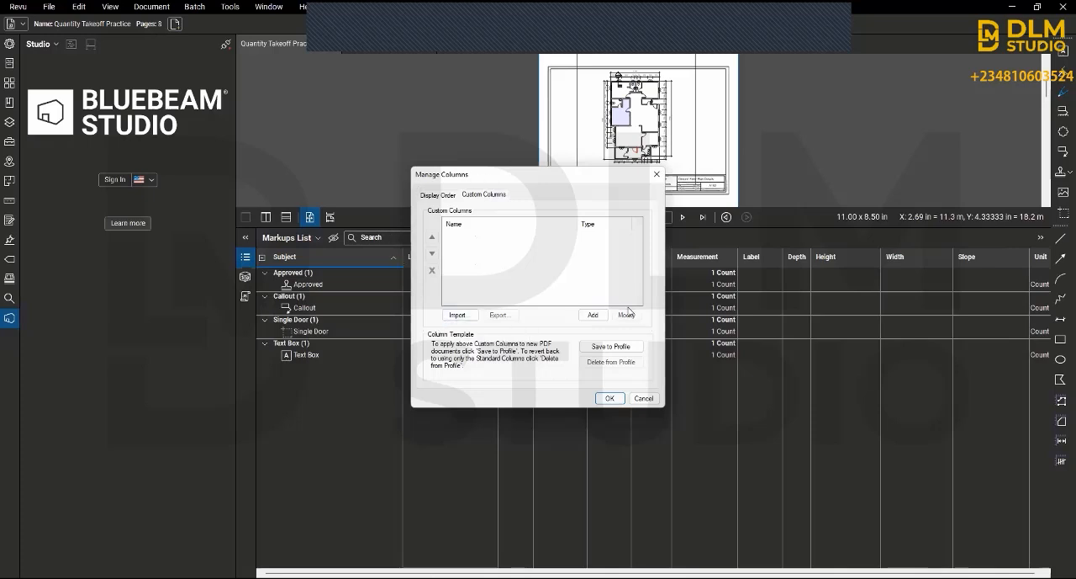
click(591, 320)
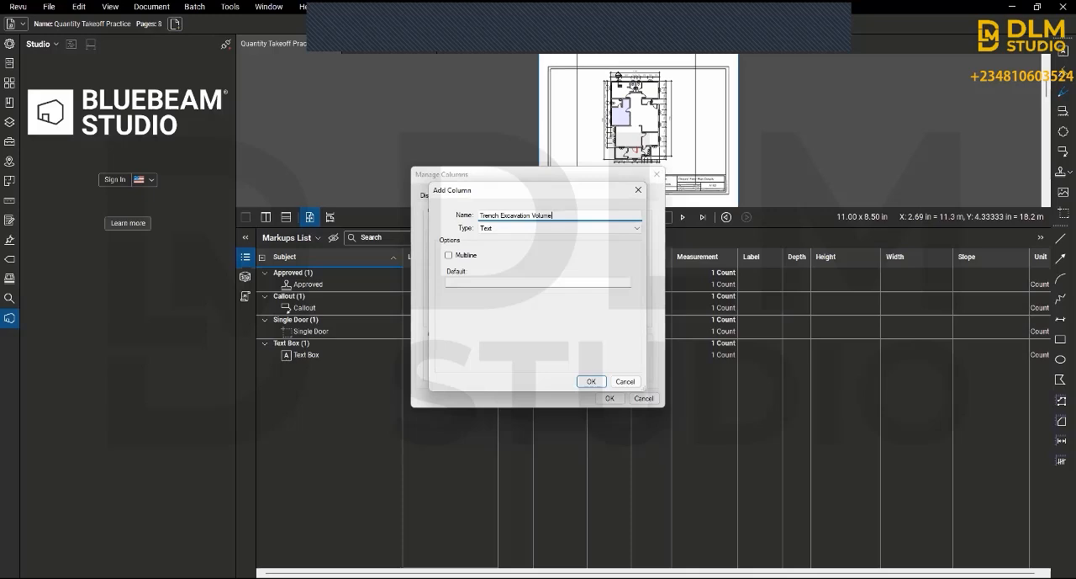
click(492, 228)
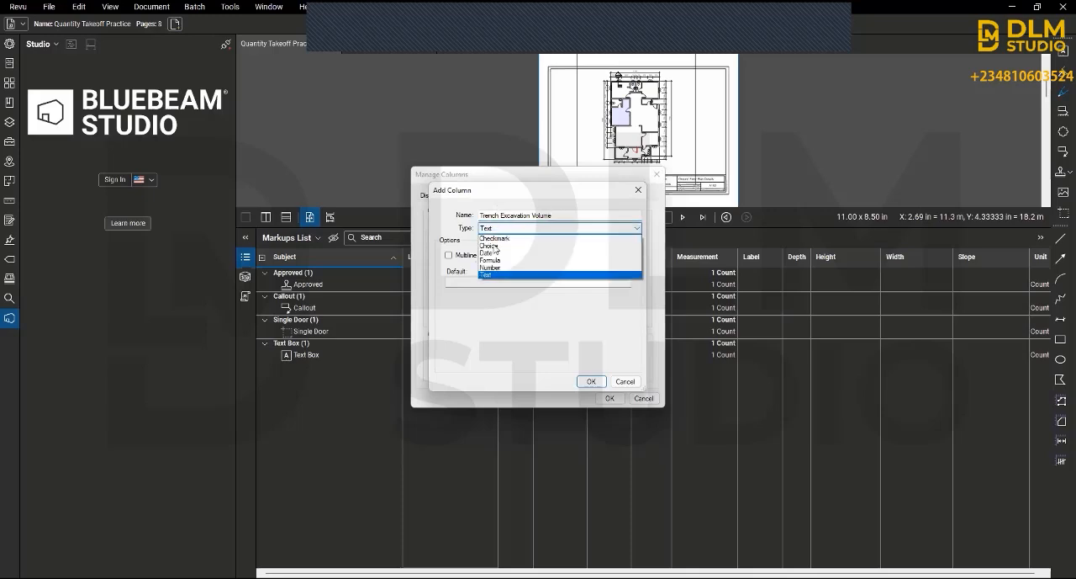
click(494, 260)
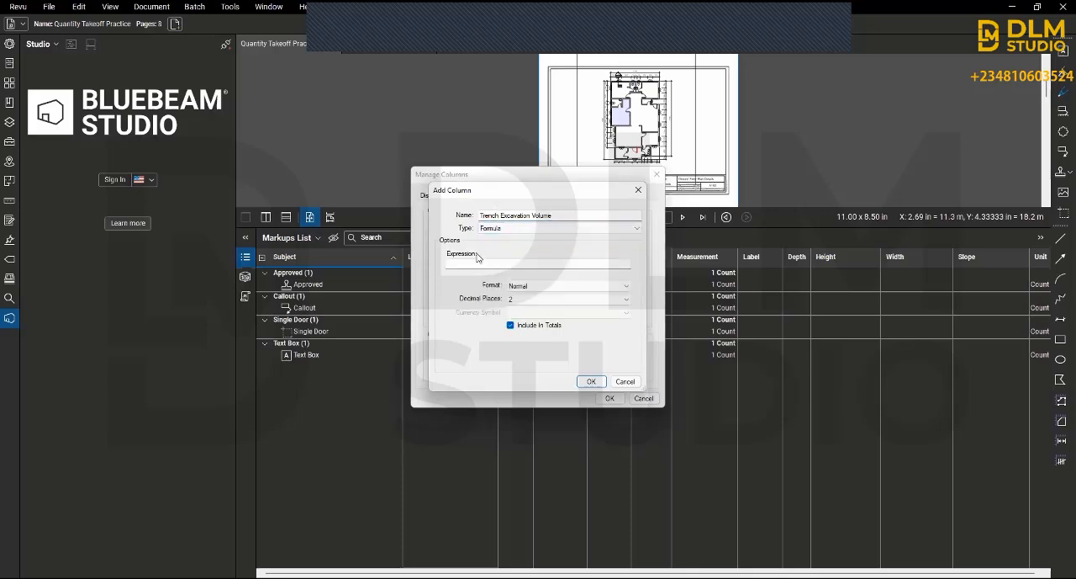
Step: Enter Length*Width*Depth as the formula expression of the Trench Excavation Volume column
click(479, 261)
text(l)
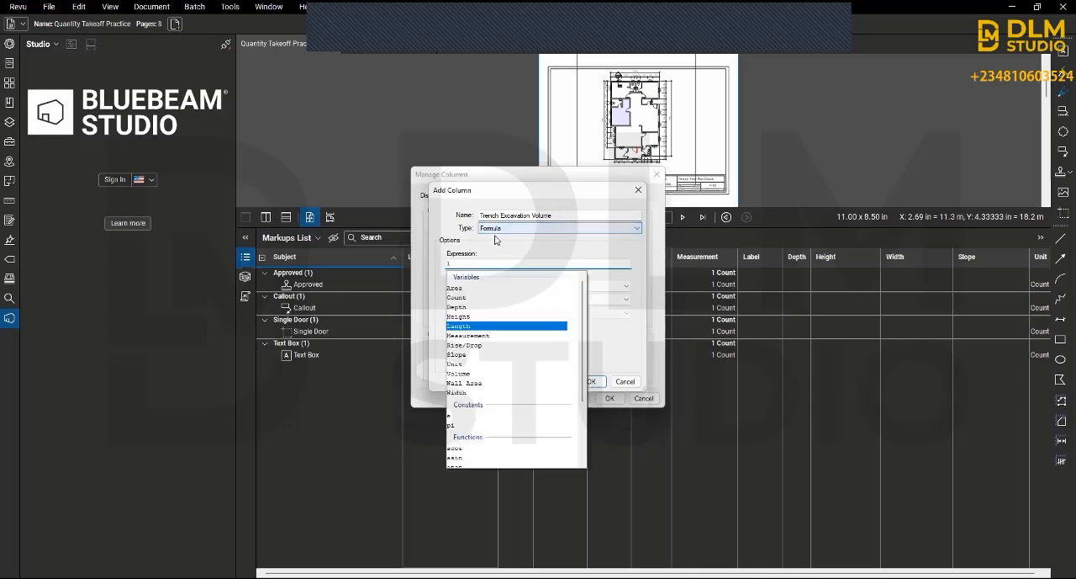
click(454, 327)
click(456, 329)
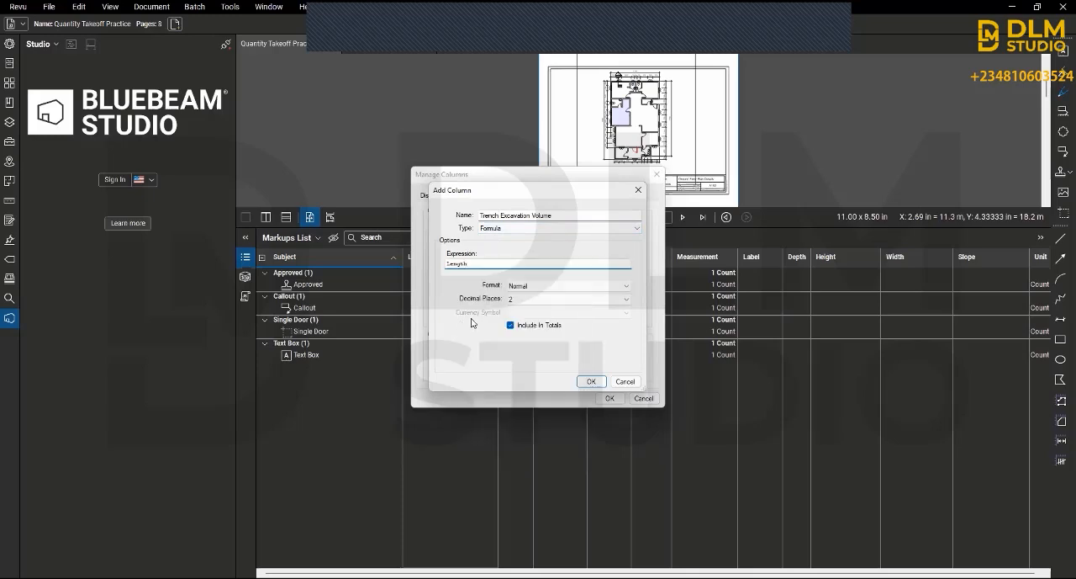
text(*w)
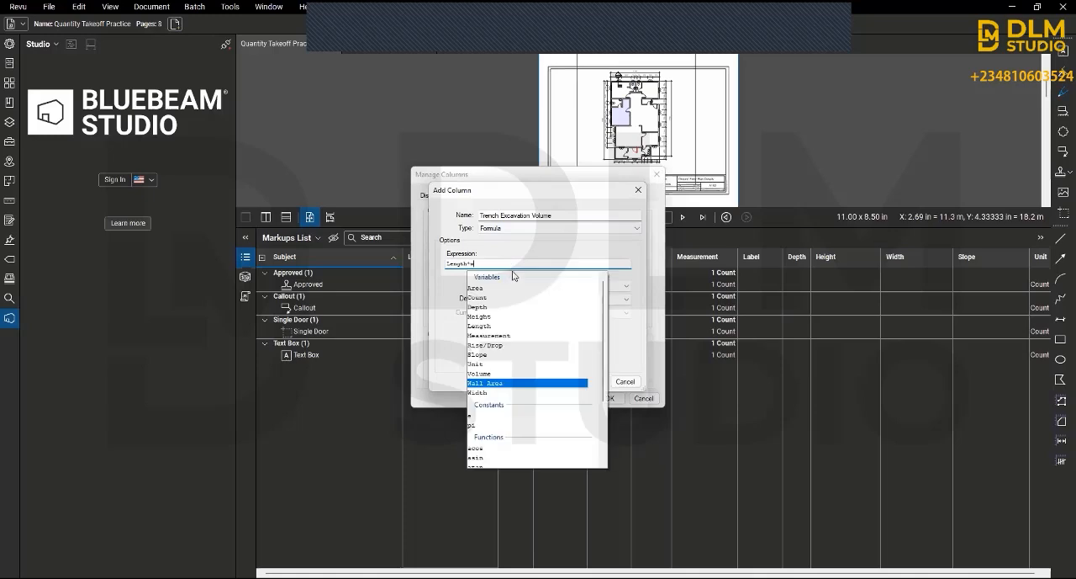
click(482, 392)
text(*)
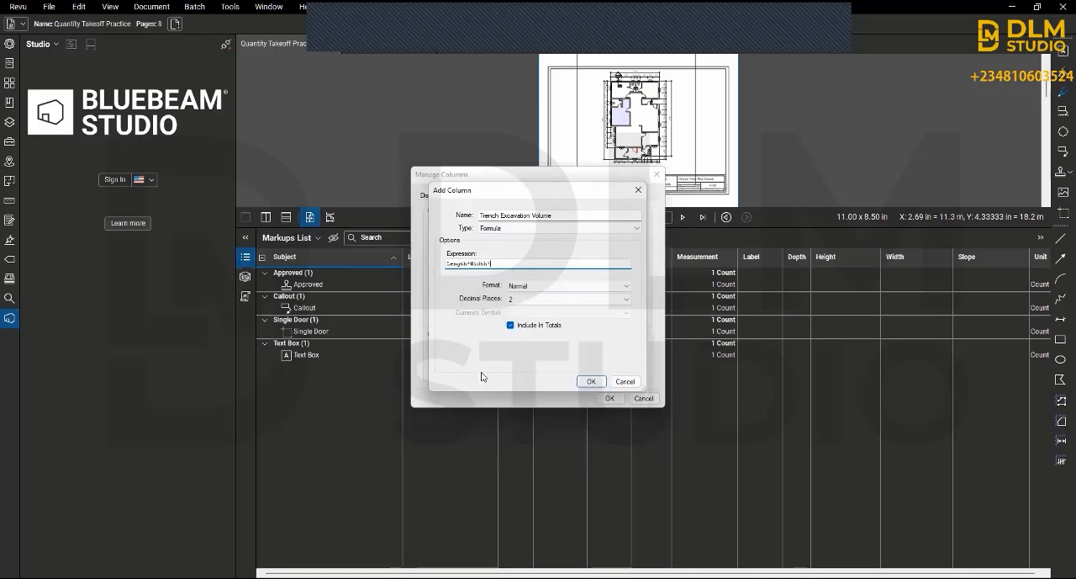
text(d)
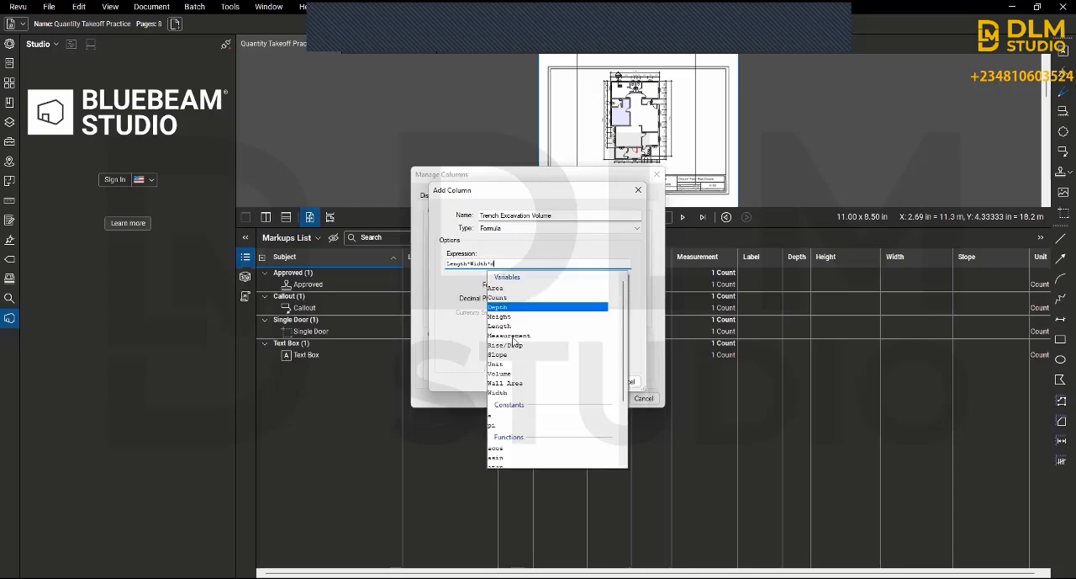
click(532, 308)
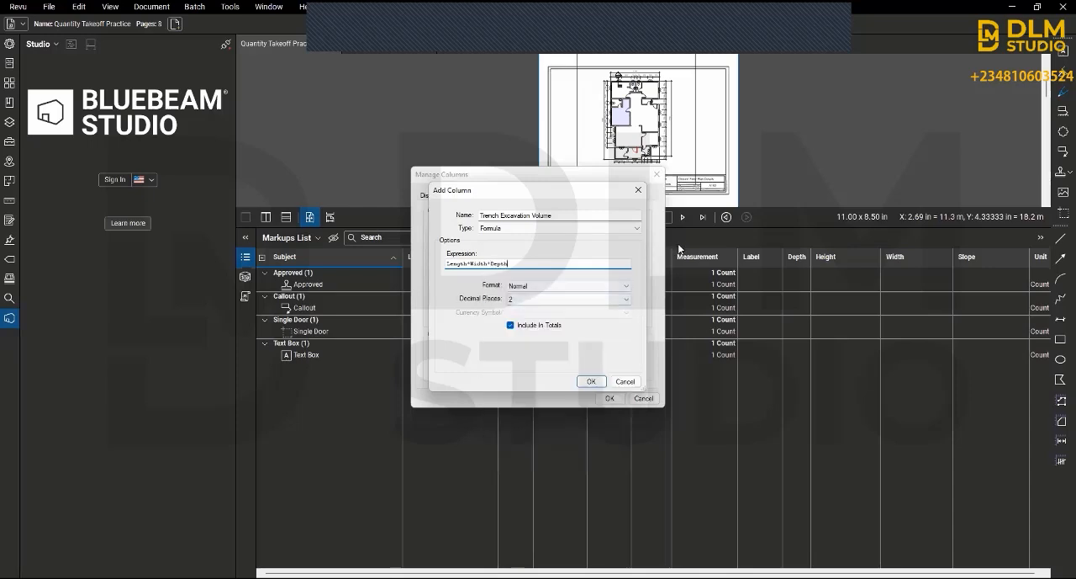
Step: Save the Trench Excavation Volume column with Normal format and 2 decimal places, and start another custom column
click(529, 285)
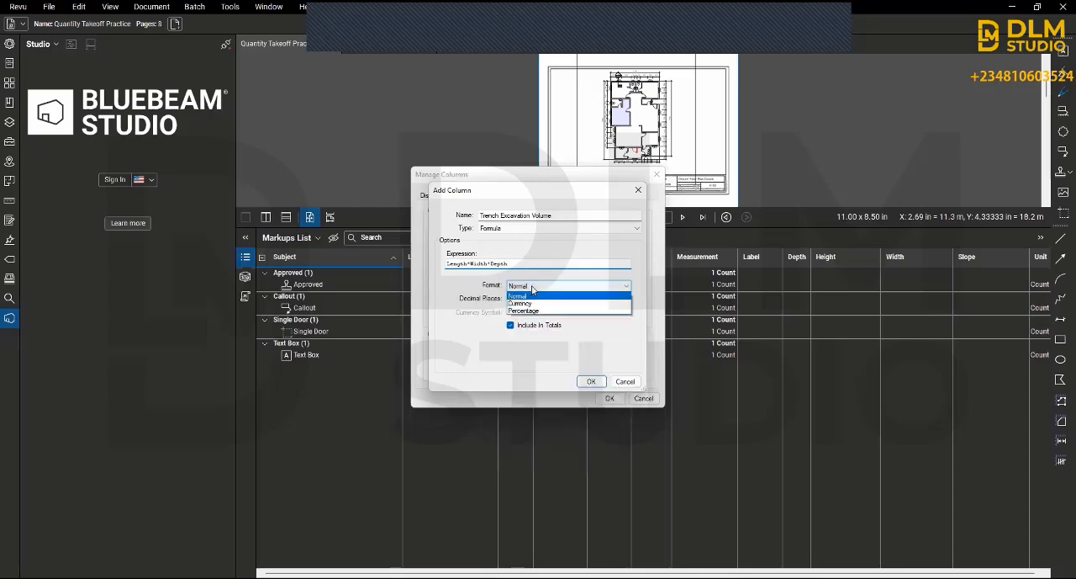
click(519, 296)
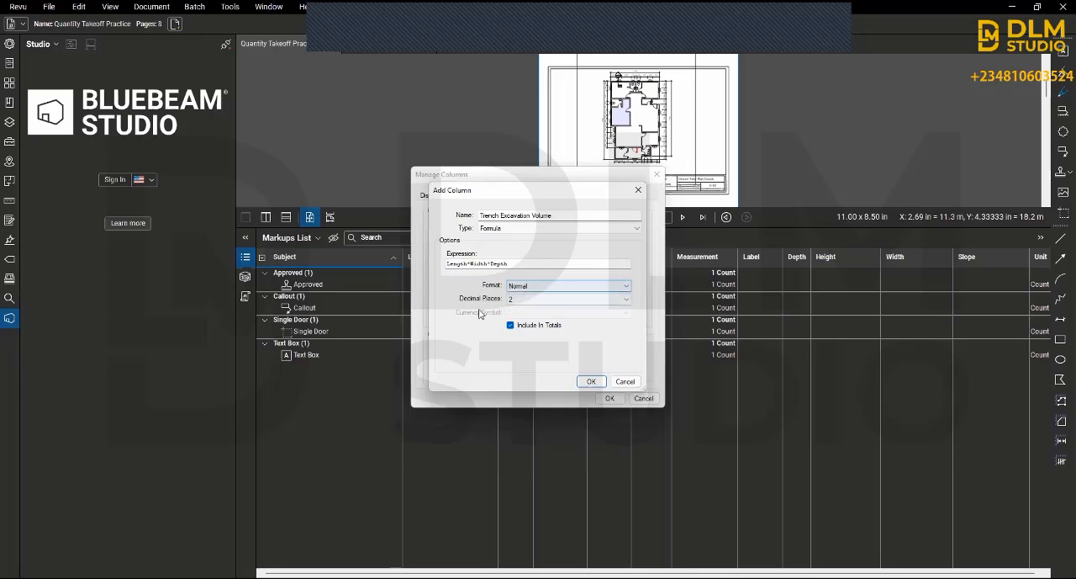
click(531, 302)
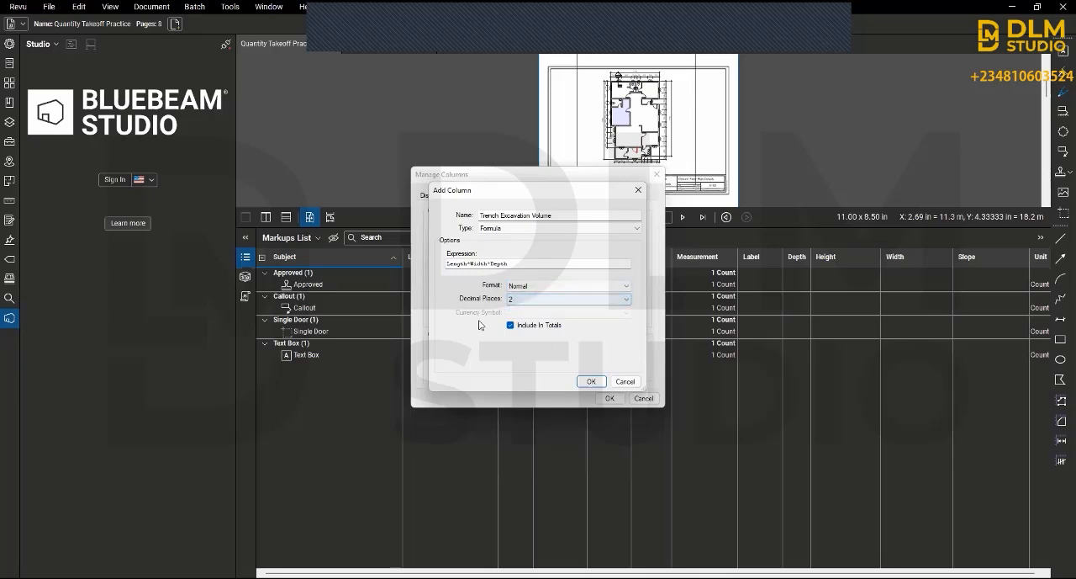
click(589, 382)
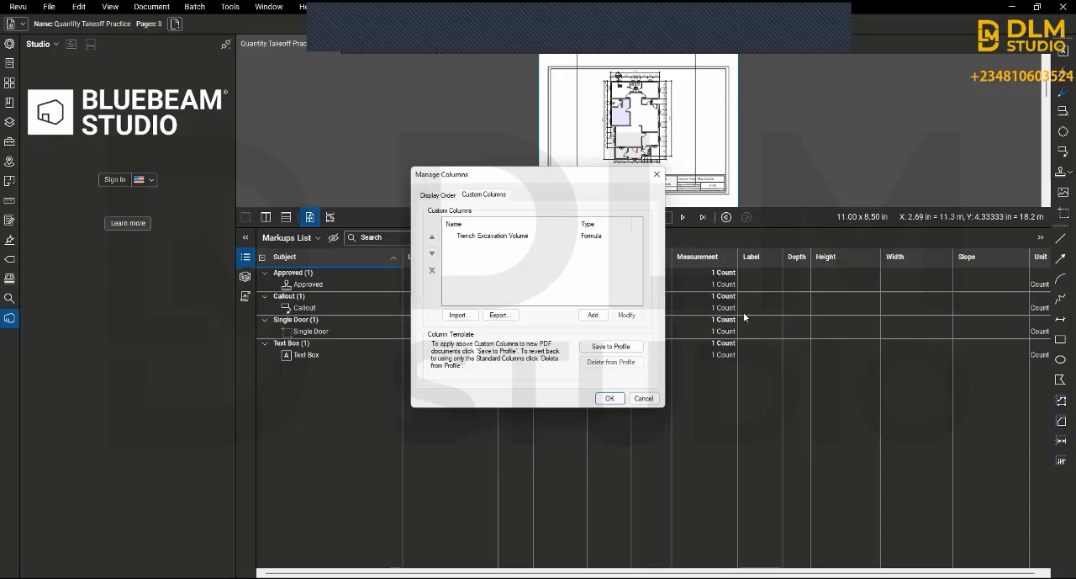
click(593, 316)
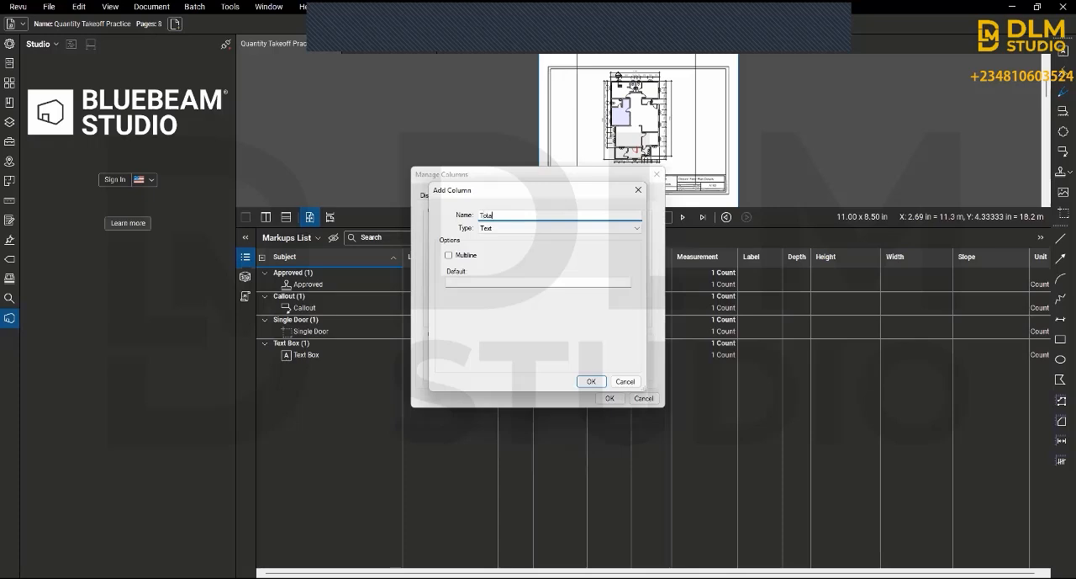
text(Total Cost)
click(502, 229)
click(491, 260)
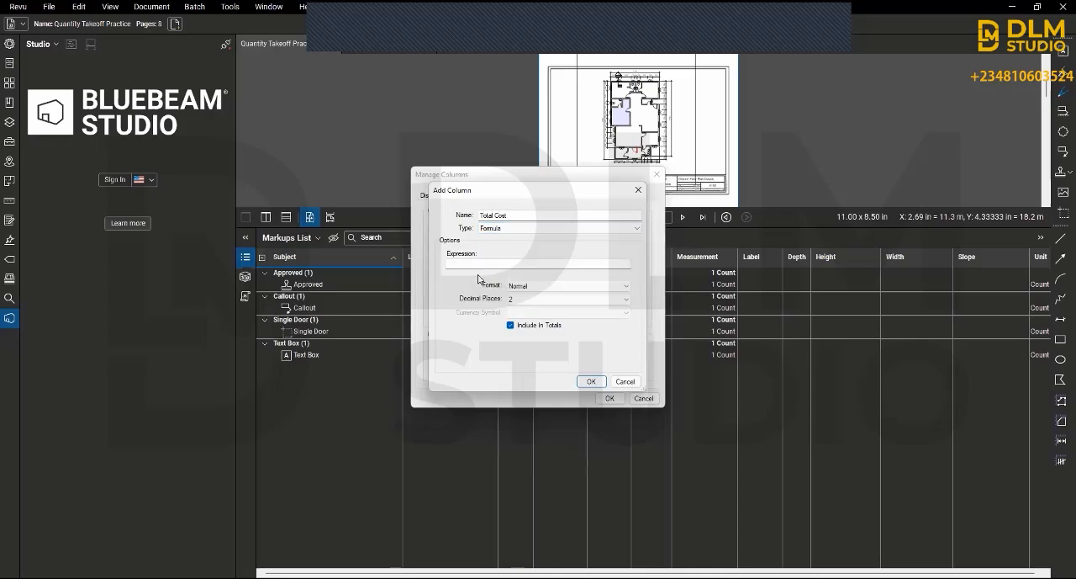
click(483, 264)
text(t)
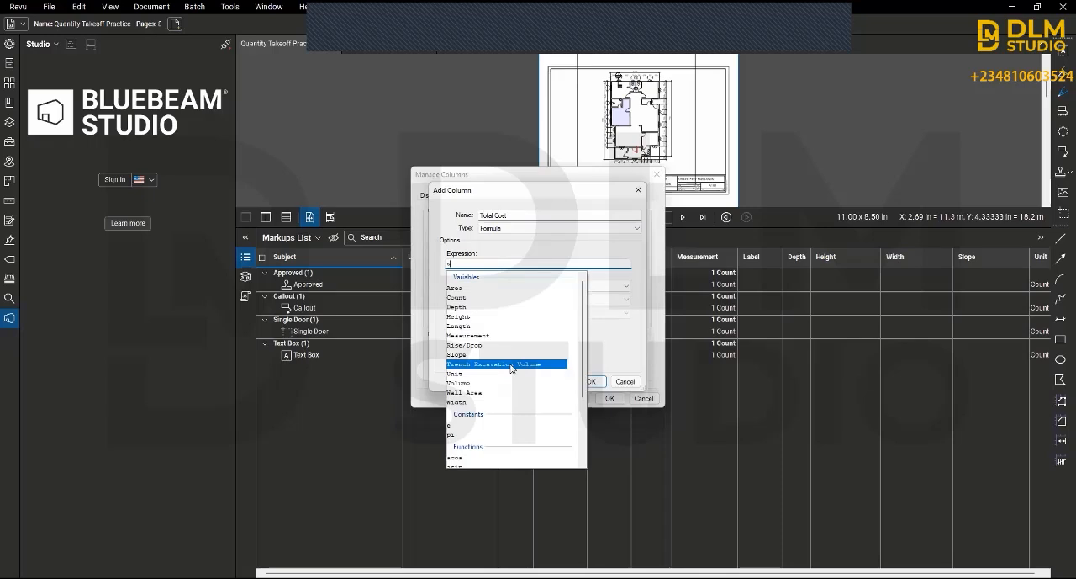
click(511, 365)
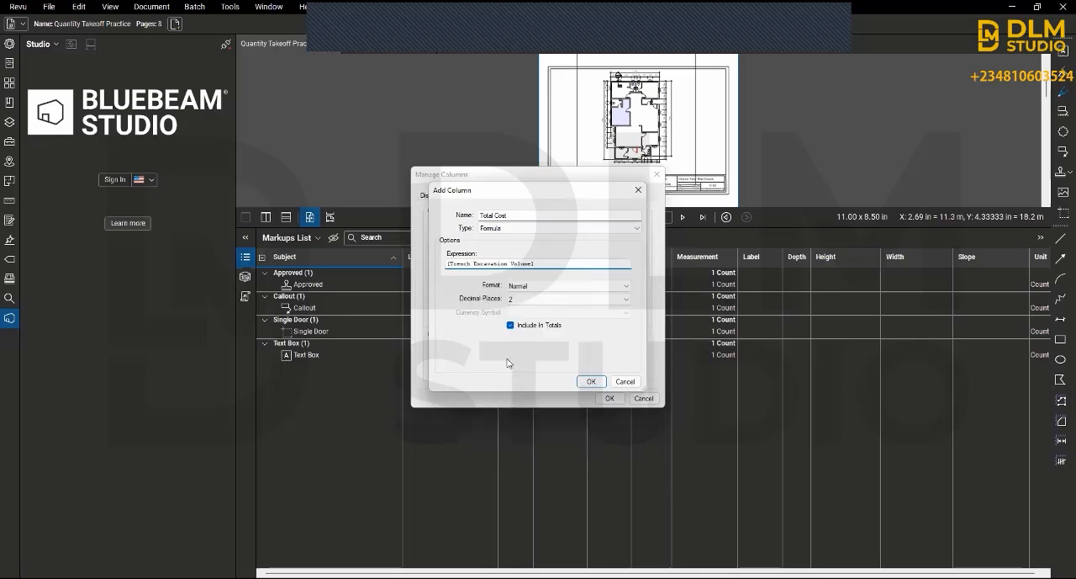
text(*c)
scroll(575, 320, down, 3)
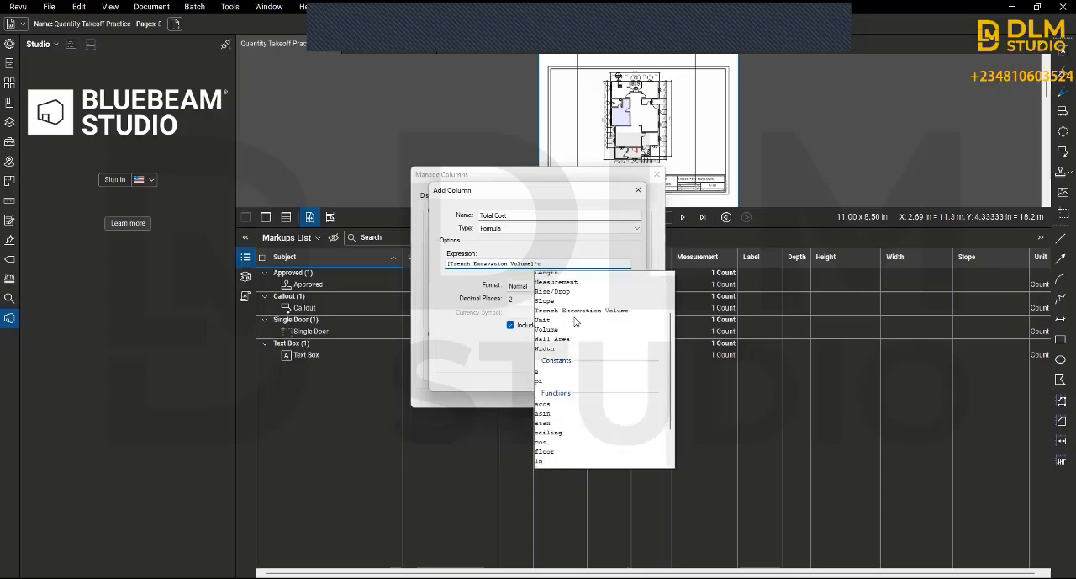
scroll(575, 321, down, 2)
scroll(576, 323, up, 4)
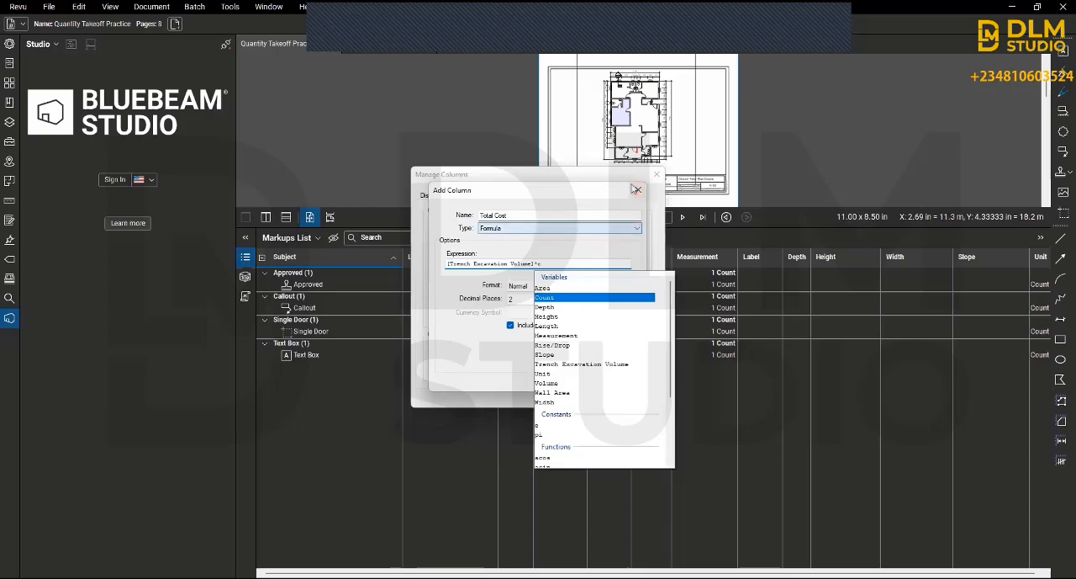
Step: Rename the new custom column Rate, set its type to Number, and save it
click(502, 216)
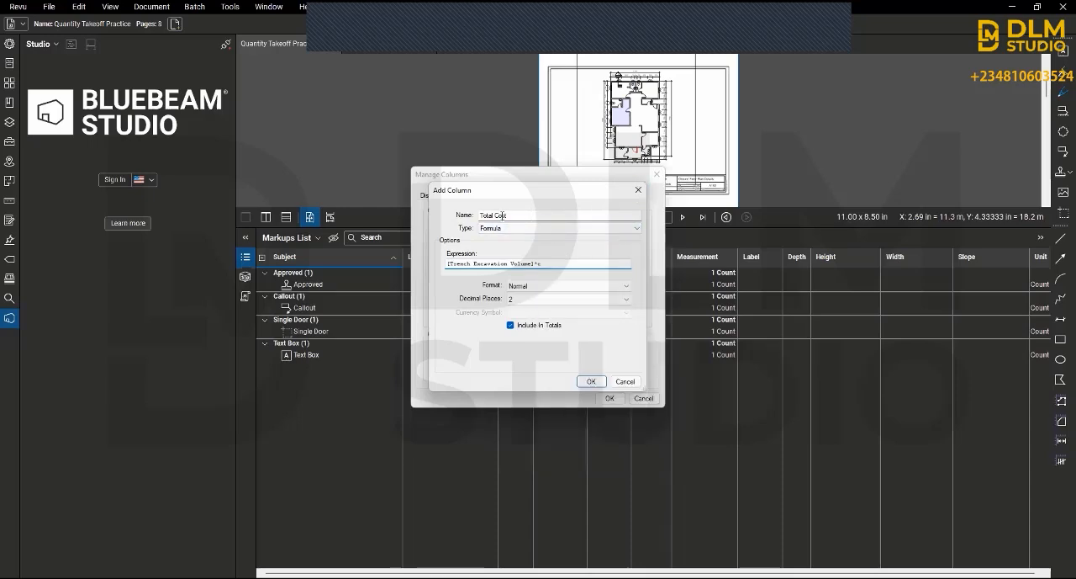
double_click(487, 216)
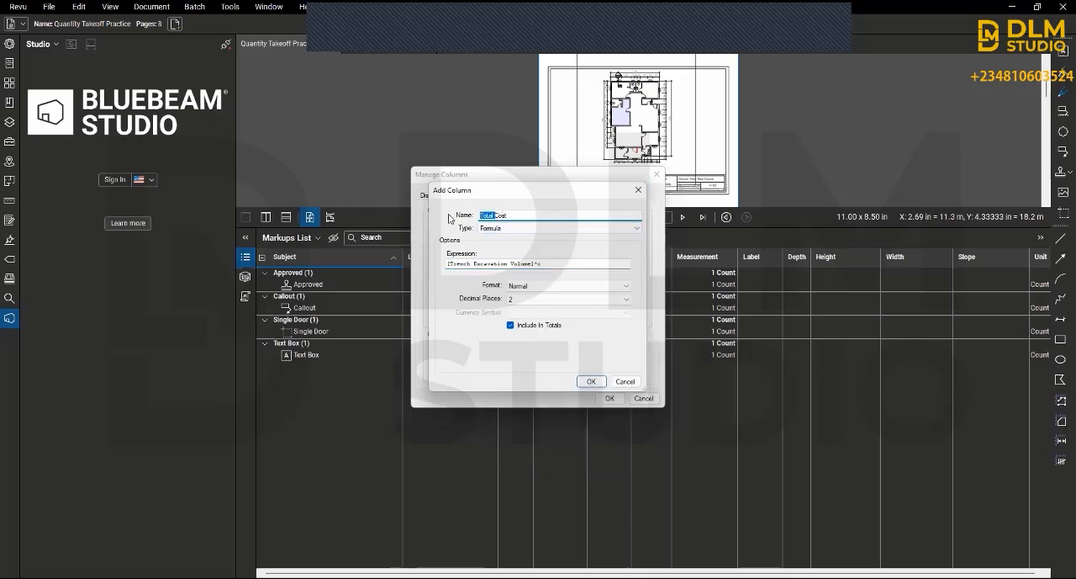
key(BackSpace)
double_click(495, 216)
text(Rate)
click(516, 228)
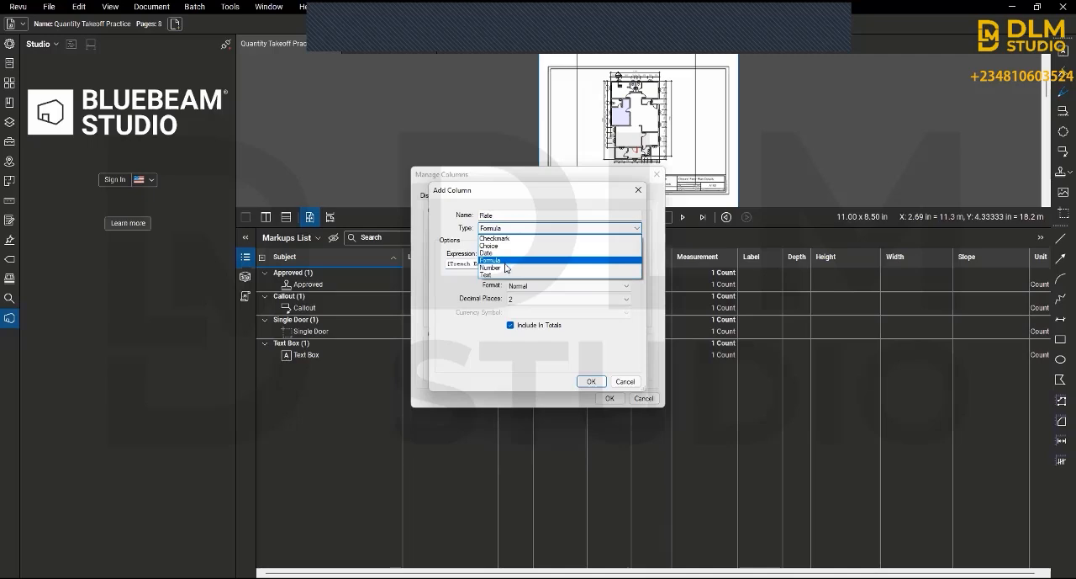
click(505, 267)
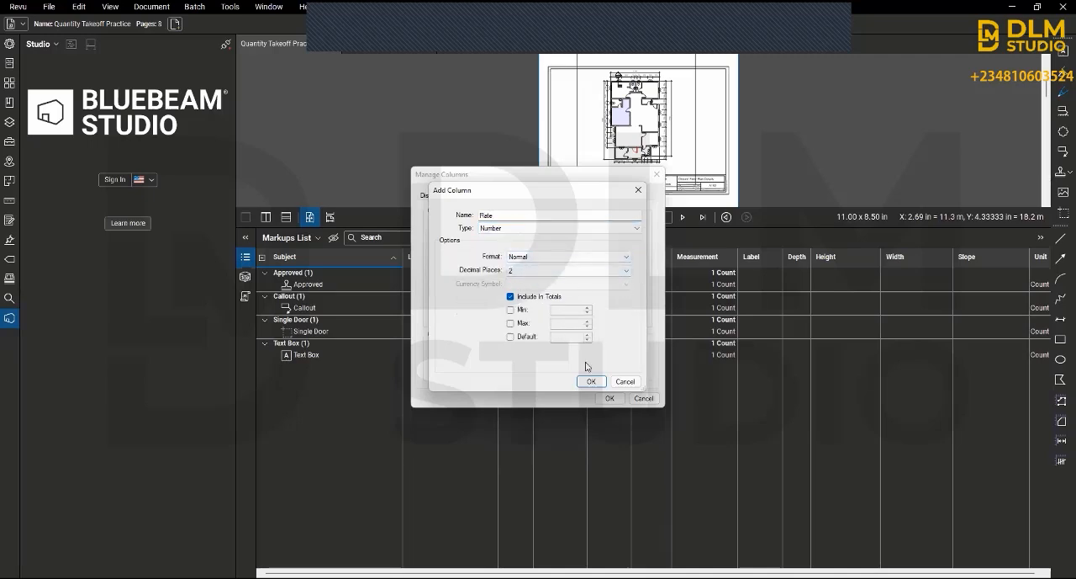
click(592, 383)
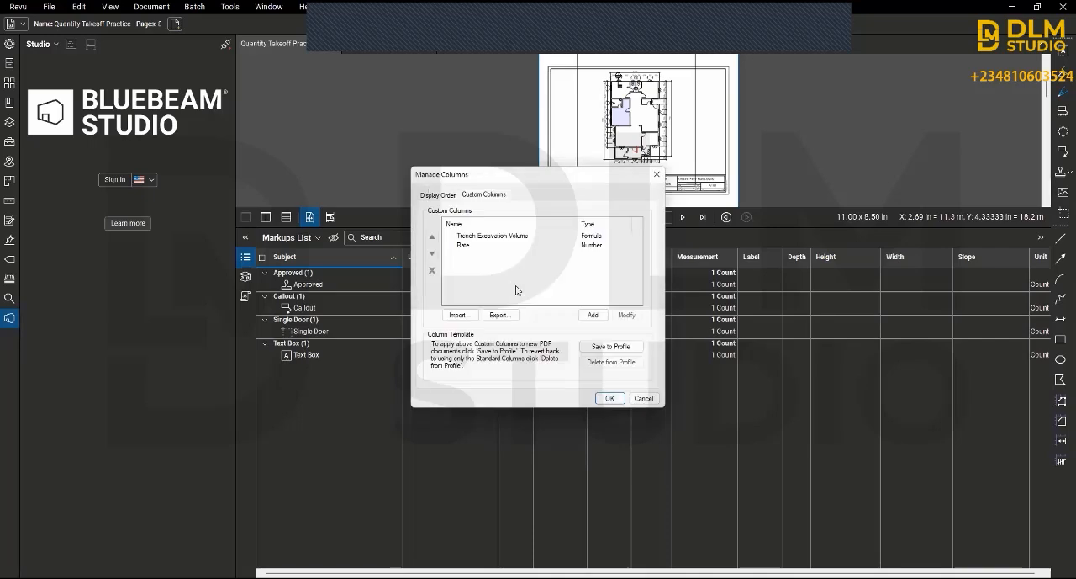
Step: Start another custom column named Total Cost and set its type to Formula
click(590, 316)
text(To)
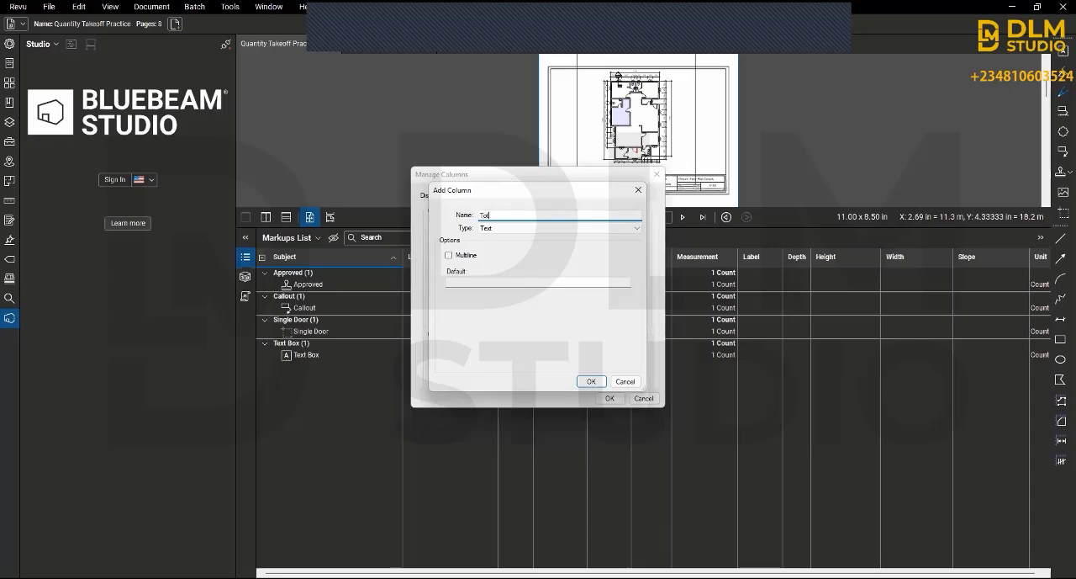
text(tal Cost)
click(551, 230)
click(527, 260)
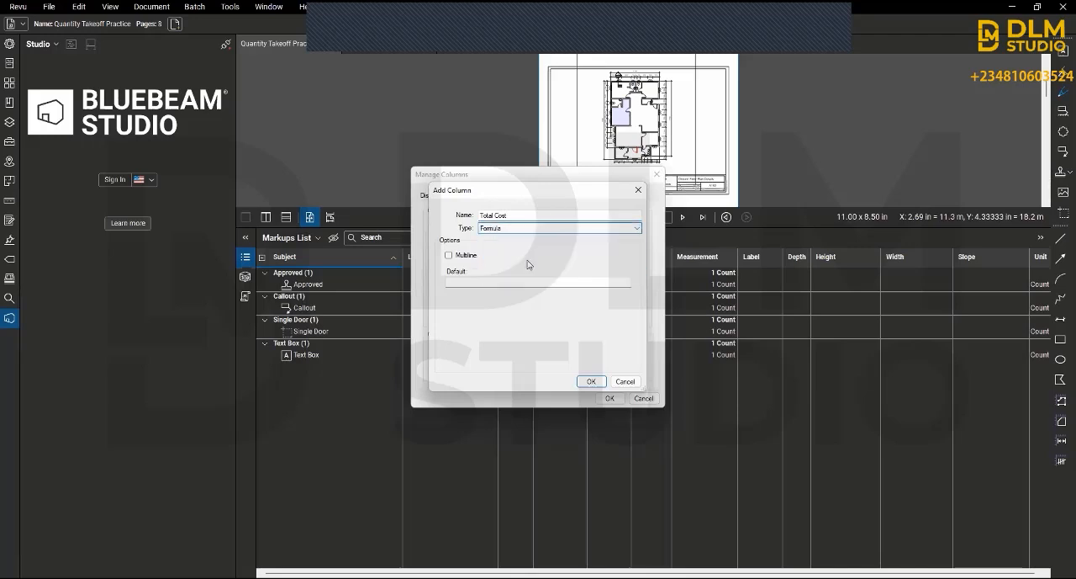
Step: Enter [Trench Excavation Volume]*Rate as the expression of the Total Cost column
click(488, 262)
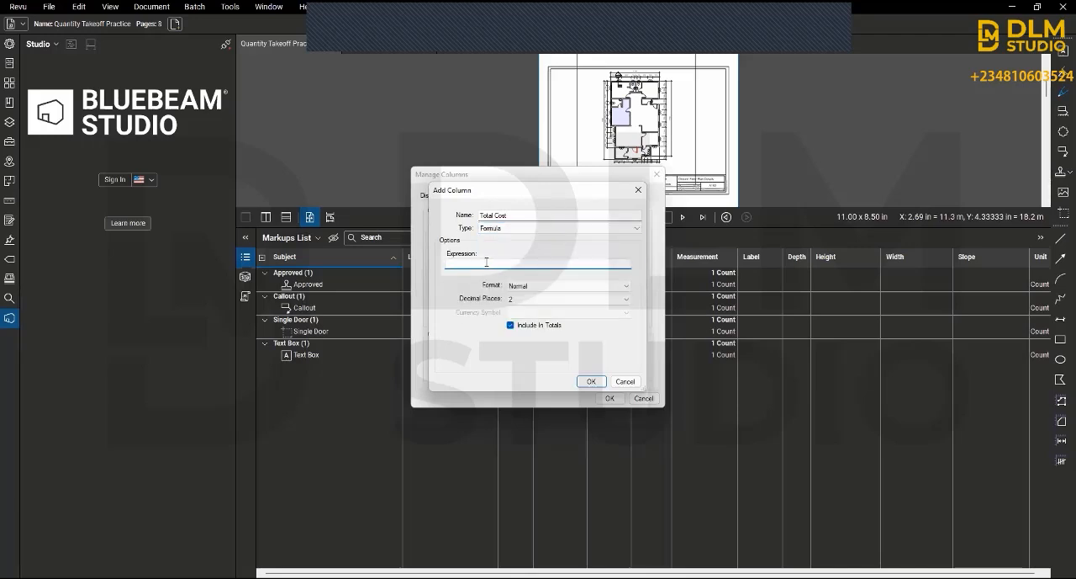
text(t)
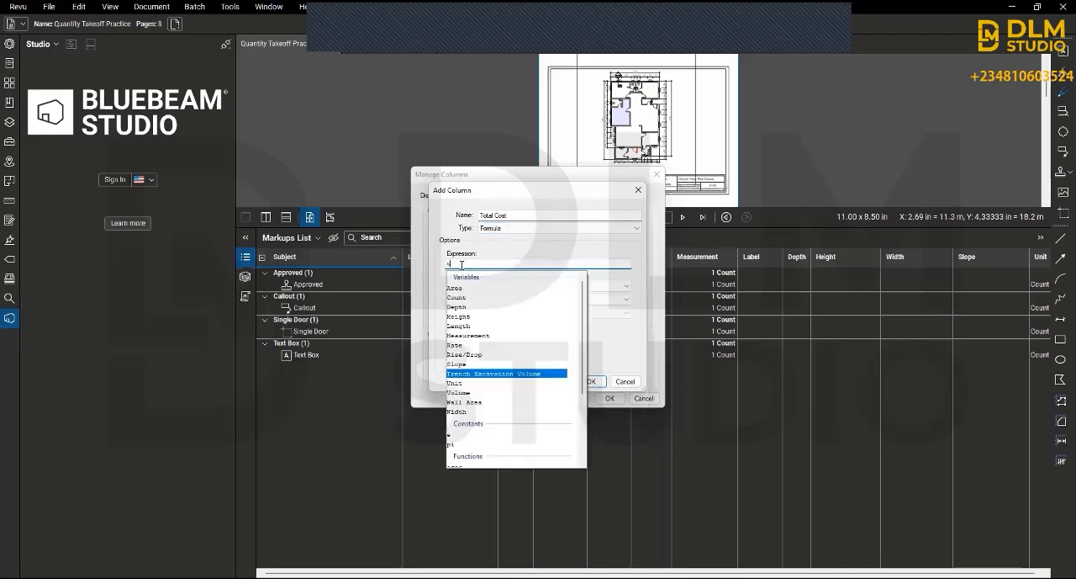
click(502, 374)
text(*)
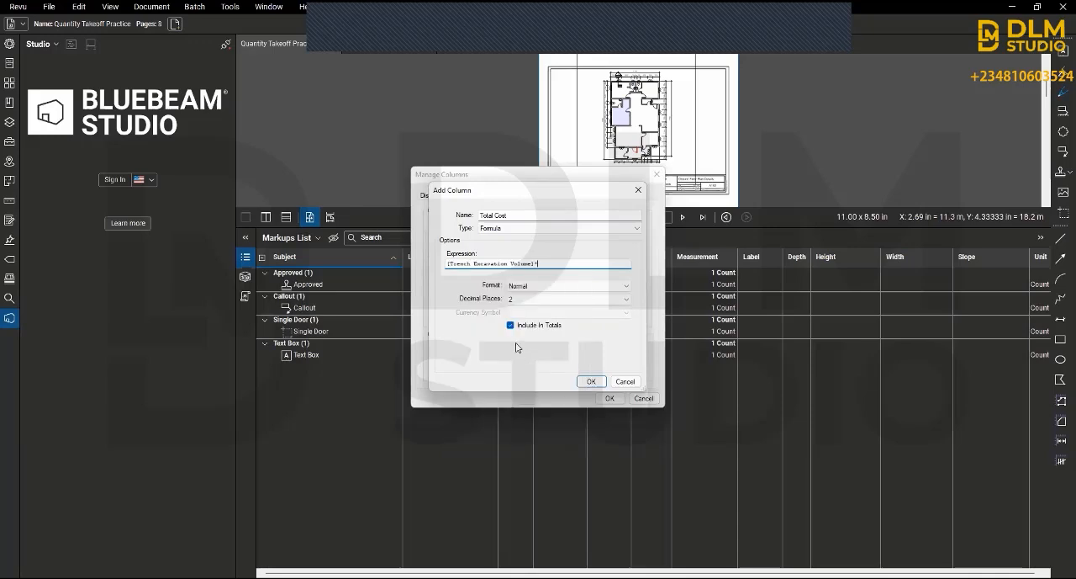
text(r)
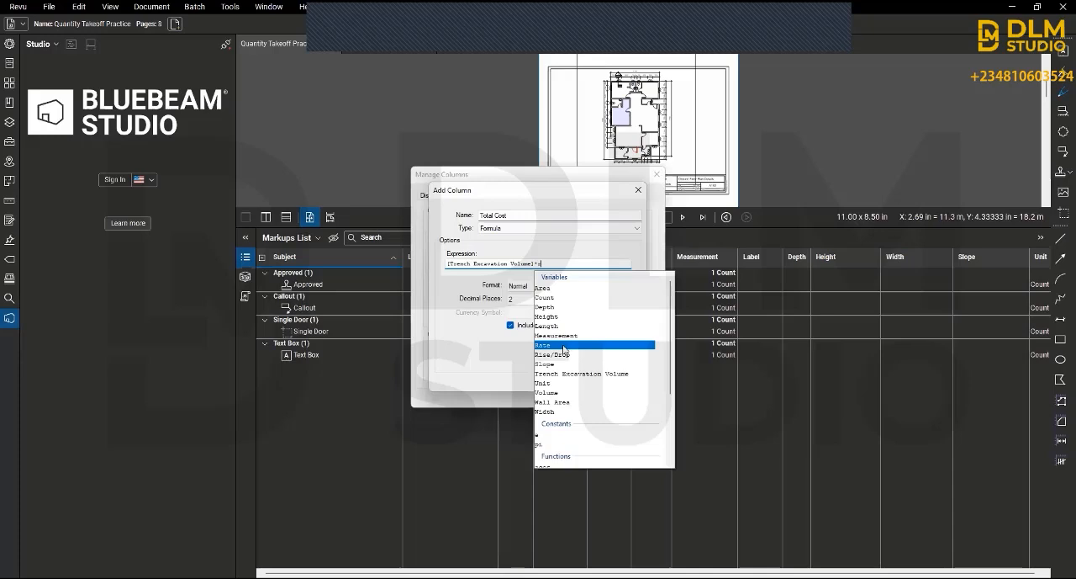
key(Return)
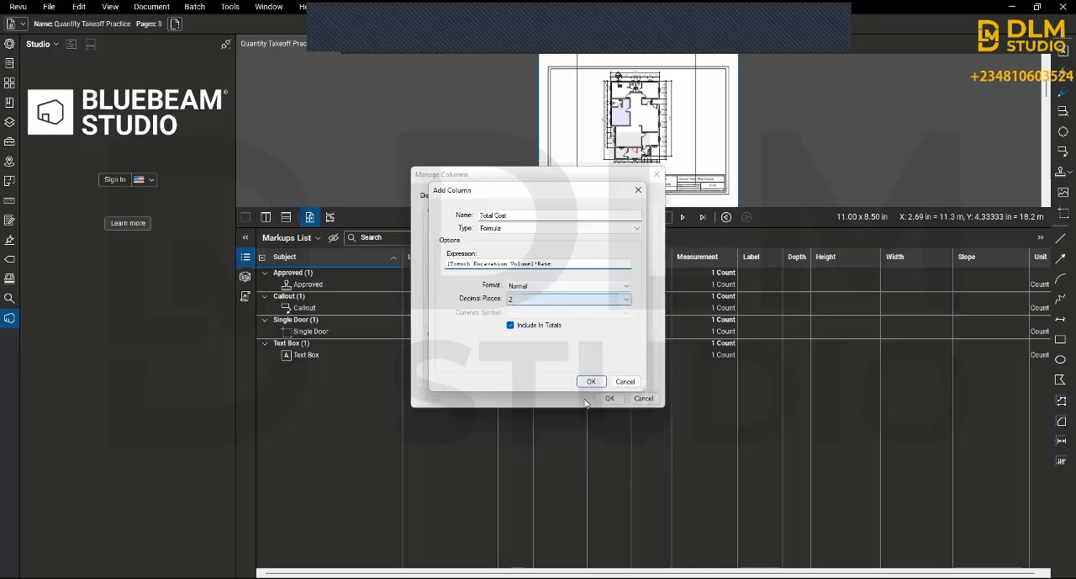
Step: Format Total Cost as Currency with the Dollar ($) symbol, and apply the custom columns to the Markups List
click(551, 287)
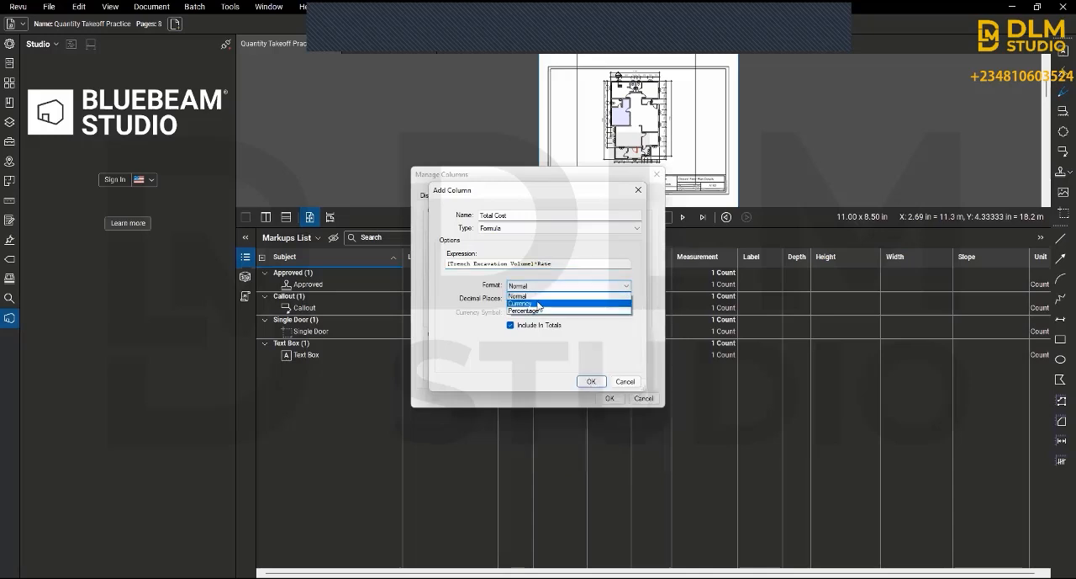
click(537, 304)
click(519, 313)
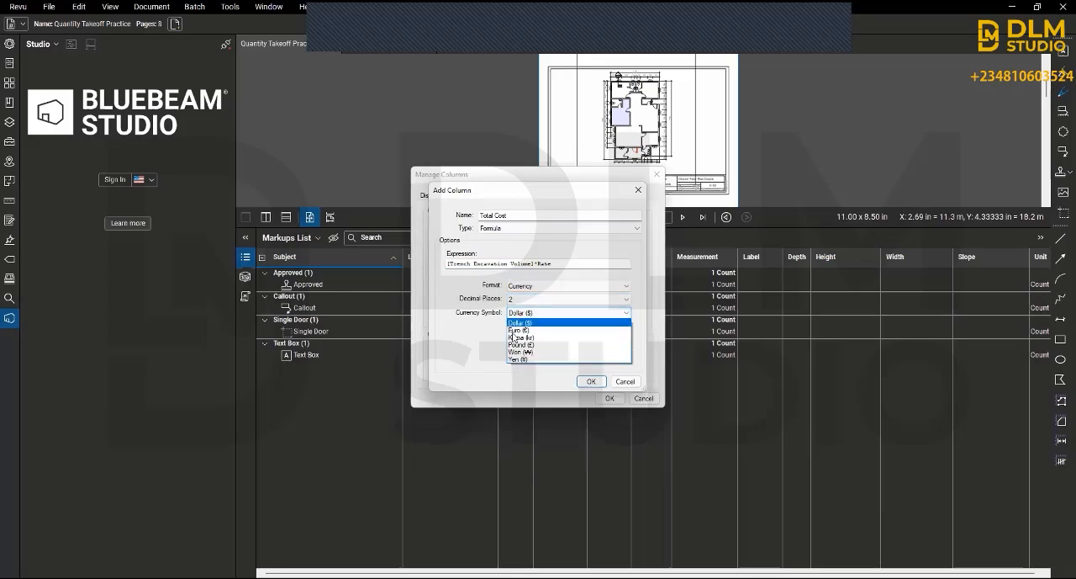
click(542, 323)
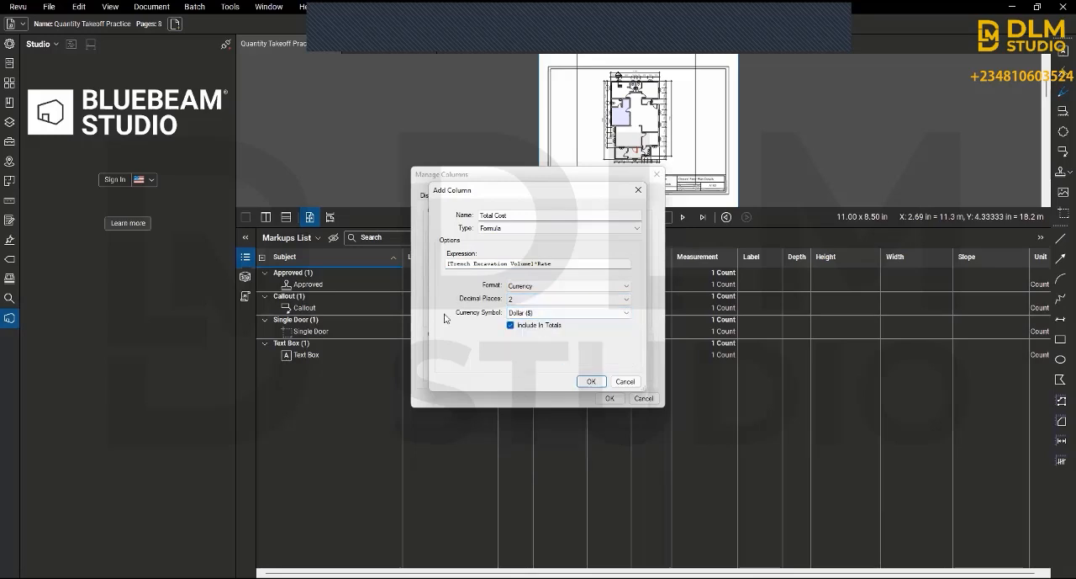
click(592, 382)
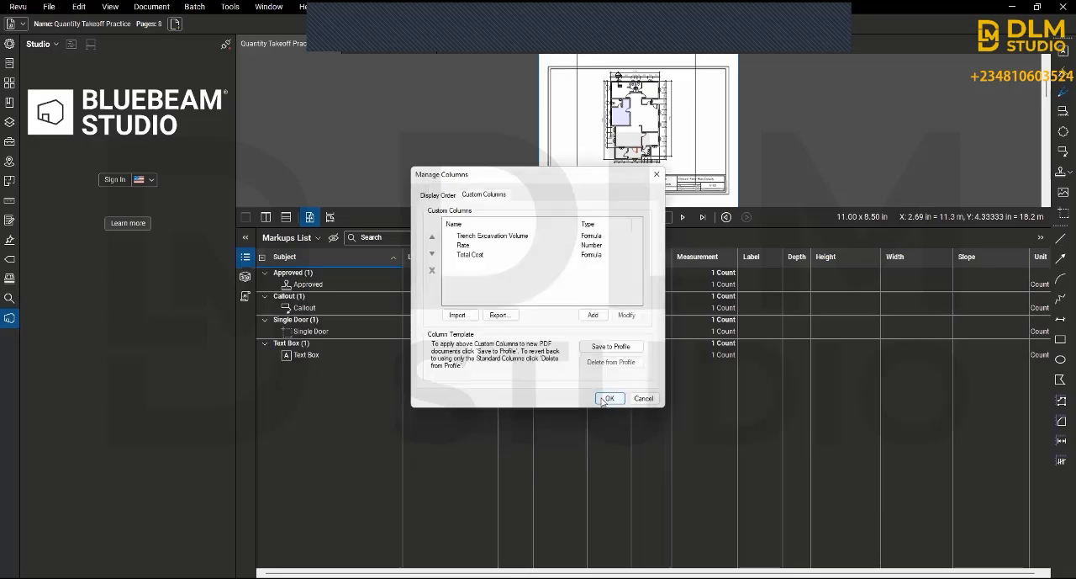
click(607, 398)
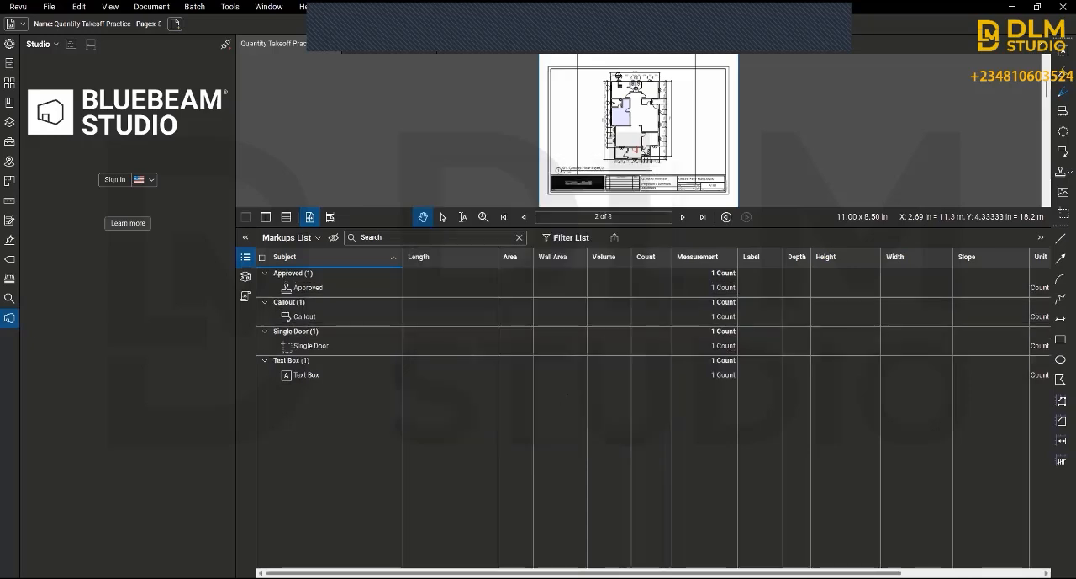
drag(840, 573, 992, 571)
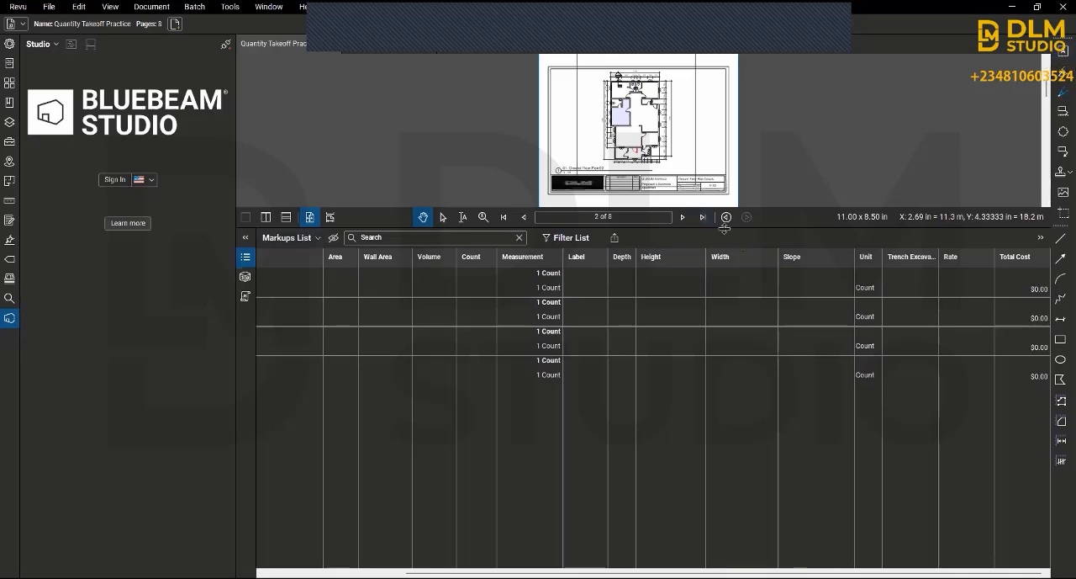
Step: Expand the Markups List to full width, hide it, and show the page thumbnails beside the ground floor plan
click(244, 239)
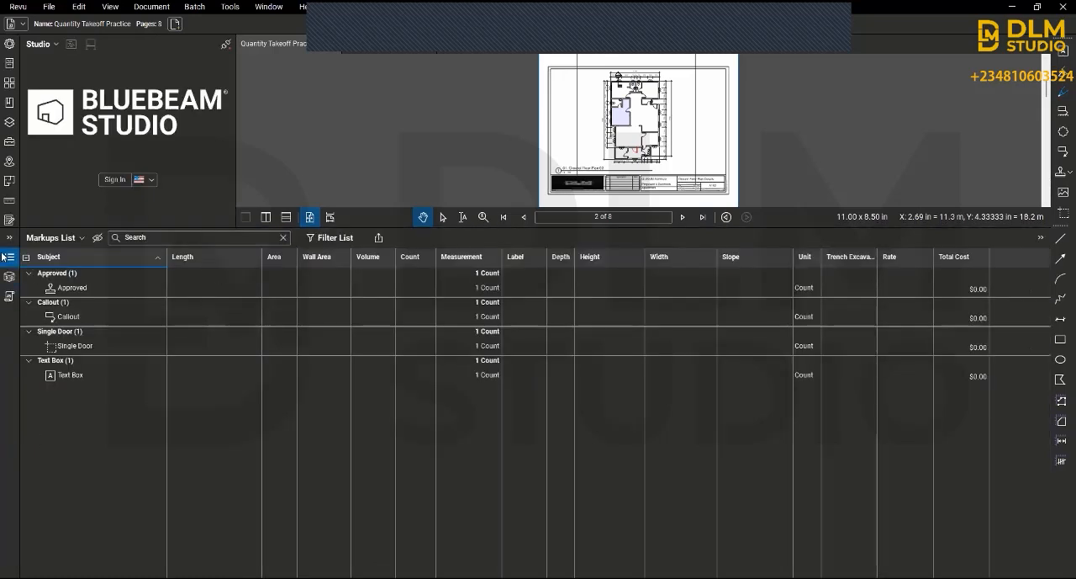
click(5, 257)
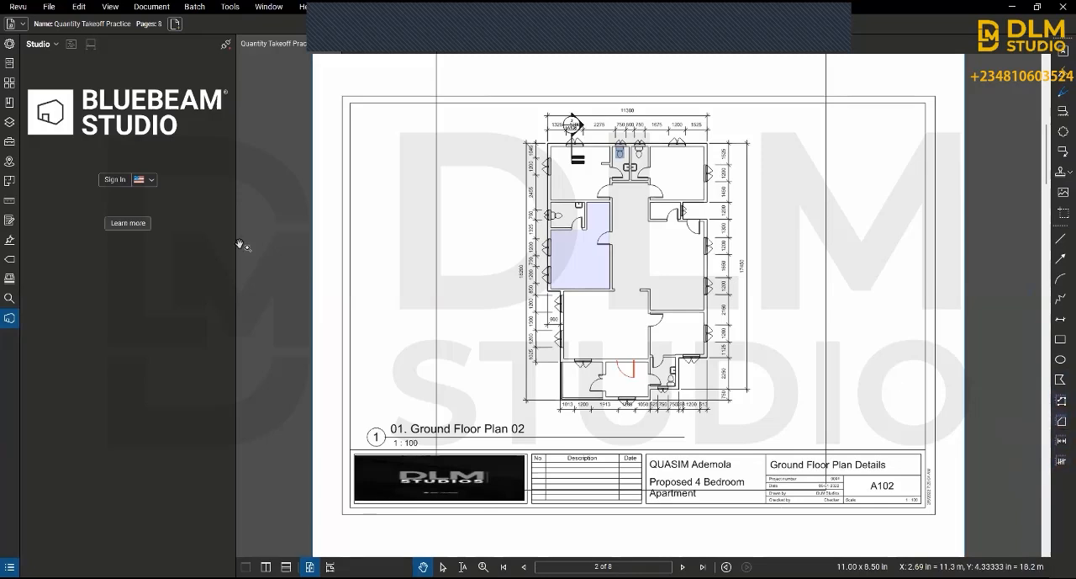
click(10, 84)
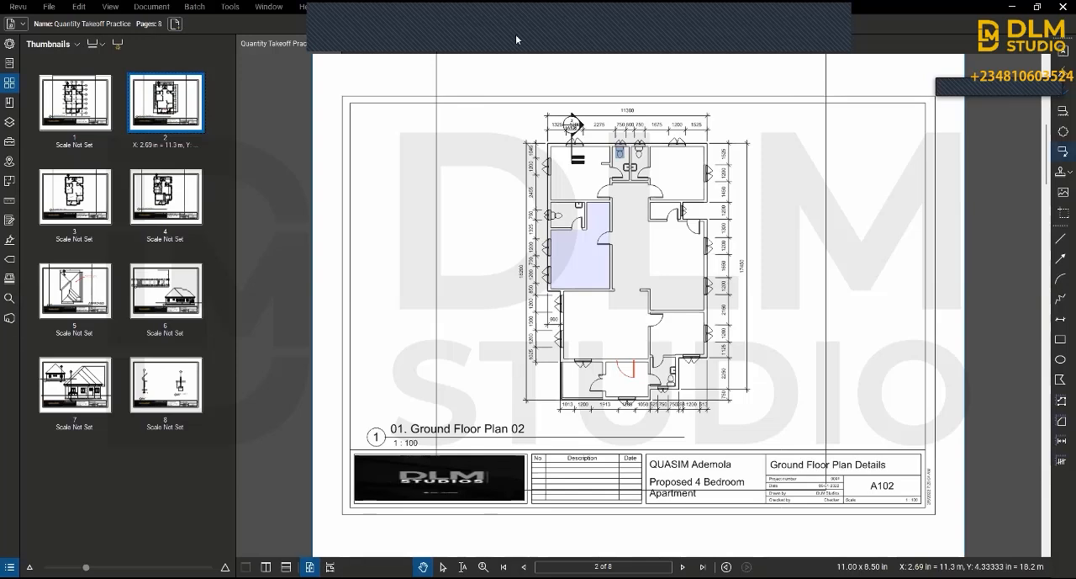
click(544, 29)
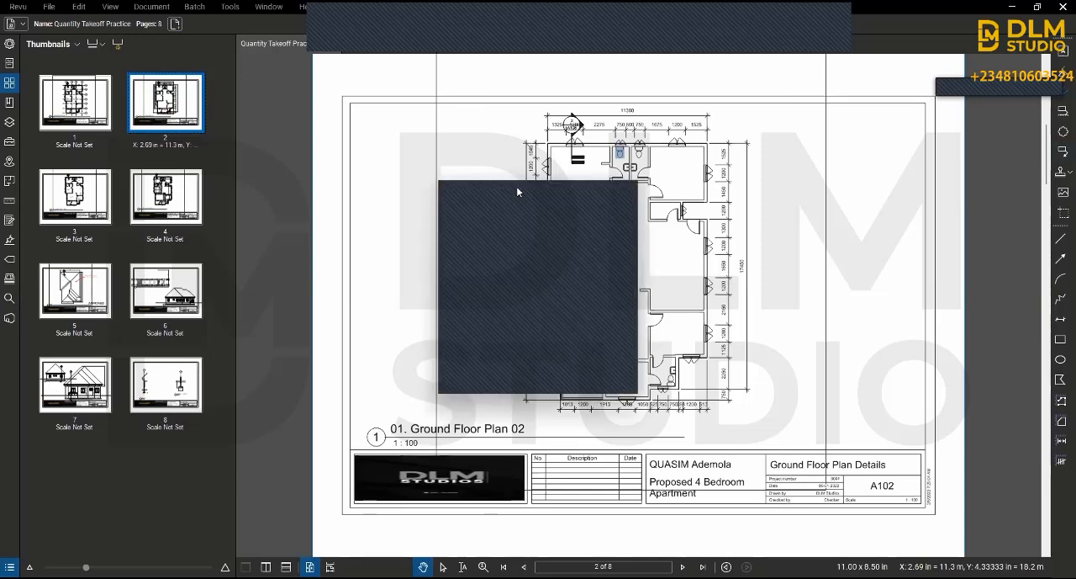
click(518, 193)
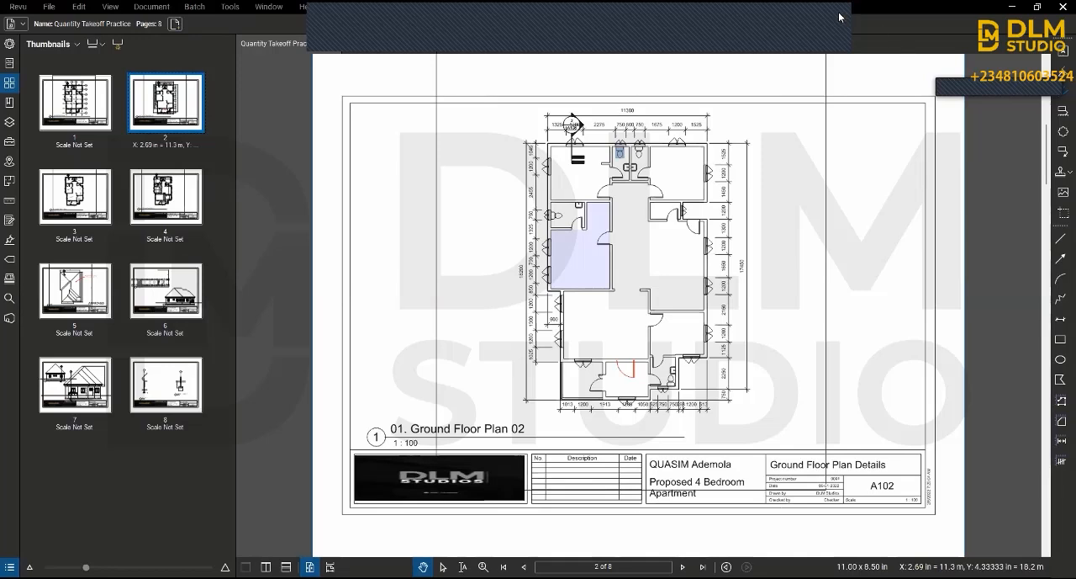
click(842, 40)
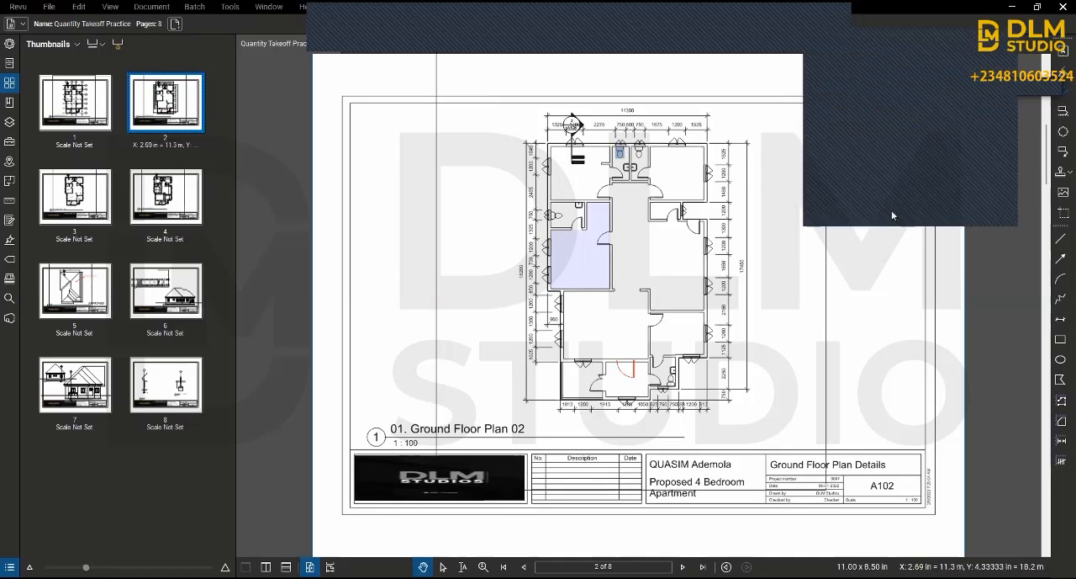
click(884, 213)
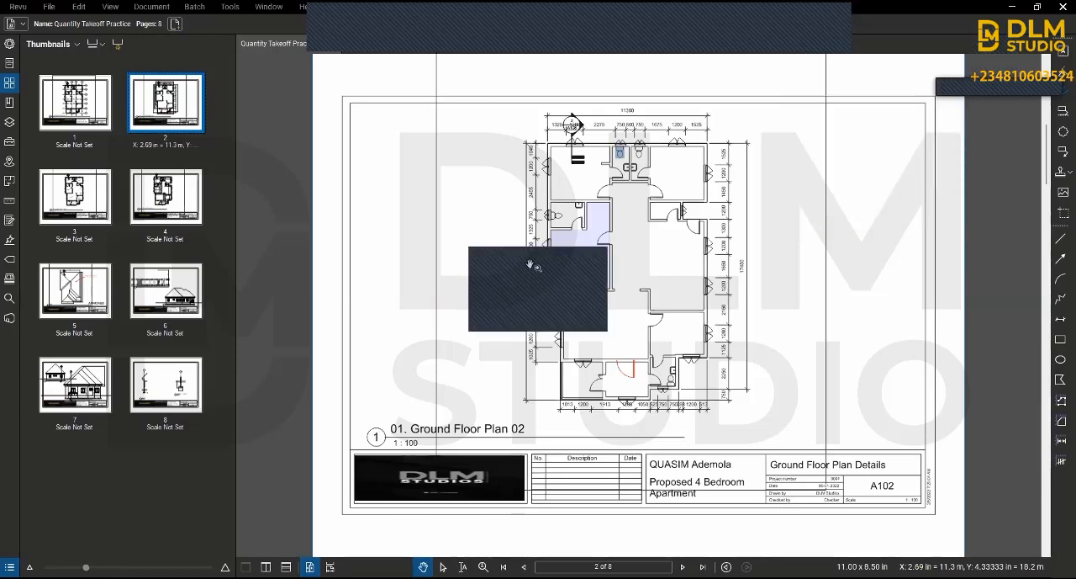
click(532, 269)
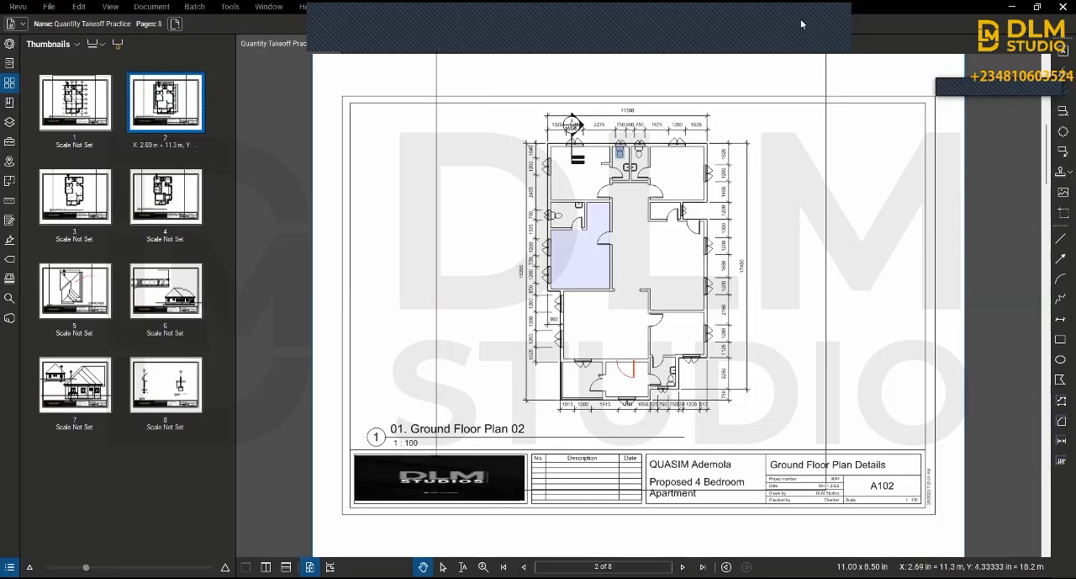
click(825, 28)
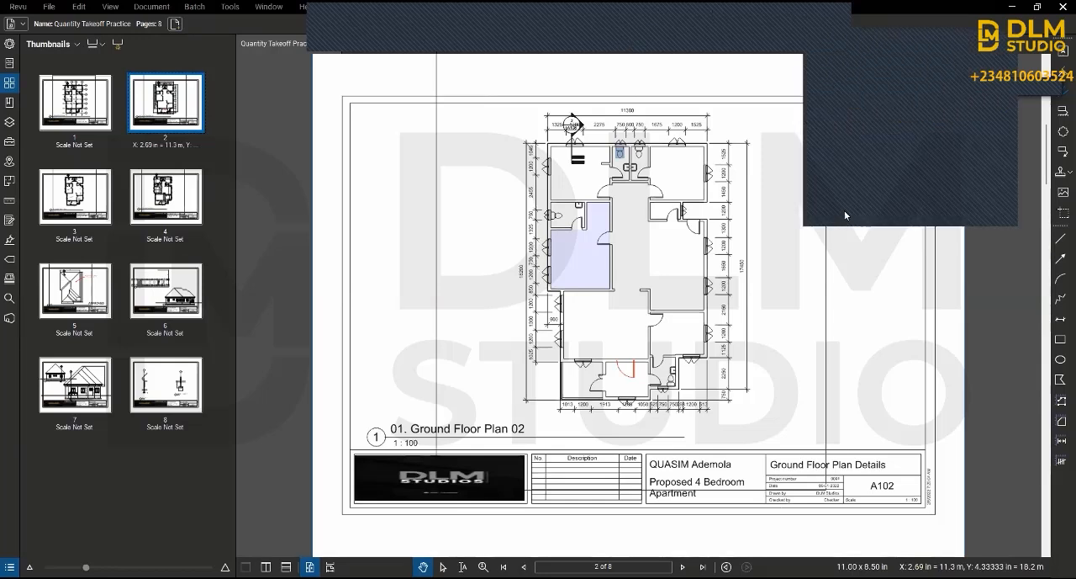